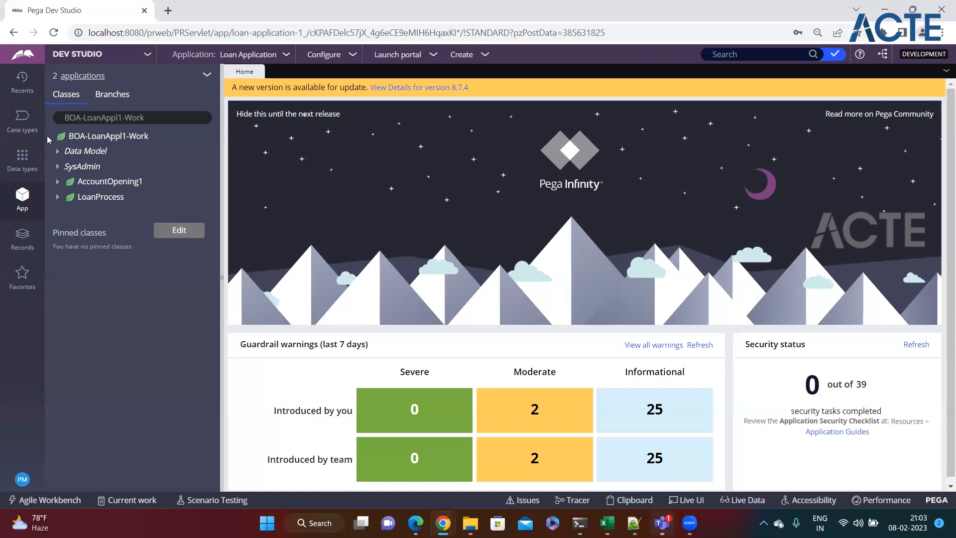
Open the Loan Process case type to show its case life cycle
left_click(23, 131)
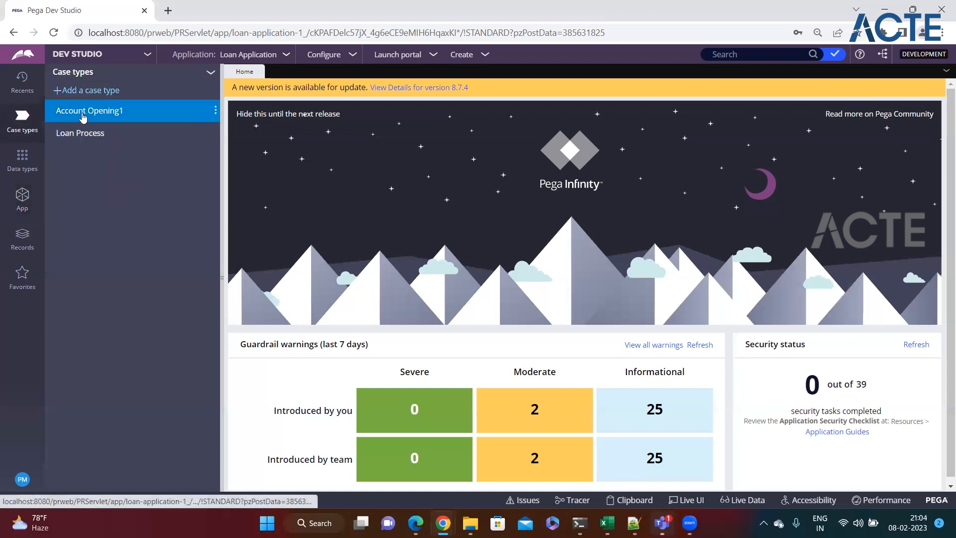
left_click(70, 139)
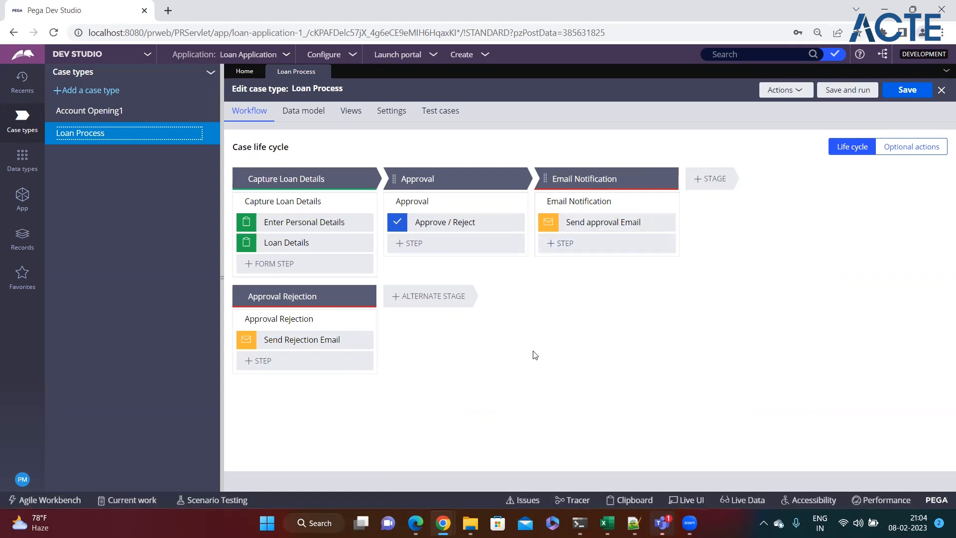
Compare the application's class structure with its list of case types
left_click(22, 198)
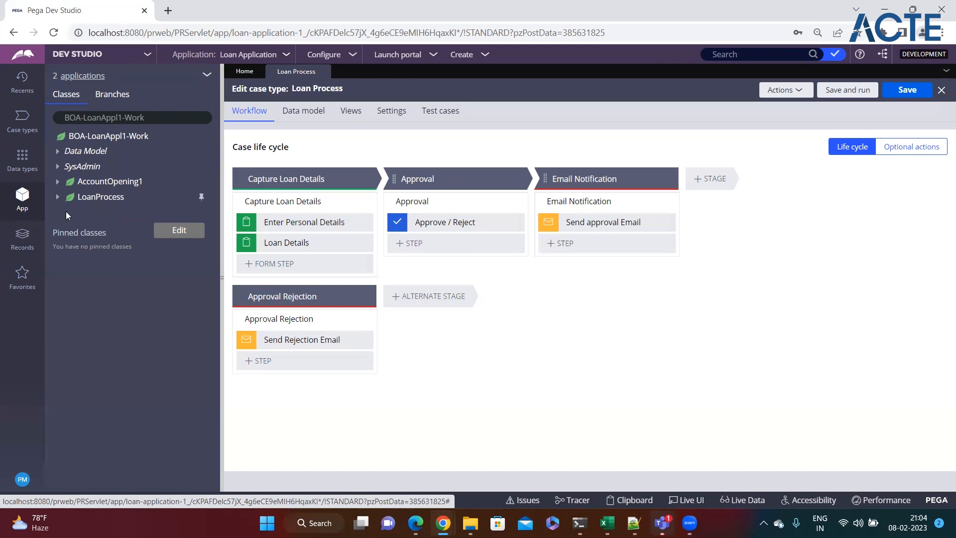
left_click(22, 119)
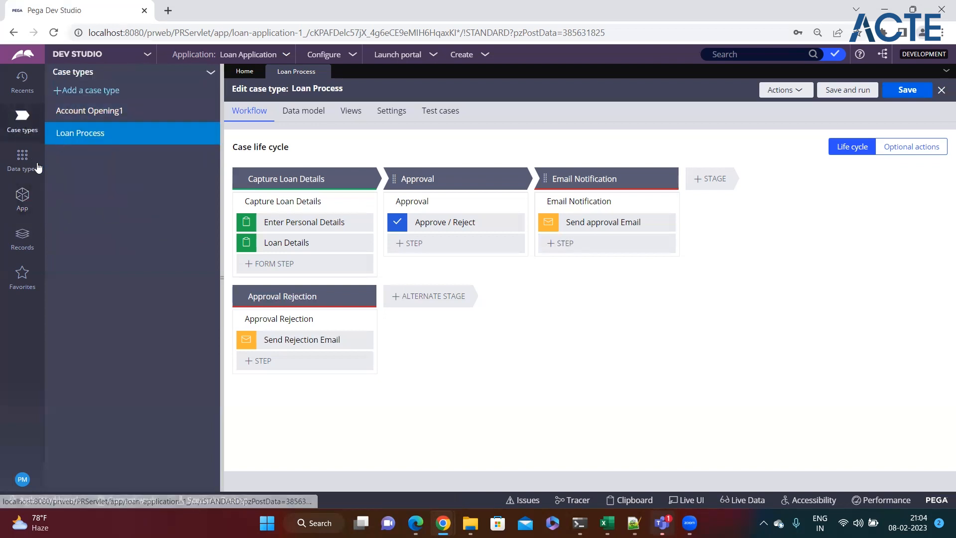
left_click(22, 197)
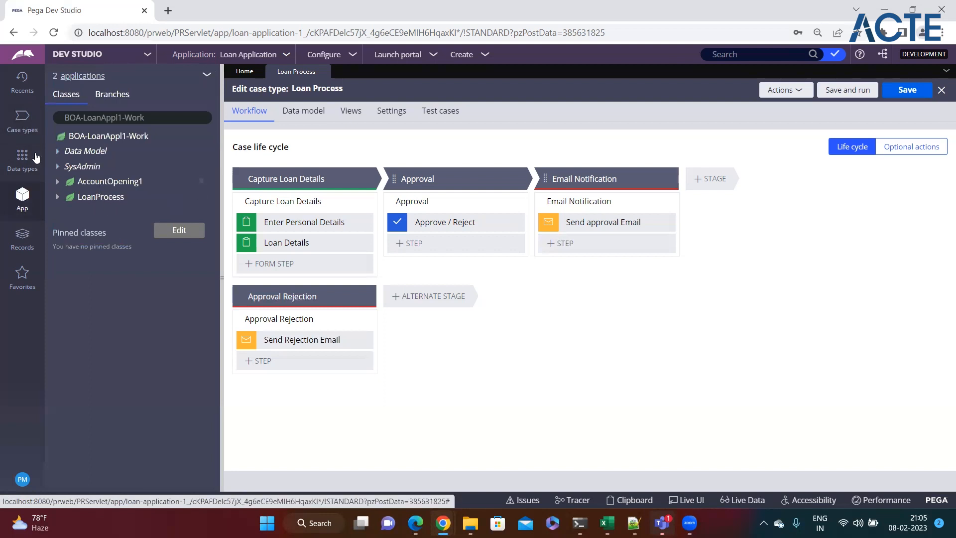
left_click(29, 136)
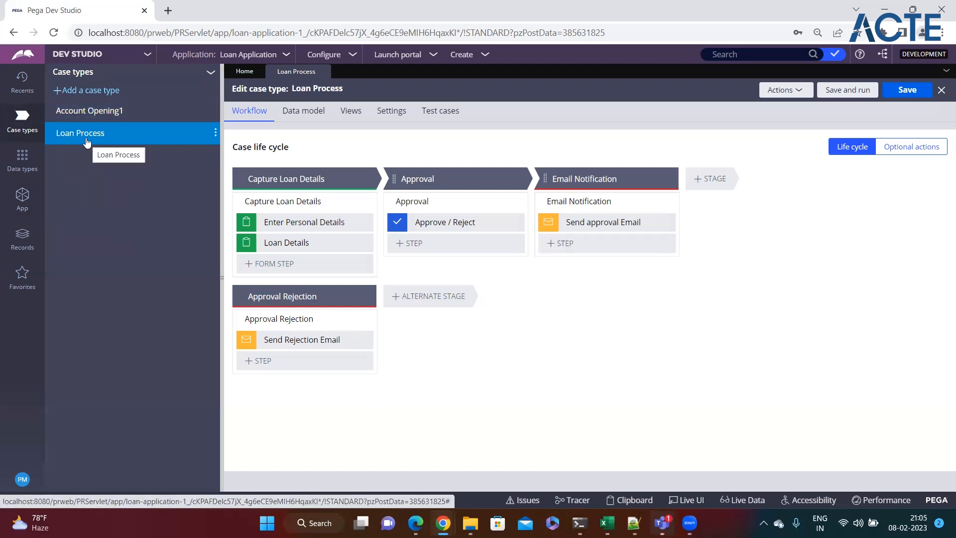
View the inheritance of the AccountOpening1 class in the application's class structure and close it
left_click(22, 198)
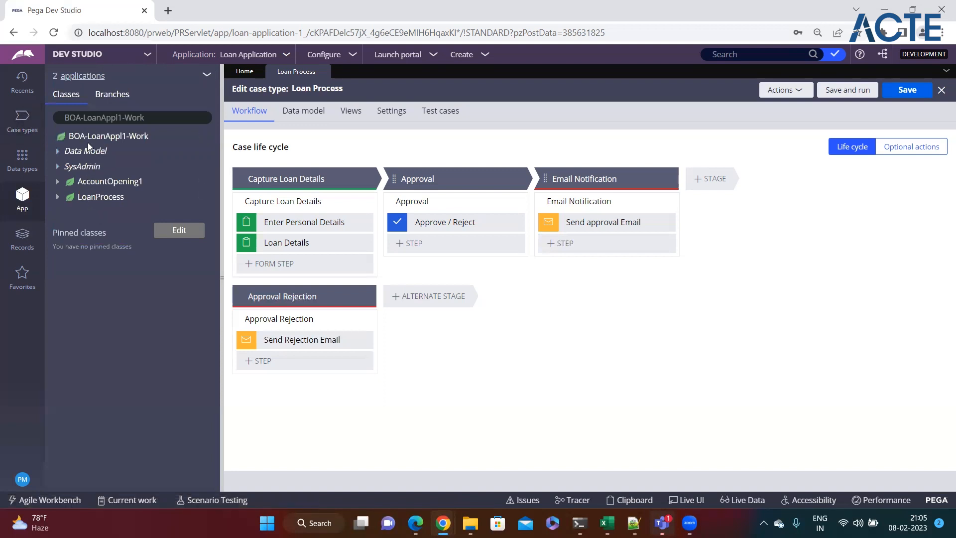
right_click(90, 186)
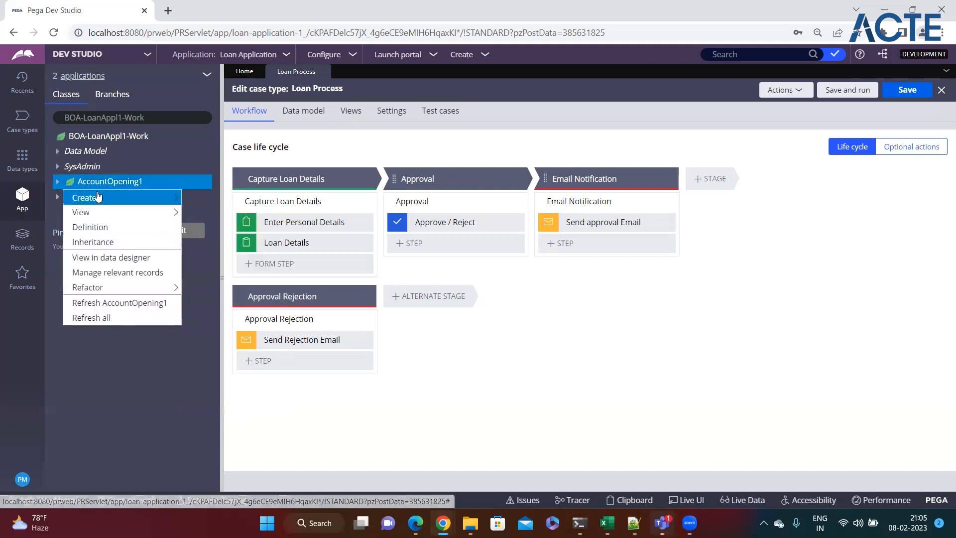
left_click(90, 242)
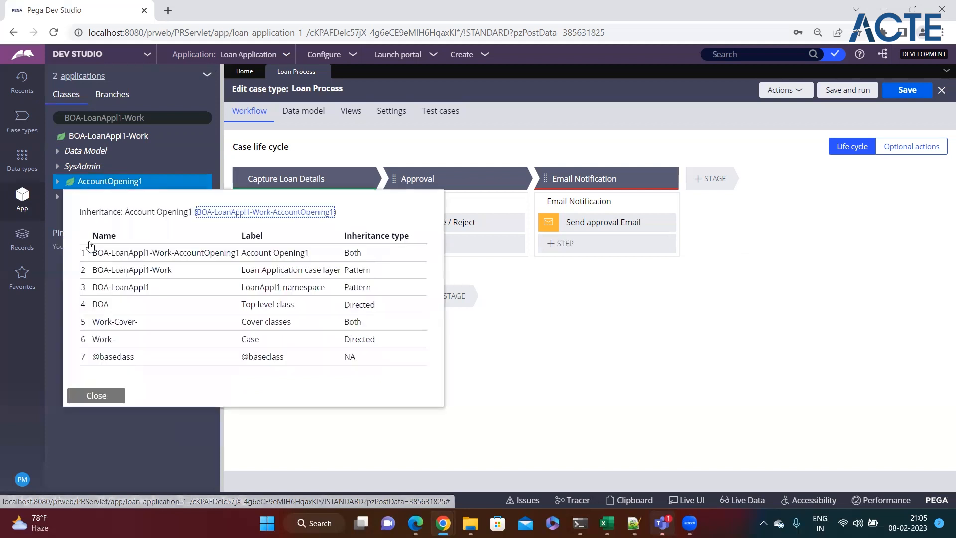
left_click(137, 258)
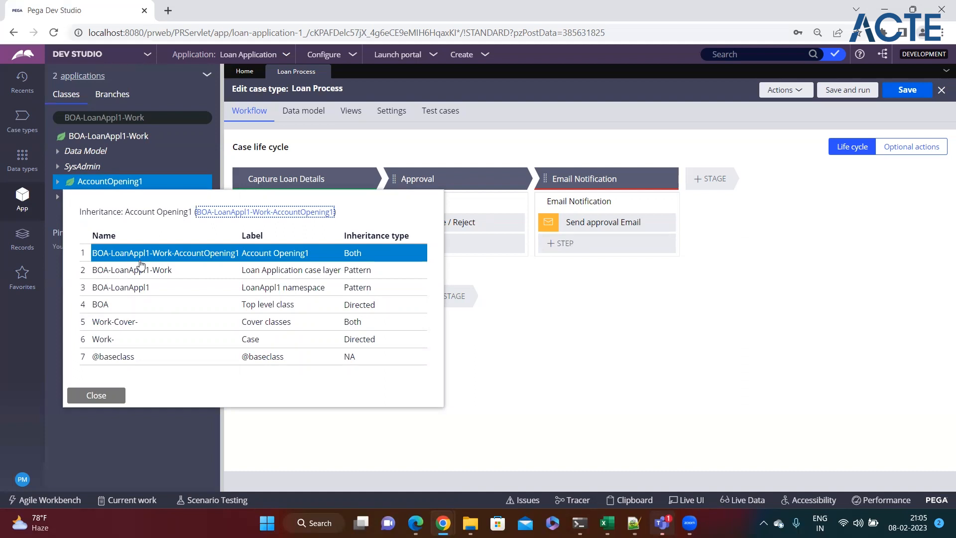
left_click(51, 299)
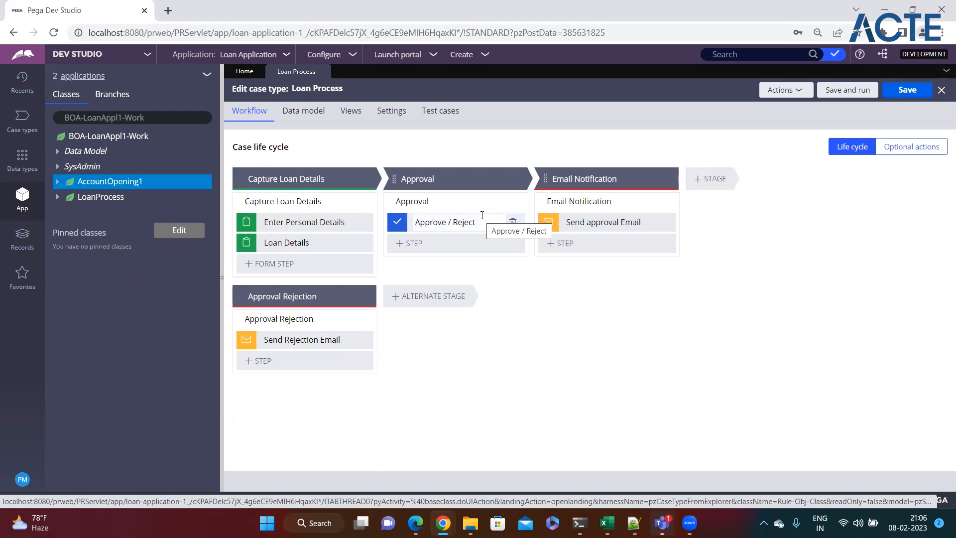
Revisit the case types list, and review the AccountOpening1 class's inheritance down to the Work-Cover- and Work- classes
left_click(22, 121)
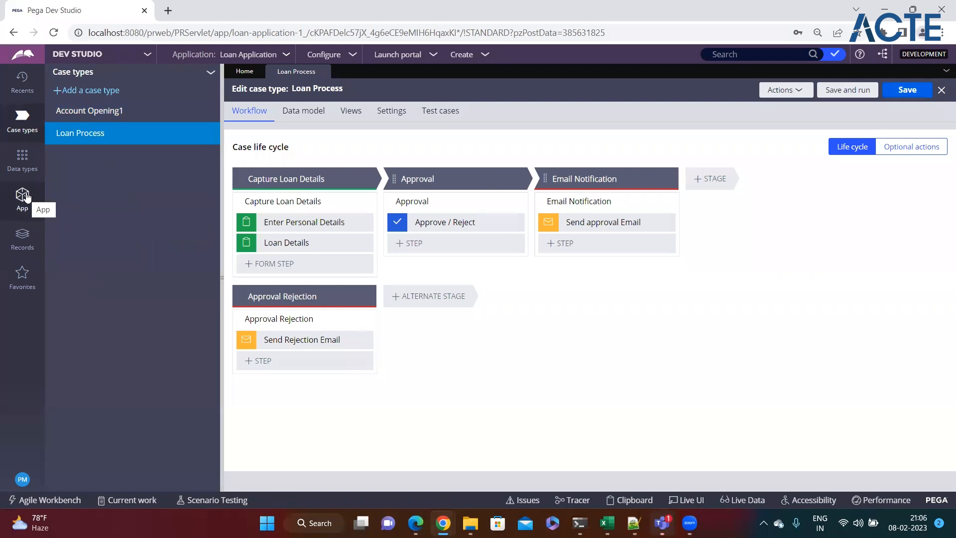
left_click(25, 195)
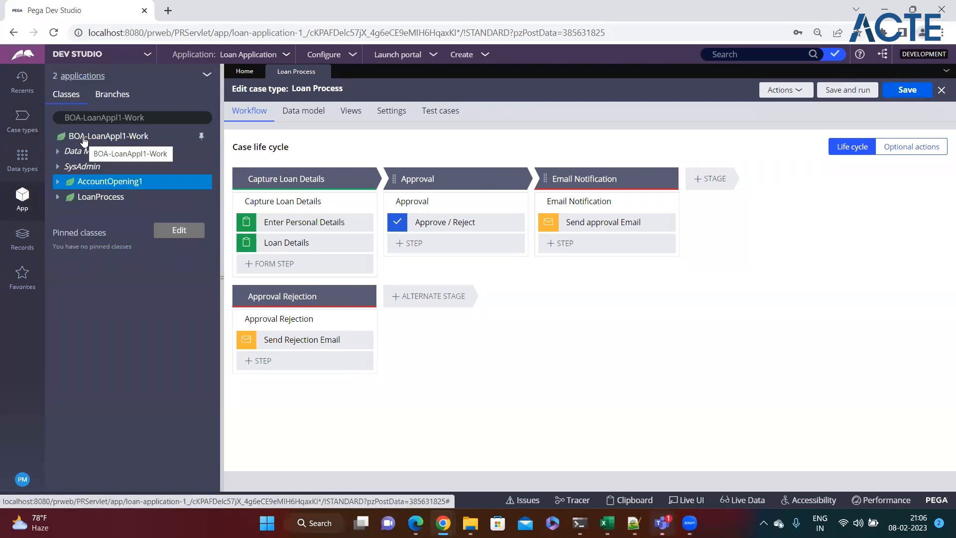
left_click(104, 189)
left_click(98, 242)
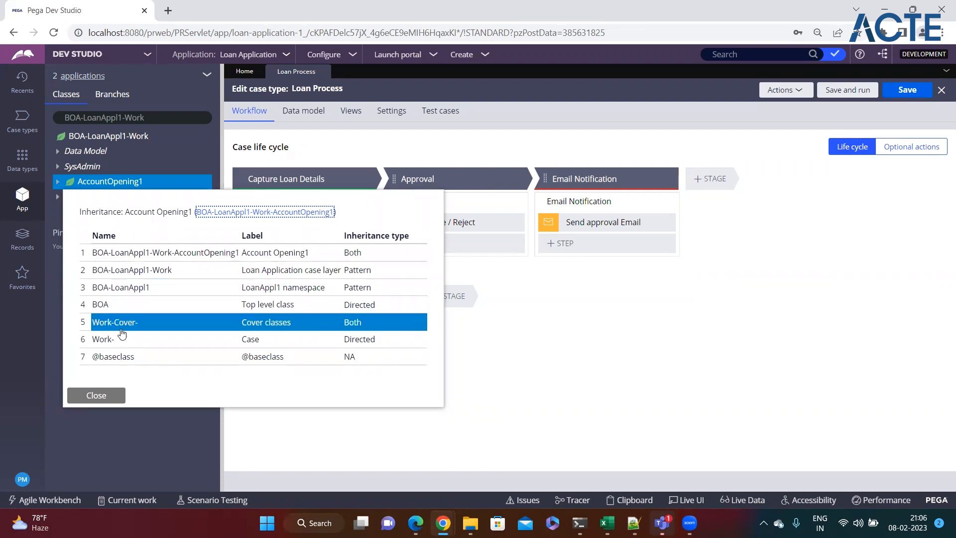
left_click(97, 398)
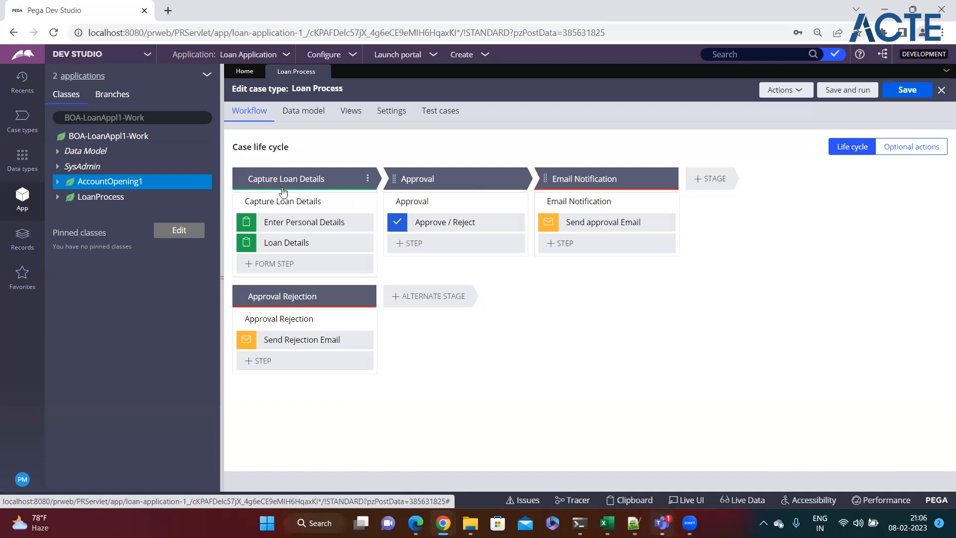
Save and run the Loan Process case type and look over the fields of its Personal Details form
left_click(841, 90)
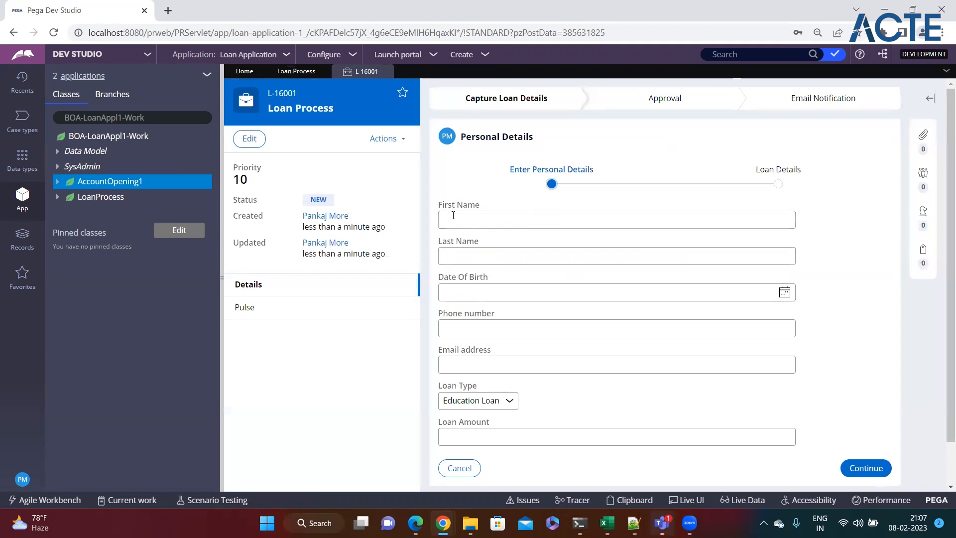
left_click_drag(441, 210, 480, 208)
left_click(478, 233)
scroll(474, 214, "down", 1)
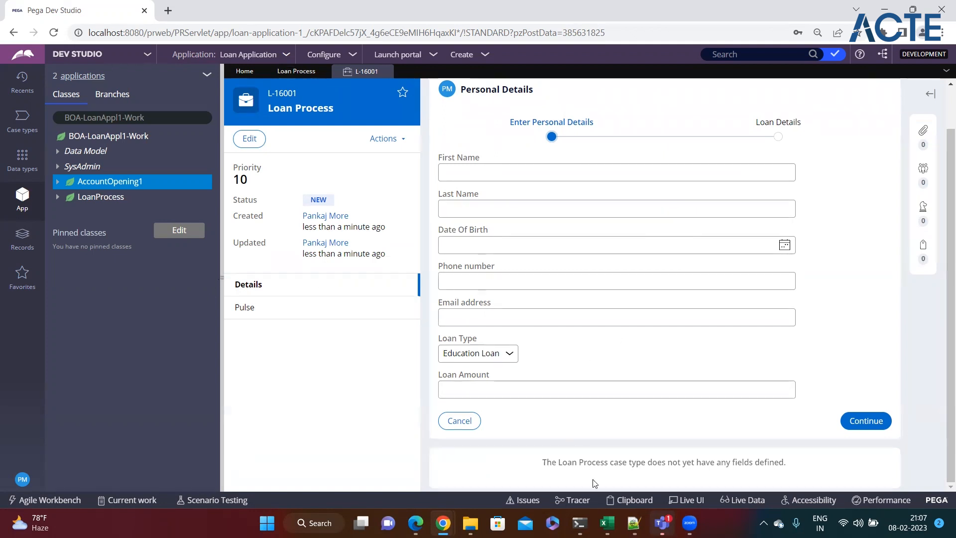
Switch to the Notepad++ notes and highlight "Properties" in the Properties-to-Case Type rule chain
left_click(634, 523)
left_click(91, 346)
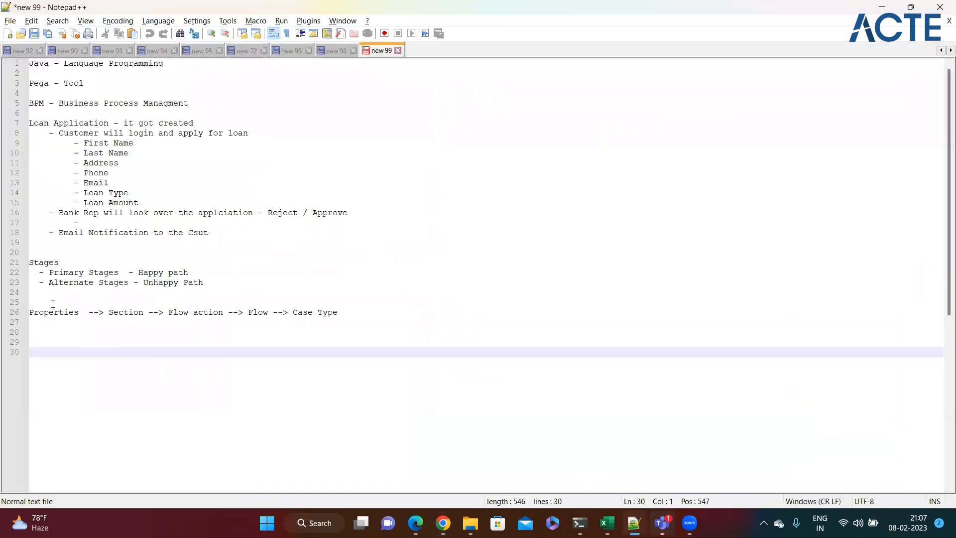
double_click(79, 313)
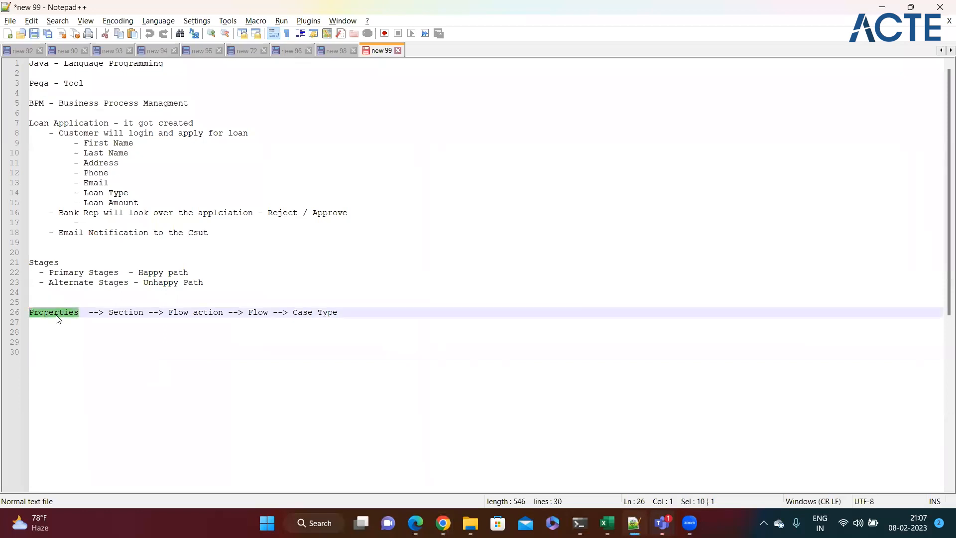
Switch back to Pega Dev Studio, check the AccountOpening1 data model, and list the properties in the LoanProcess data model
key("alt+Tab")
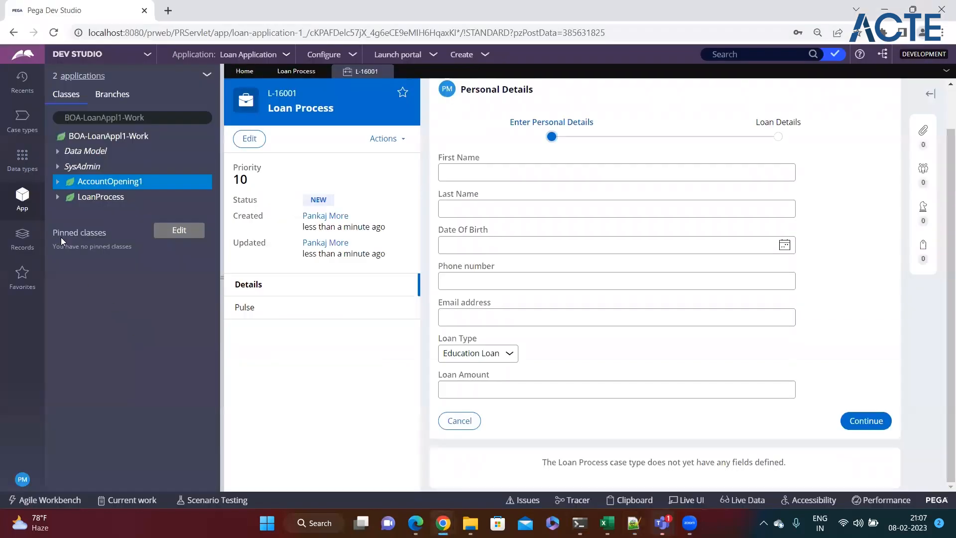
left_click(58, 182)
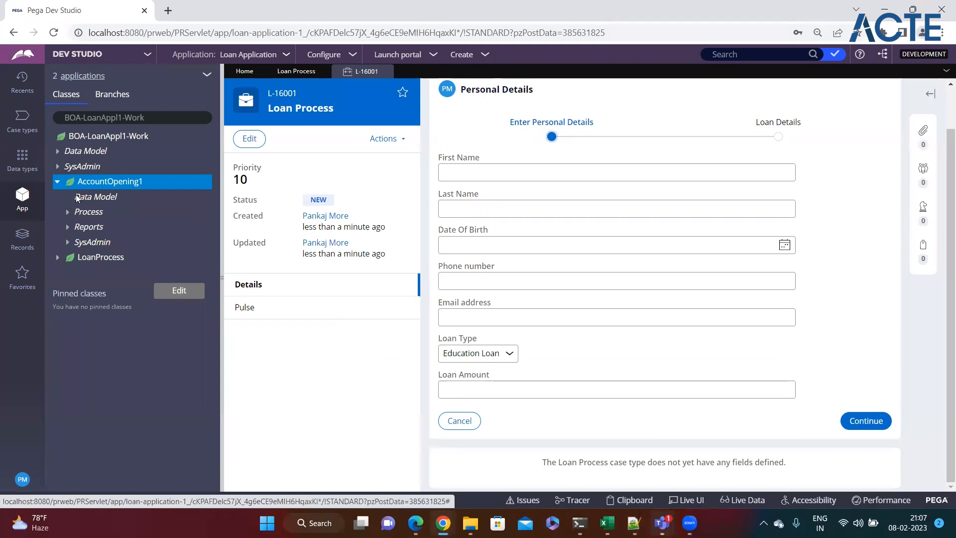
left_click(70, 197)
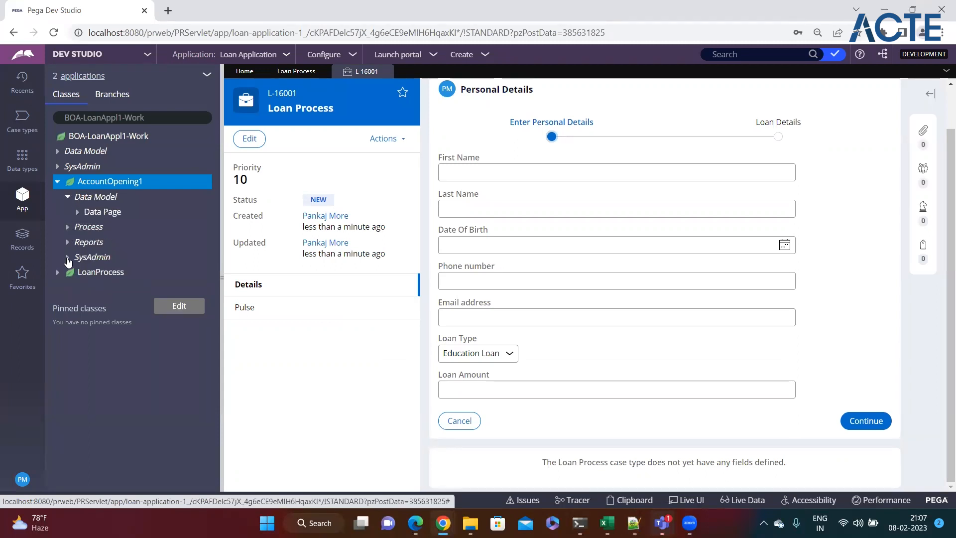
left_click(58, 182)
left_click(57, 197)
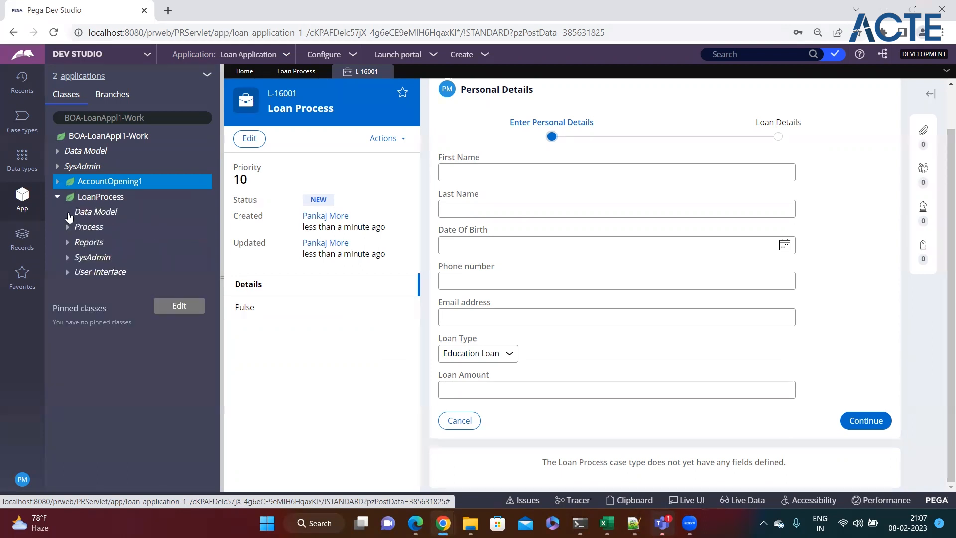
left_click(67, 212)
left_click(91, 247)
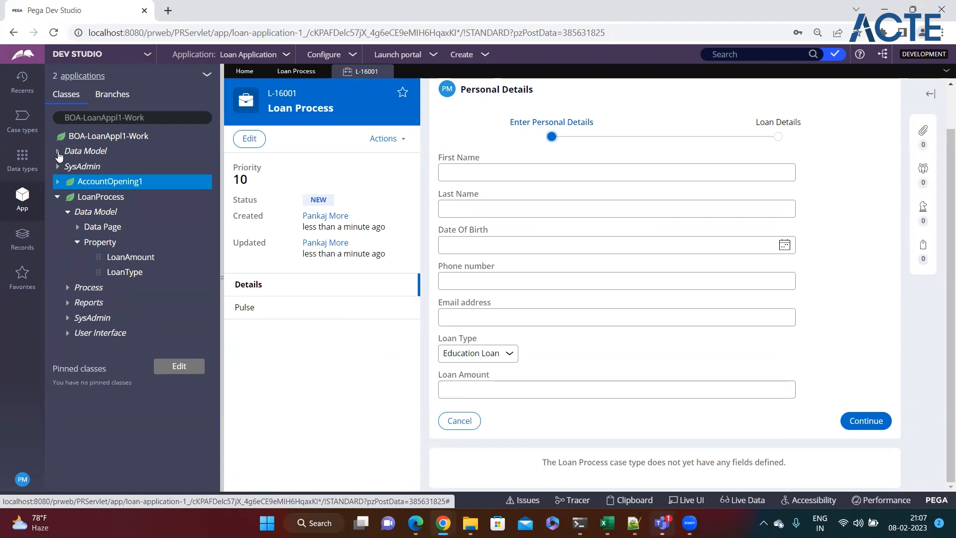
Highlight "Section" in the Notepad++ rule chain, and open the LoanProcess class's PersonalDetails section in Pega Dev Studio
key("alt+Tab")
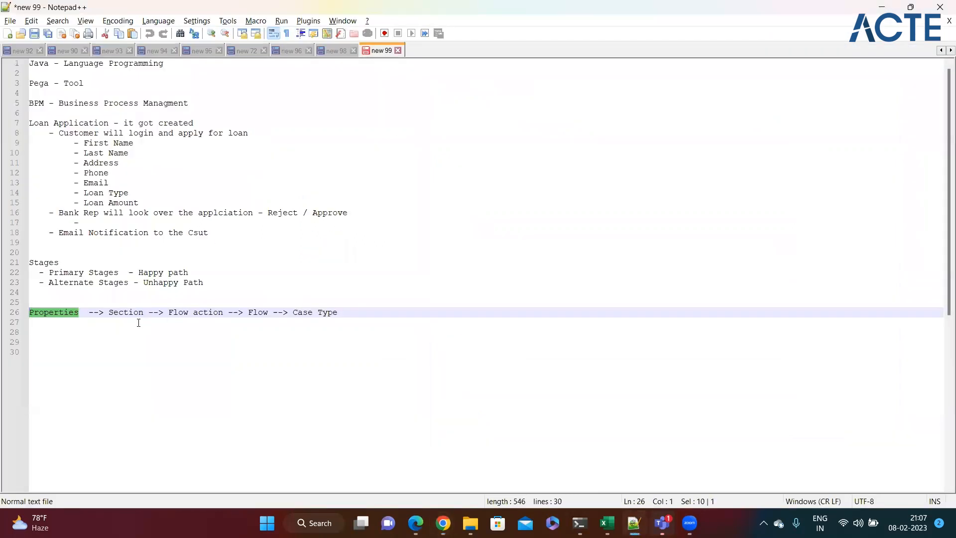
double_click(127, 313)
key("alt+Tab")
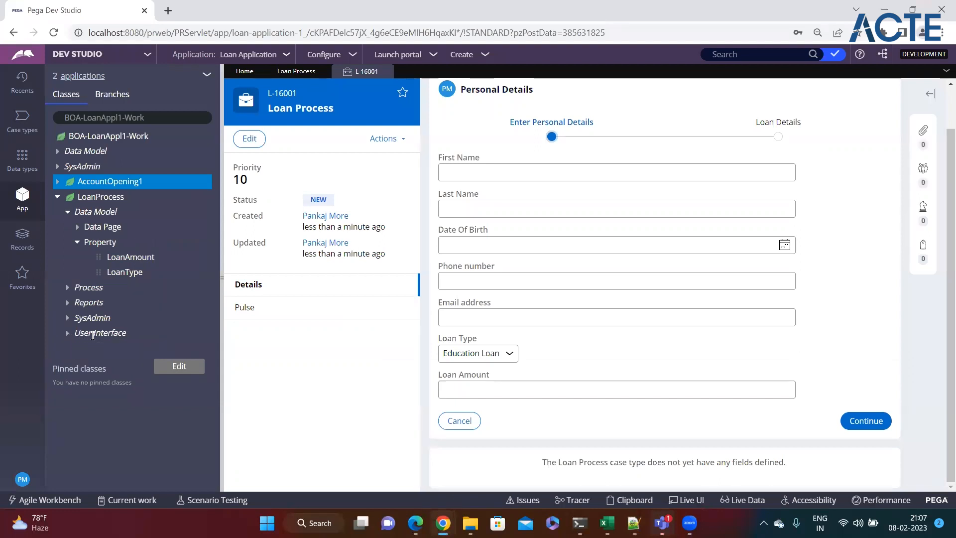
left_click(67, 333)
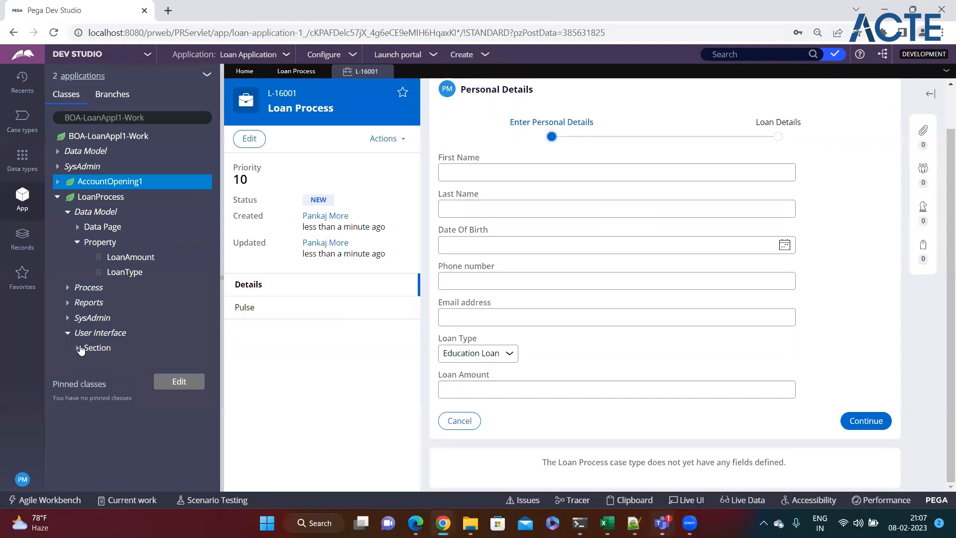
left_click(77, 349)
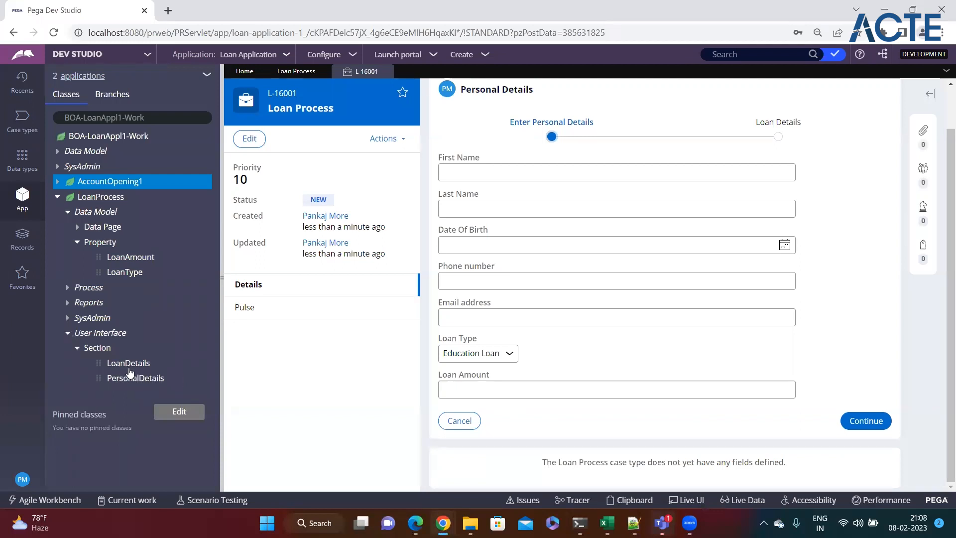
left_click(126, 383)
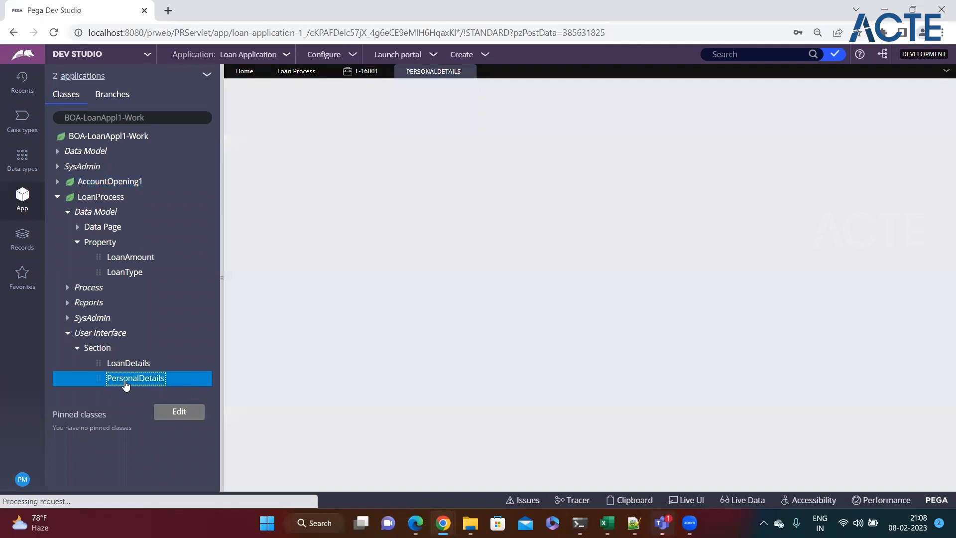
Check the rule chain in Notepad++ again, and view the references of the PersonalDetails section in Pega Dev Studio
key("alt+Tab")
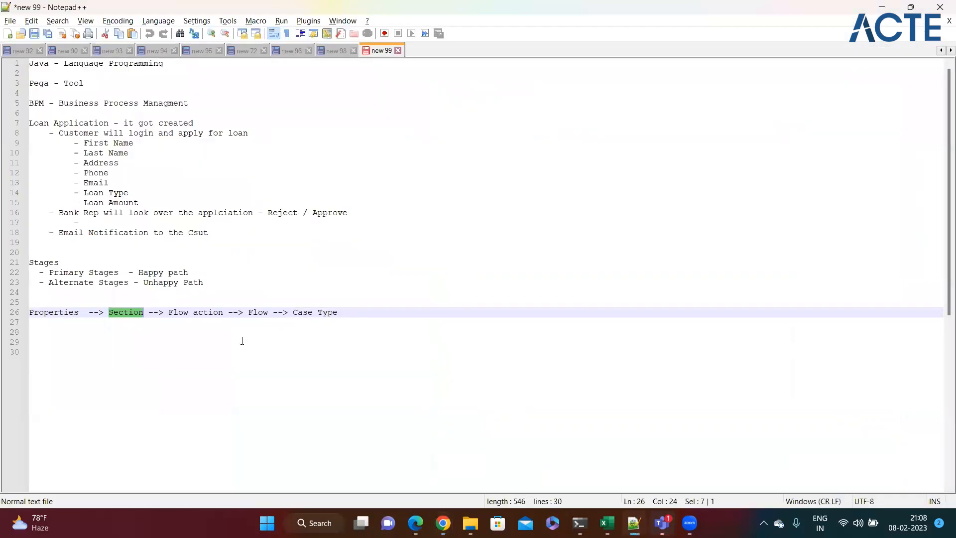
left_click(133, 314)
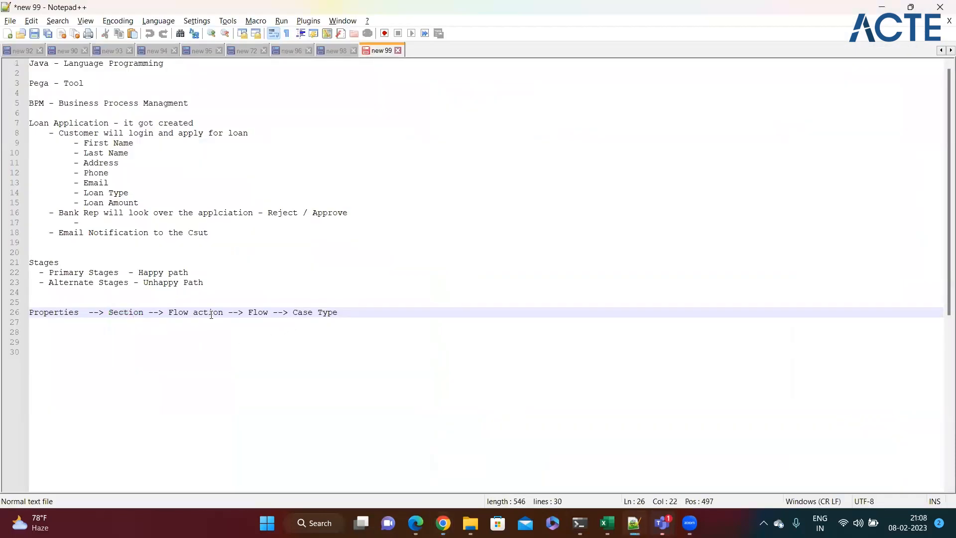
key("alt+Tab")
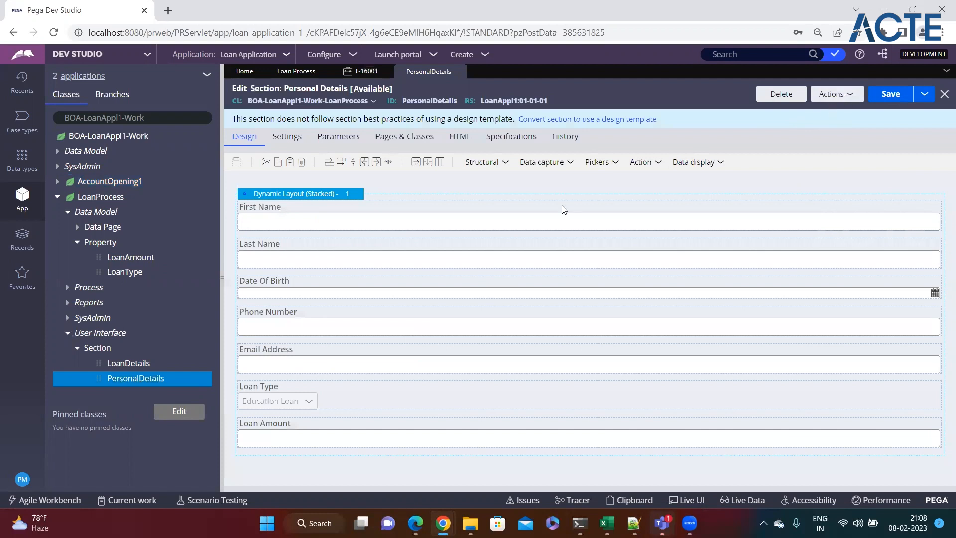
left_click(324, 280)
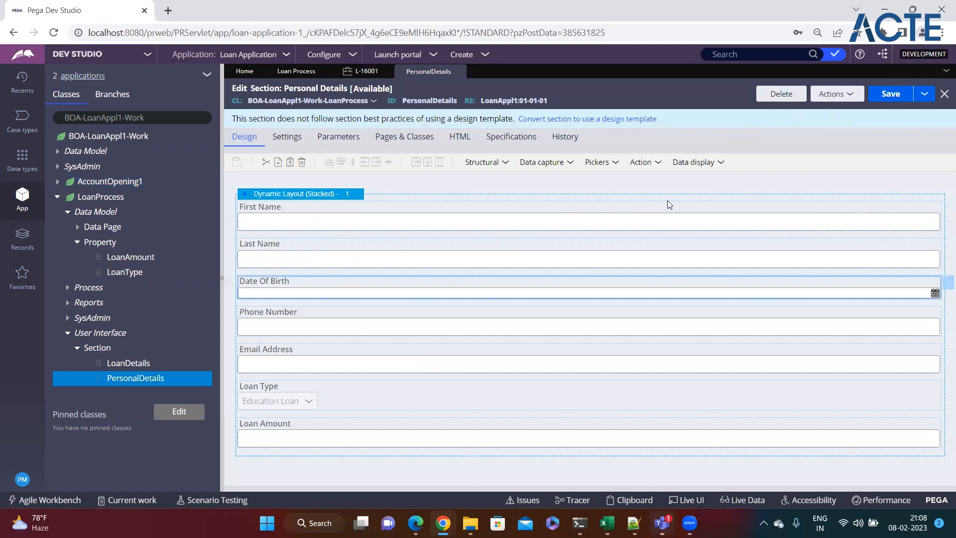
left_click(852, 99)
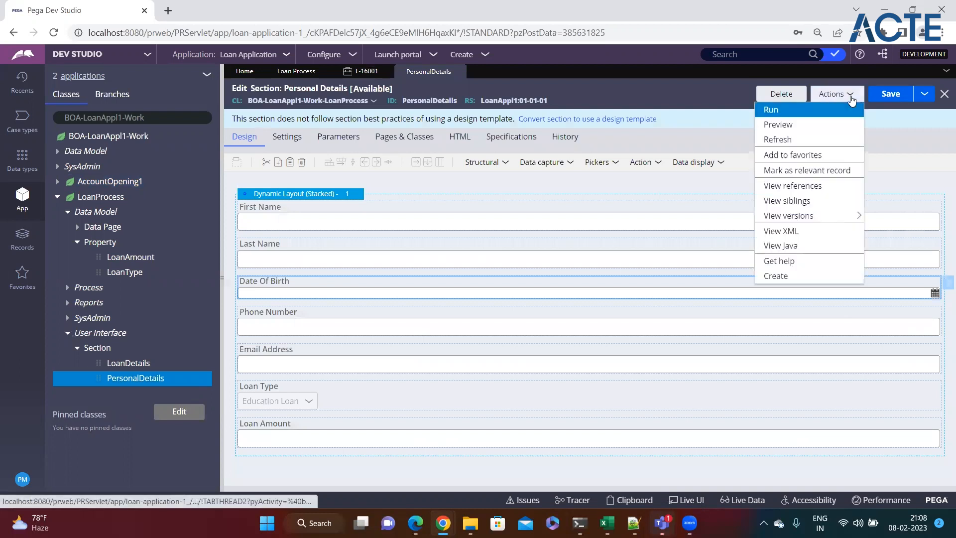
left_click(817, 188)
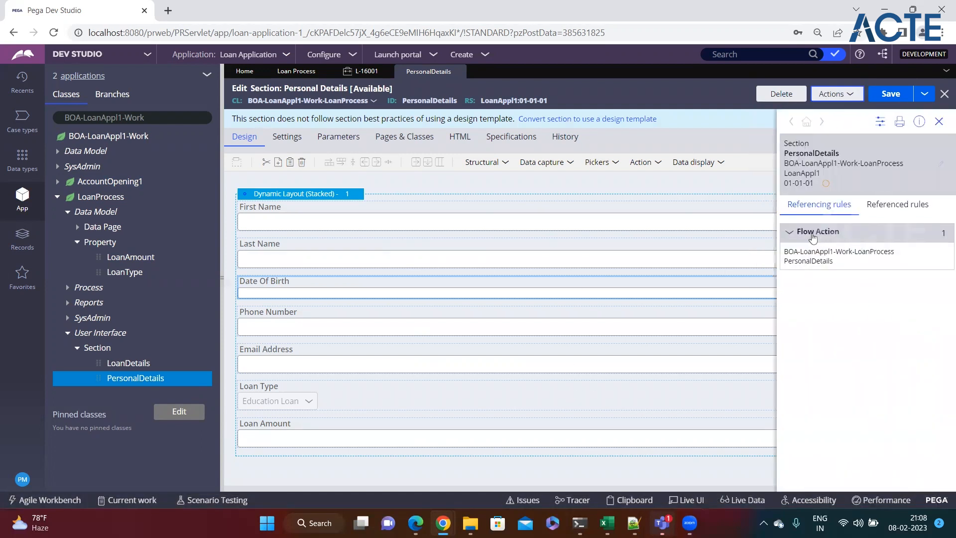
Close the PersonalDetails references, and list the flows and flow actions under the LoanProcess class's Process category
left_click(939, 120)
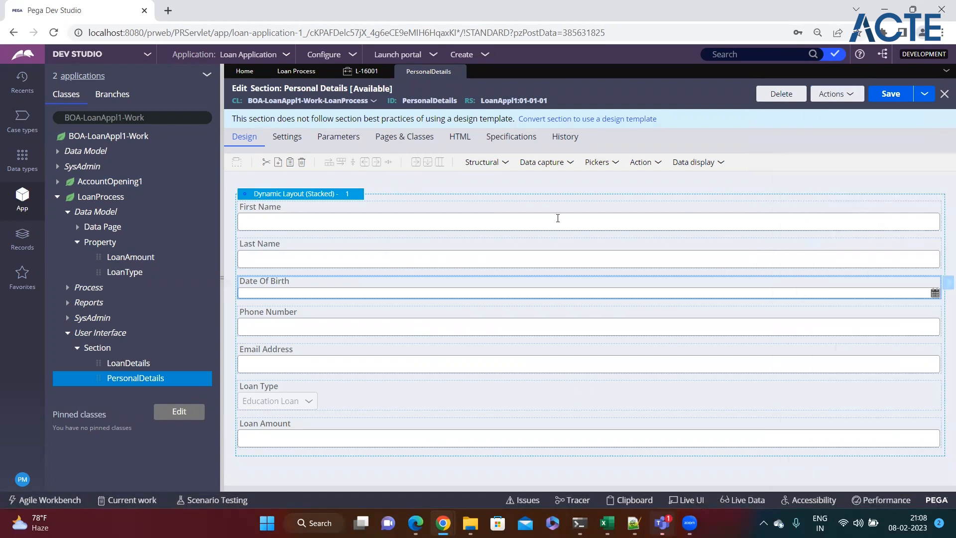
left_click(67, 292)
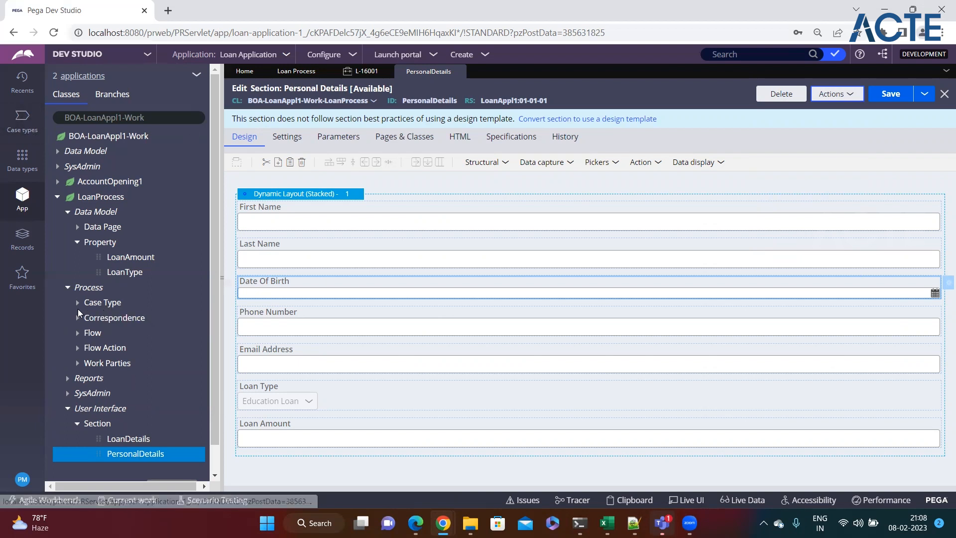
left_click(85, 334)
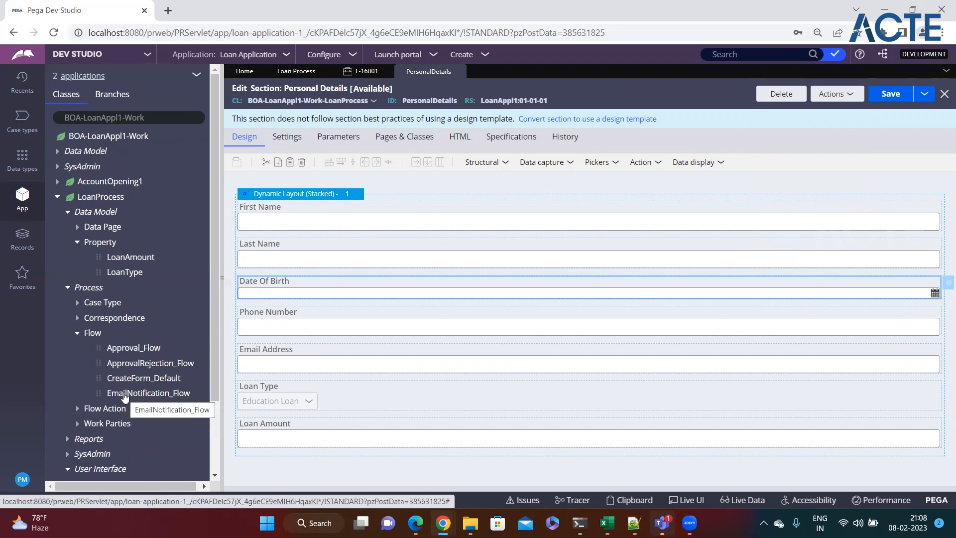
left_click(79, 410)
scroll(124, 374, "down", 1)
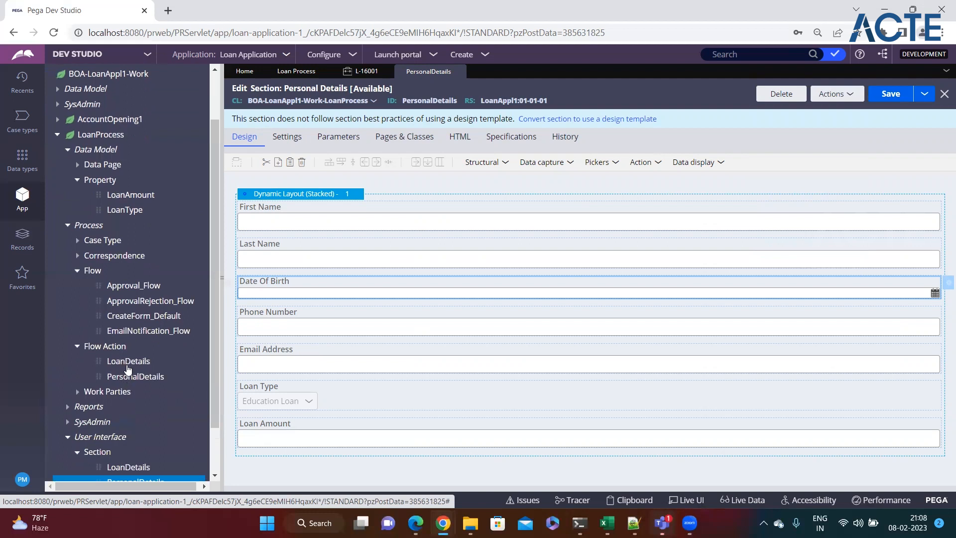
Highlight "Flow" in the Notepad++ rule chain, and open the LoanProcess class's CreateForm_Default flow in Pega Dev Studio
key("alt+Tab")
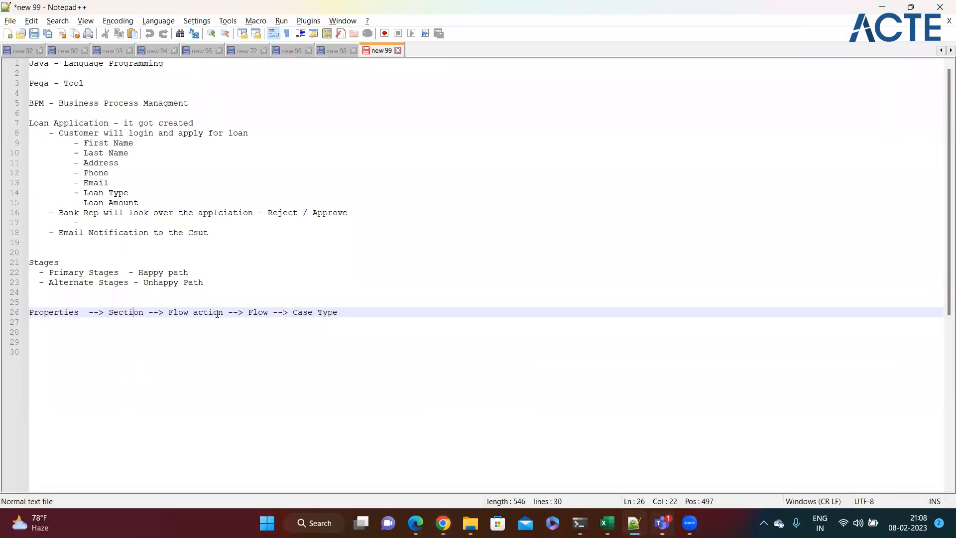
double_click(254, 313)
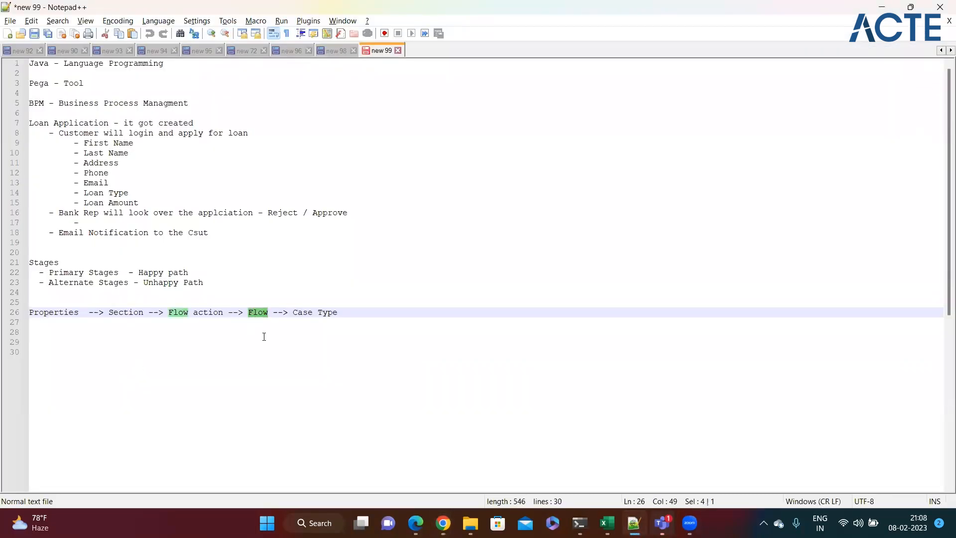
key("alt+Tab")
left_click(132, 315)
left_click(143, 316)
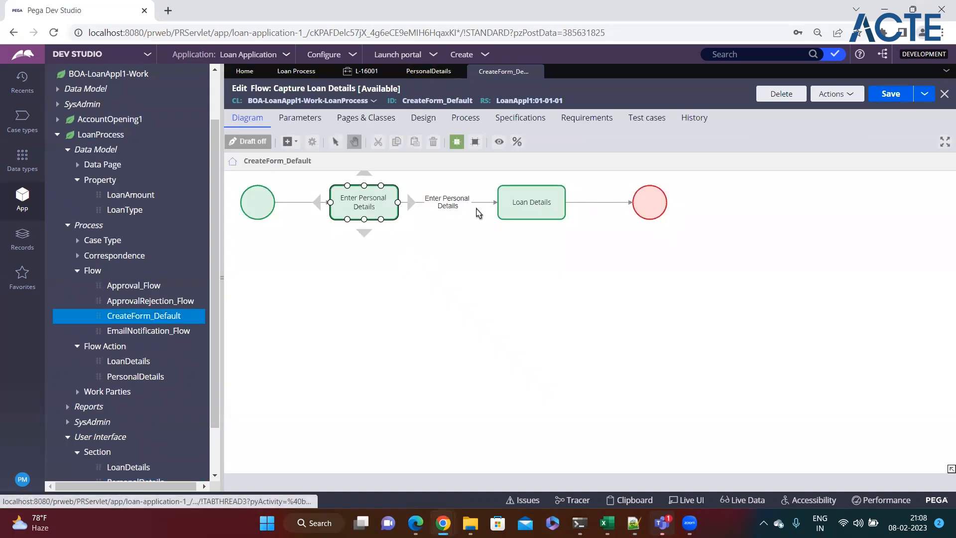
Open the properties of the Loan Details assignment in the flow, and check the rule chain in Notepad++
left_click(530, 203)
left_click(364, 204)
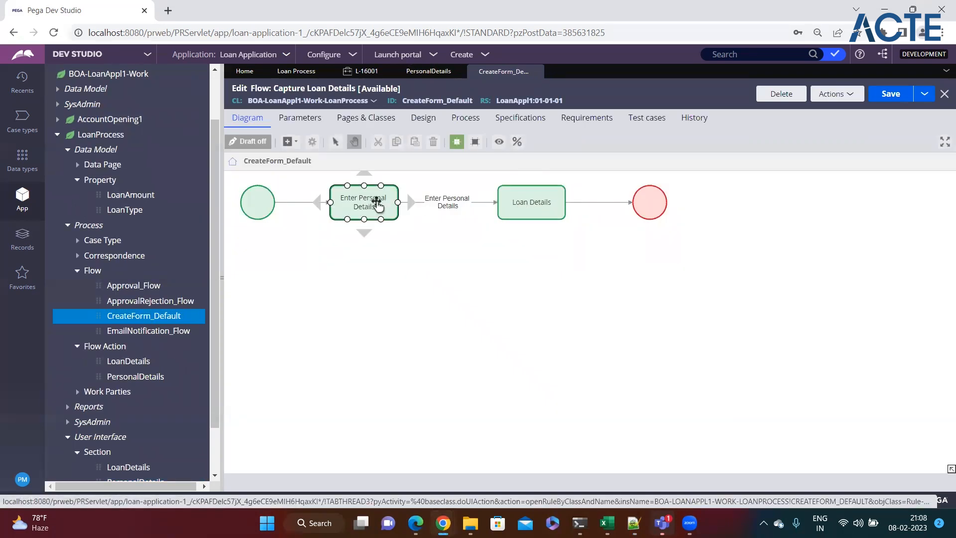
left_click(528, 204)
double_click(528, 204)
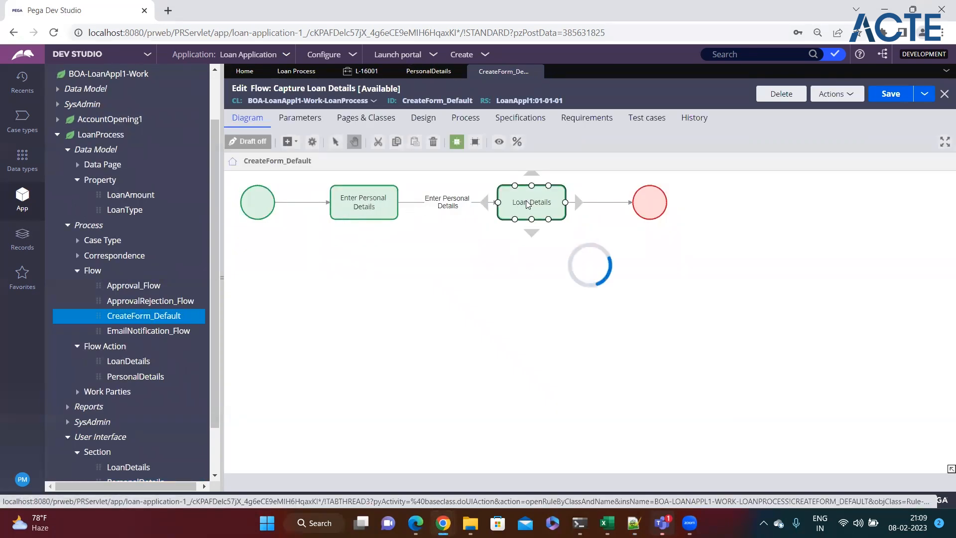
key("alt+Tab")
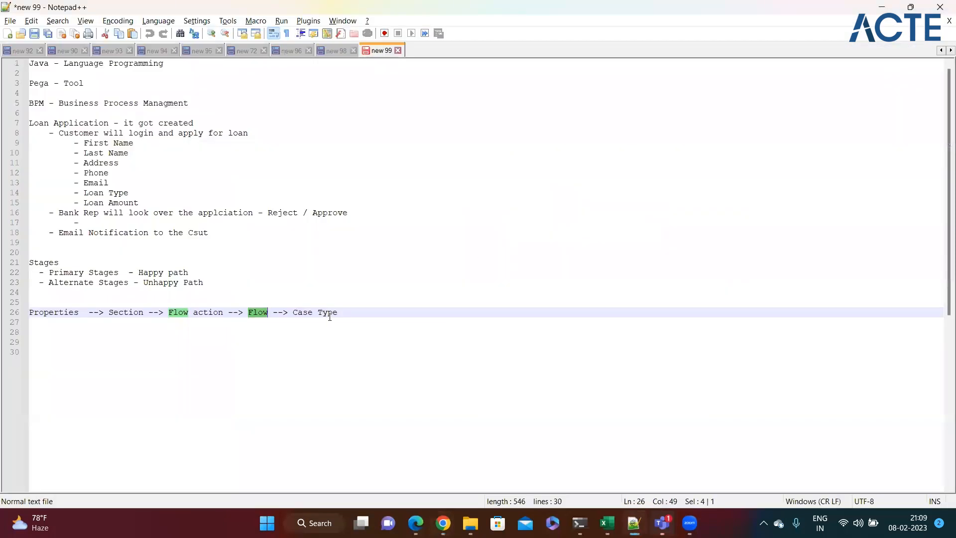
key("alt+Tab")
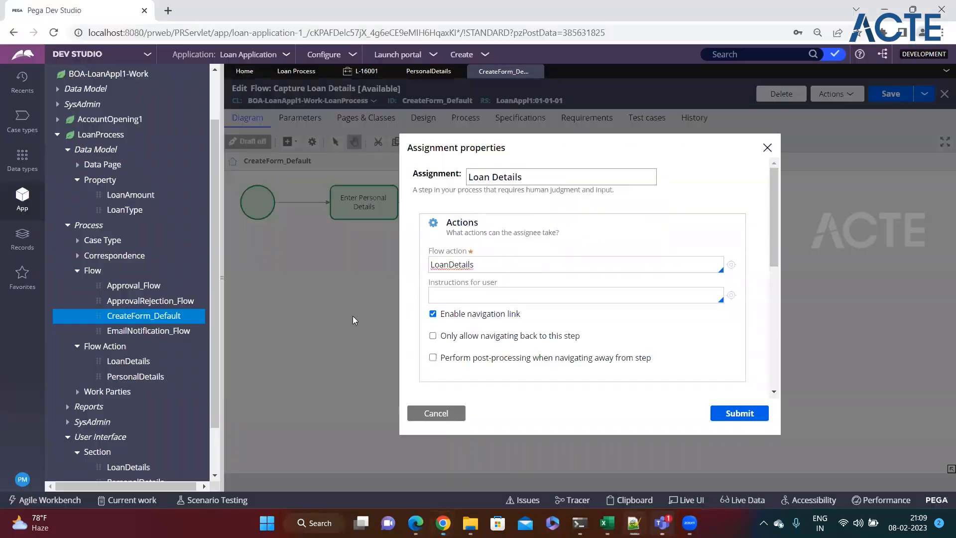
Open the Loan Process case type and view the full flow rule behind its Capture Loan Details process
left_click(15, 130)
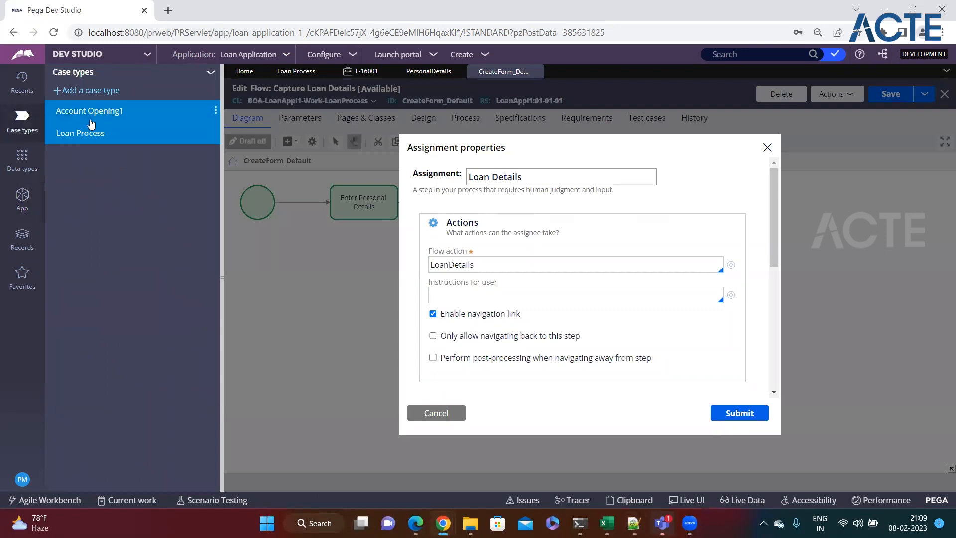
left_click(74, 134)
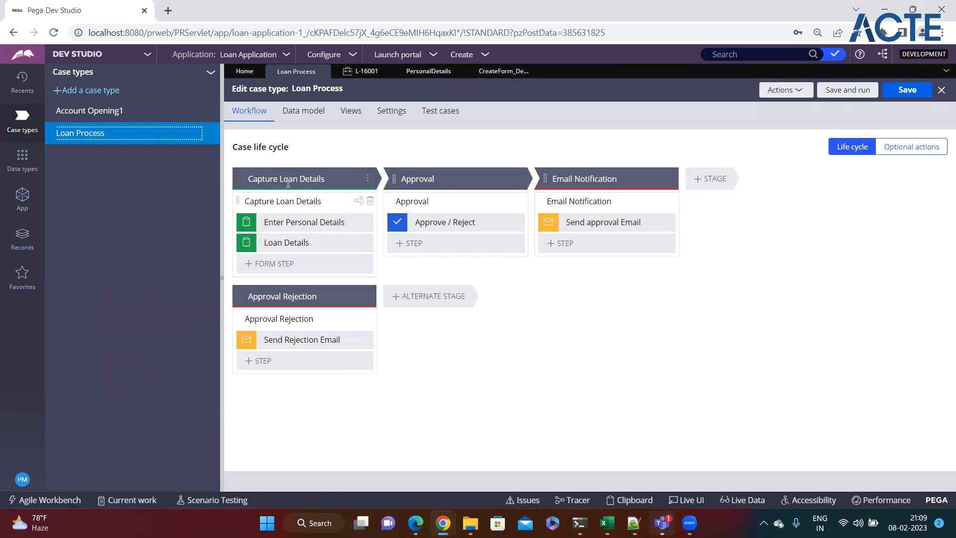
left_click(358, 201)
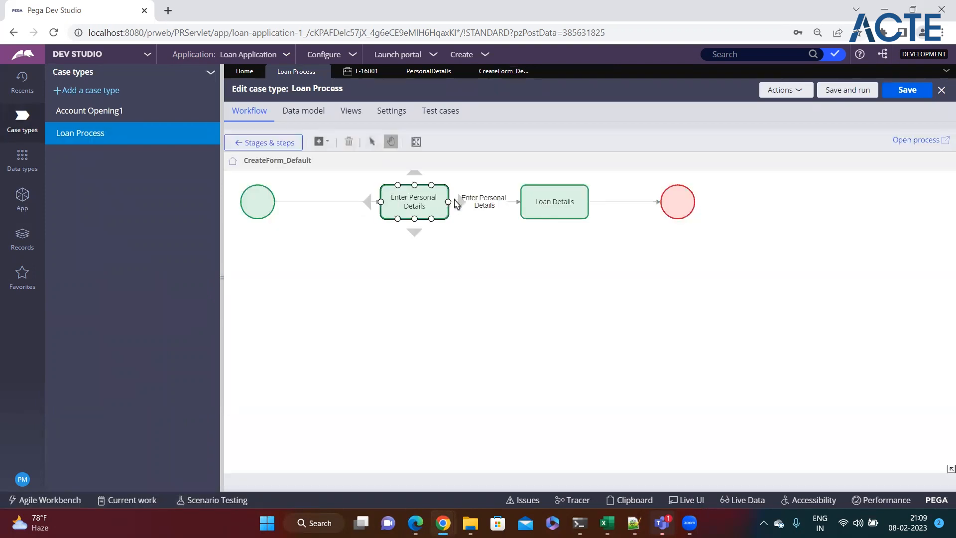
left_click(917, 140)
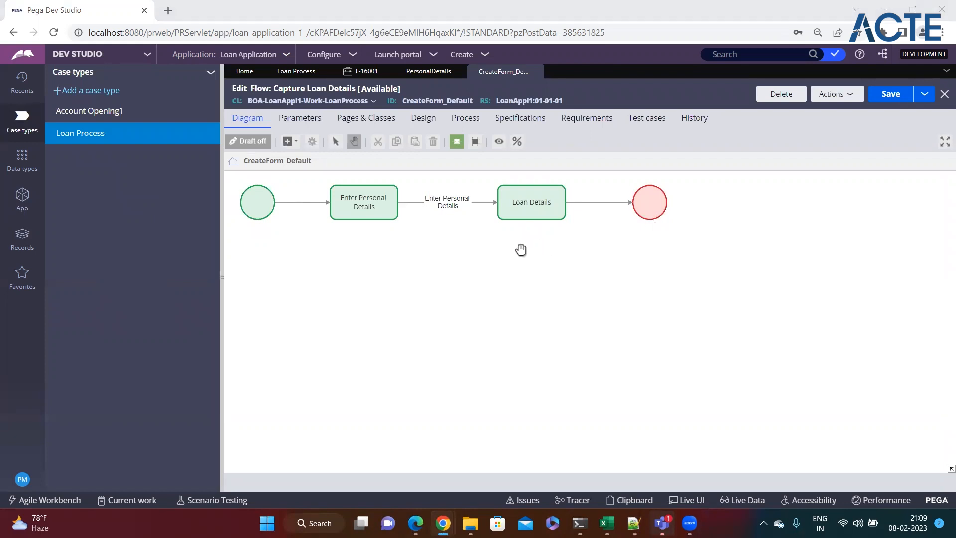
Check the end of the rule chain in Notepad++, and return to the Loan Process case life cycle in Pega Dev Studio
key("alt+Tab")
left_click(337, 353)
left_click(338, 320)
key("alt+Tab")
left_click(355, 192)
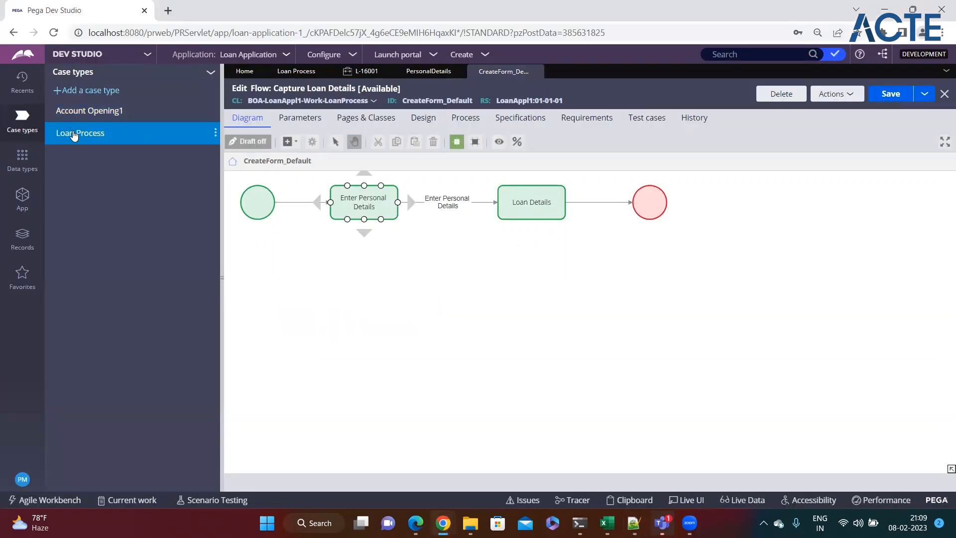
left_click(75, 133)
left_click(263, 143)
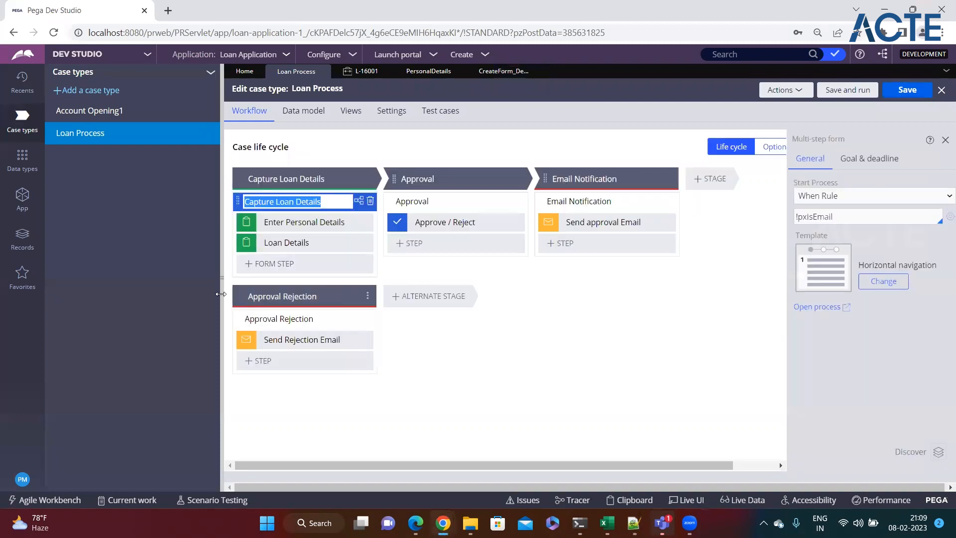
Collapse the explorer and advance the already open loan case from Enter Personal Details to Loan Details
left_click(221, 285)
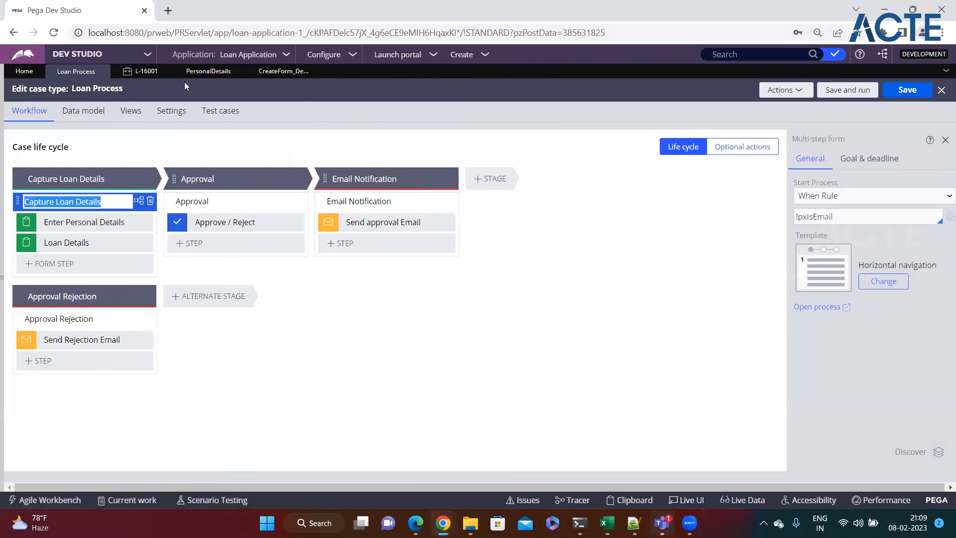
left_click(145, 71)
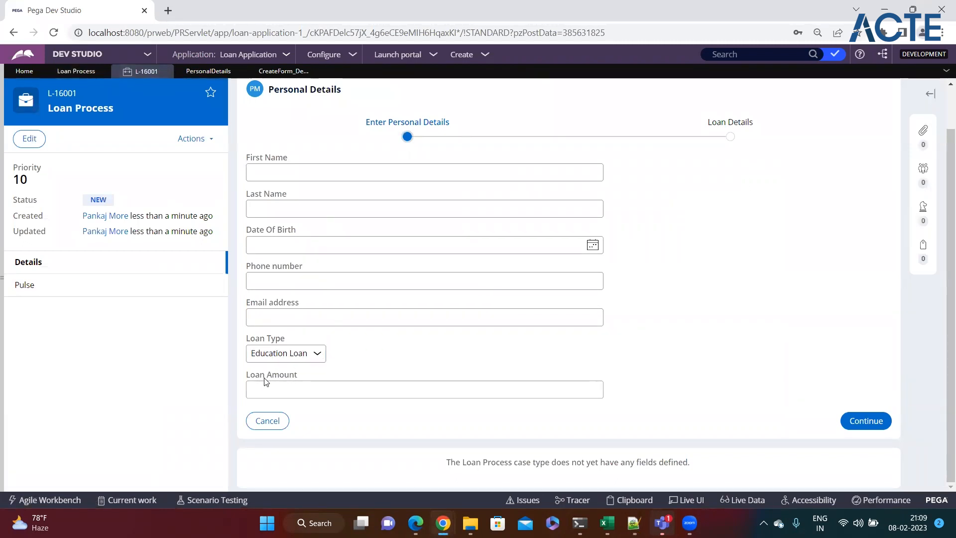
left_click(865, 420)
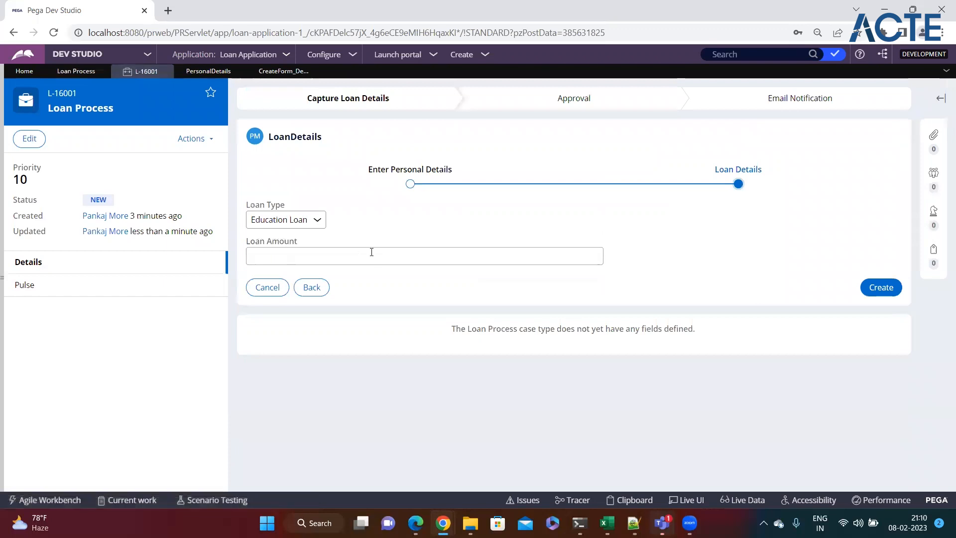
Delete the Loan Type and Loan Amount fields from the PersonalDetails section, and save the section
left_click(208, 71)
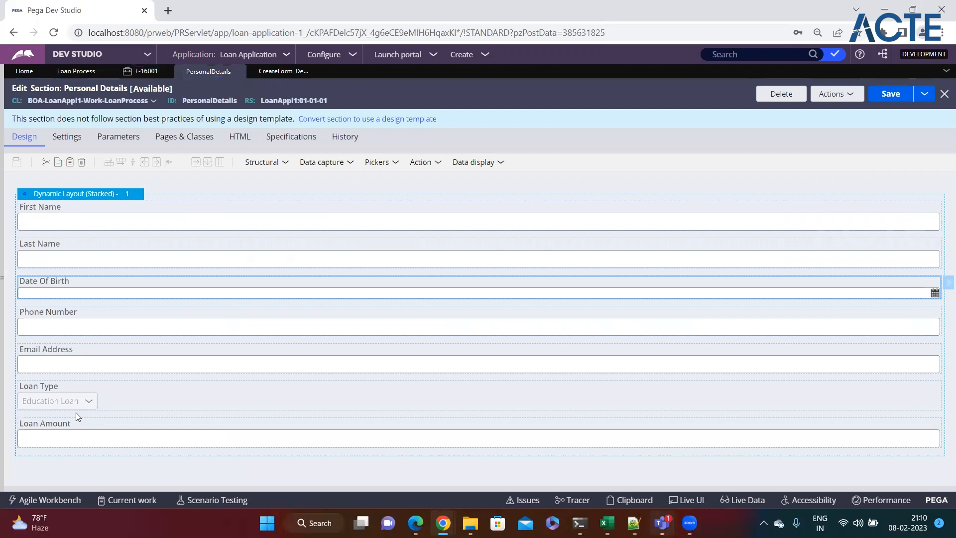
left_click(110, 397)
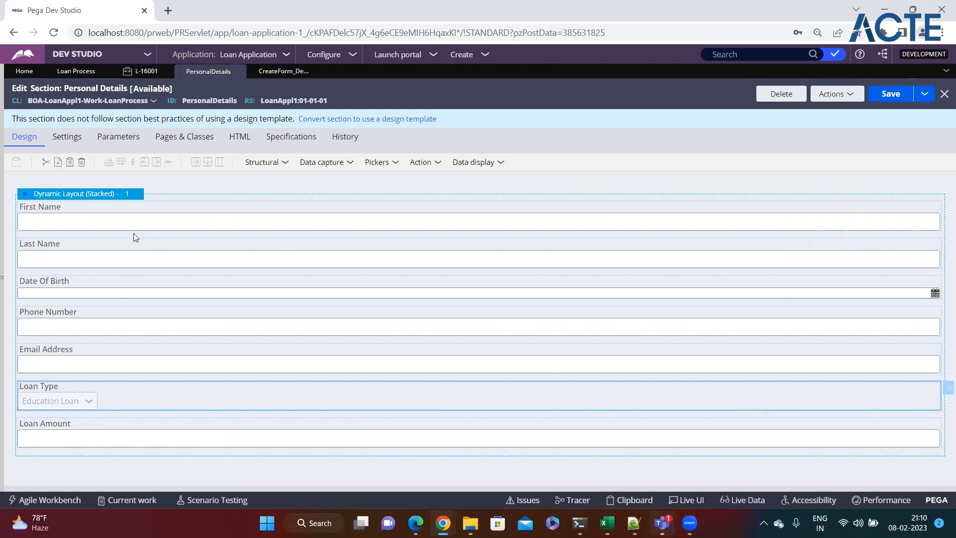
left_click(82, 163)
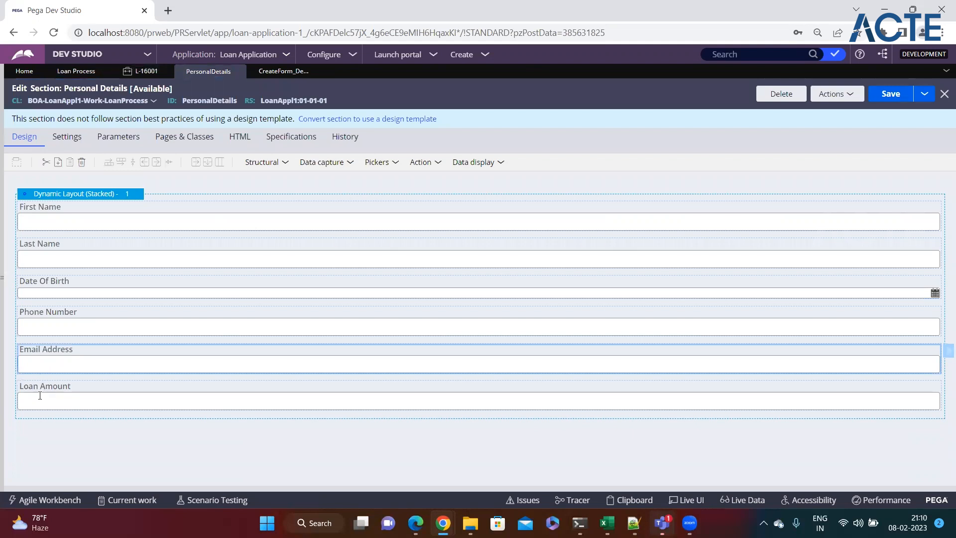
left_click(88, 390)
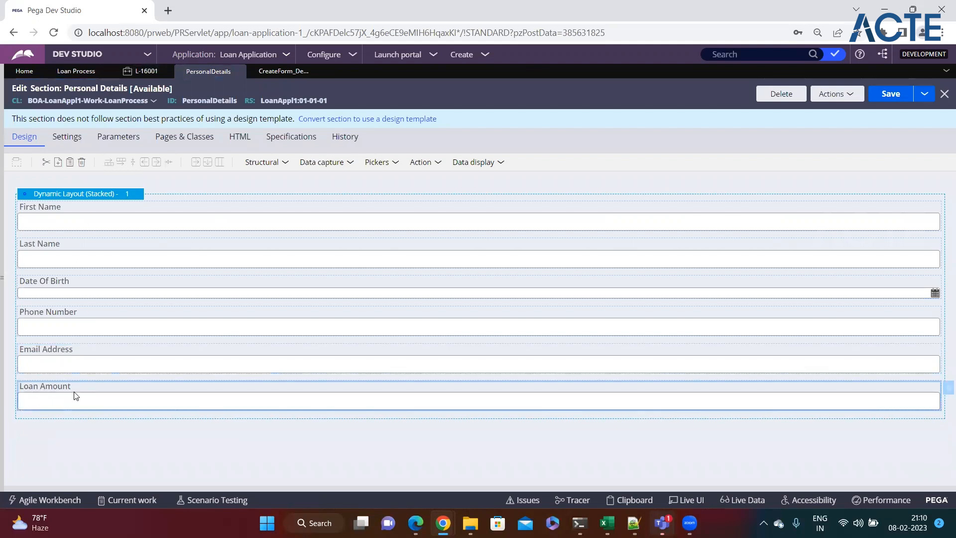
left_click(82, 163)
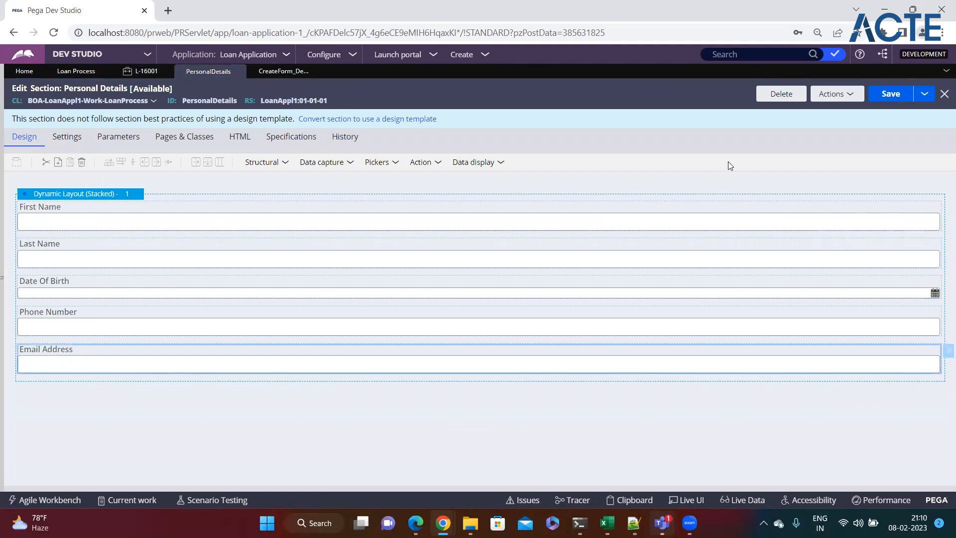
left_click(886, 93)
Save and run the Loan Process case type to create a new loan case
left_click(477, 55)
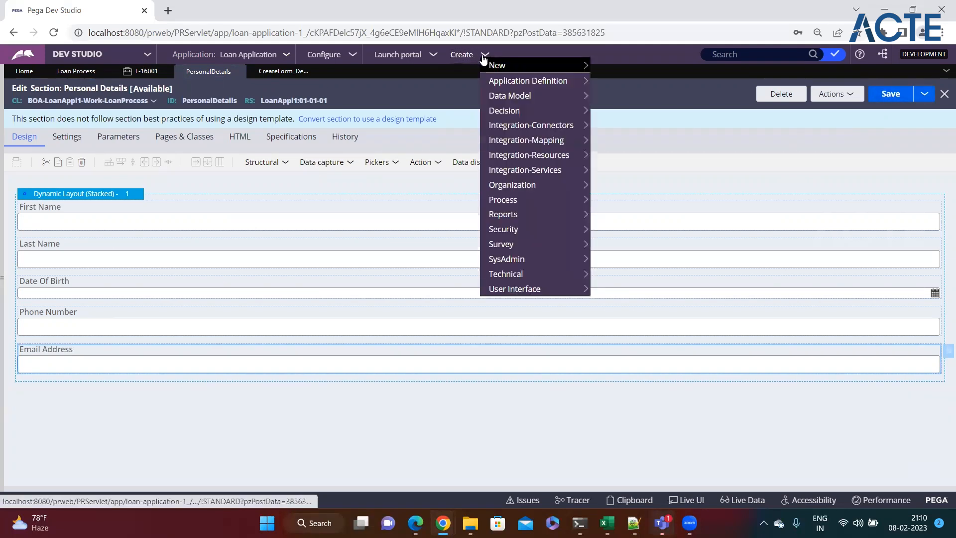
mouse_move(509, 66)
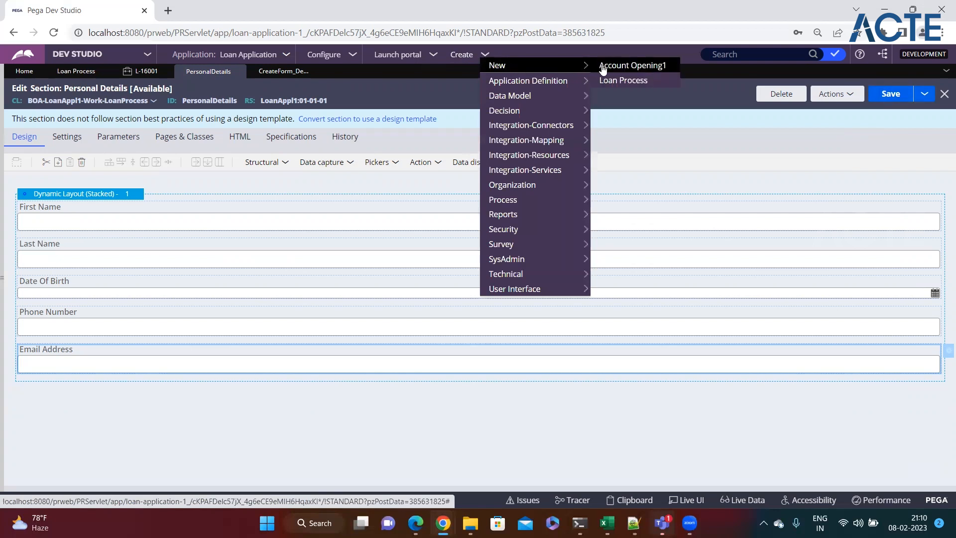
left_click(484, 55)
mouse_move(493, 67)
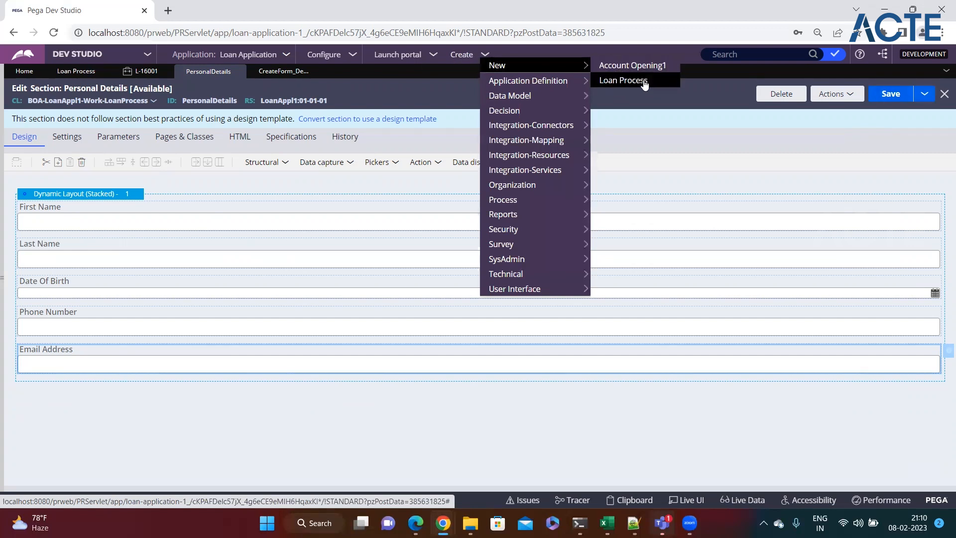
left_click(53, 72)
left_click(855, 97)
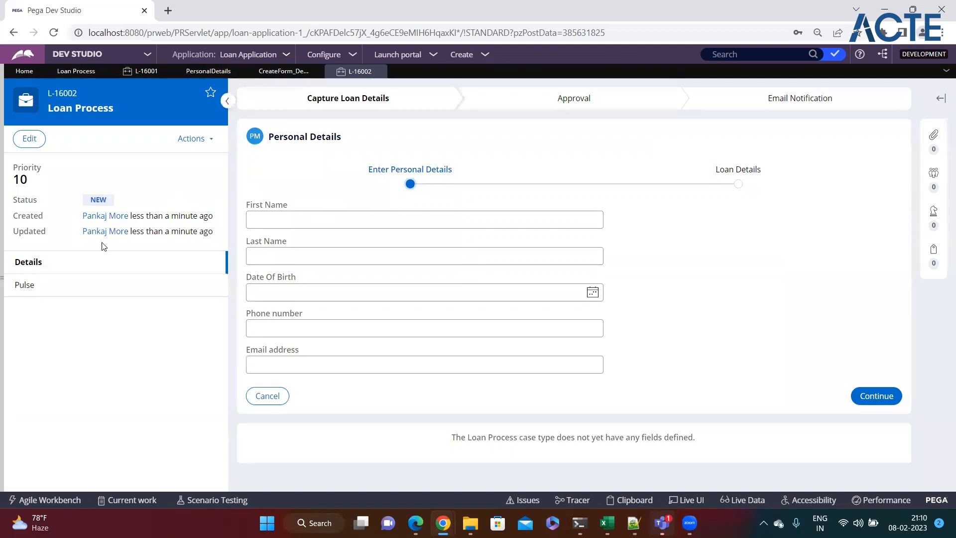
Restore the explorer and review the Loan Process case life cycle with the multi-step form settings closed
left_click(6, 292)
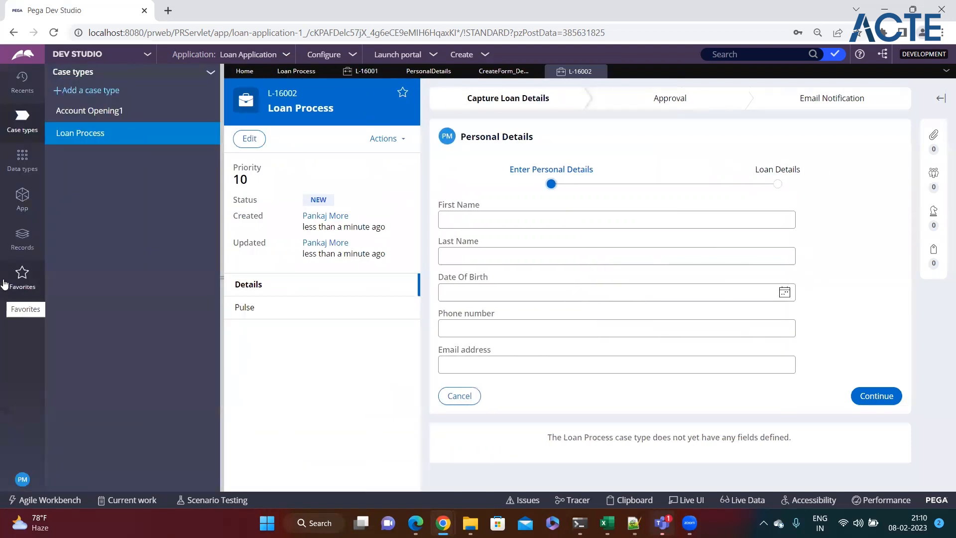
left_click(76, 142)
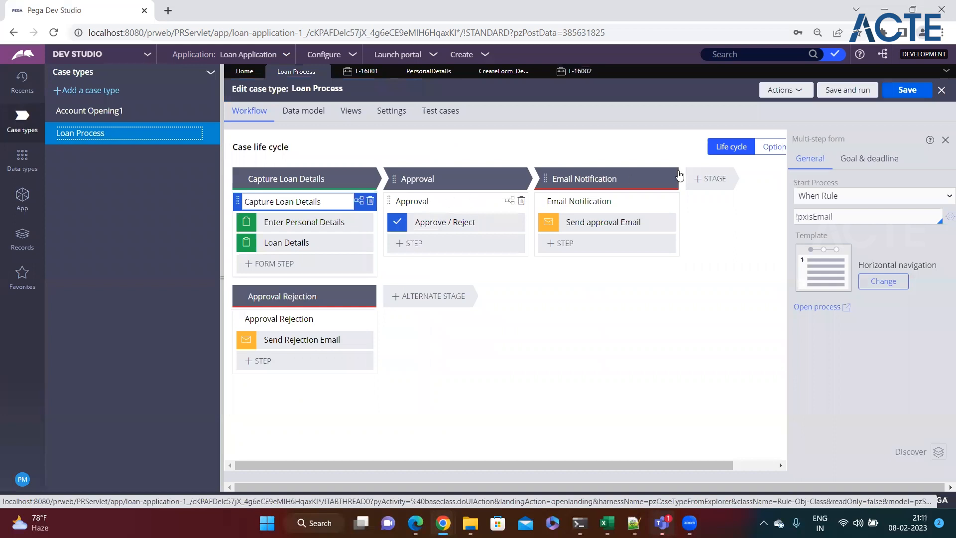
left_click(945, 140)
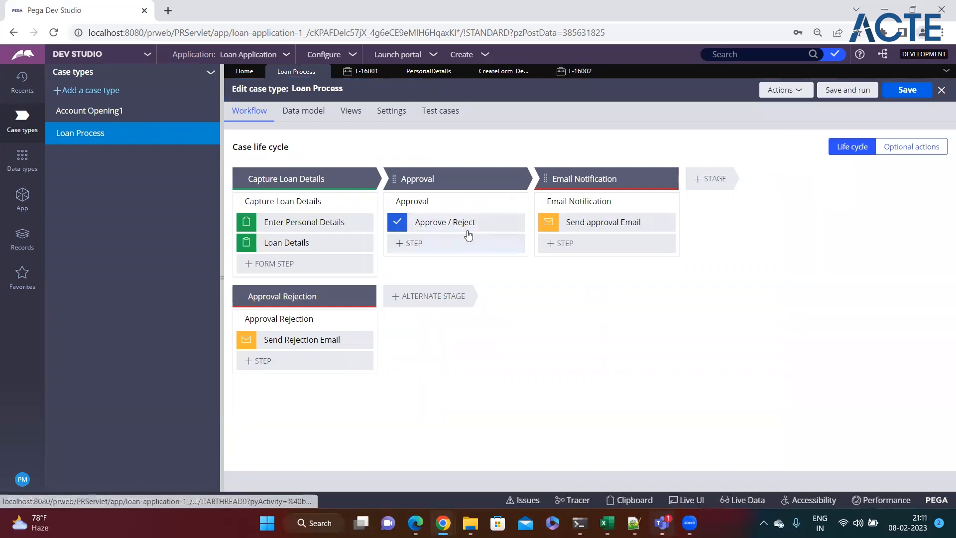
Fill in the applicant's first and last name in the newly created loan case, with the explorer collapsed
left_click(573, 73)
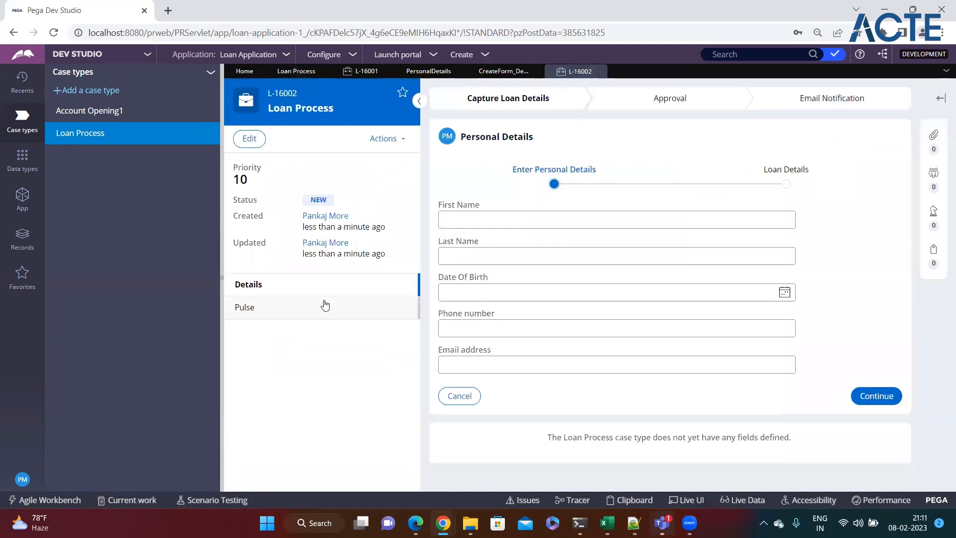
left_click(221, 278)
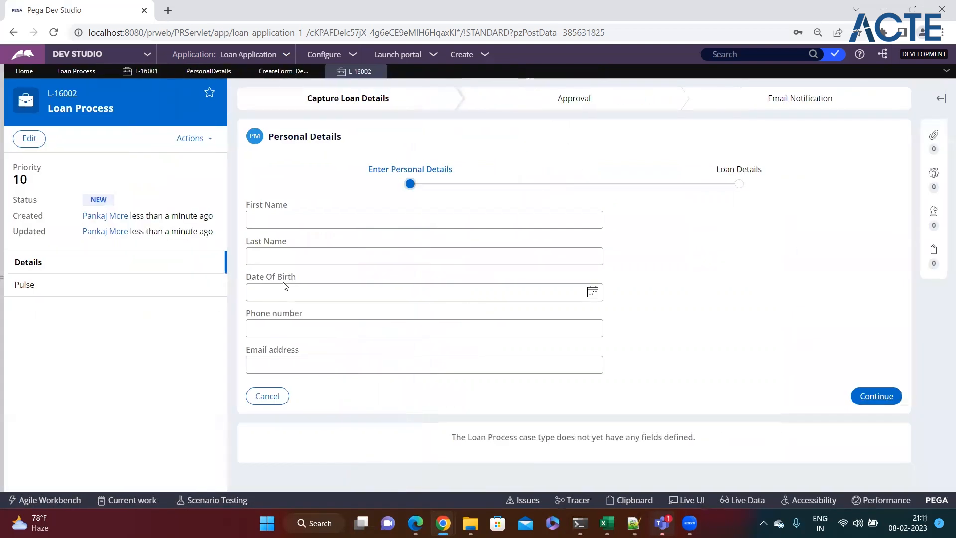
left_click(288, 220)
type("fdgdfg")
left_click(273, 255)
type("dfgdfg")
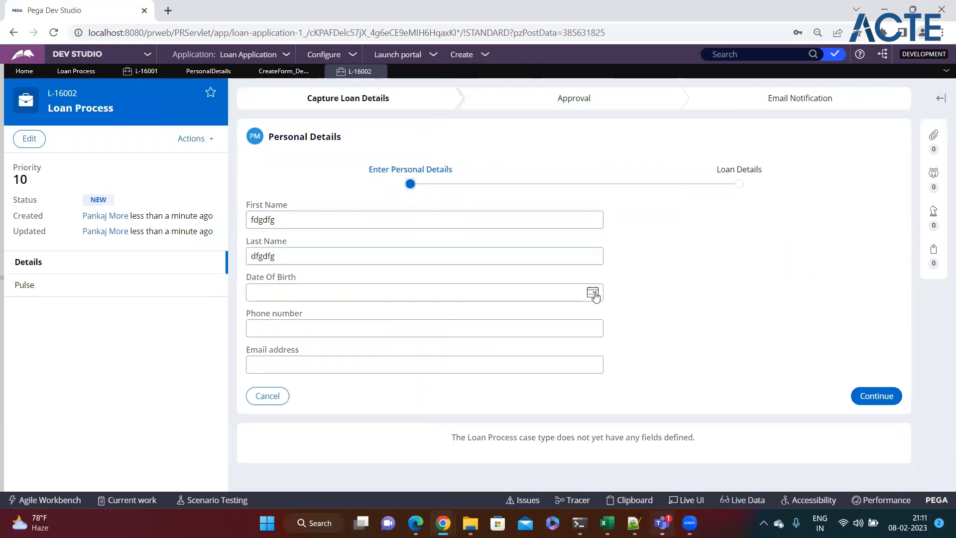
Pick the applicant's date of birth from the calendar
left_click(593, 292)
left_click(367, 315)
left_click(367, 314)
left_click(367, 315)
left_click(367, 315)
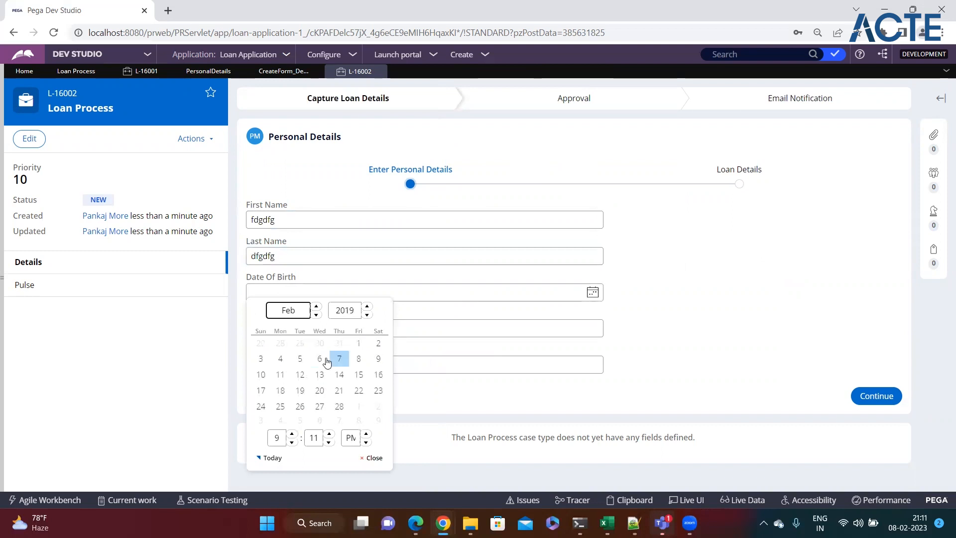
left_click(320, 359)
Enter the applicant's phone number and email address, and continue to Loan Details
left_click(263, 333)
type("6456")
left_click(289, 364)
type("gdfgdg")
left_click(871, 395)
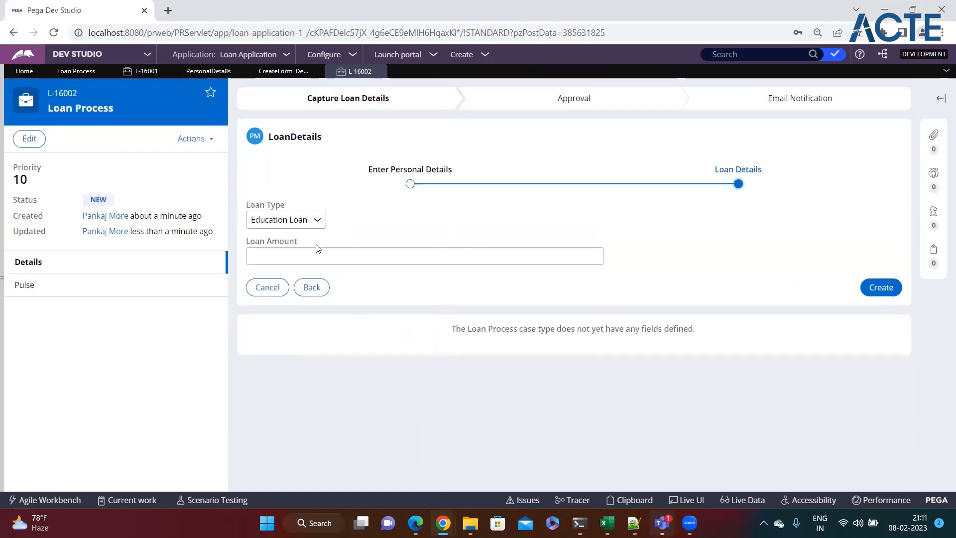
Set the loan type to Home Loan and the amount to 34, and create the case to reach its Approval stage
left_click(314, 220)
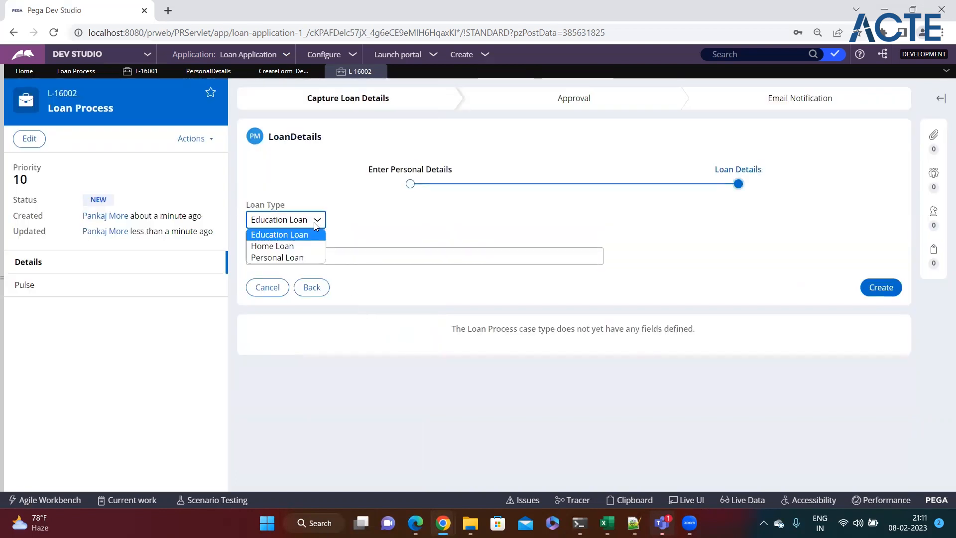
left_click(286, 243)
left_click(277, 251)
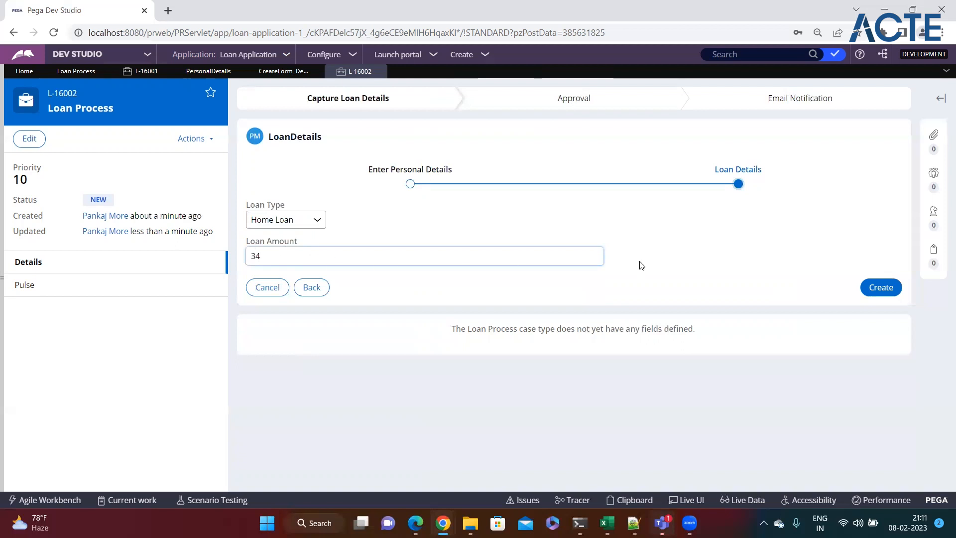
left_click(867, 287)
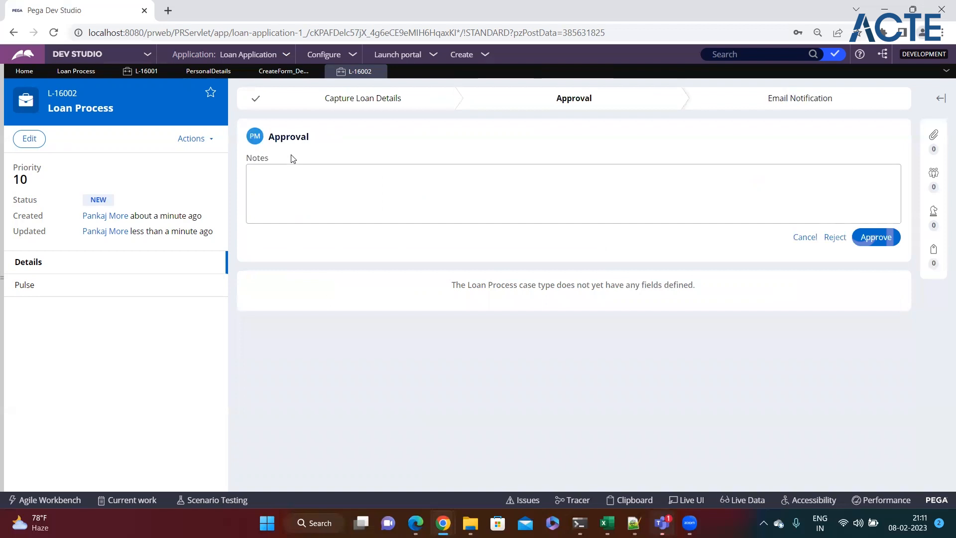
left_click_drag(312, 139, 270, 140)
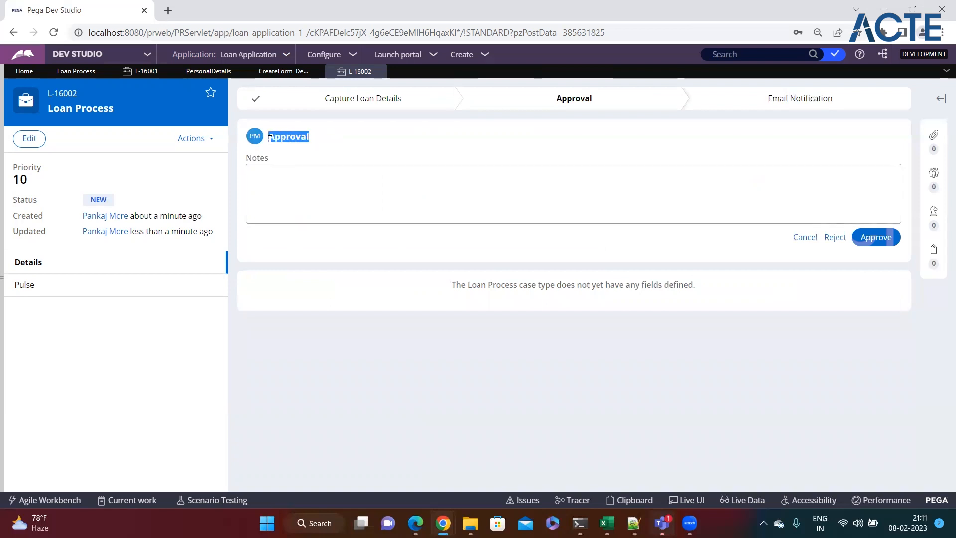
left_click(286, 183)
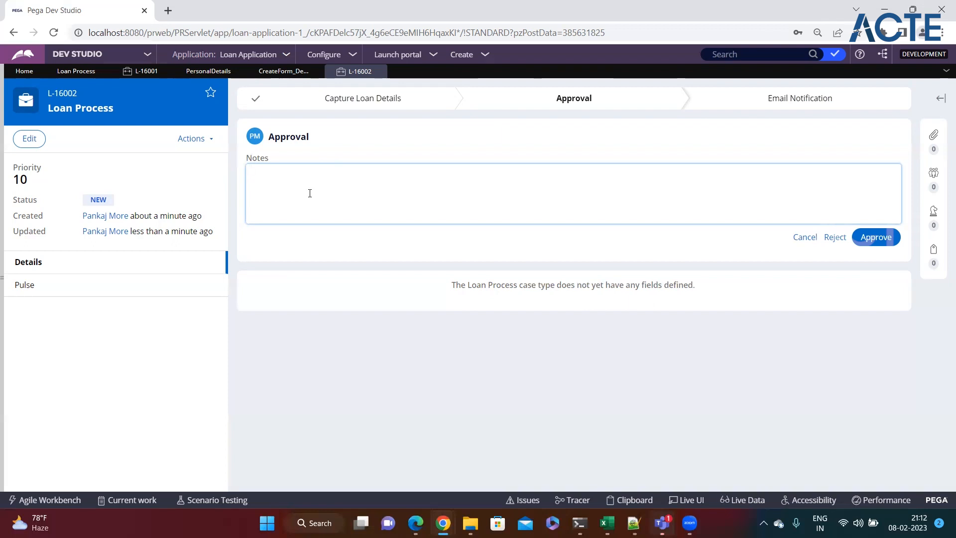
Return to the Loan Process case type and open the Approval process as a full flow rule with the explorer collapsed
left_click(2, 201)
left_click(67, 133)
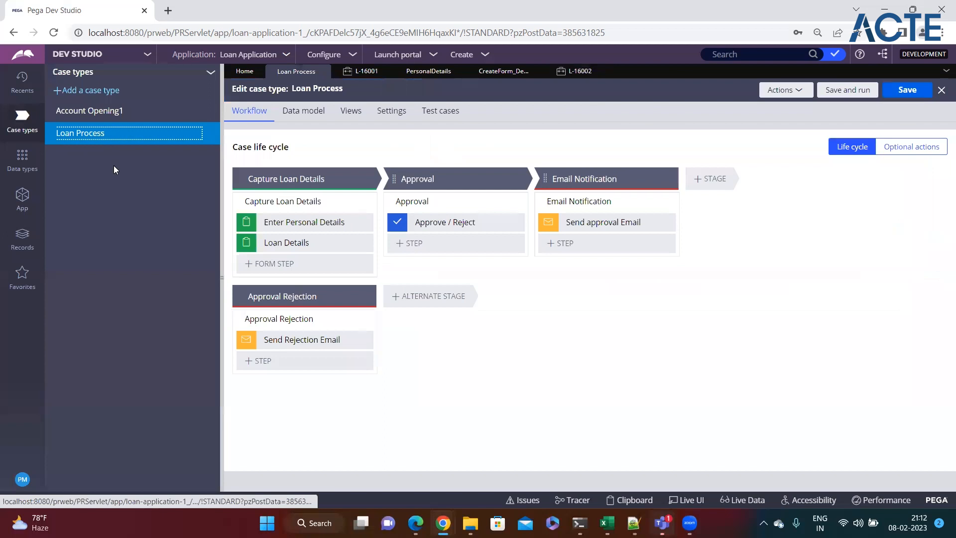
left_click(513, 202)
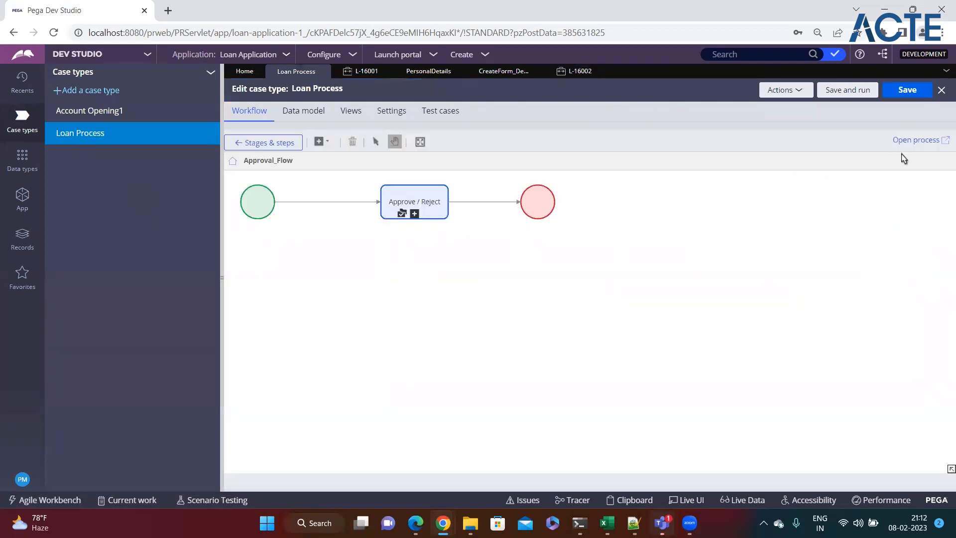
left_click(918, 141)
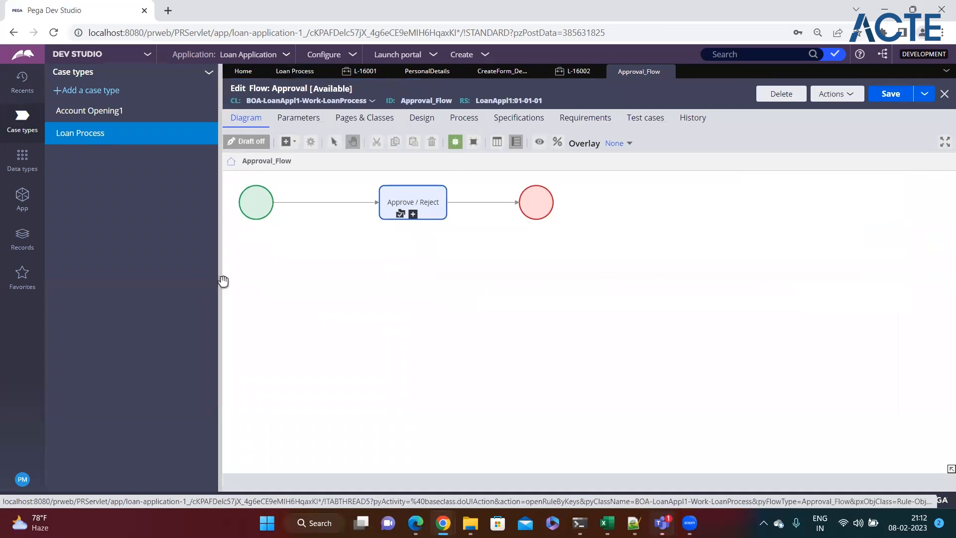
left_click(220, 280)
Delete the Approve / Reject shape from Approval_Flow and spread out the end shape and its connector to make room
left_click(189, 208)
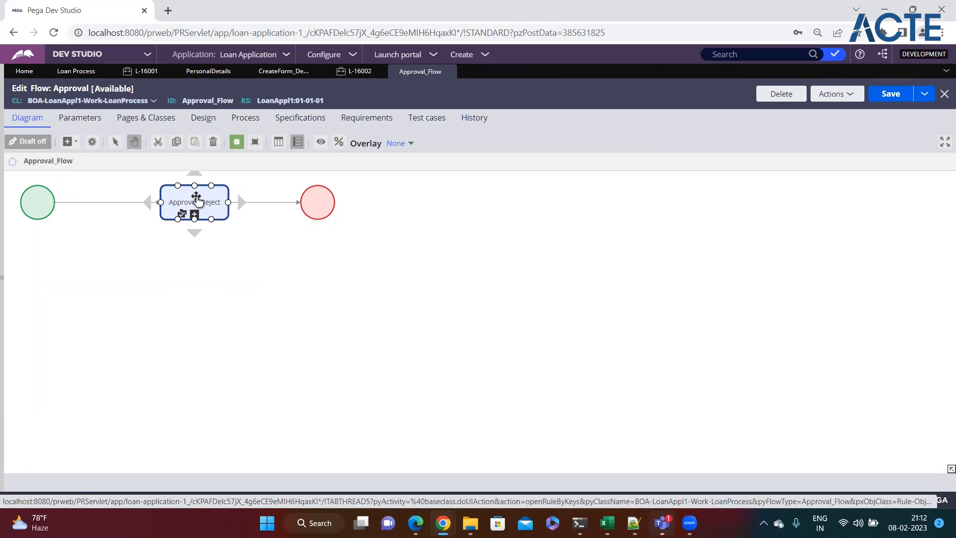
right_click(197, 198)
left_click(241, 281)
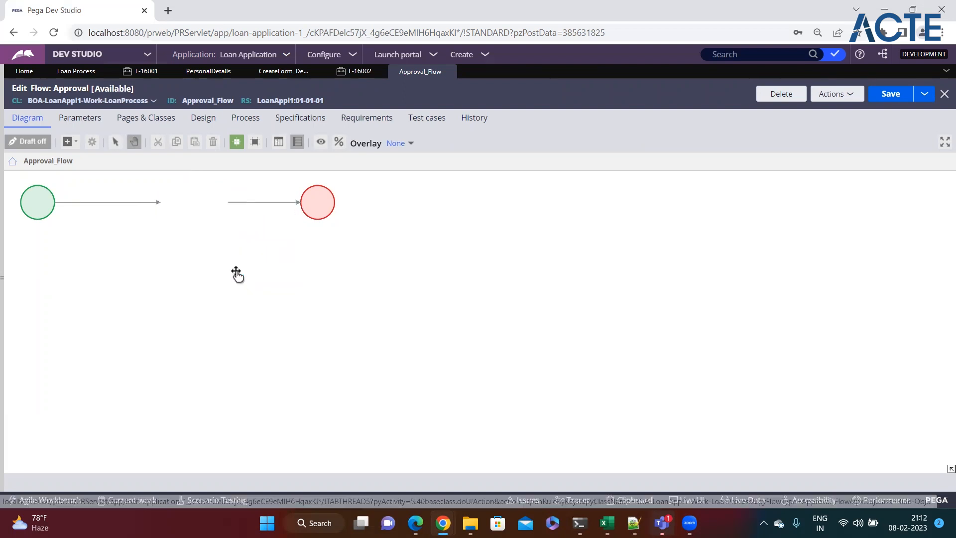
left_click_drag(314, 214, 575, 209)
left_click(272, 203)
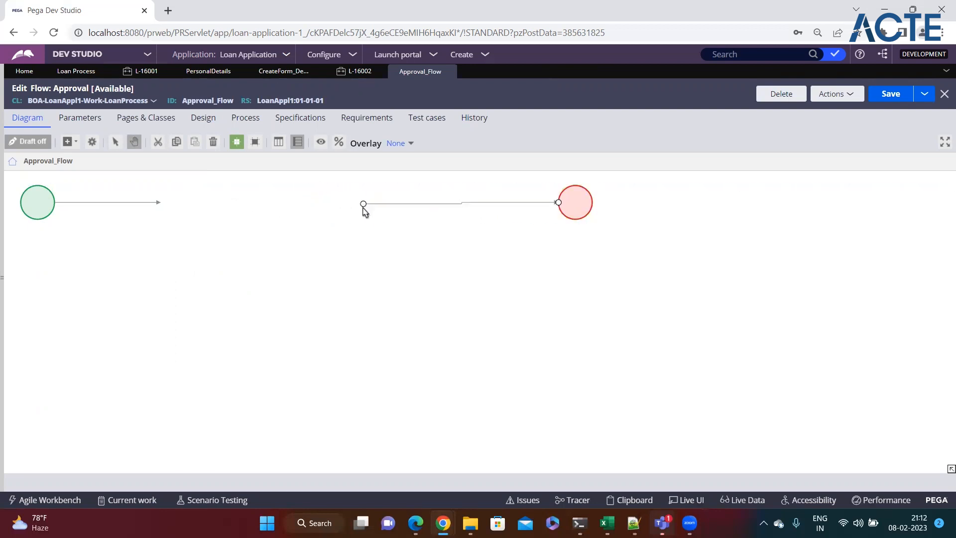
Add an Assignment shape to the flow and attach the connector from the start shape to it
right_click(171, 222)
mouse_move(181, 229)
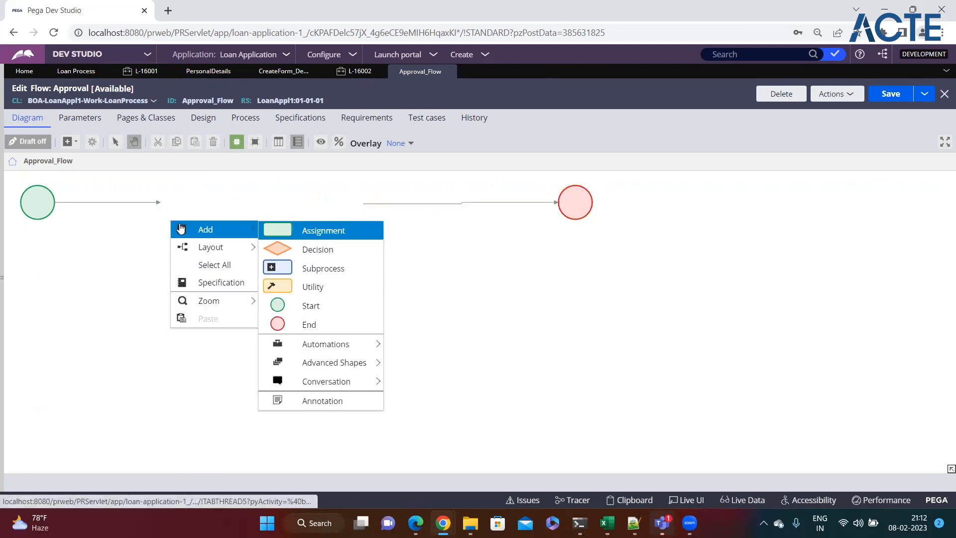
right_click(137, 223)
left_click(281, 236)
left_click_drag(204, 222, 219, 207)
left_click(137, 203)
left_click_drag(161, 203, 192, 206)
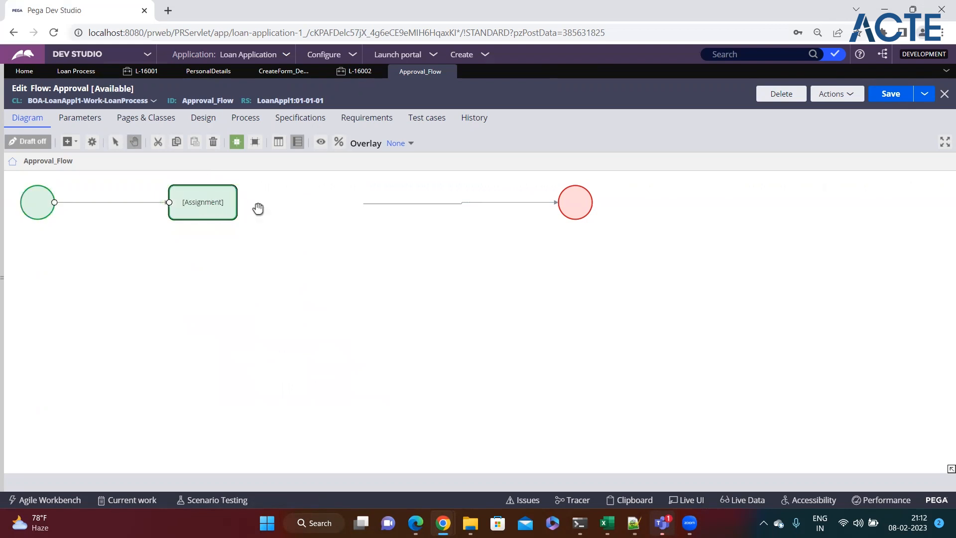
Connect the new assignment to the end shape and move the end shape closer to it
left_click(367, 203)
left_click_drag(365, 207, 239, 207)
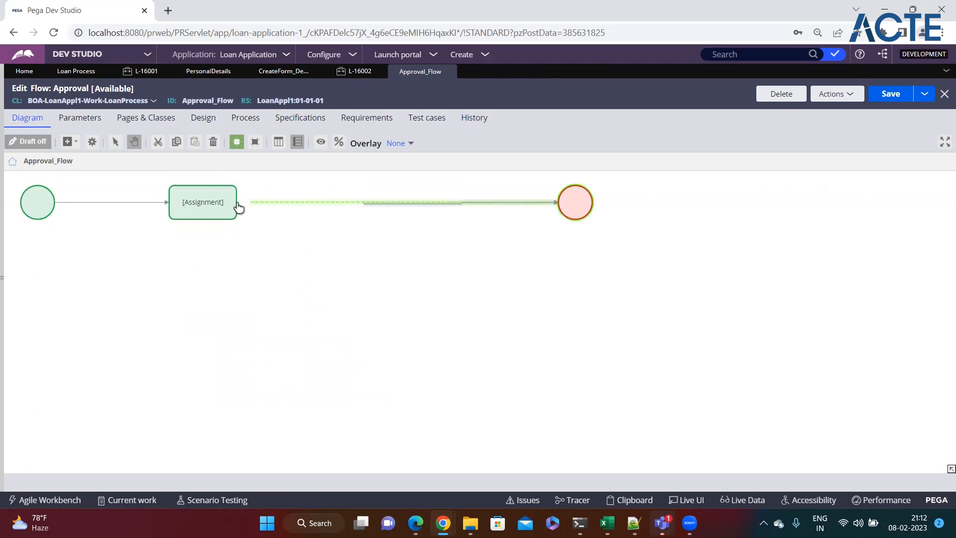
left_click_drag(584, 207, 366, 208)
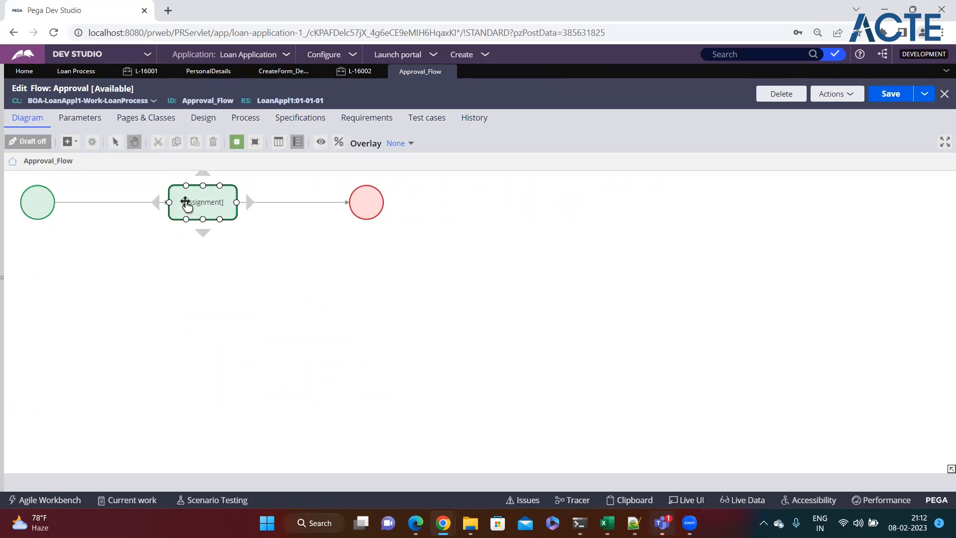
Name the new assignment "Approve / Reject" and submit its properties
double_click(203, 210)
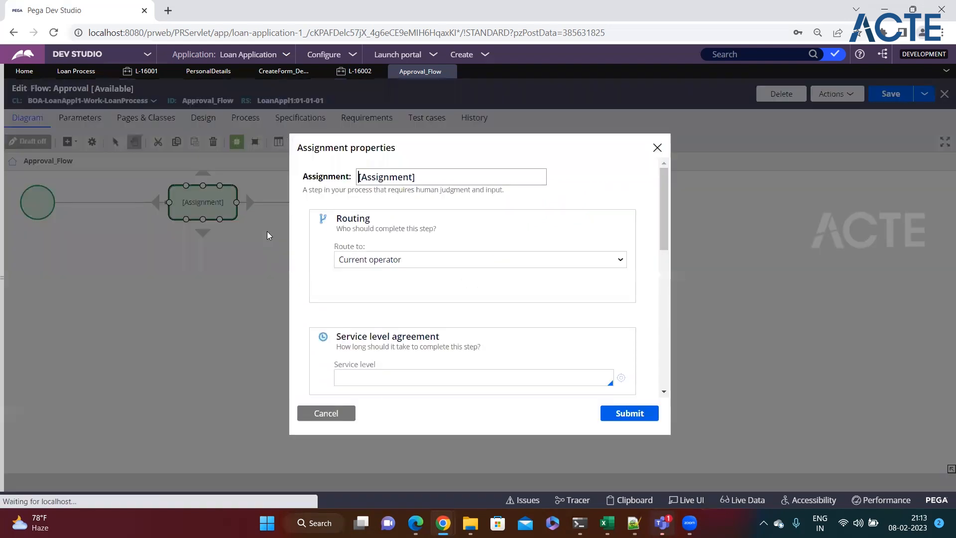
left_click_drag(416, 177, 337, 180)
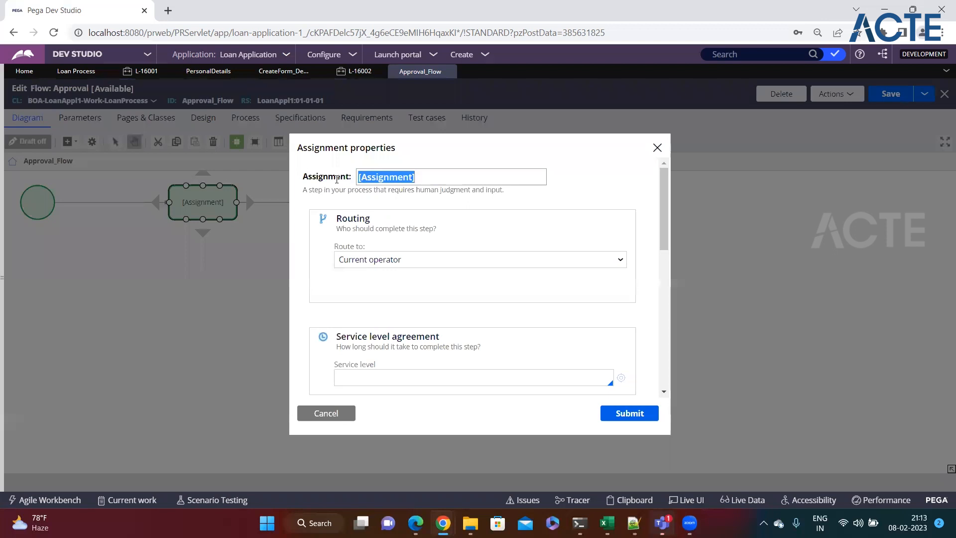
type("Approve")
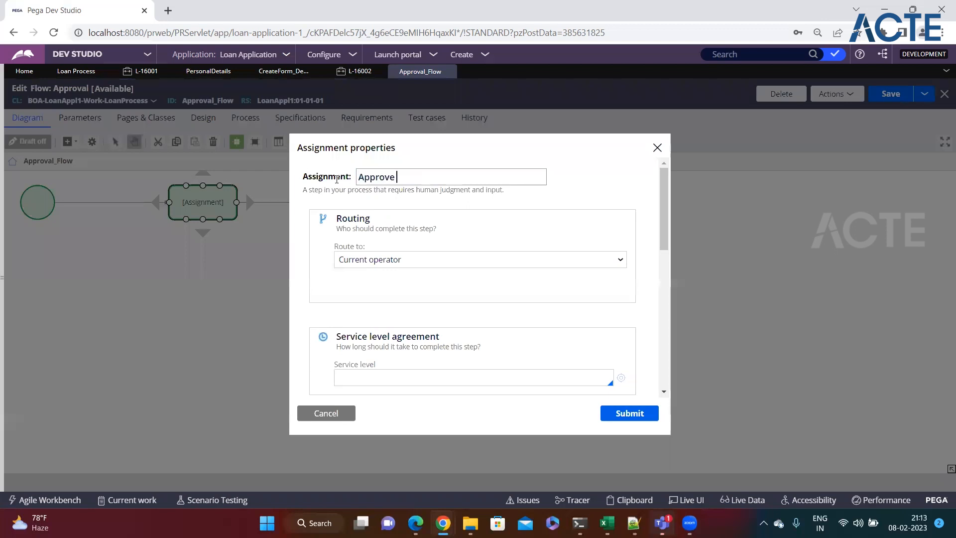
type(" / Reject")
left_click(618, 413)
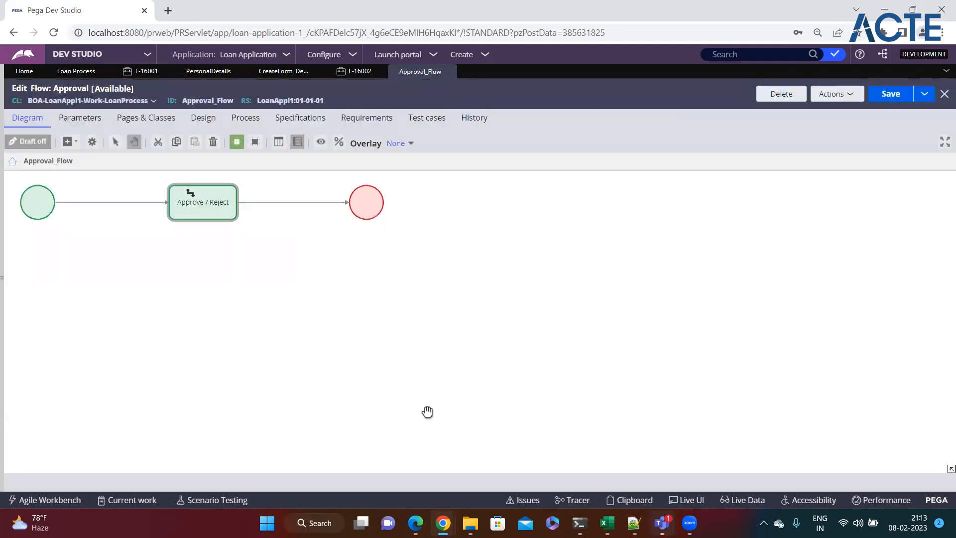
Set the flow action of the connector between the assignment and the end shape to ApproveReject
left_click(226, 206)
left_click(315, 216)
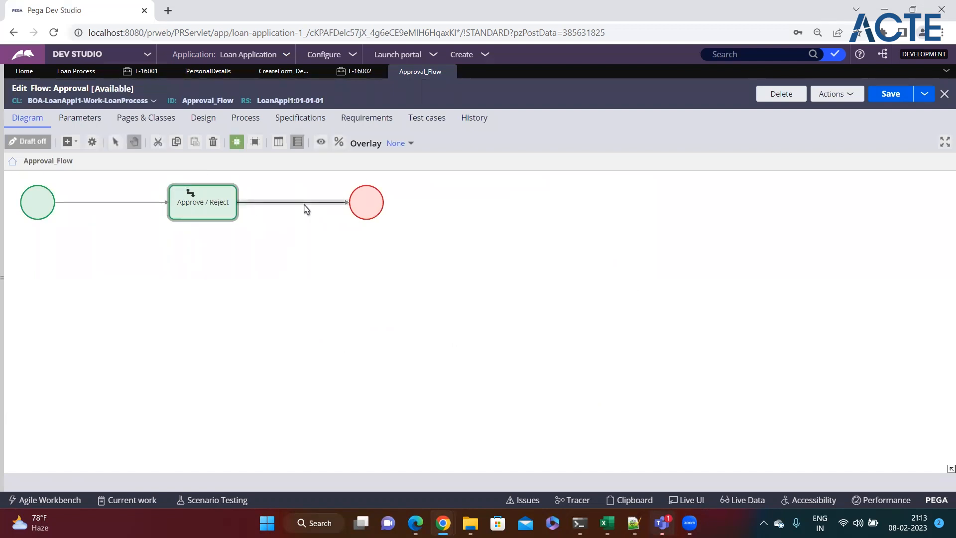
left_click(281, 203)
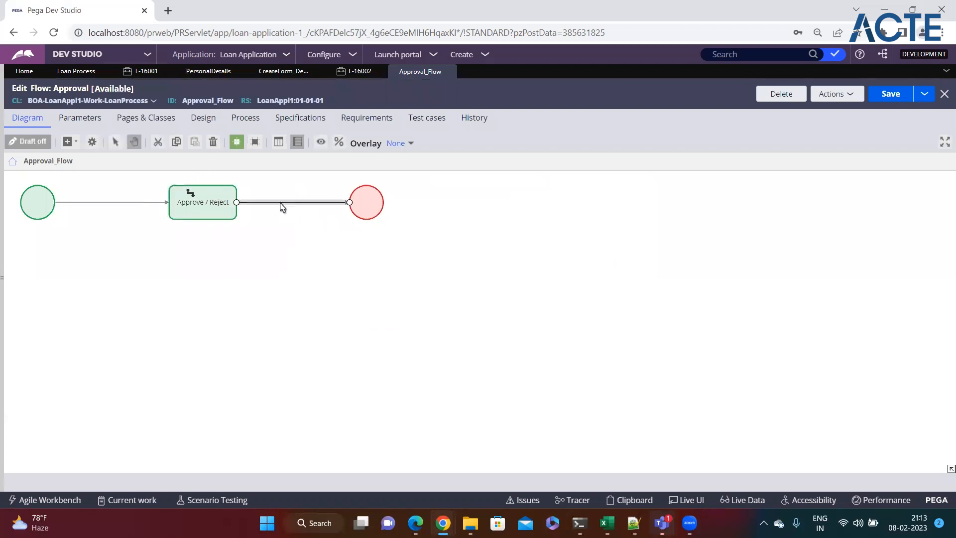
double_click(282, 205)
left_click_drag(314, 257, 381, 254)
left_click(363, 267)
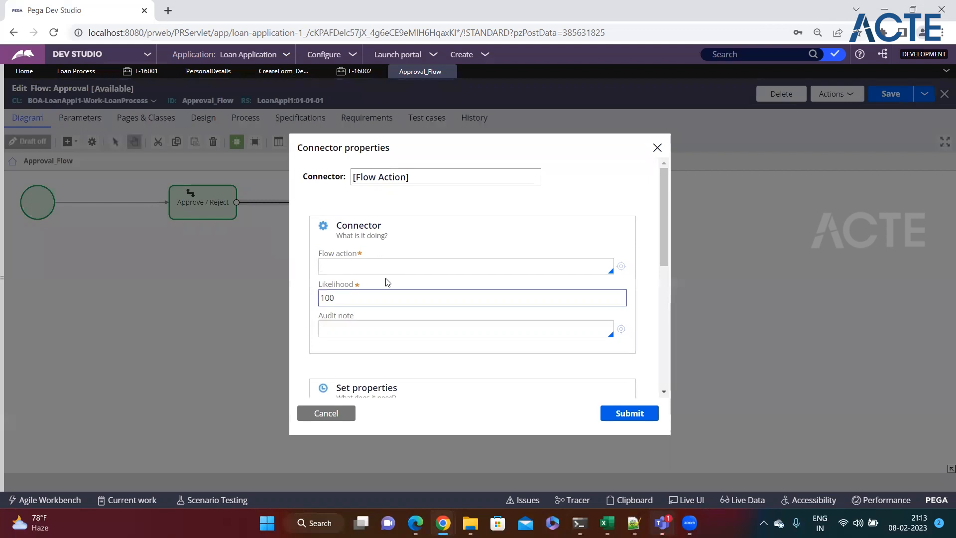
type("ApproveReject")
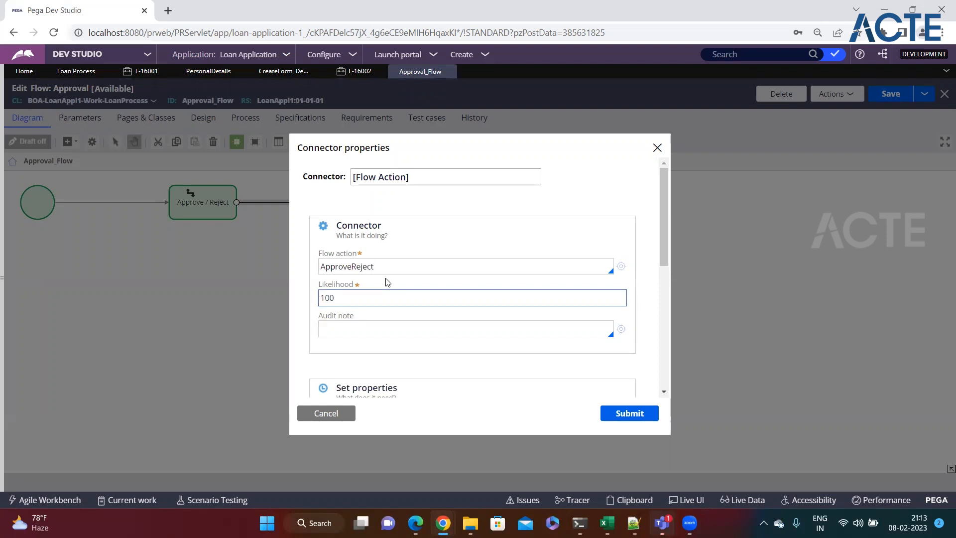
Create the ApproveReject flow action labelled "Approve/ Reject" for BOA-LoanAppl1-Work-LoanProcess in ruleset LoanAppl1 01-01-01
left_click(622, 267)
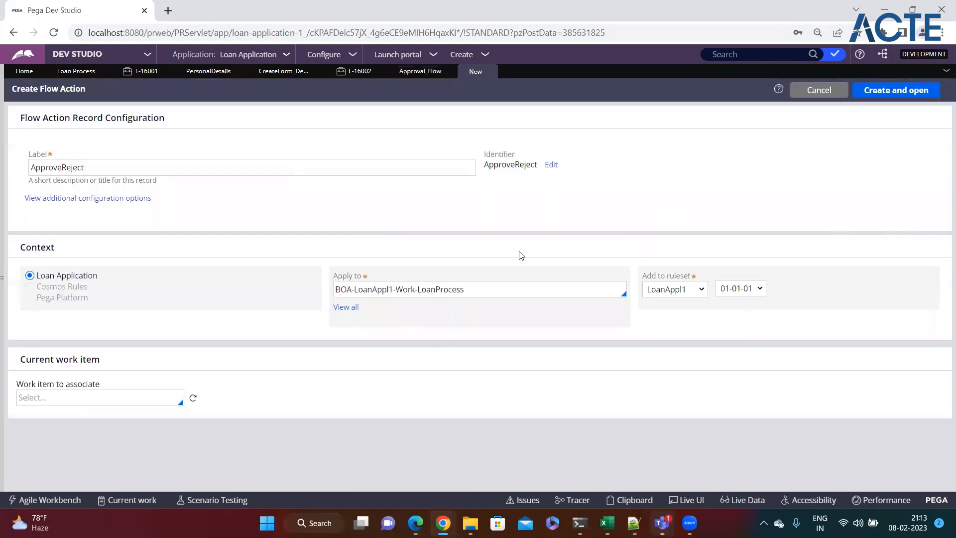
left_click_drag(338, 276, 362, 277)
left_click(481, 289)
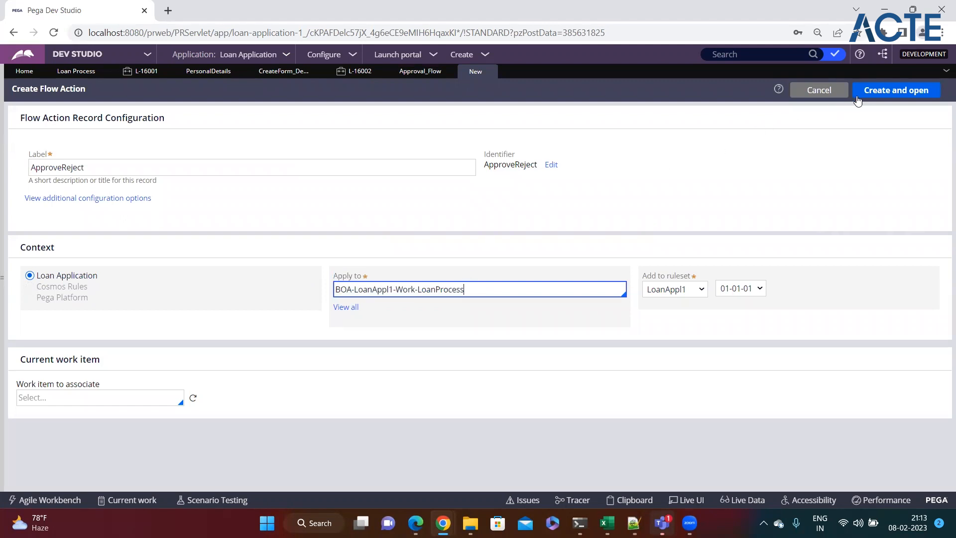
left_click(872, 91)
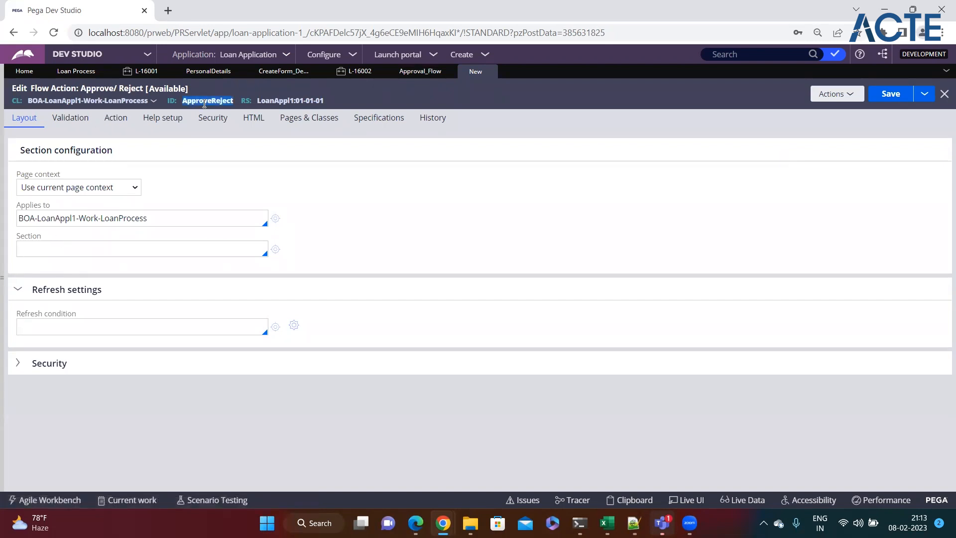
Set the flow action's section to ApproveReject, reusing the flow action's own identifier, after checking the existing sections
left_click(35, 251)
double_click(216, 99)
left_click(87, 251)
left_click(234, 250)
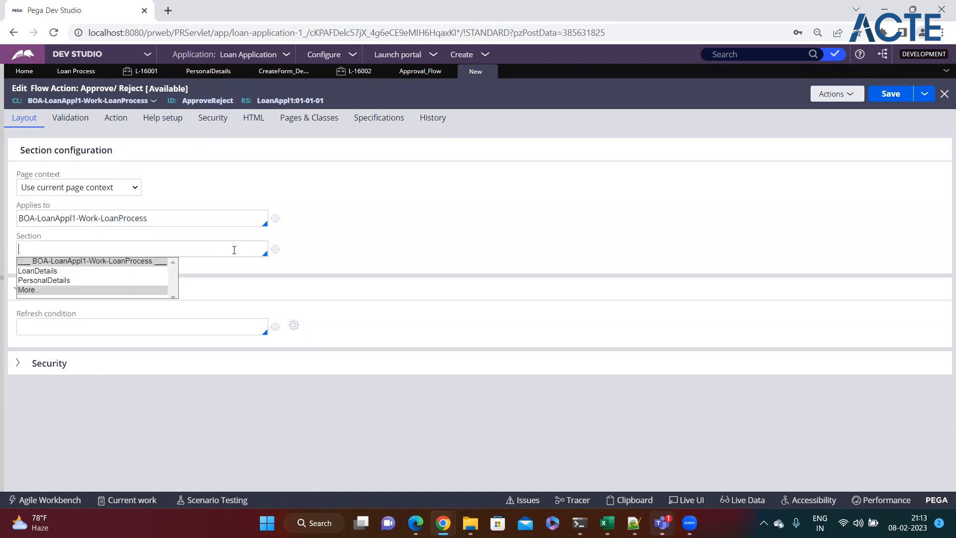
key("Down")
key("Down")
key("Up")
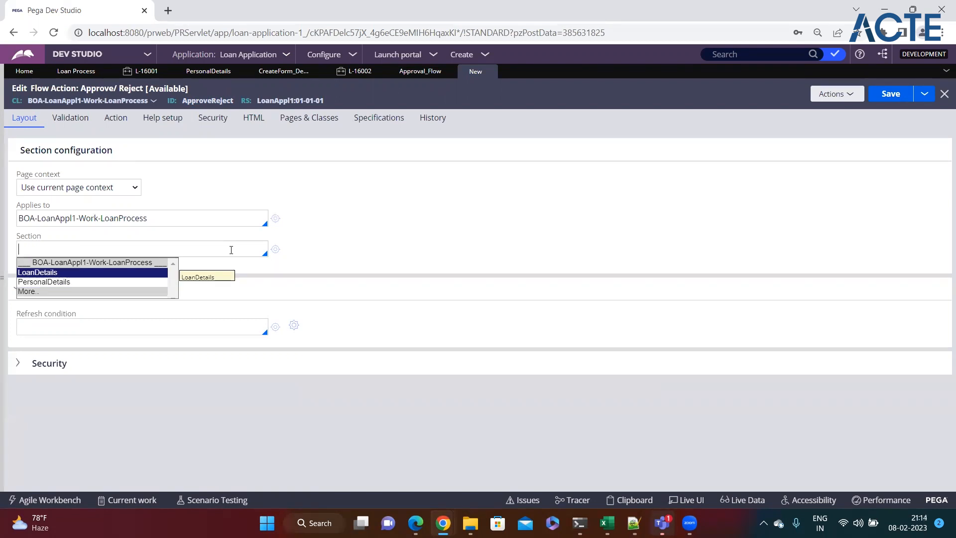
double_click(211, 103)
key("ctrl+c")
left_click(59, 242)
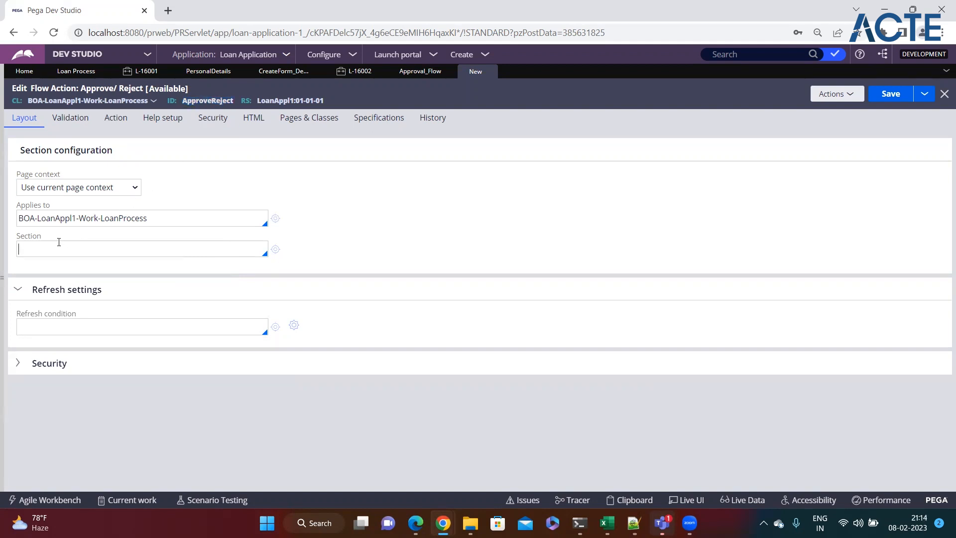
key("ctrl+v")
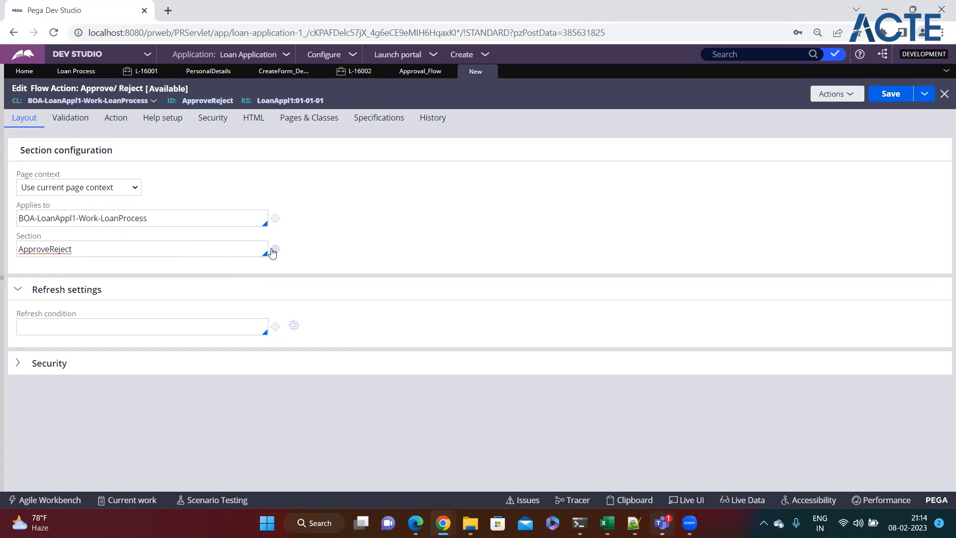
Set the flow action's section to the existing LoanDetails section, and open that section to view its design
double_click(235, 250)
key("BackSpace")
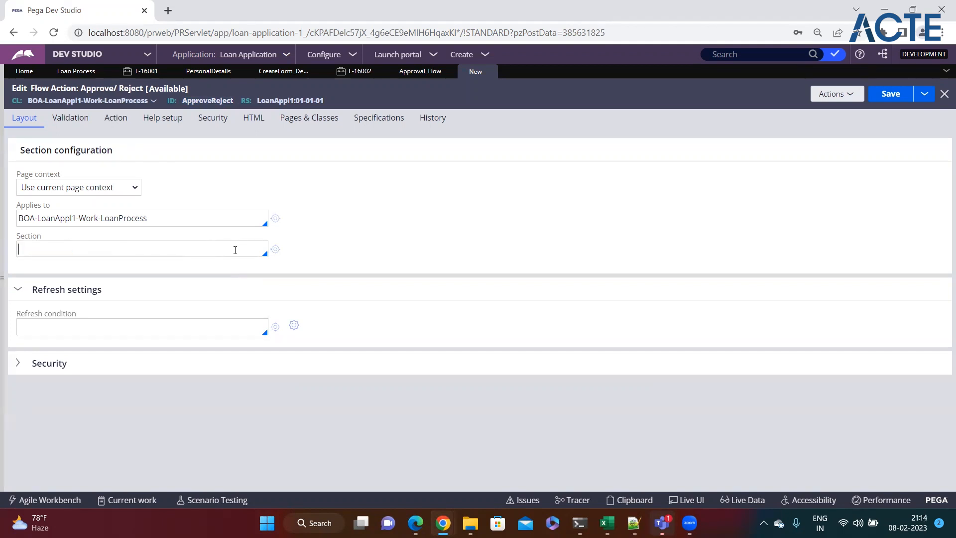
key("Down")
key("Return")
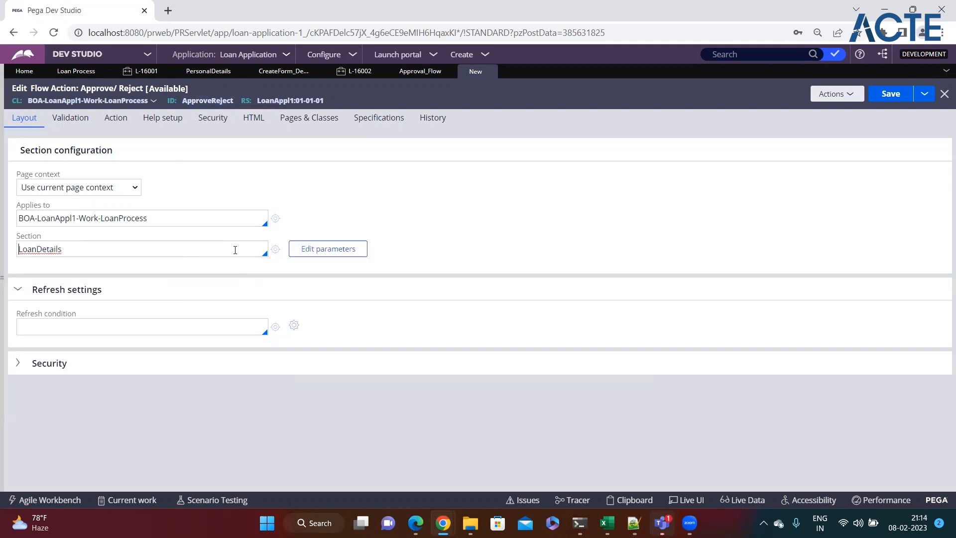
double_click(35, 253)
left_click(74, 252)
left_click(276, 252)
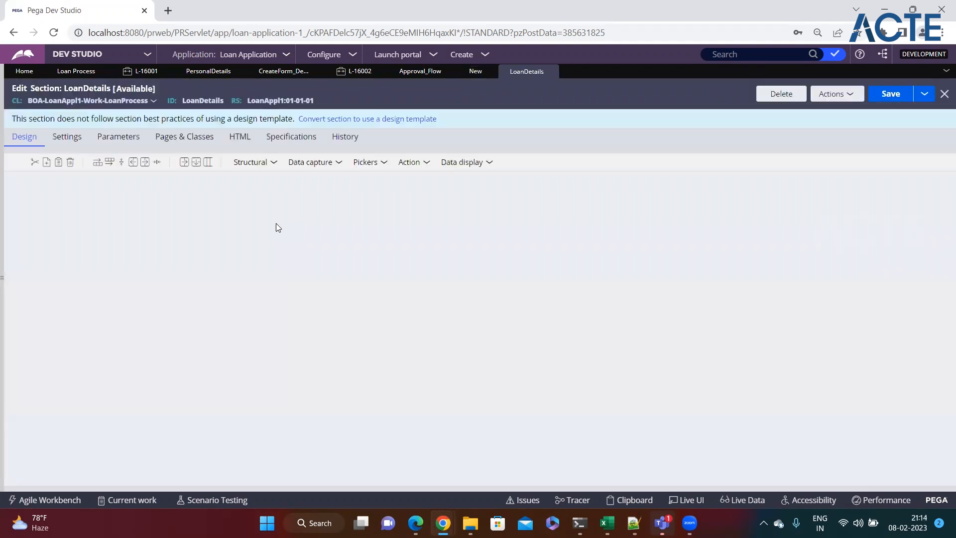
left_click(552, 72)
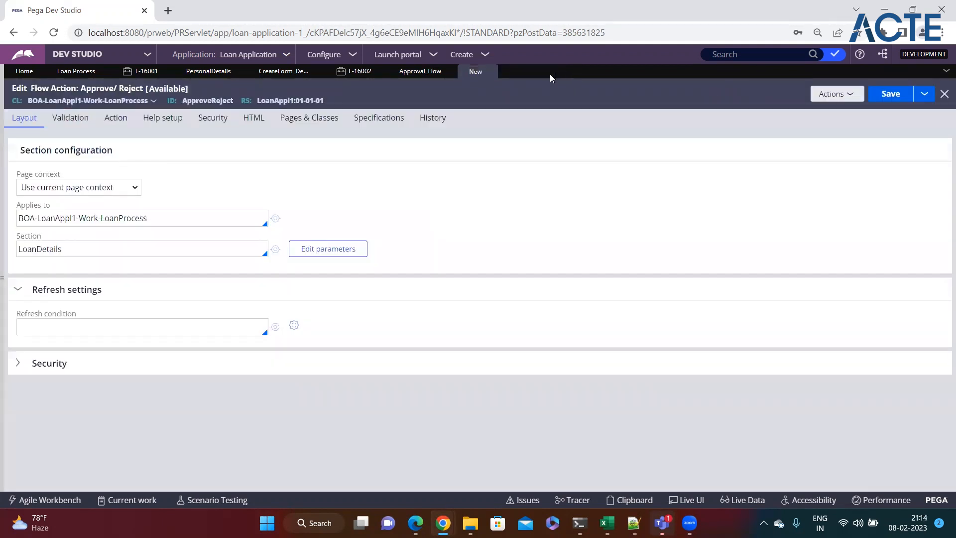
Replace the flow action's section with ApproveReject, matching the flow action's own identifier
double_click(218, 100)
key("ctrl+c")
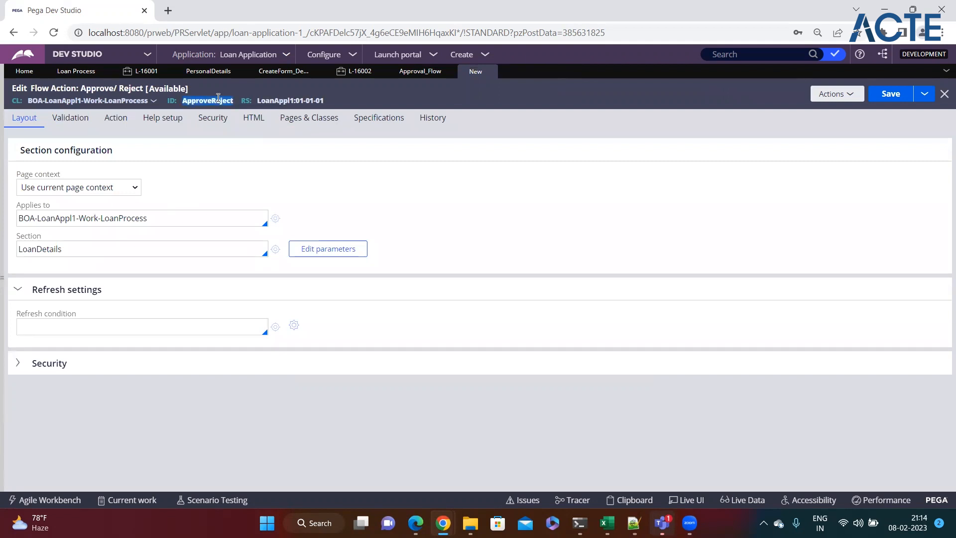
double_click(71, 244)
key("ctrl+v")
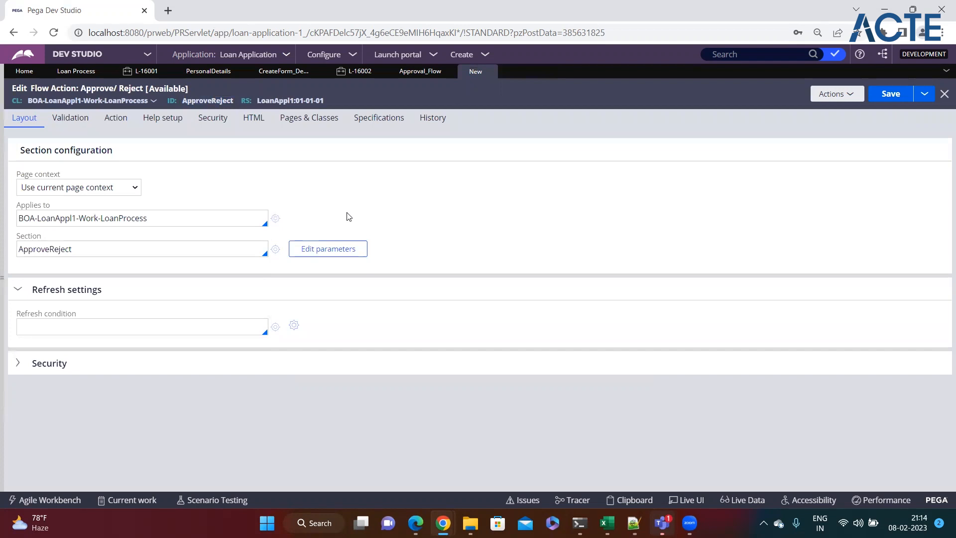
Create the ApproveReject section labelled "Approve/ Reject" for BOA-LoanAppl1-Work-LoanProcess in ruleset LoanAppl1 01-01-01
left_click(276, 250)
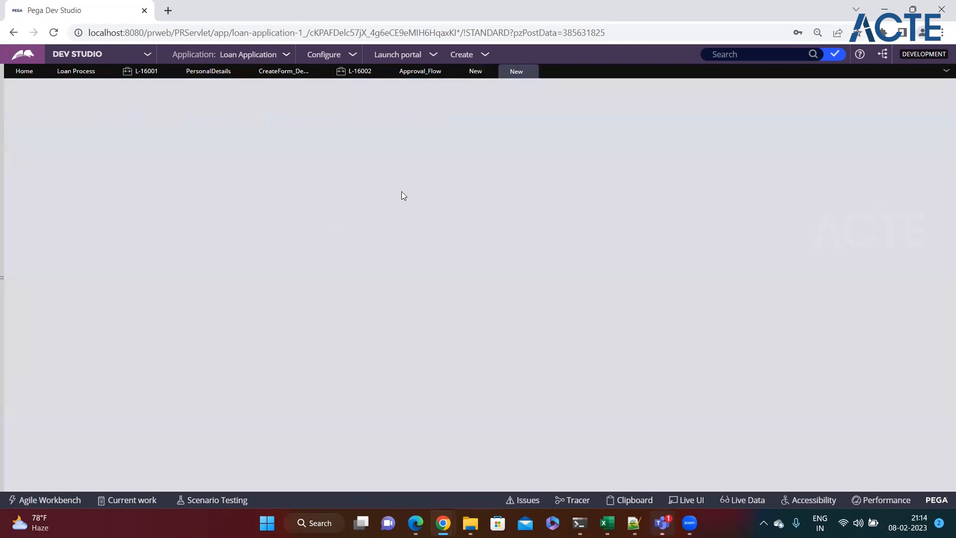
left_click_drag(16, 88, 72, 93)
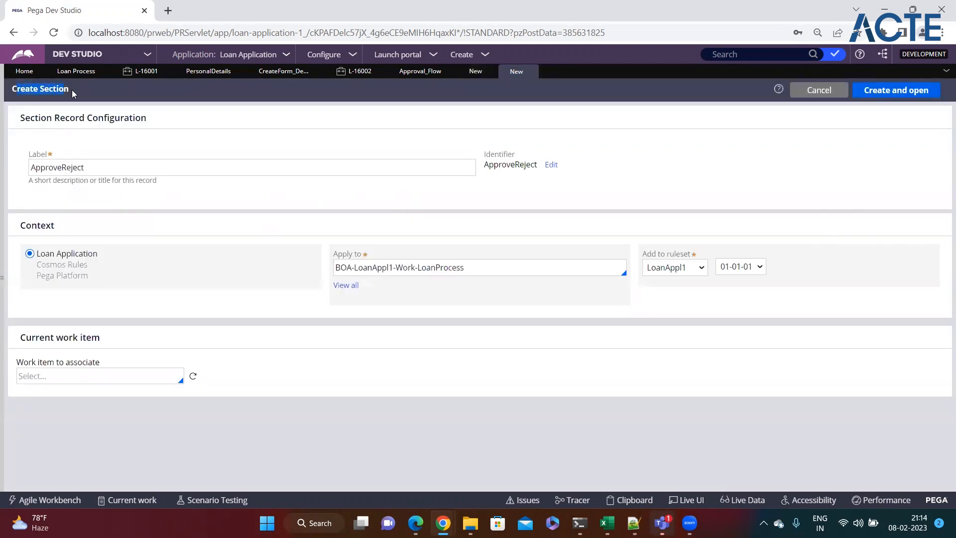
left_click(466, 268)
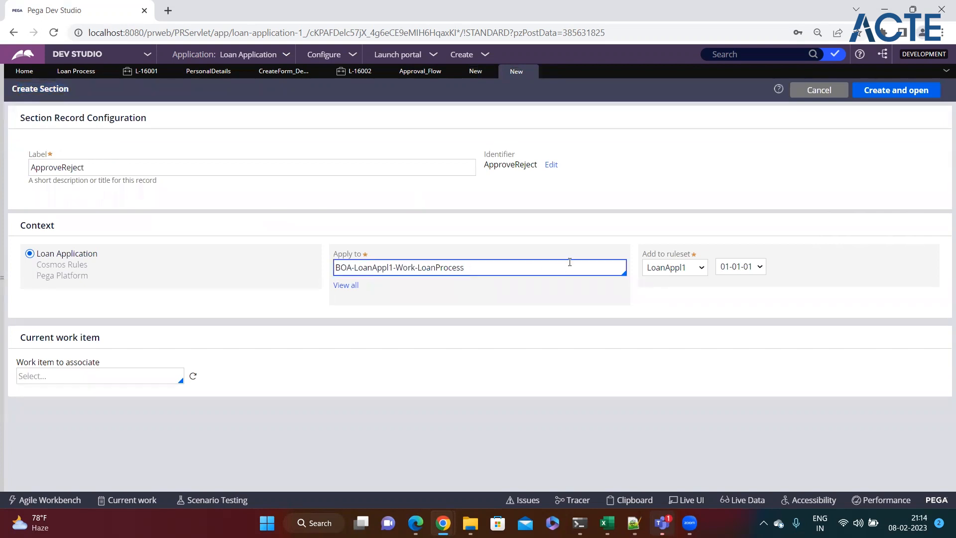
left_click(887, 100)
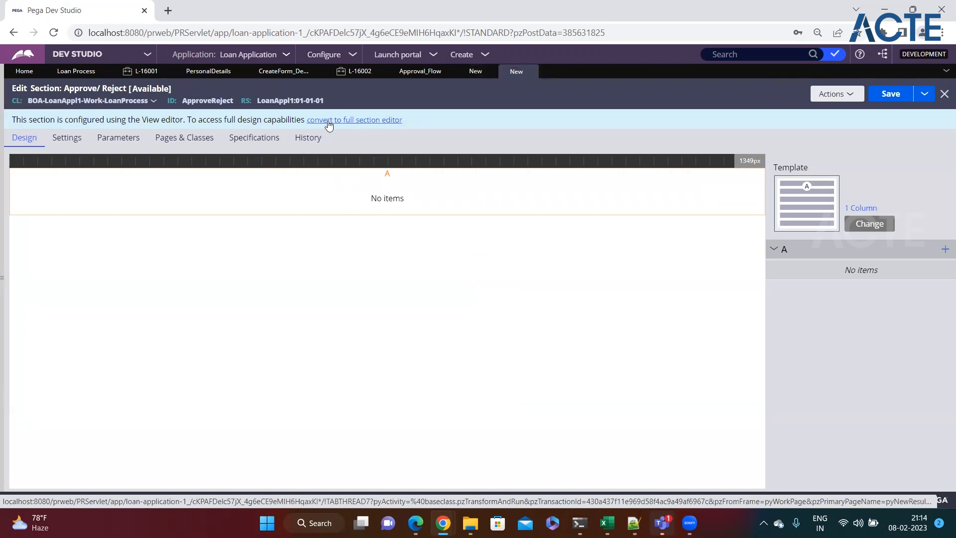
Convert the Approve/ Reject section to the full section editor and select its stacked dynamic layout
left_click(347, 124)
left_click(631, 331)
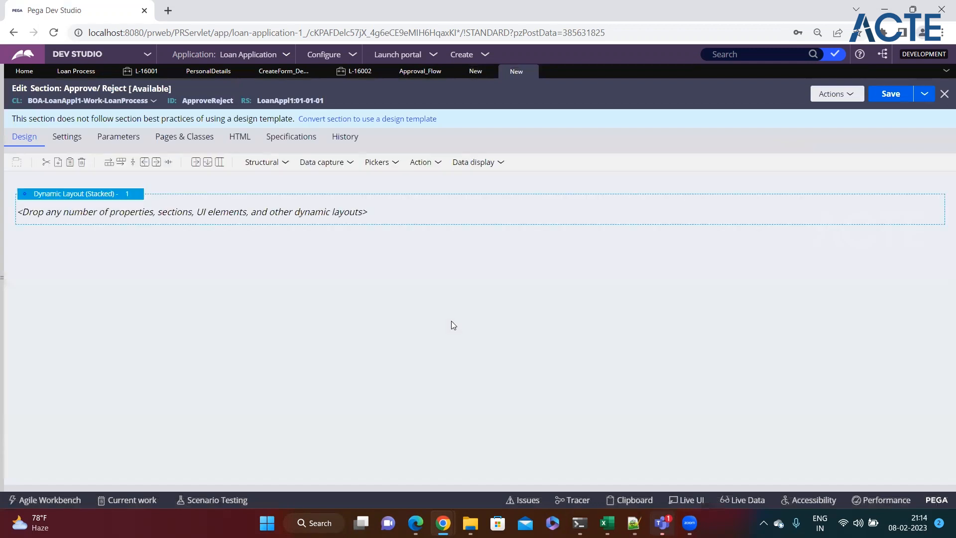
left_click(52, 199)
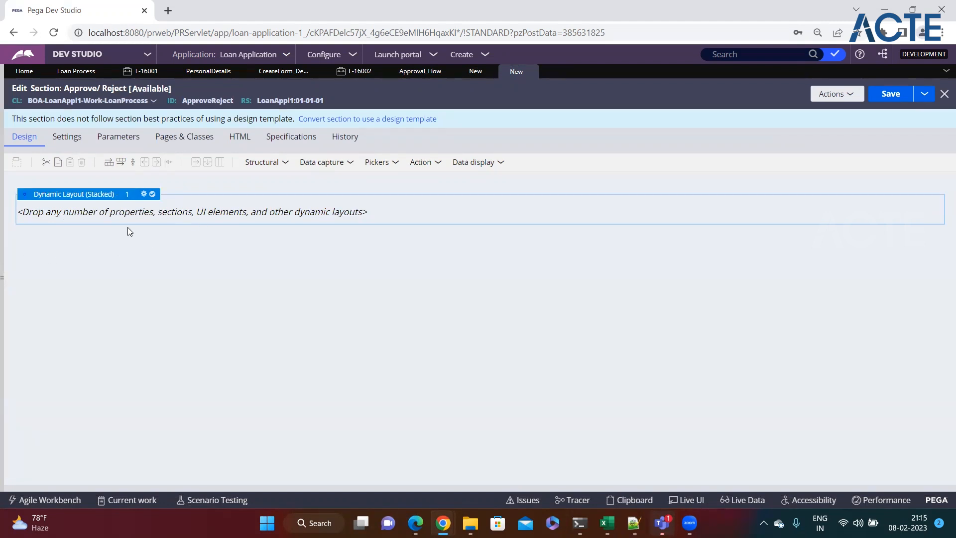
Add a text input to the dynamic layout and bind it to the .FirstName property
left_click(345, 162)
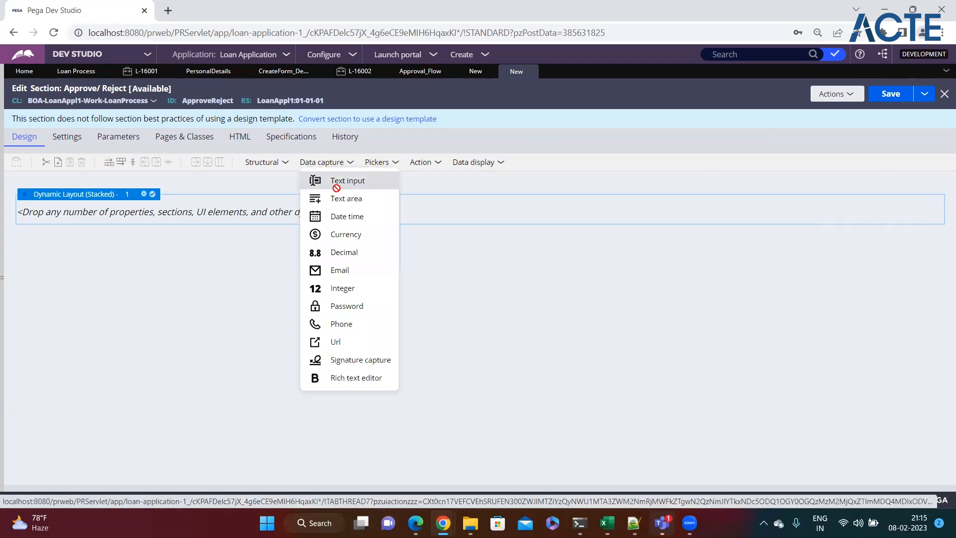
left_click_drag(345, 183, 256, 213)
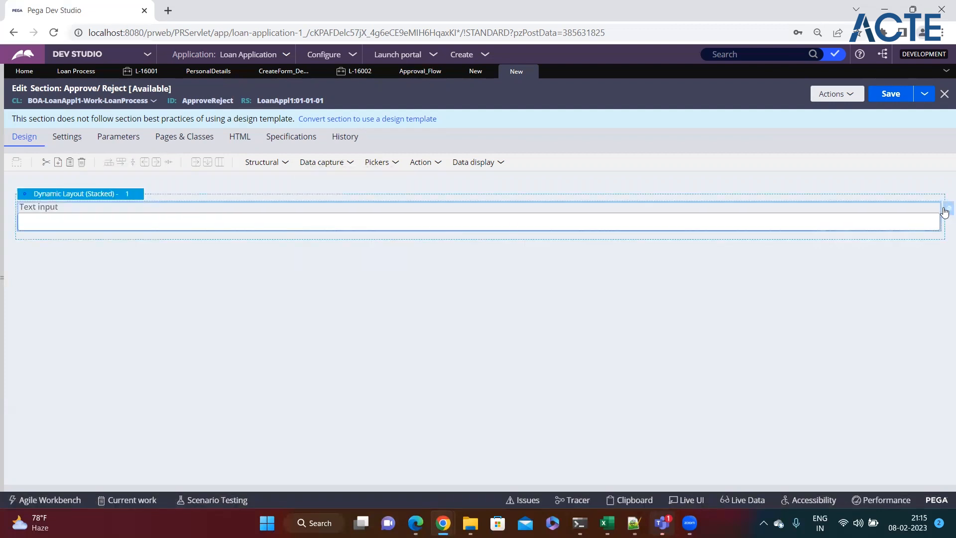
double_click(891, 213)
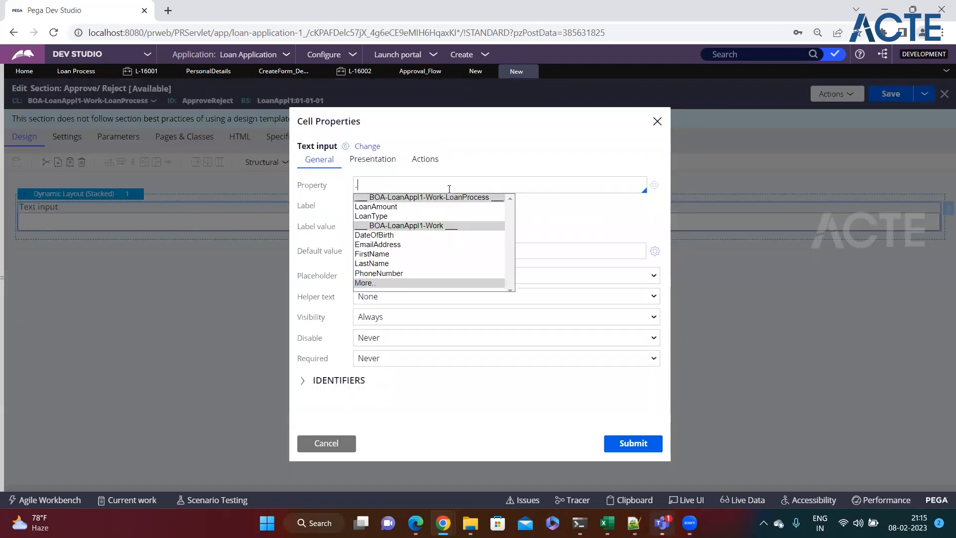
left_click(456, 254)
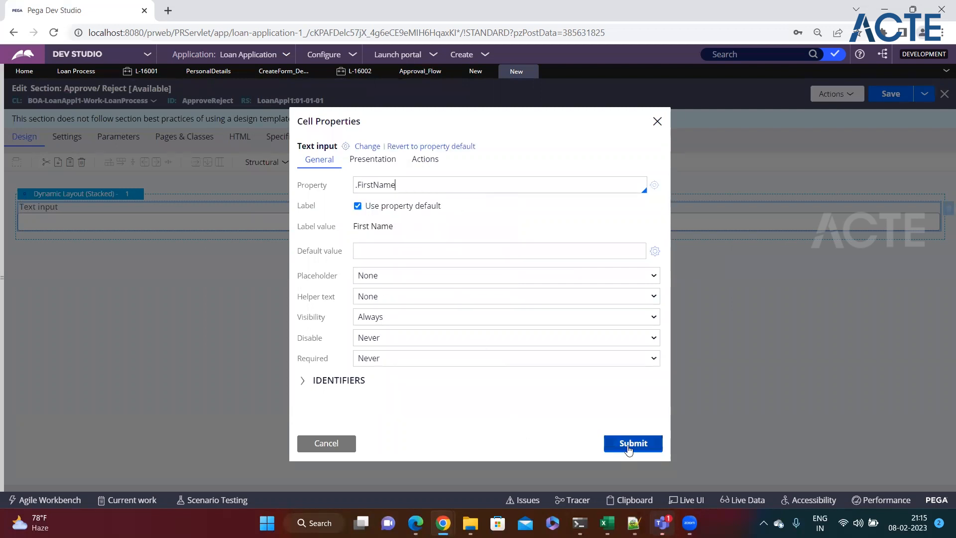
left_click(630, 449)
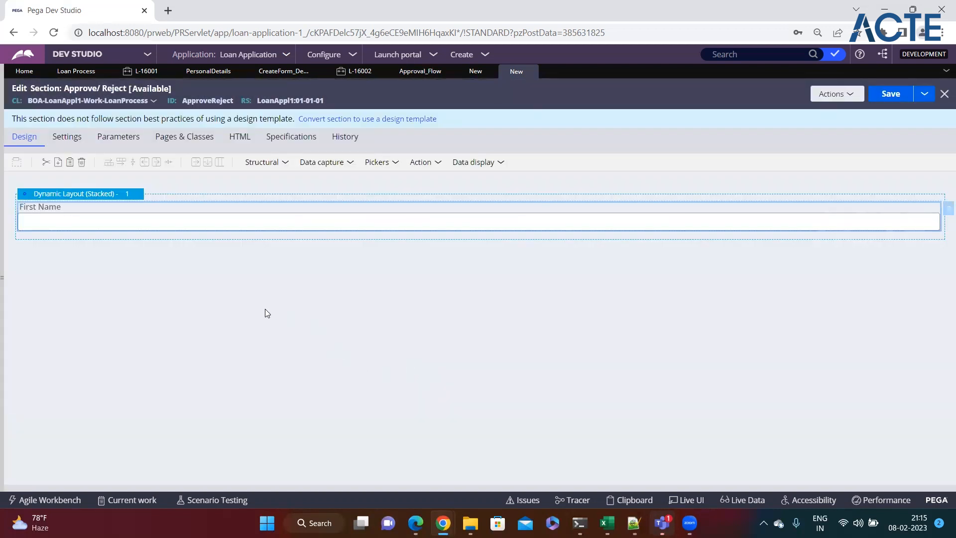
Add a second text input below First Name and bind it to the .LastName property
left_click(347, 165)
left_click_drag(374, 179, 323, 240)
left_click(946, 247)
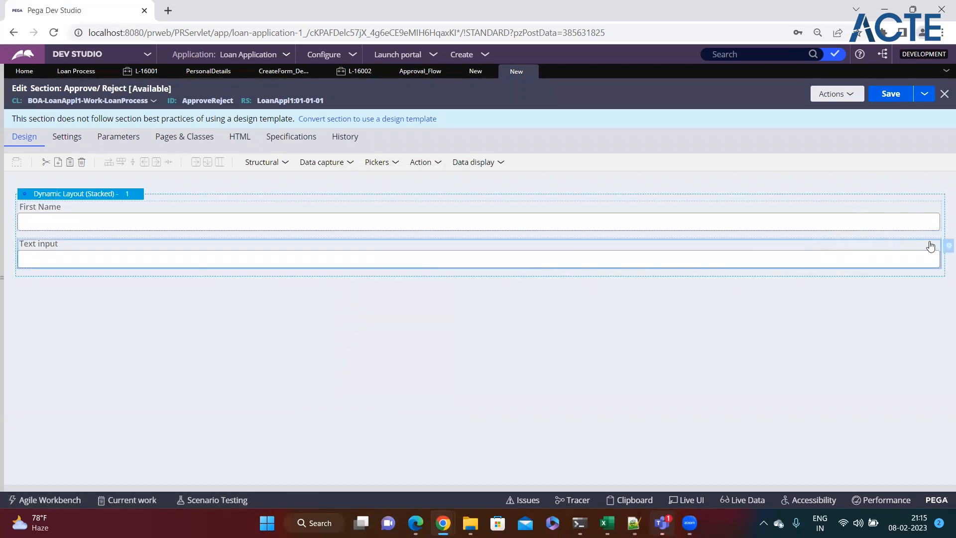
left_click(446, 181)
type(".LastName")
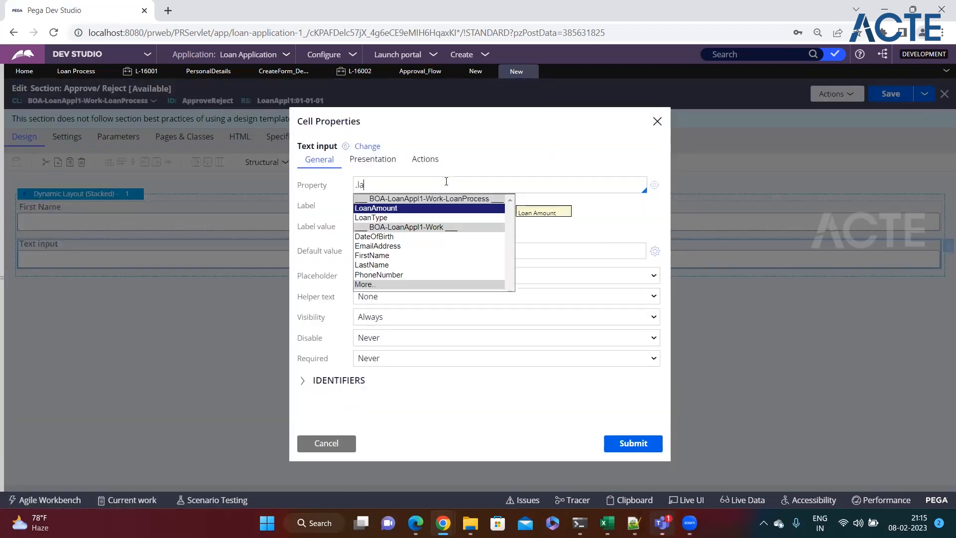
key("Return")
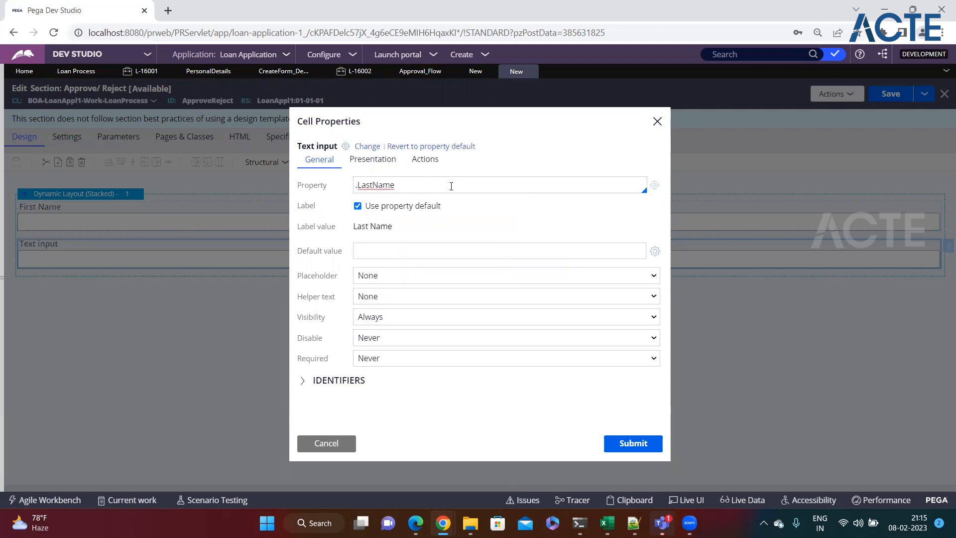
left_click(636, 445)
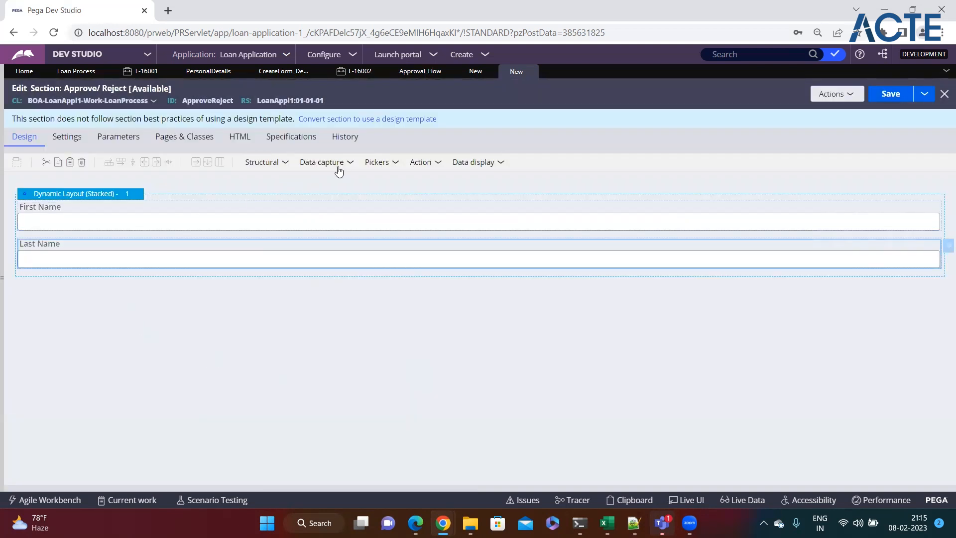
Add a text input below Last Name and bind it to the .PhoneNumber property
left_click(336, 164)
left_click_drag(336, 185, 292, 282)
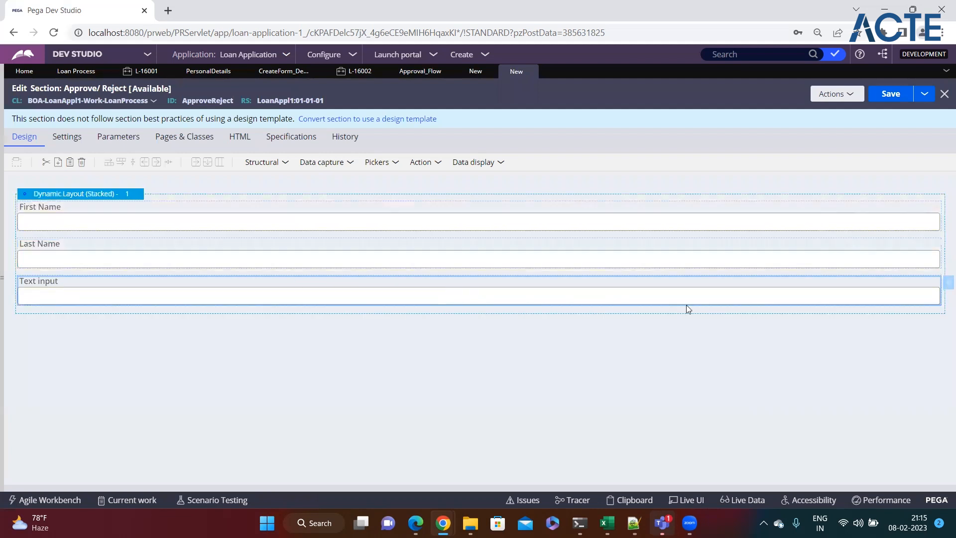
left_click(948, 286)
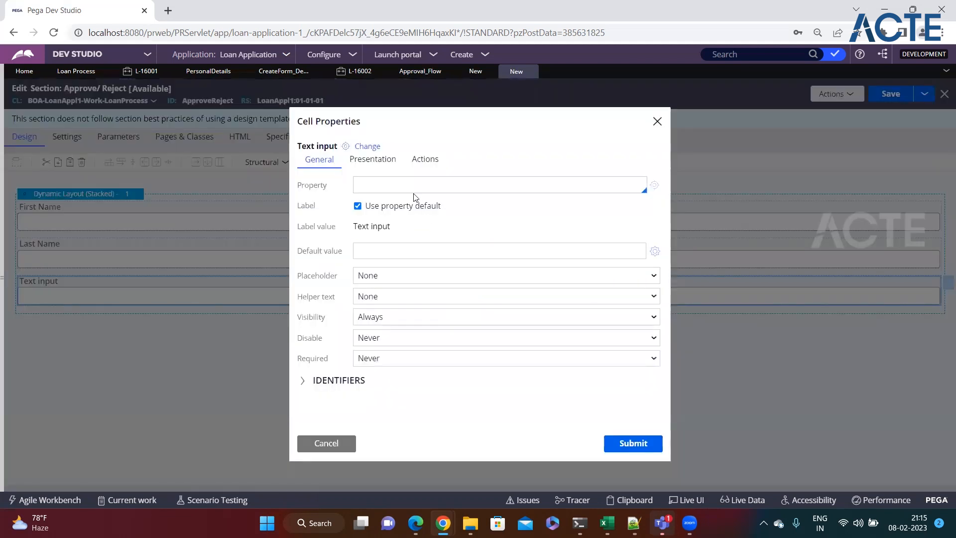
type(".ph")
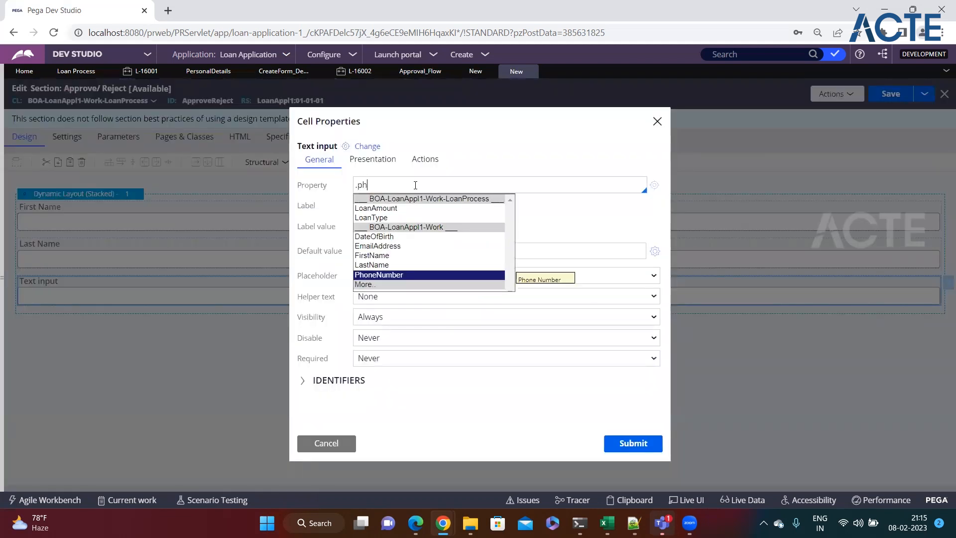
key("Return")
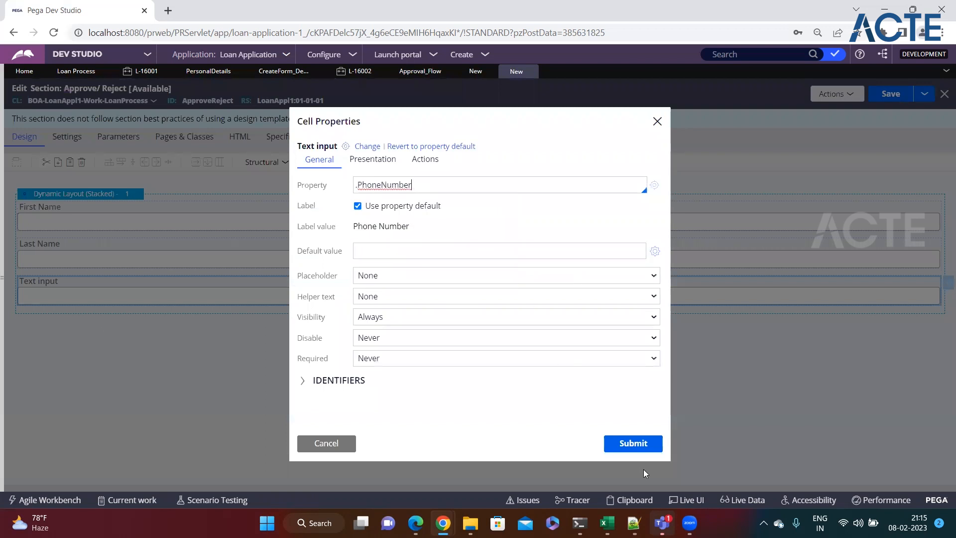
left_click(634, 443)
Add a text input below Phone Number and bind it to the .EmailAddress property
left_click(346, 163)
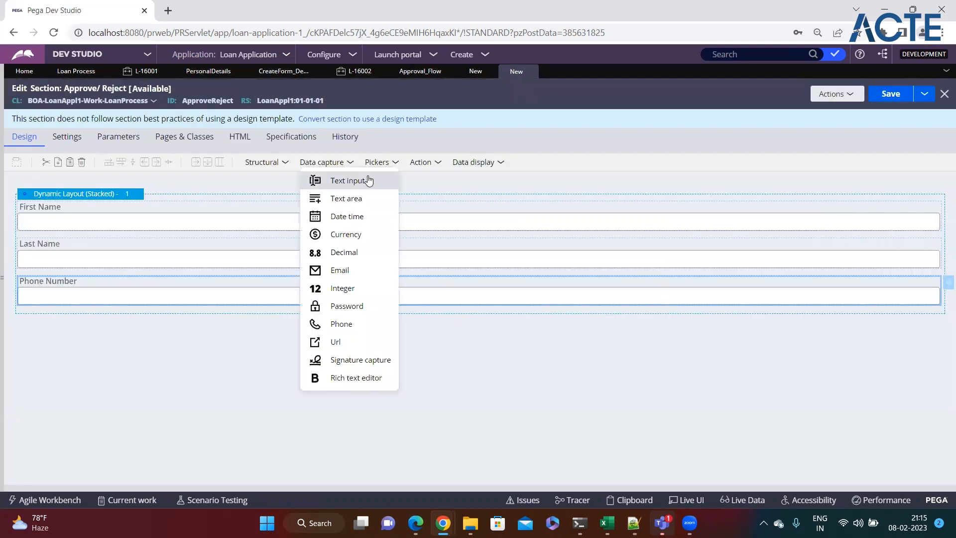
left_click_drag(369, 181, 320, 319)
left_click(946, 324)
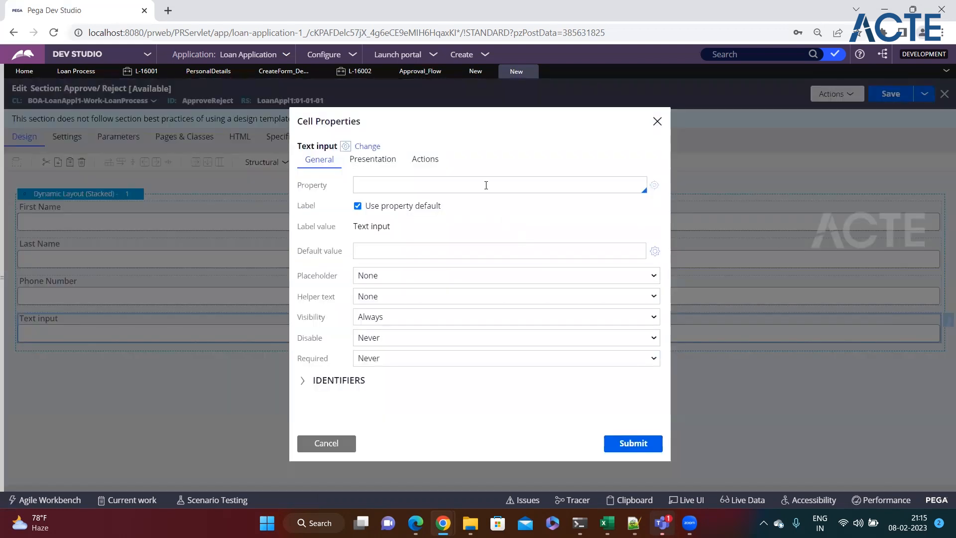
type(".em")
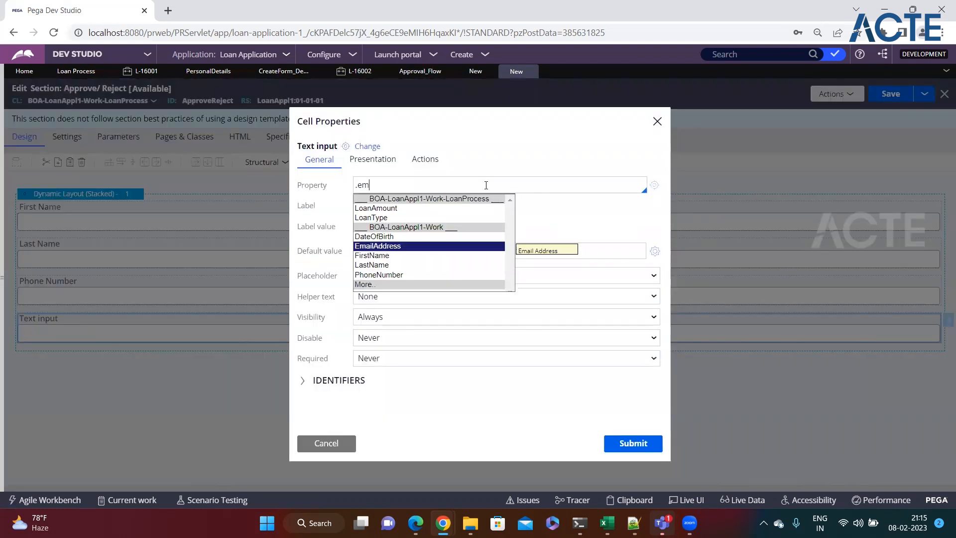
key("Return")
left_click(633, 443)
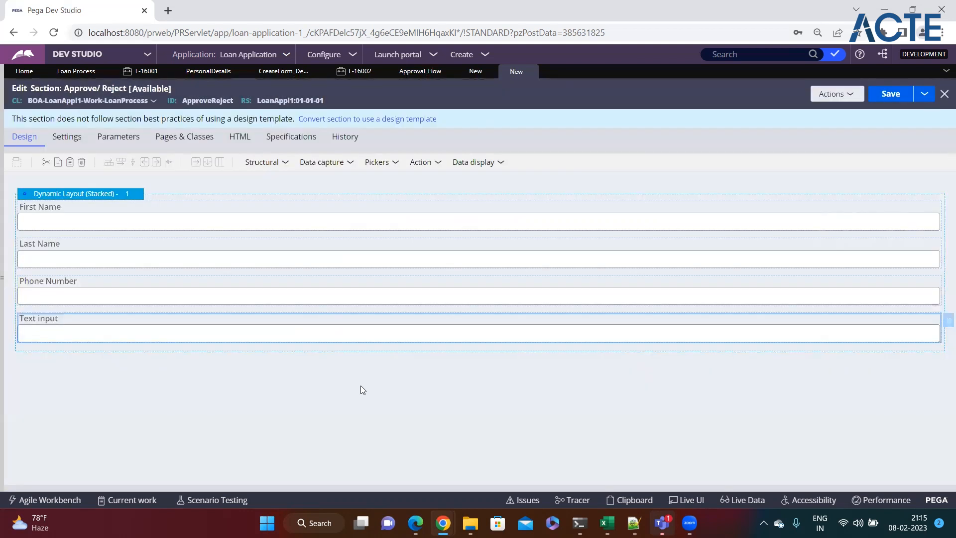
Add a text input below Email Address and bind it to the .LoanType property
left_click(347, 163)
left_click_drag(360, 178, 260, 357)
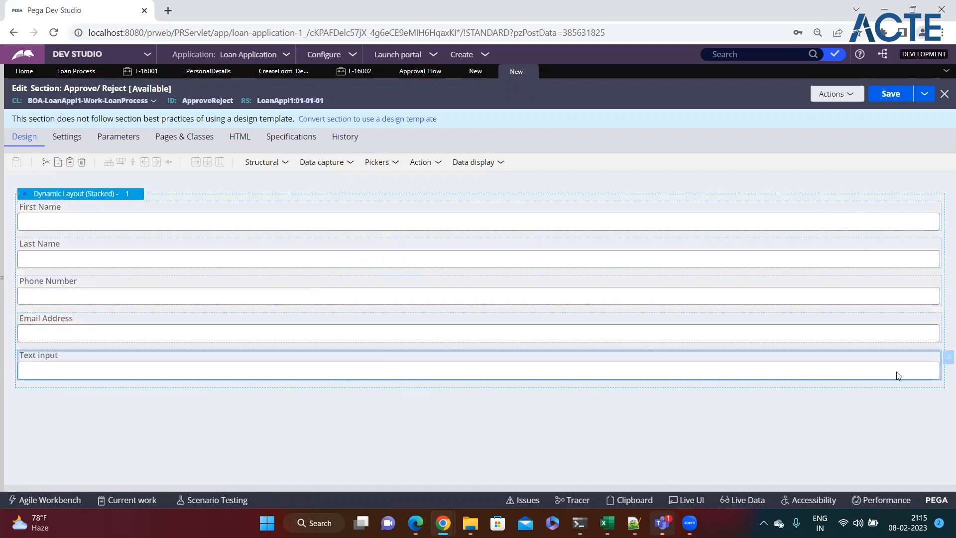
left_click(946, 360)
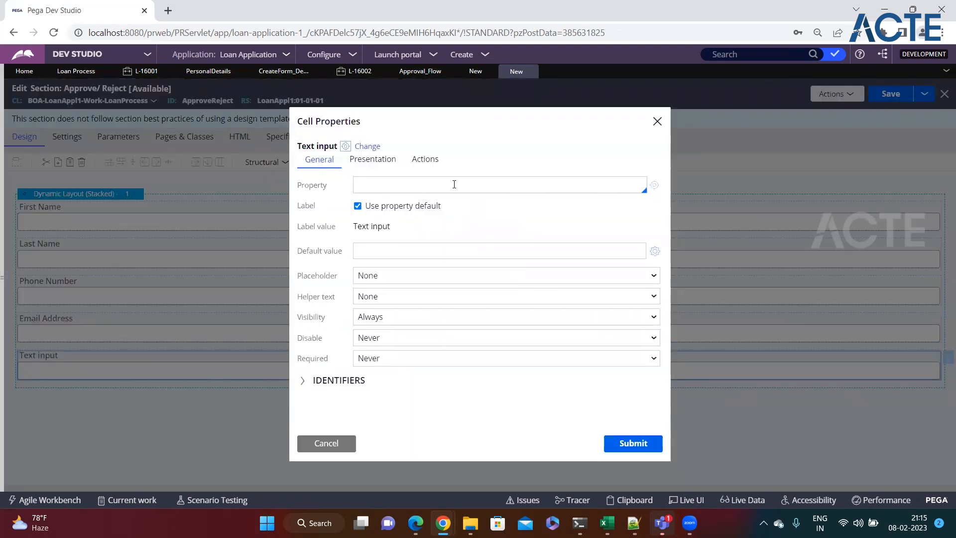
type(".")
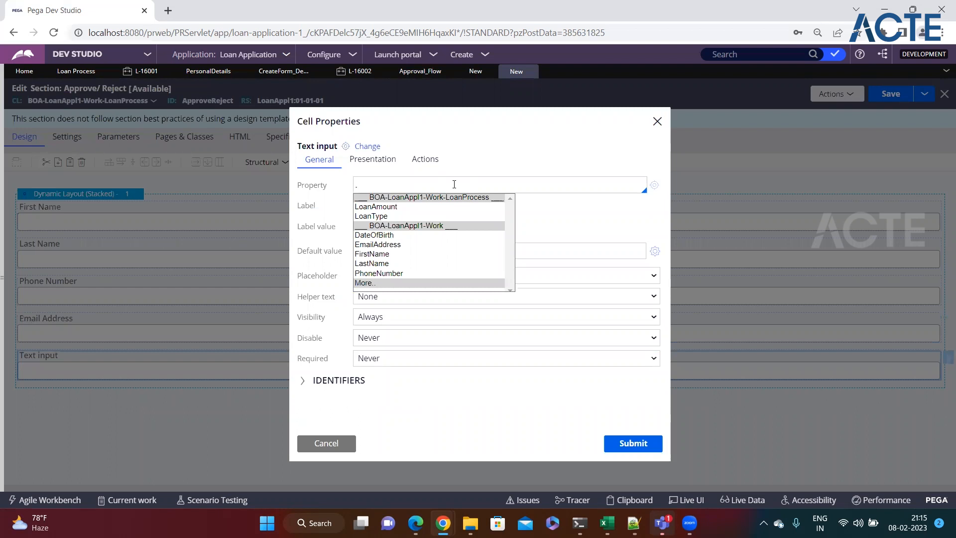
key("Down")
key("Down")
key("Down")
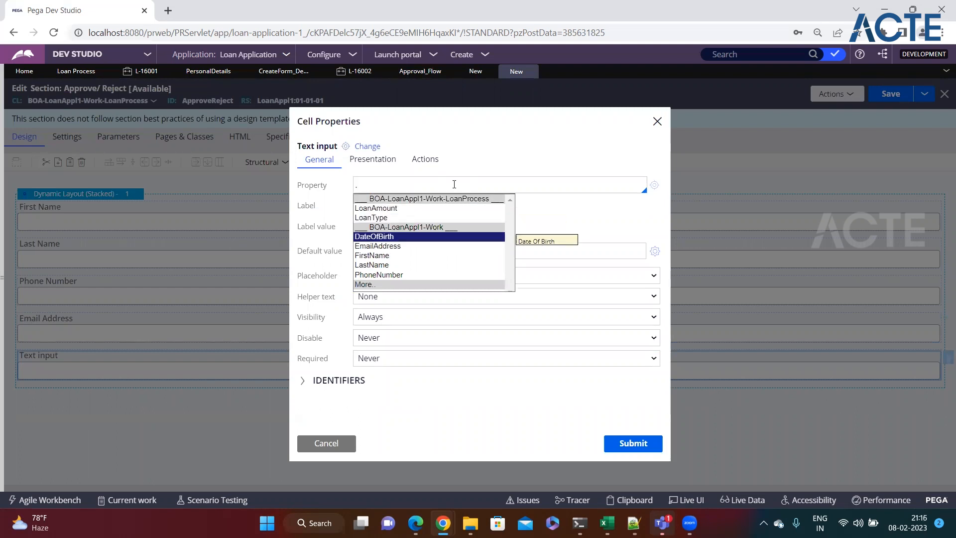
key("Up")
key("Up")
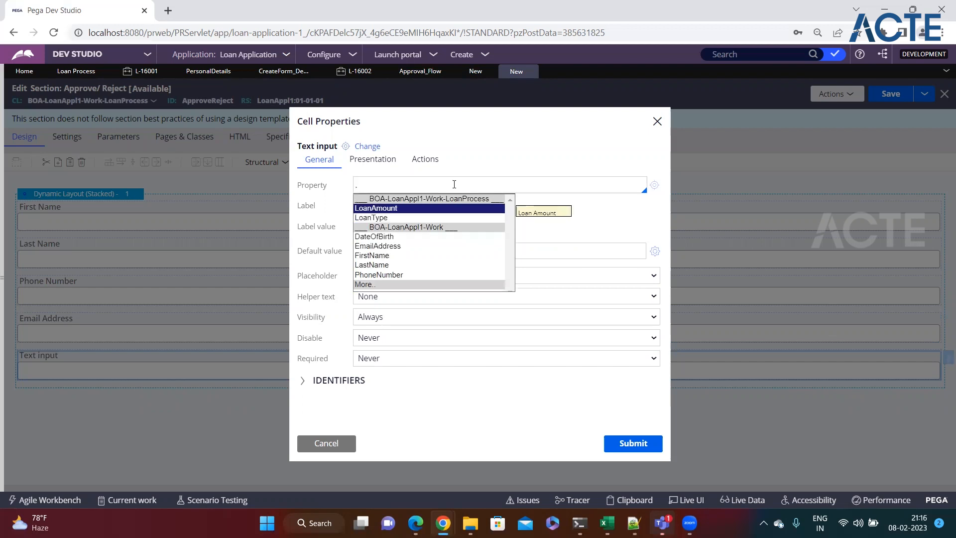
key("Down")
key("Return")
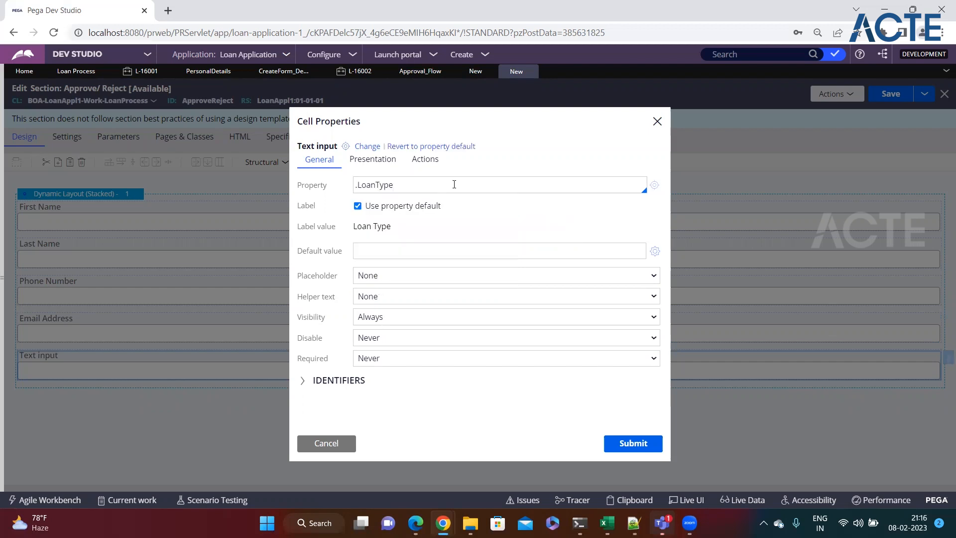
left_click(633, 443)
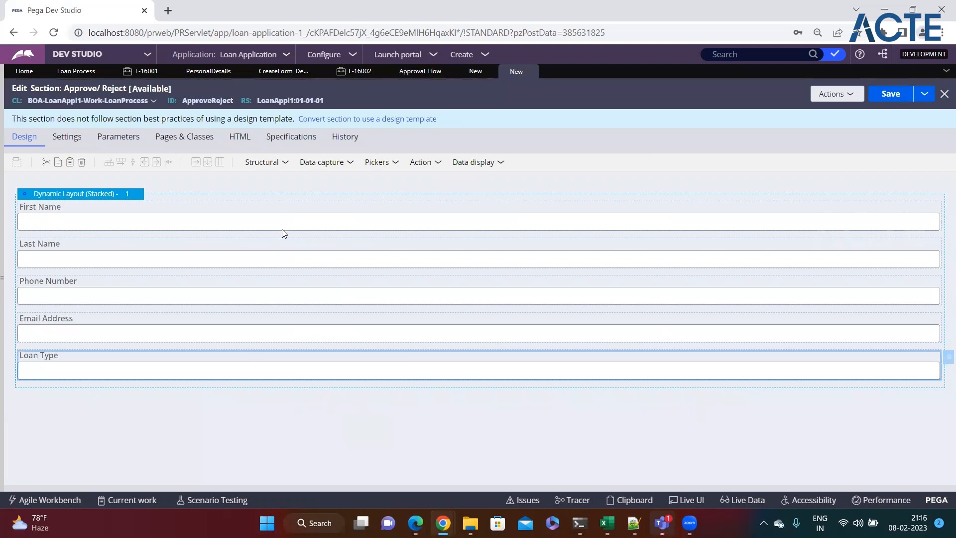
Add a text input below Loan Type and bind it to the .LoanAmount property
left_click(324, 162)
left_click_drag(326, 179, 278, 393)
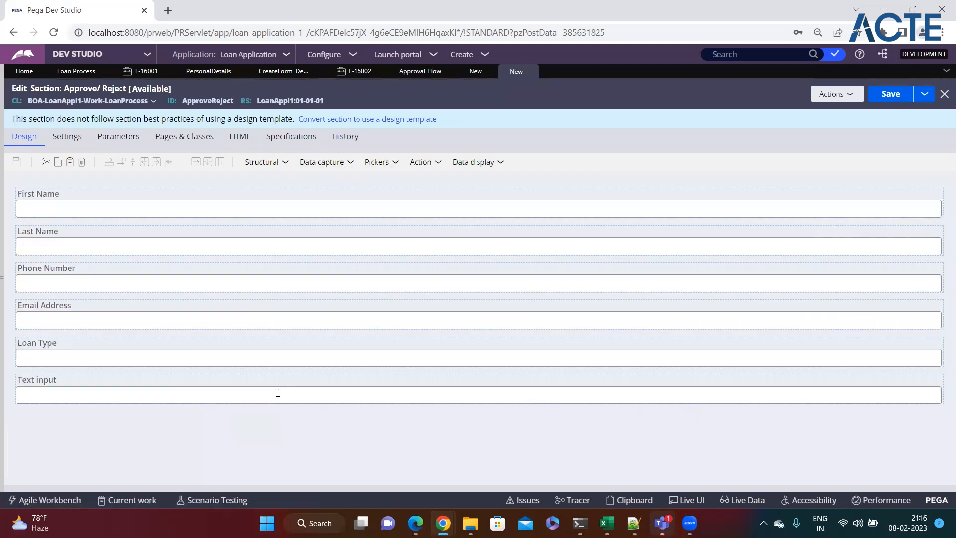
left_click(943, 397)
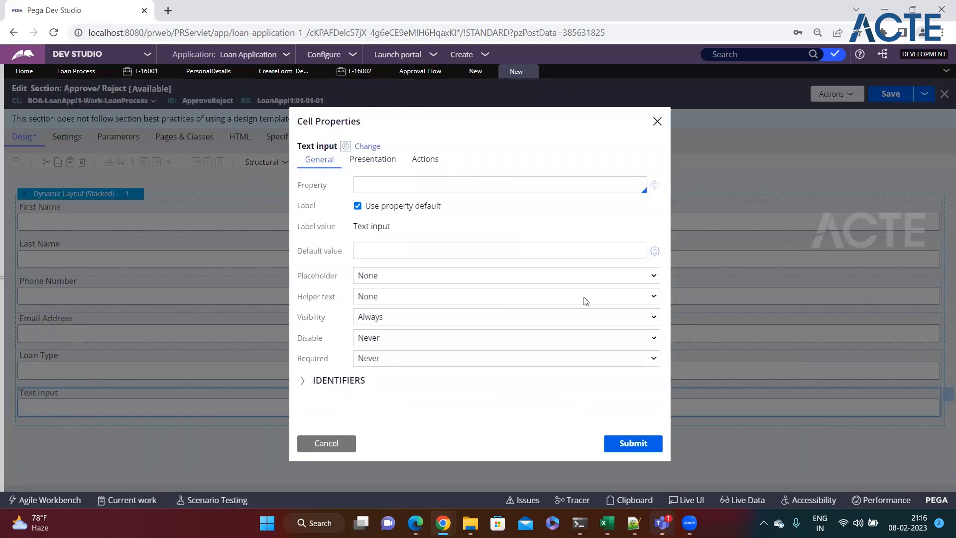
left_click(469, 188)
type(".lo")
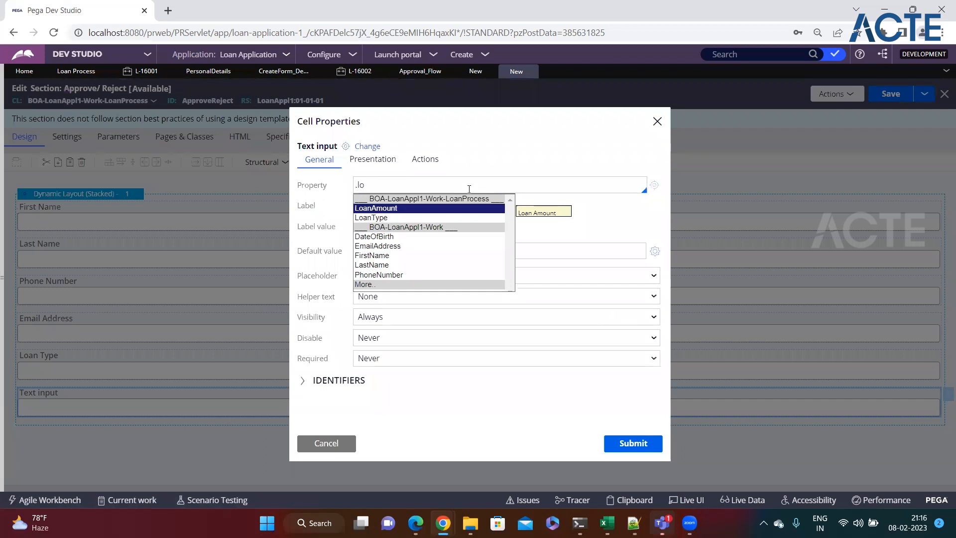
key("Down")
key("Up")
key("Return")
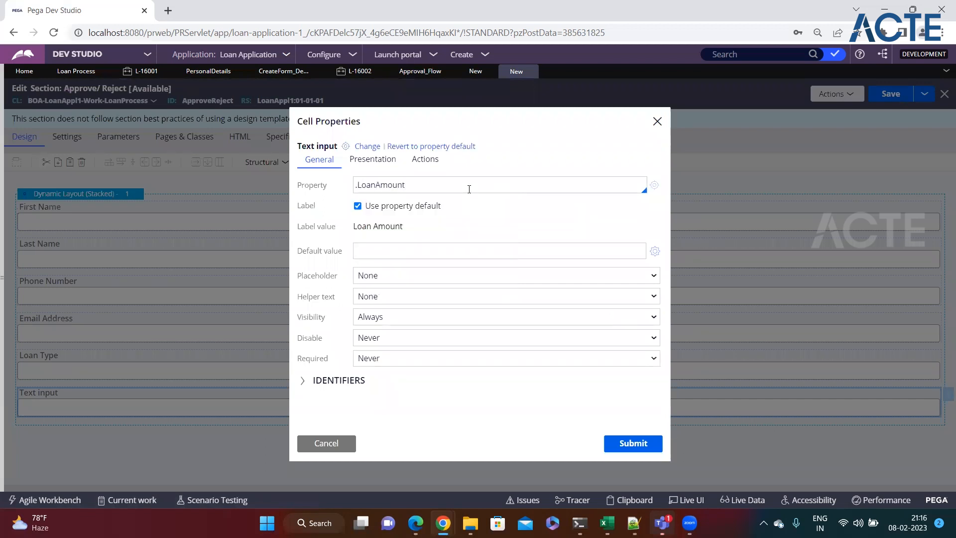
left_click(626, 445)
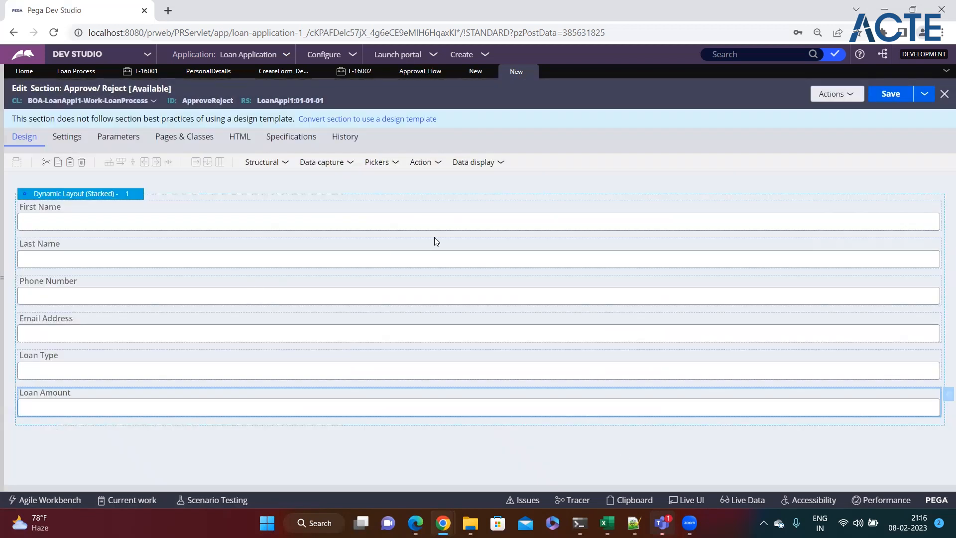
Save the ApproveReject section, the ApproveReject flow action and the Approval_Flow flow
key("ctrl+s")
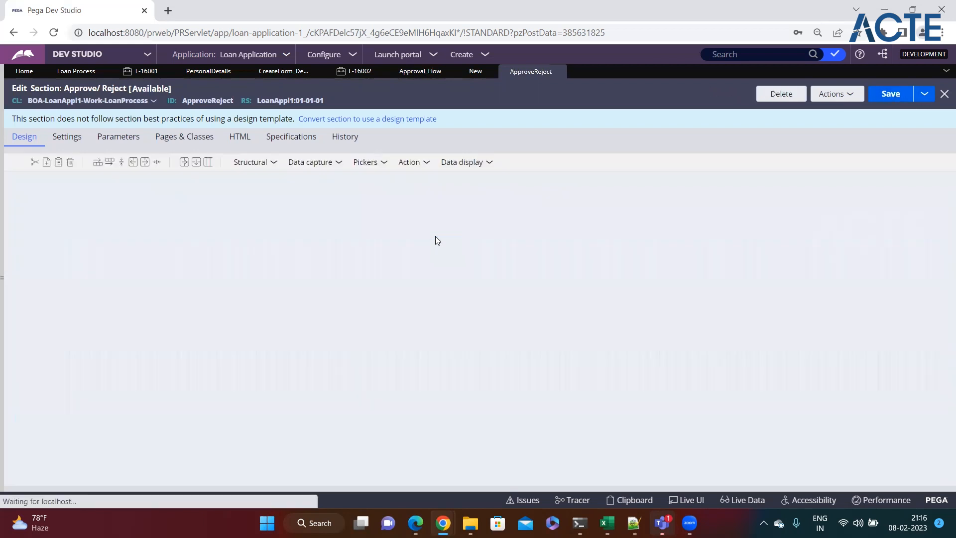
left_click(467, 72)
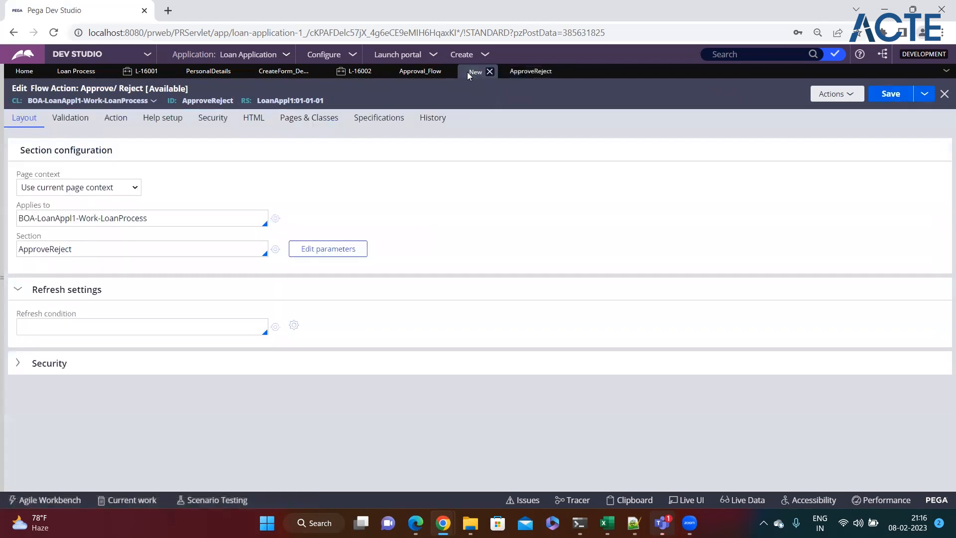
left_click(887, 95)
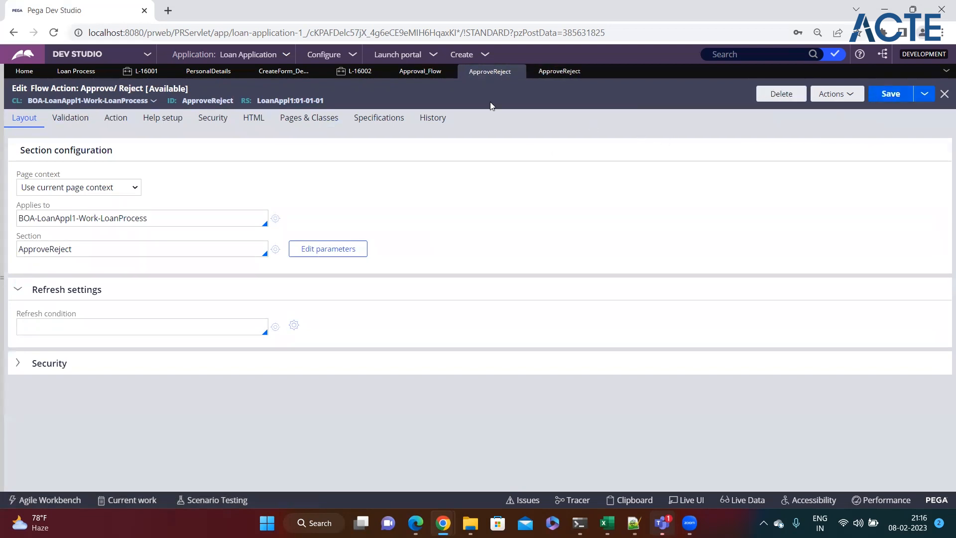
left_click(420, 71)
left_click(618, 418)
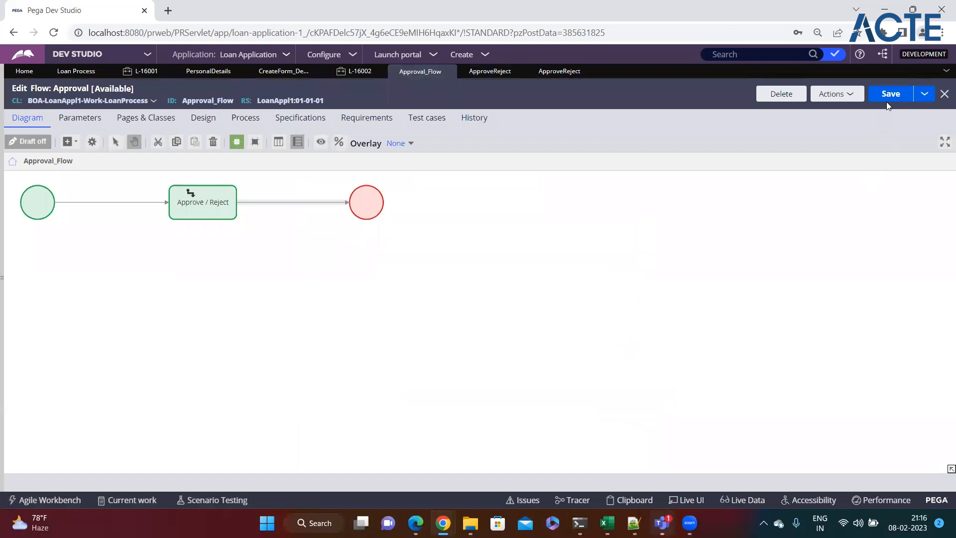
left_click(887, 101)
Close all open rules and reopen the Loan Process case type
left_click(947, 70)
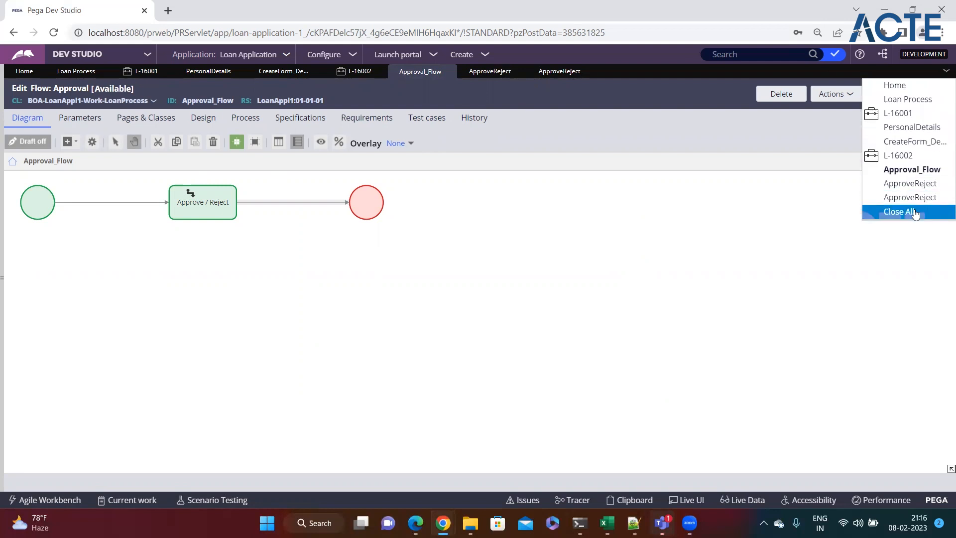
left_click(864, 210)
left_click(22, 119)
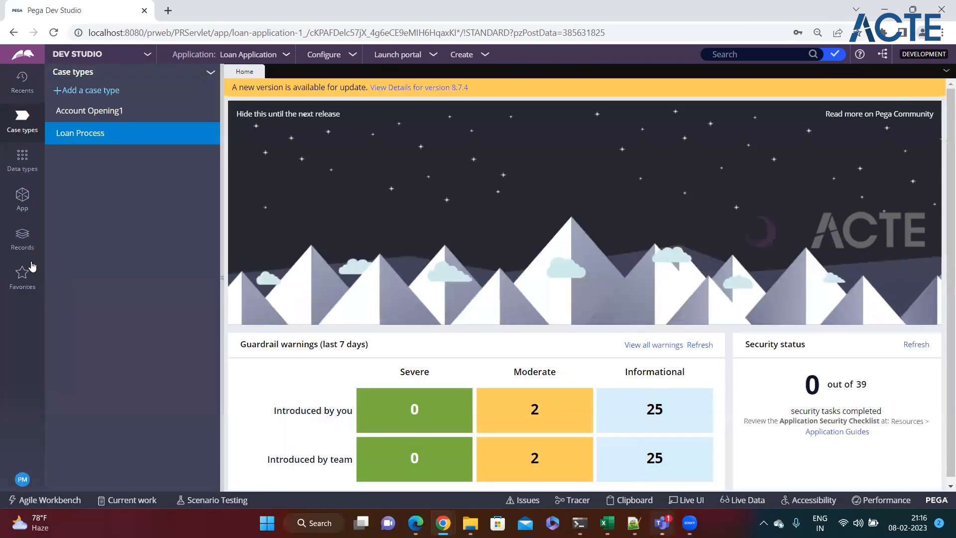
left_click(80, 132)
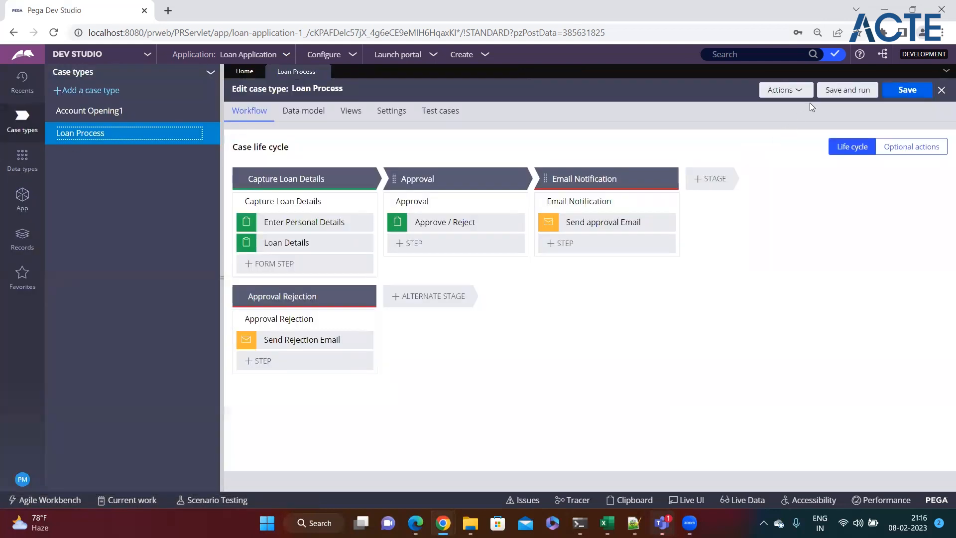
left_click(810, 90)
left_click(765, 139)
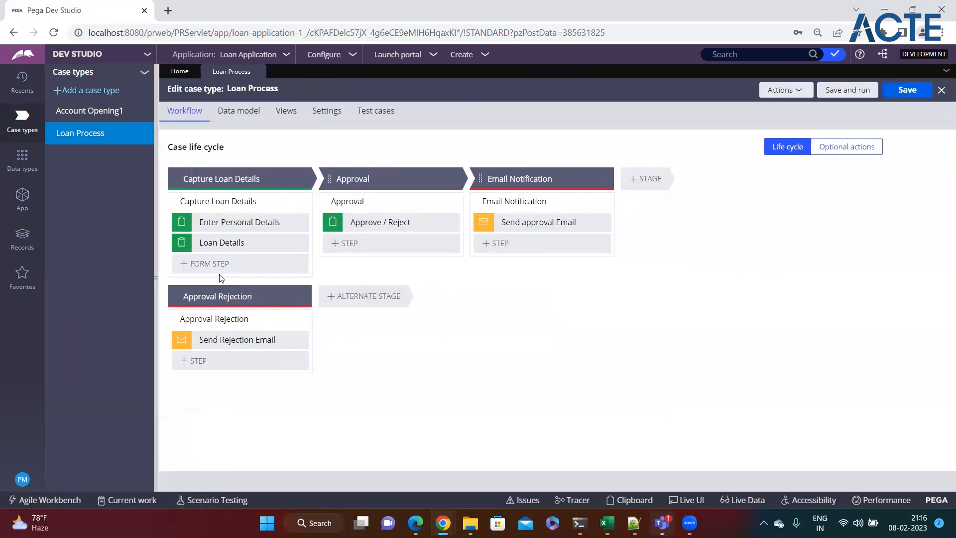
left_click(222, 274)
Create a new Loan Process case to test the approval flow
left_click(479, 55)
mouse_move(514, 72)
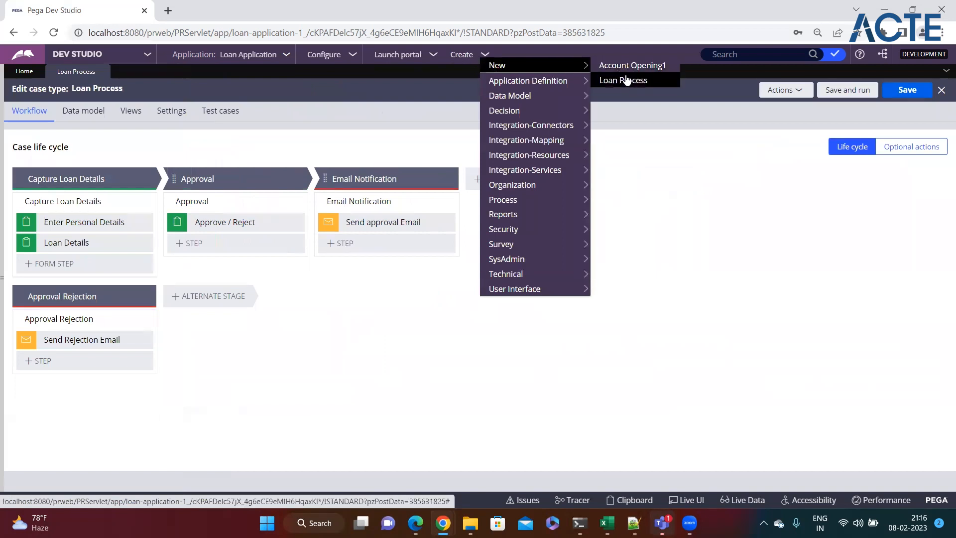
left_click(624, 81)
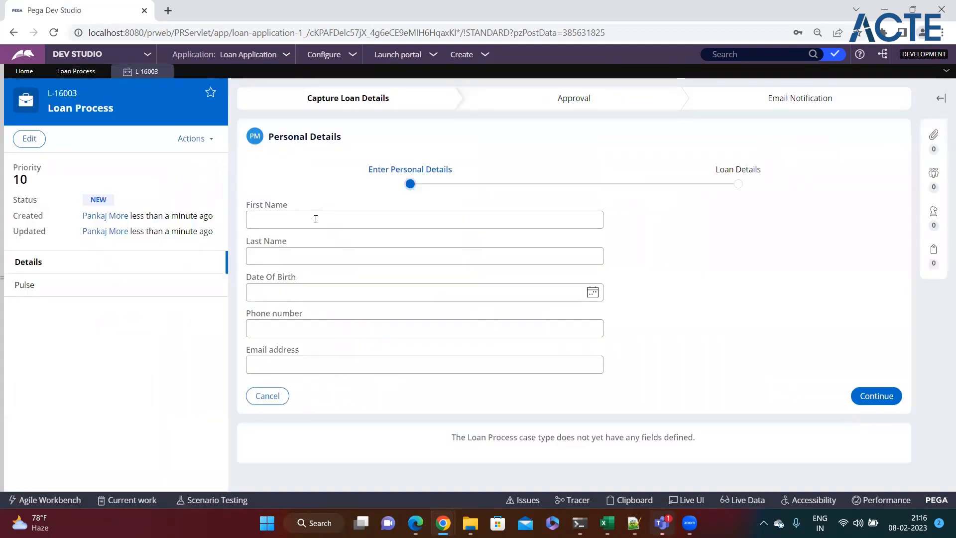
Fill in the applicant's first name, last name, date of birth, phone number and email address, and continue to the loan details
left_click(316, 220)
type("dsfsf")
left_click(316, 251)
type("sdfsfddf")
left_click(592, 292)
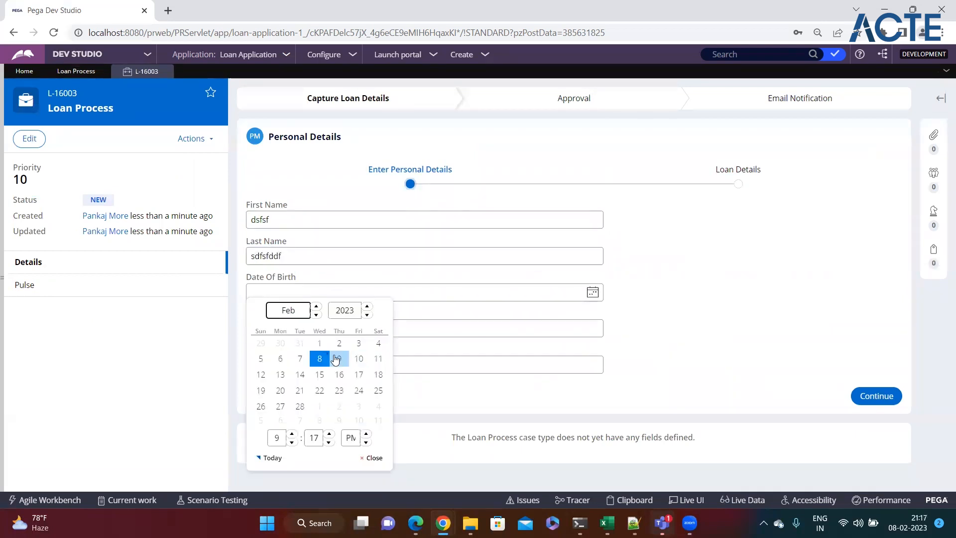
left_click(319, 349)
left_click(278, 328)
type("534534")
left_click(303, 364)
type("gsfgfdg")
left_click(876, 395)
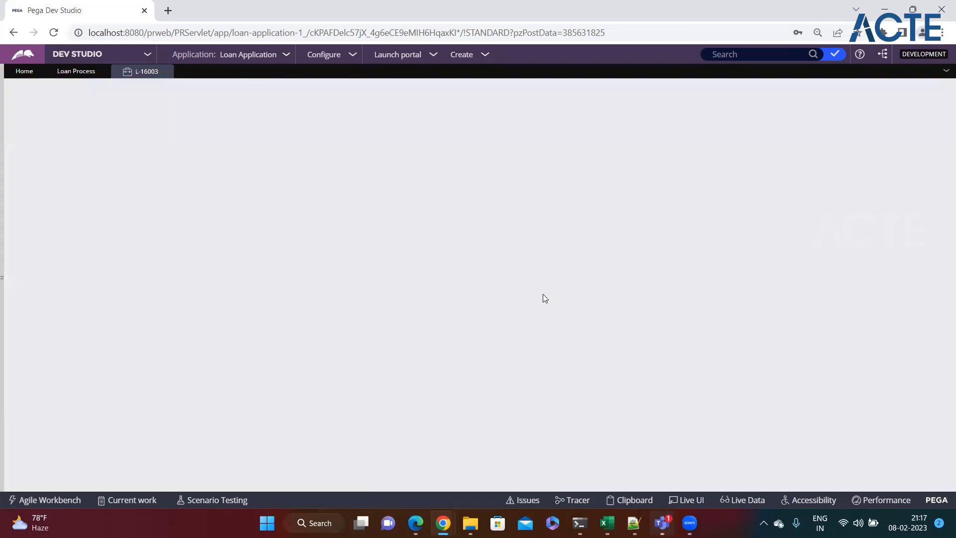
Enter 12 as the loan amount for the Education Loan and continue to the Approval stage
left_click(510, 259)
type("12")
left_click(881, 288)
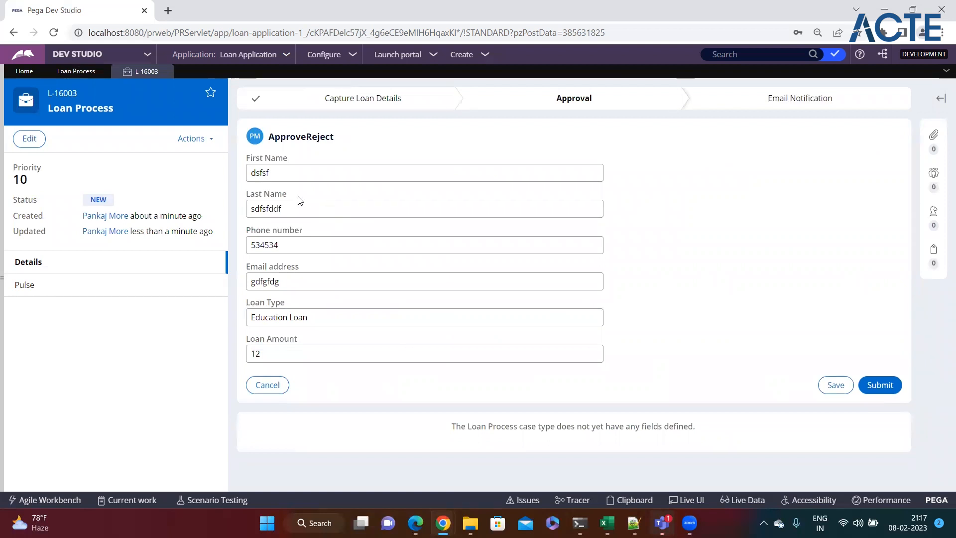
Check the applicant and loan values carried over into each field of the ApproveReject form
left_click(278, 174)
left_click(285, 204)
left_click(293, 243)
left_click(302, 278)
left_click(314, 320)
left_click(309, 359)
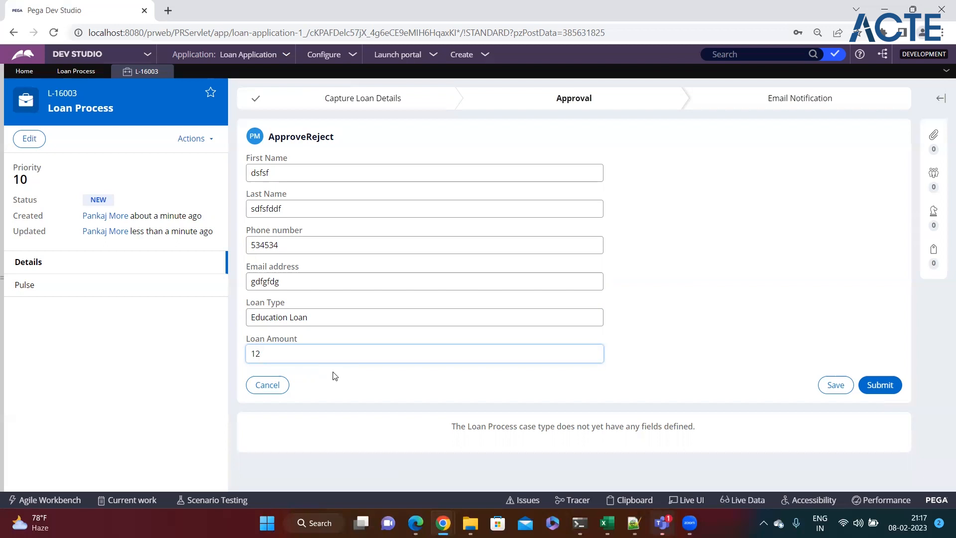
Open the ApproveReject section rule from the recently used items
left_click(5, 372)
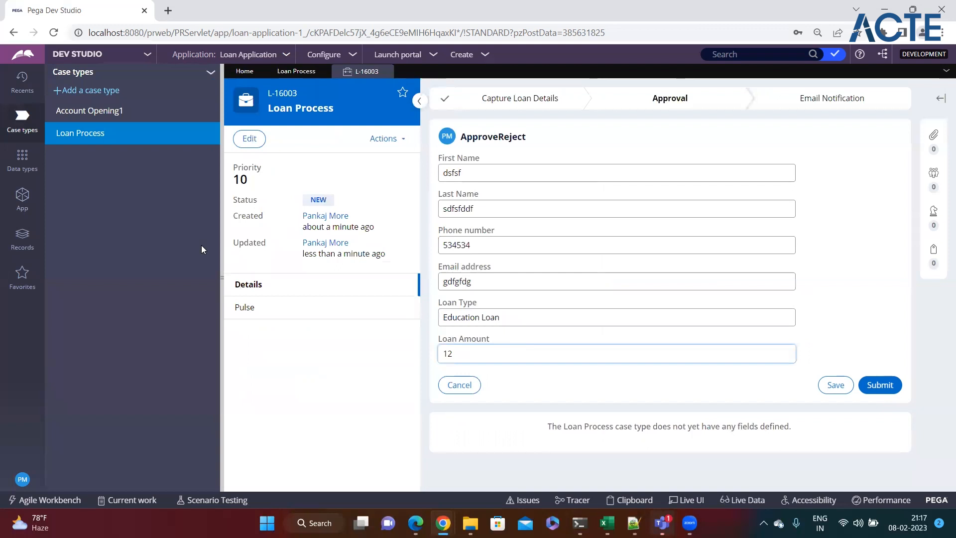
left_click(22, 83)
left_click(532, 181)
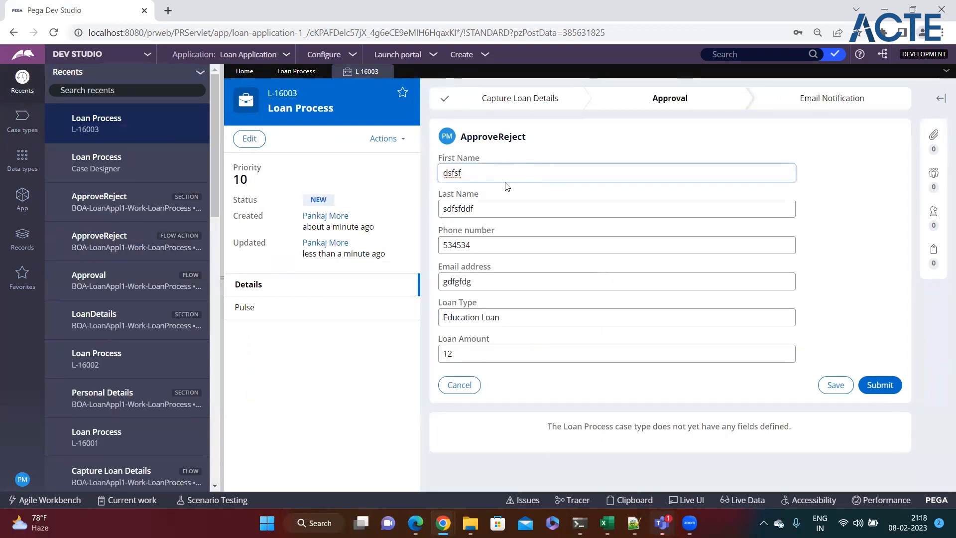
left_click(496, 205)
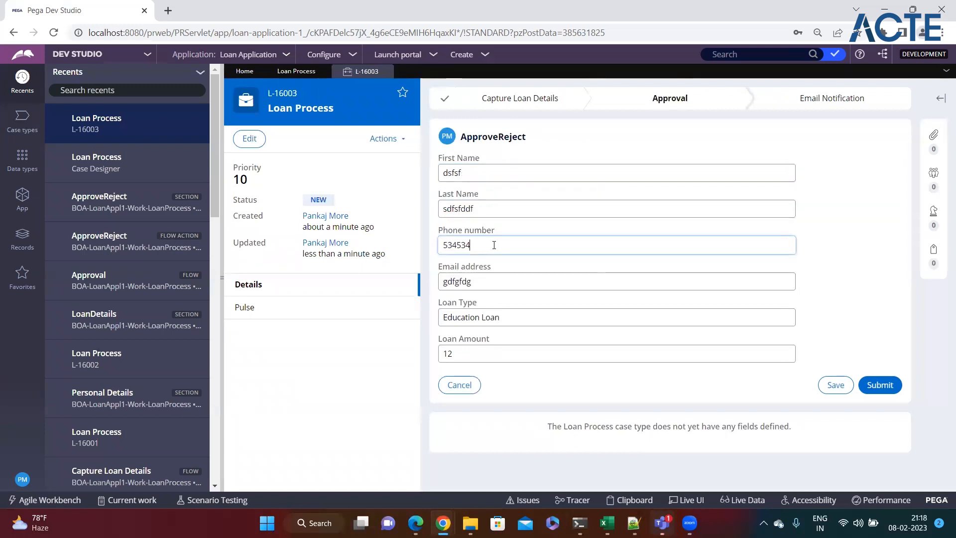
left_click(121, 210)
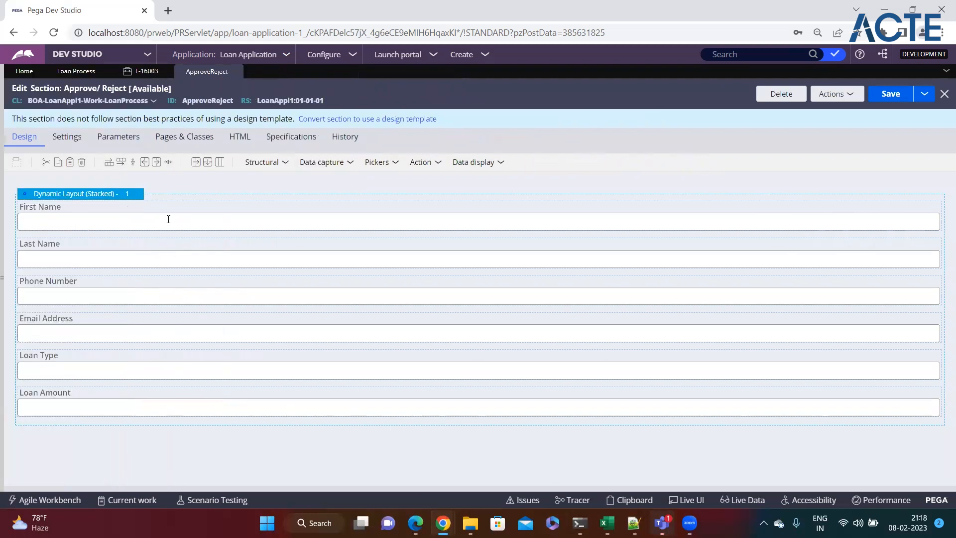
Test whether the case's approval form is editable by replacing the last name with sample text and setting Loan Amount to 54646
left_click(142, 71)
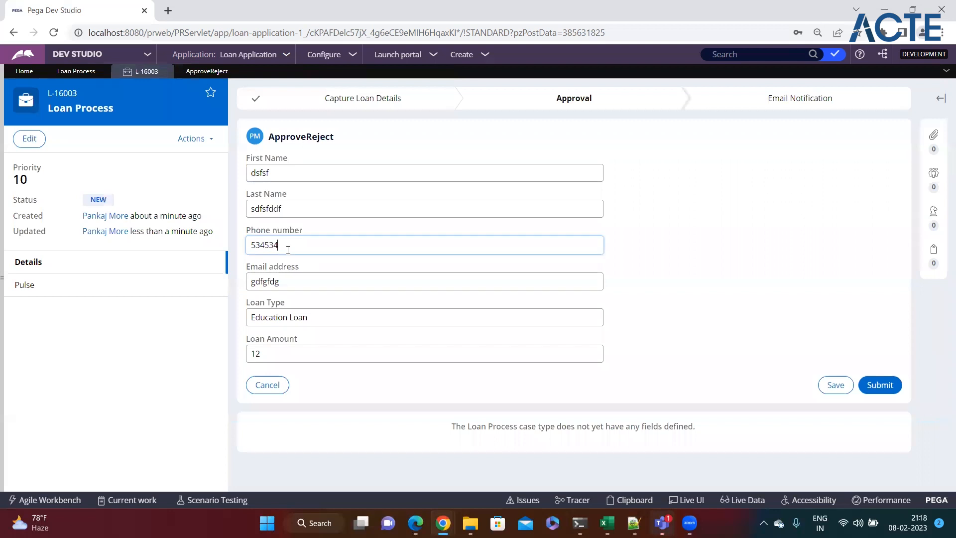
left_click(305, 211)
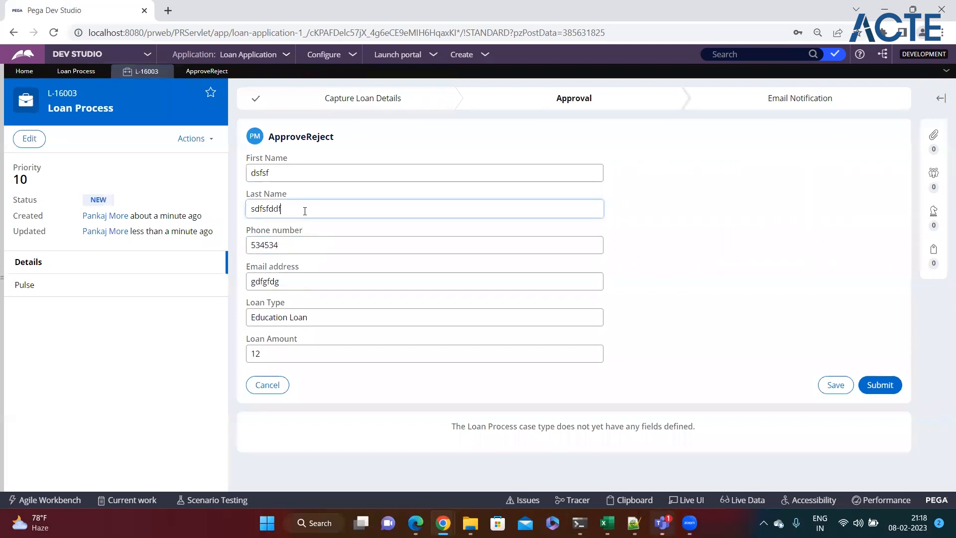
double_click(278, 215)
type("gdfgdg")
double_click(256, 354)
type("54646")
triple_click(323, 320)
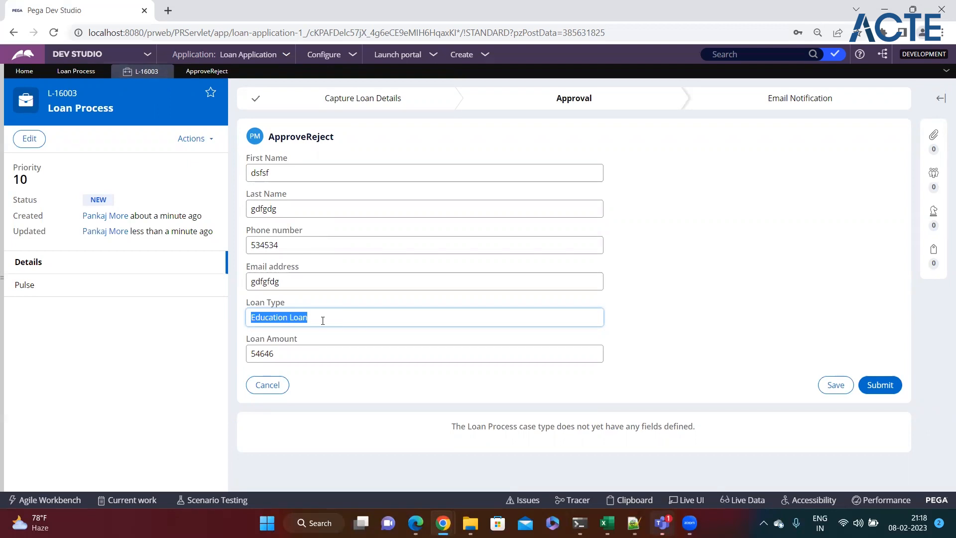
left_click(322, 320)
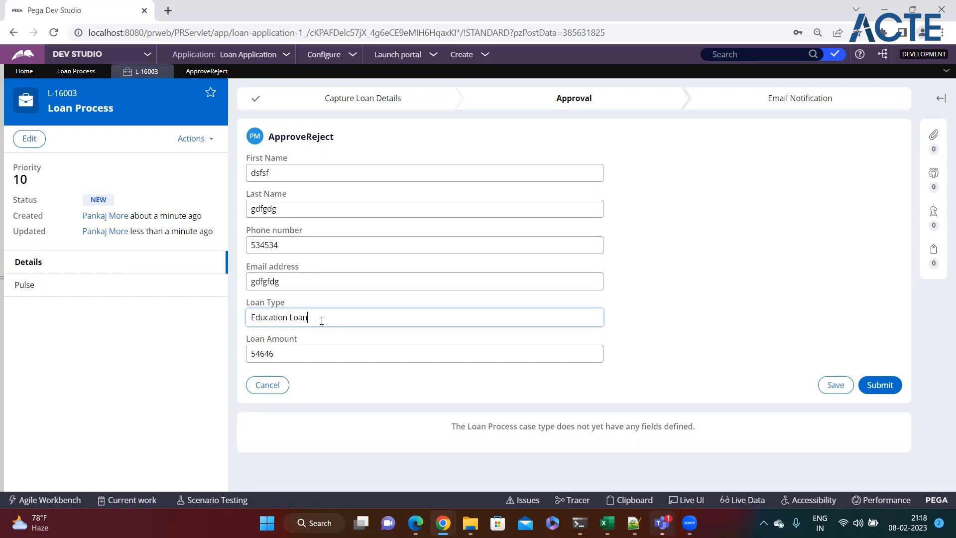
Return to the ApproveReject section and open the cell properties of the First Name field
left_click(233, 71)
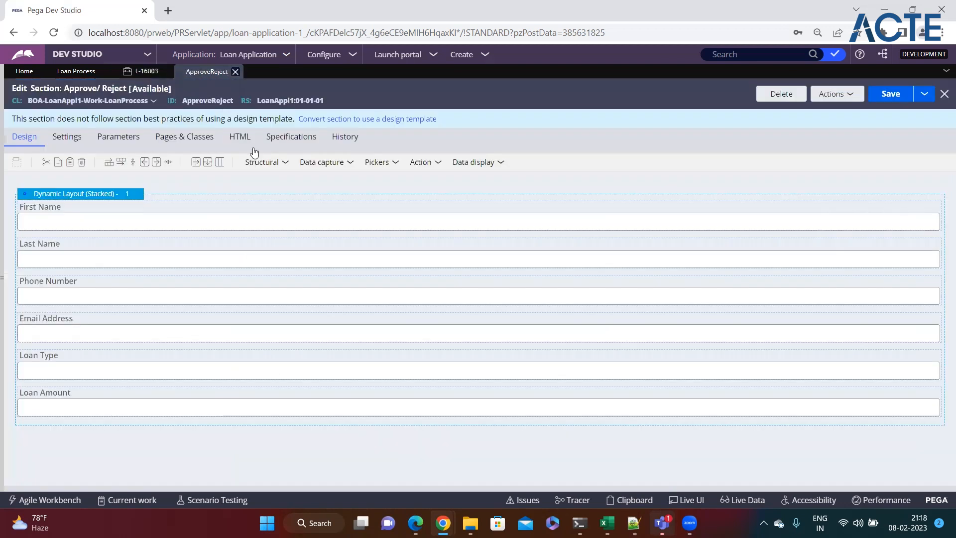
left_click(116, 215)
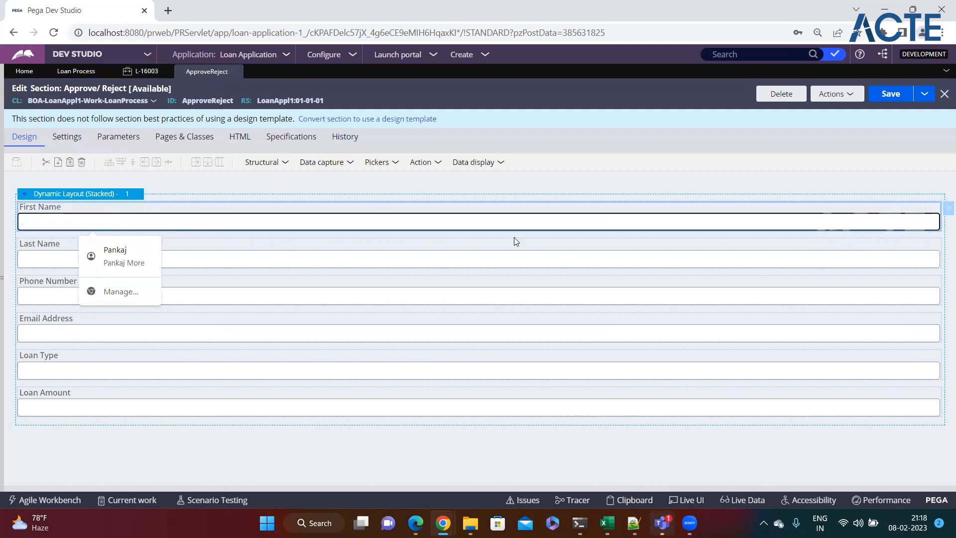
left_click(378, 260)
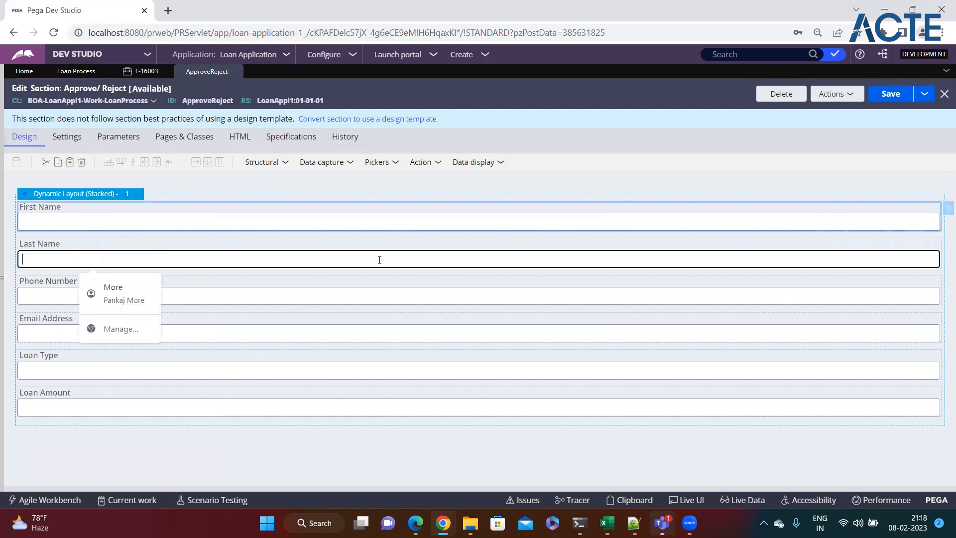
left_click(367, 215)
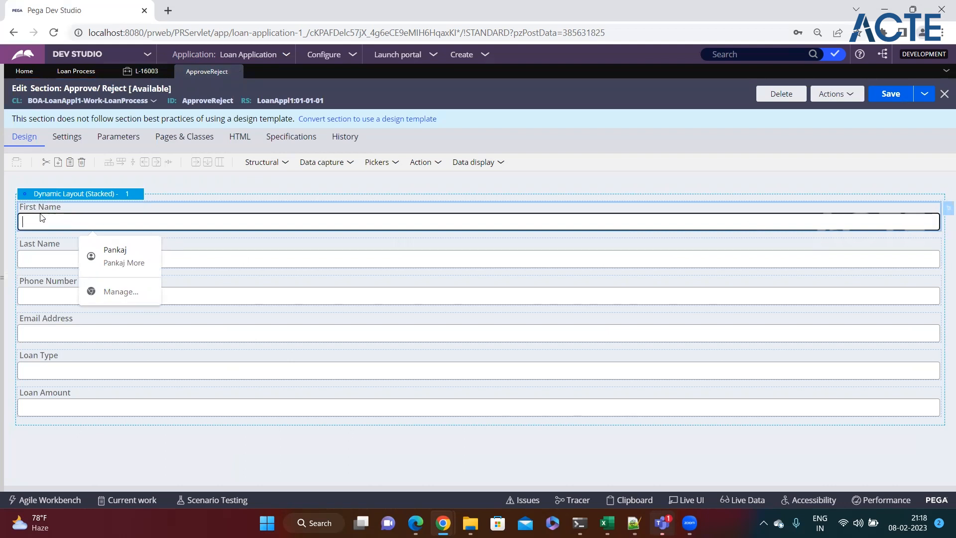
left_click(945, 214)
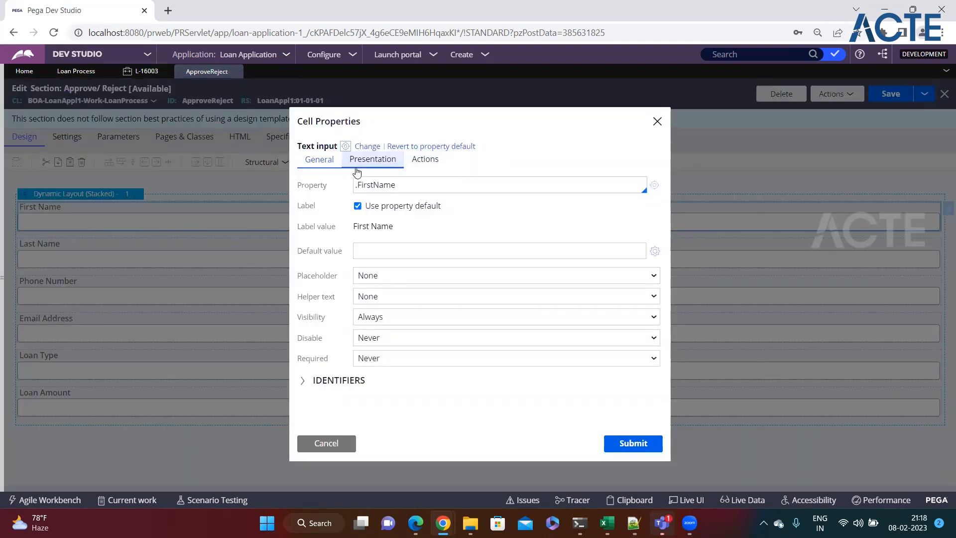
Set the First Name field's edit options to Read-only (always) and apply the change
left_click_drag(297, 185, 335, 191)
left_click(333, 190)
left_click(378, 167)
left_click(310, 187)
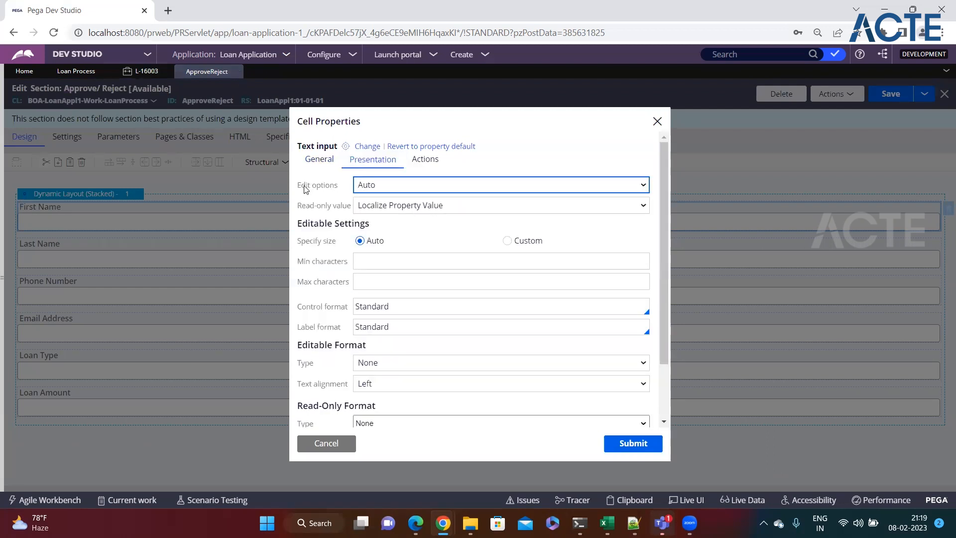
left_click_drag(299, 186, 340, 192)
left_click(417, 186)
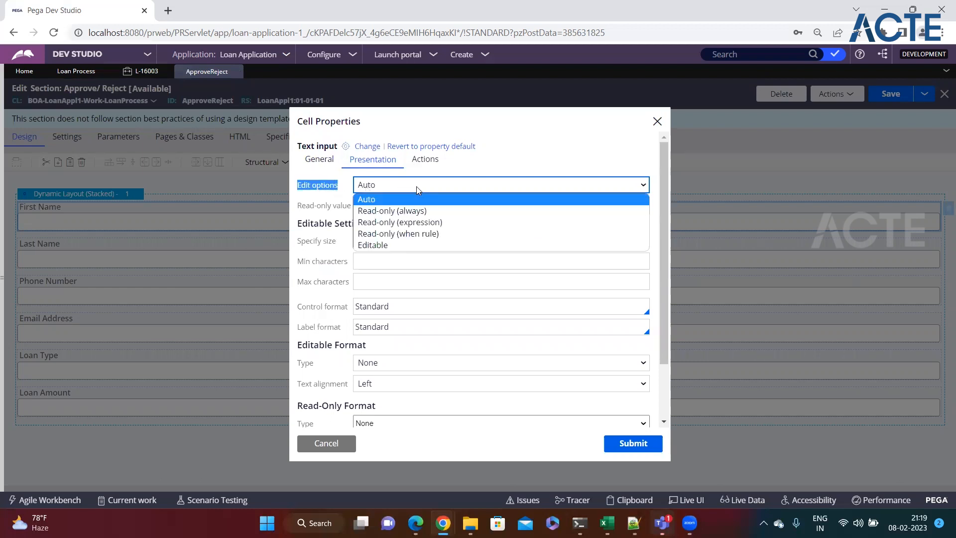
left_click(397, 214)
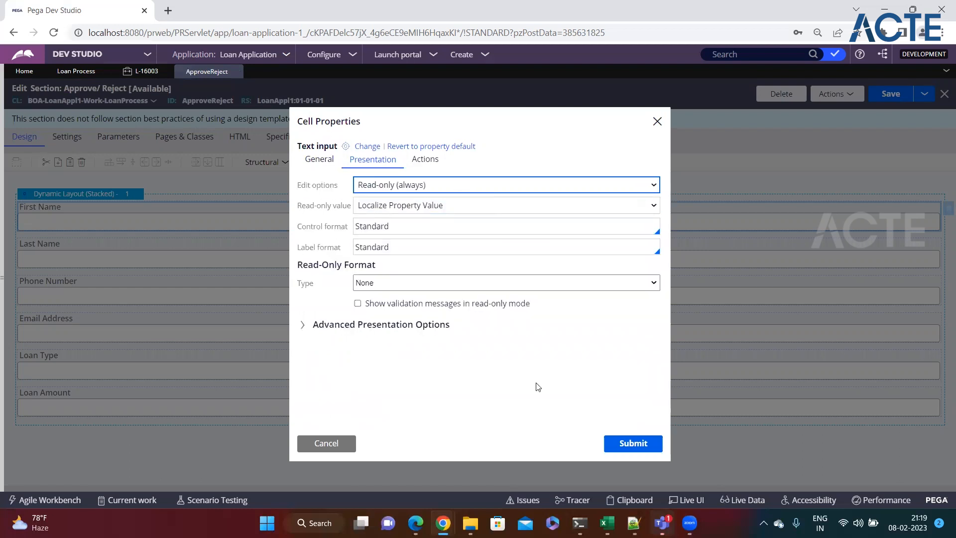
left_click(632, 443)
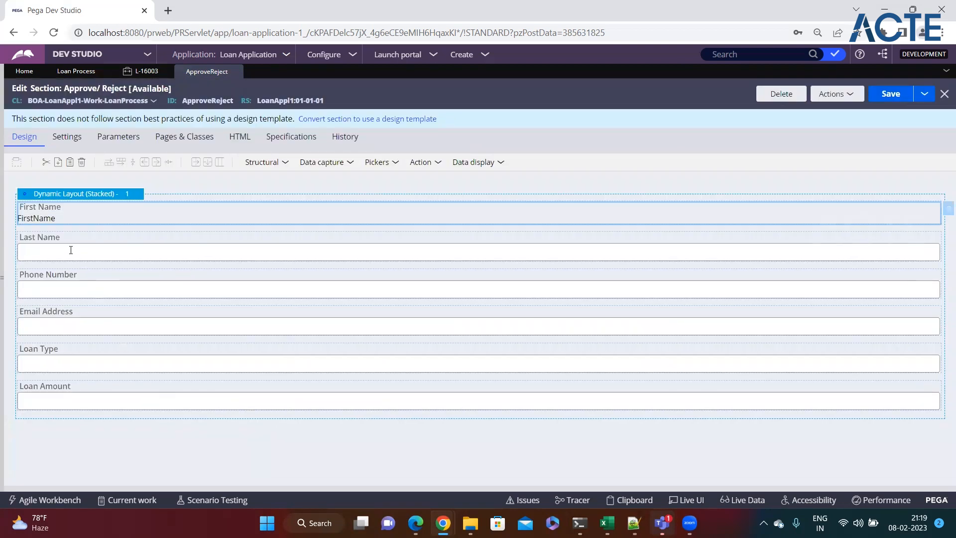
Set the Last Name field's edit options to Read-only (always) and apply the change
left_click(83, 254)
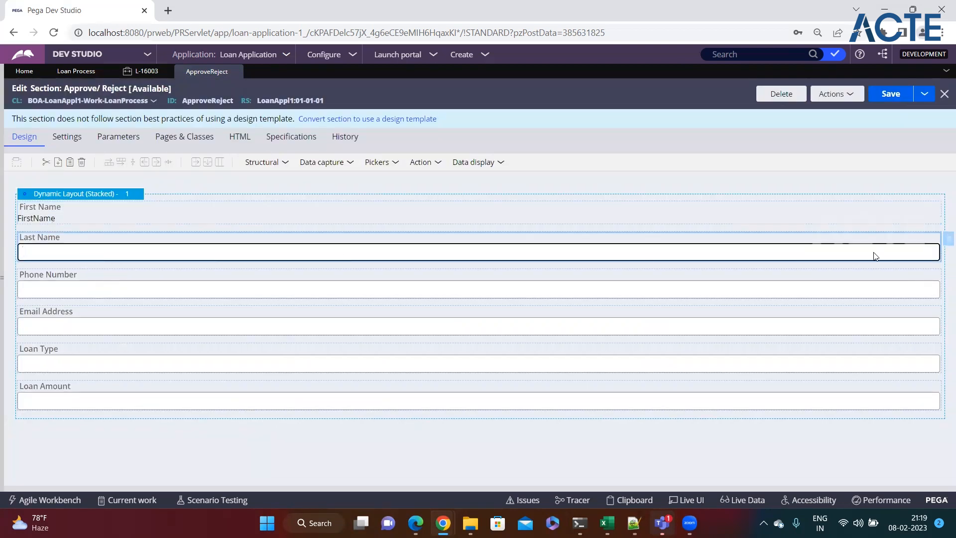
left_click(945, 242)
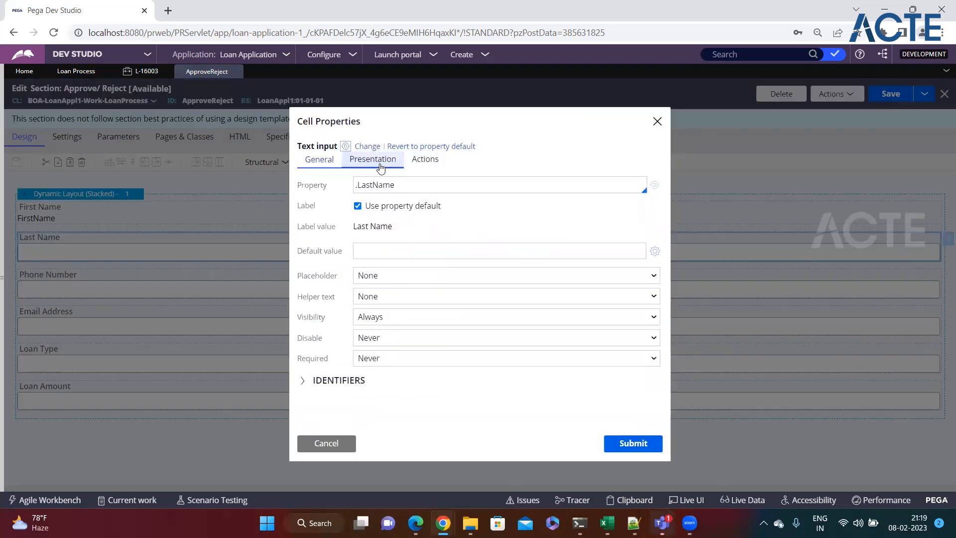
left_click(381, 169)
left_click(378, 185)
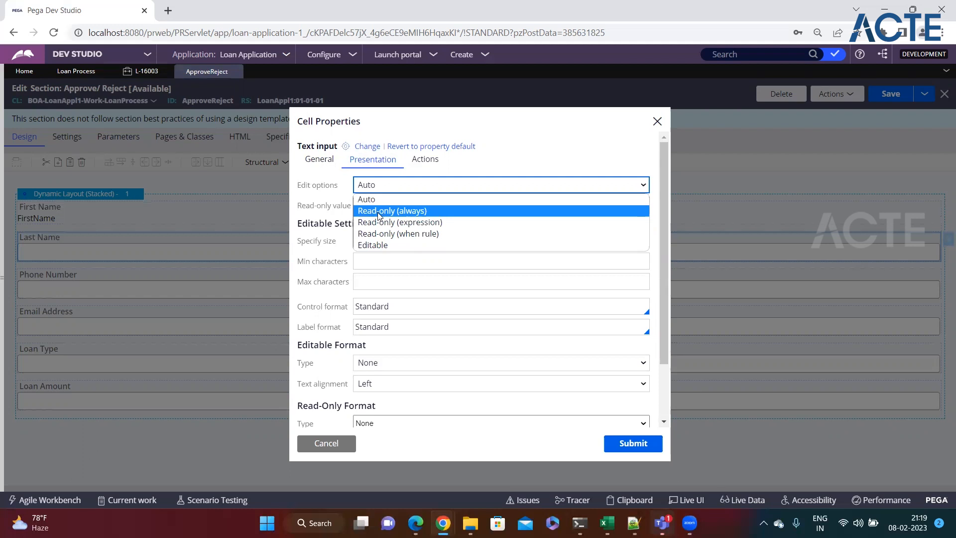
left_click(391, 212)
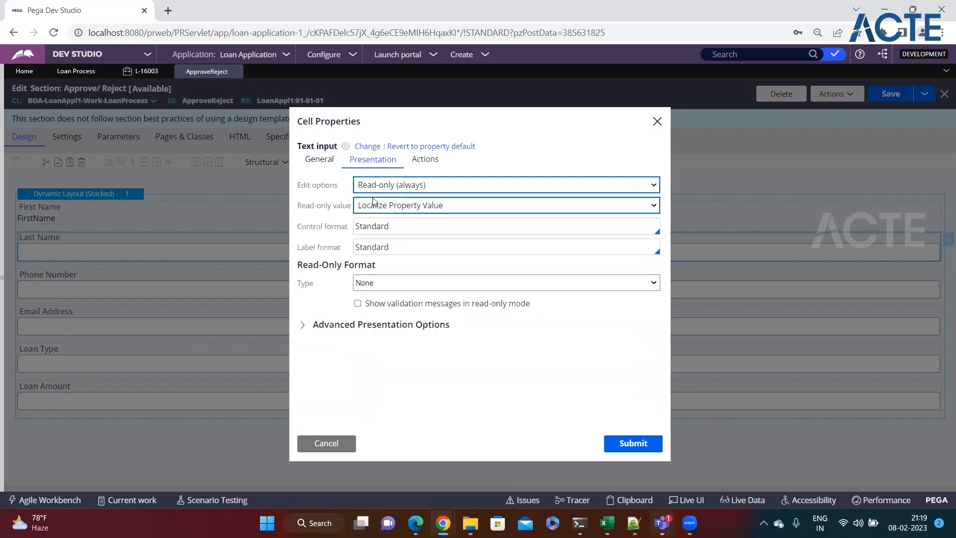
left_click(632, 443)
Set the Phone Number field's edit options to Read-only (always) and apply the change
left_click(491, 287)
left_click(945, 271)
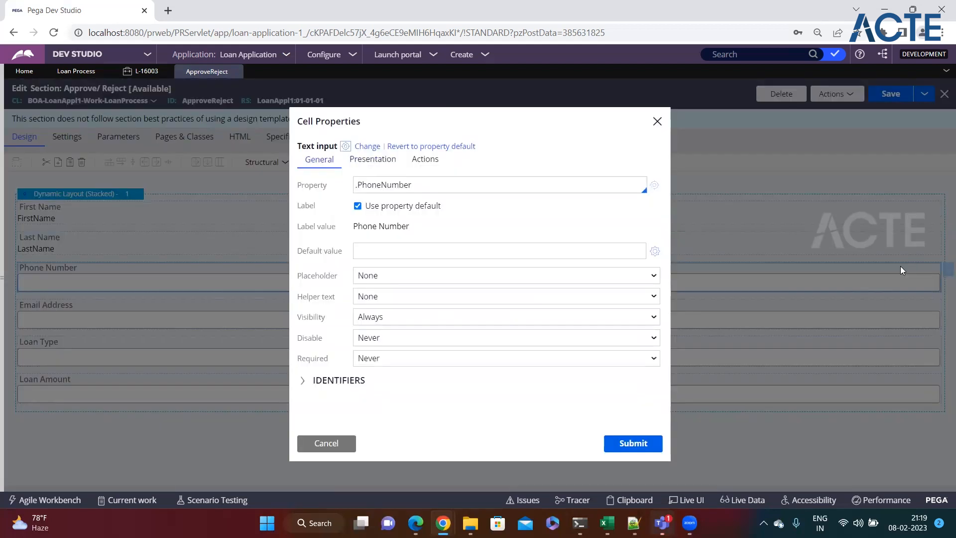
left_click(373, 159)
left_click(382, 188)
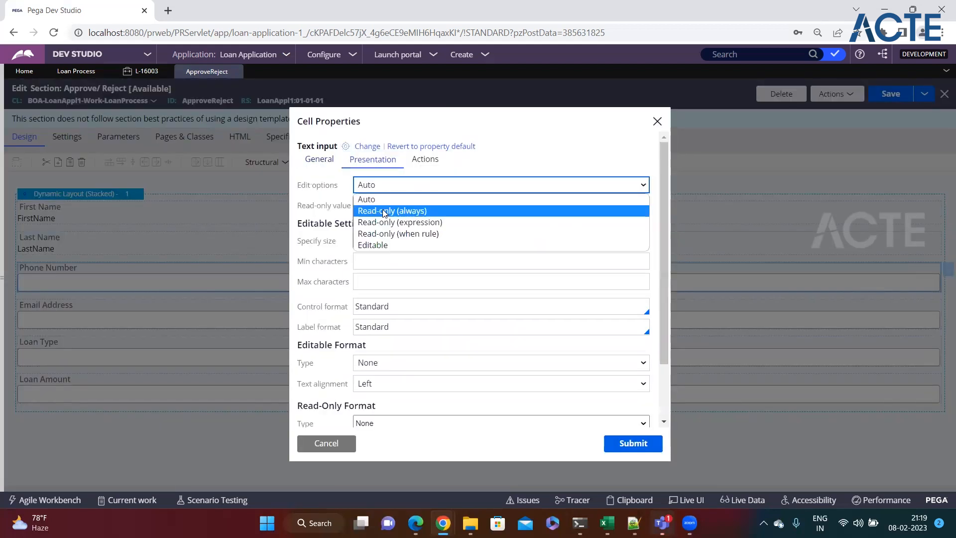
left_click(383, 209)
left_click(628, 450)
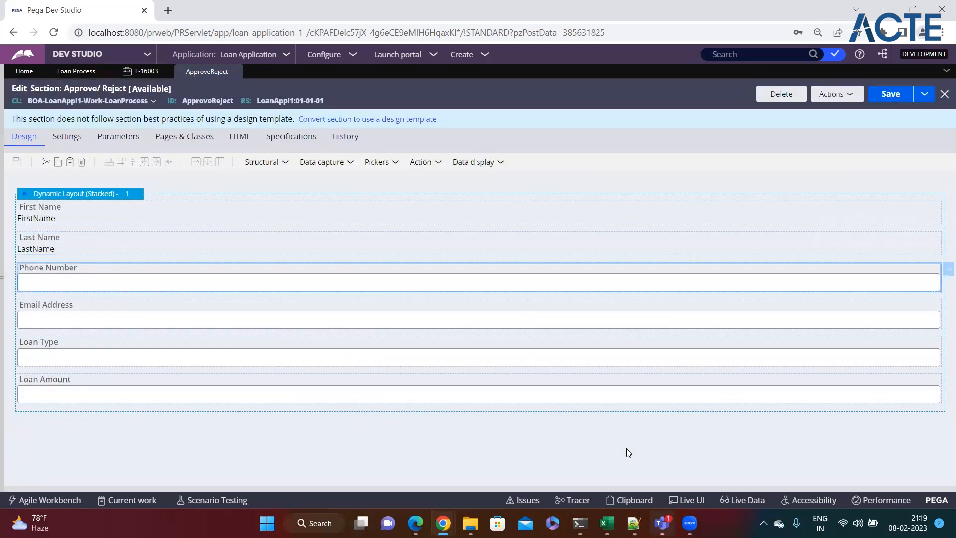
Review the Email Address field's presentation settings and set its edit options to Read-only (always)
left_click(241, 317)
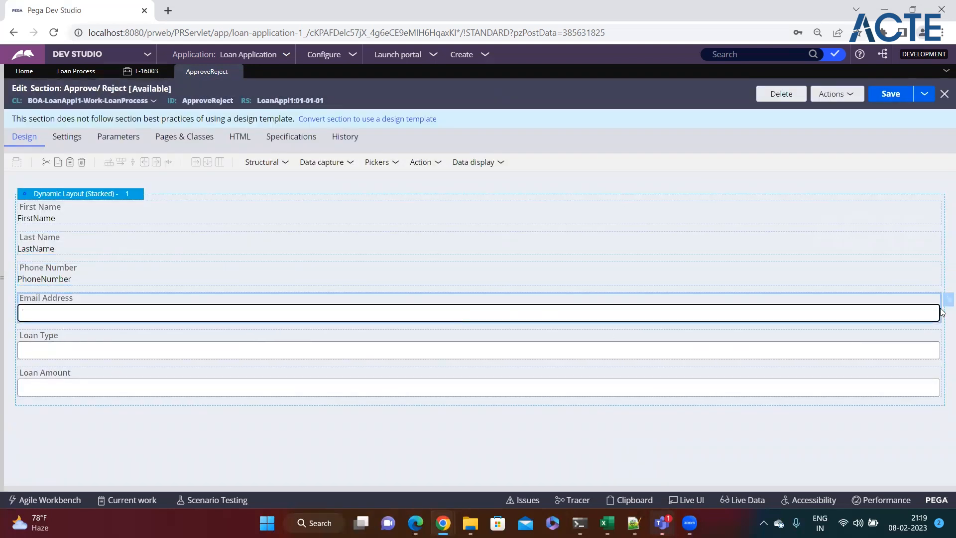
double_click(843, 306)
left_click(380, 163)
scroll(390, 348, "down", 2)
scroll(390, 346, "up", 2)
left_click(427, 289)
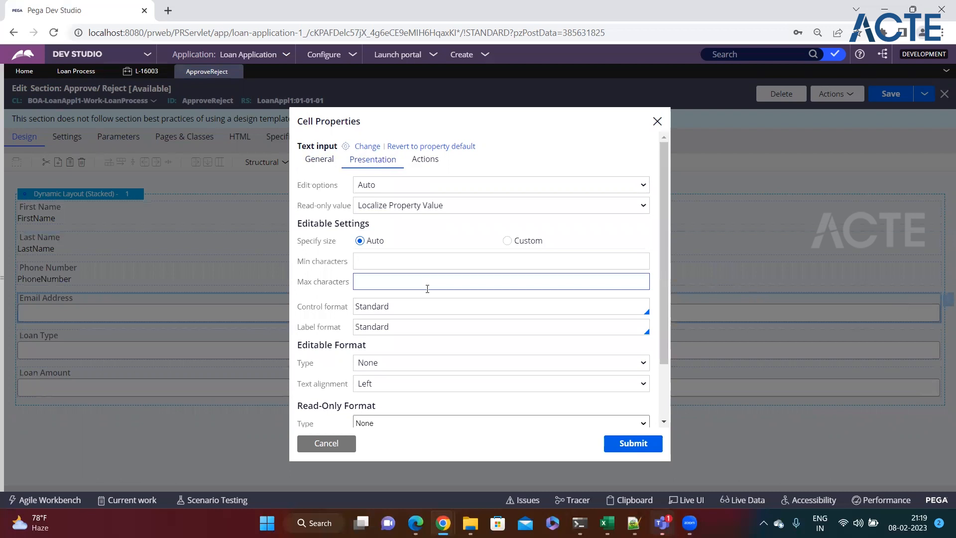
scroll(433, 324, "down", 2)
left_click(457, 319)
scroll(458, 319, "up", 2)
left_click(460, 310)
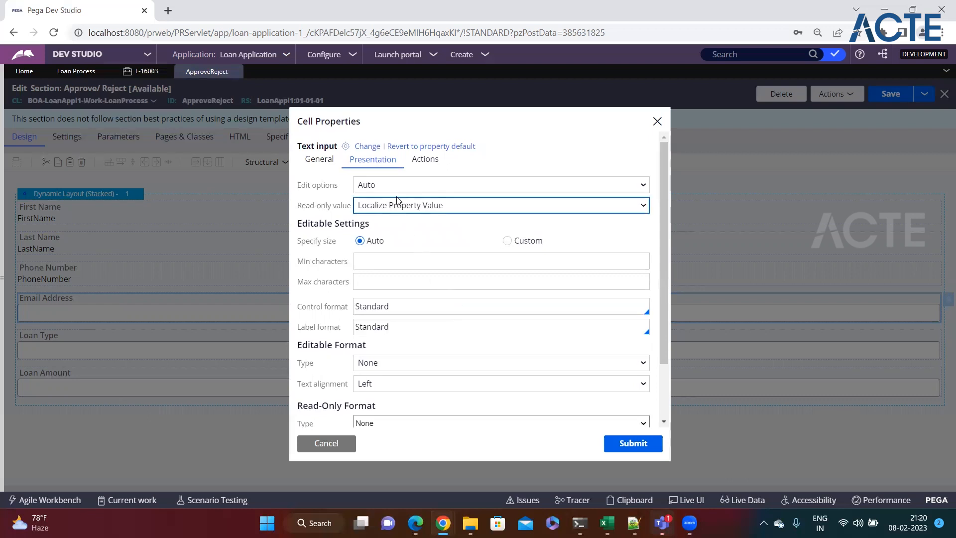
left_click(383, 187)
left_click(377, 211)
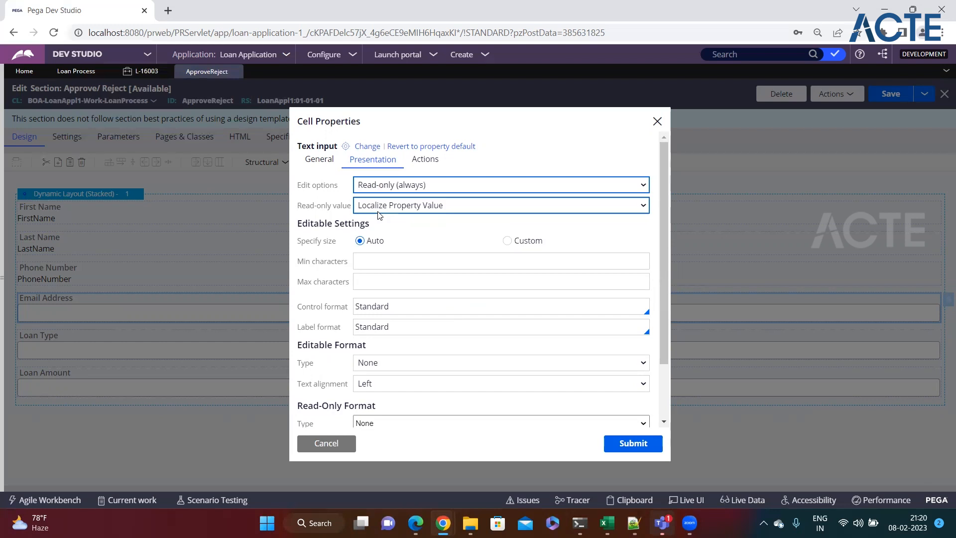
left_click(603, 443)
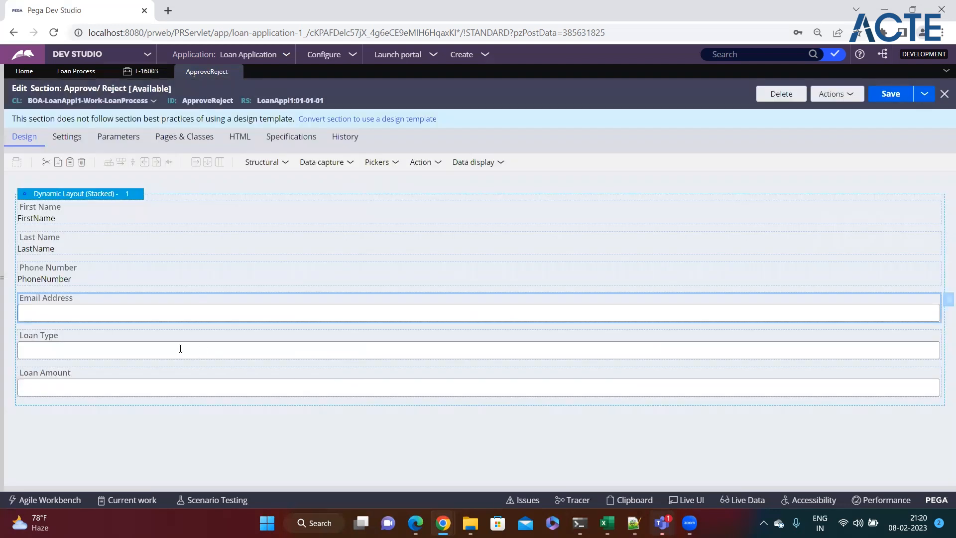
Set the Loan Type field's edit options to Read-only (always) and apply the change
left_click(946, 332)
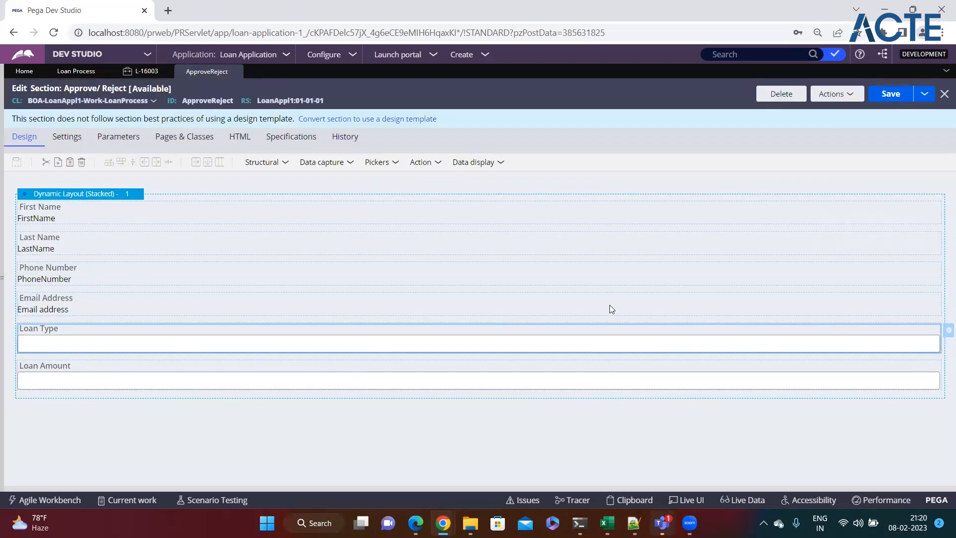
left_click(379, 163)
left_click(381, 185)
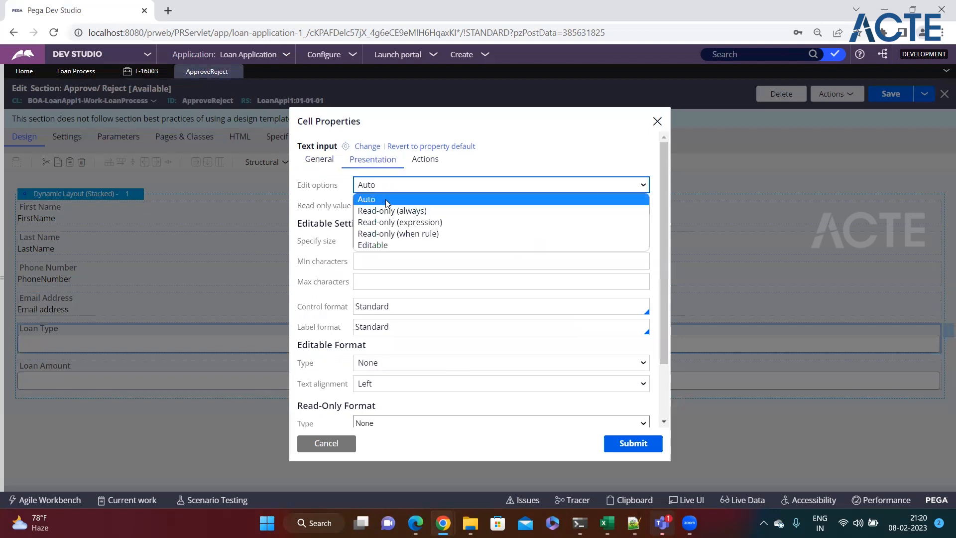
left_click(381, 209)
left_click(614, 437)
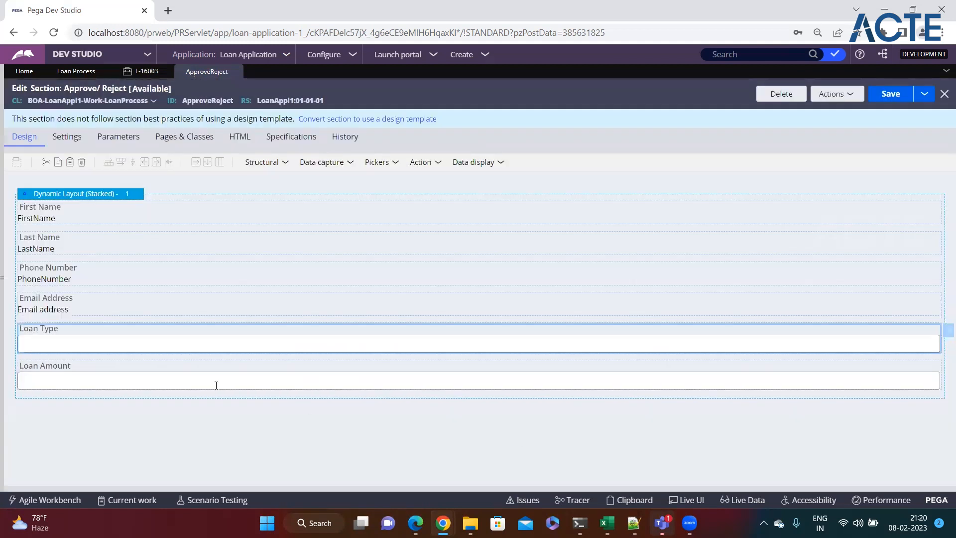
Set the Loan Amount field's edit options to Read-only (always) and save the section
left_click(613, 377)
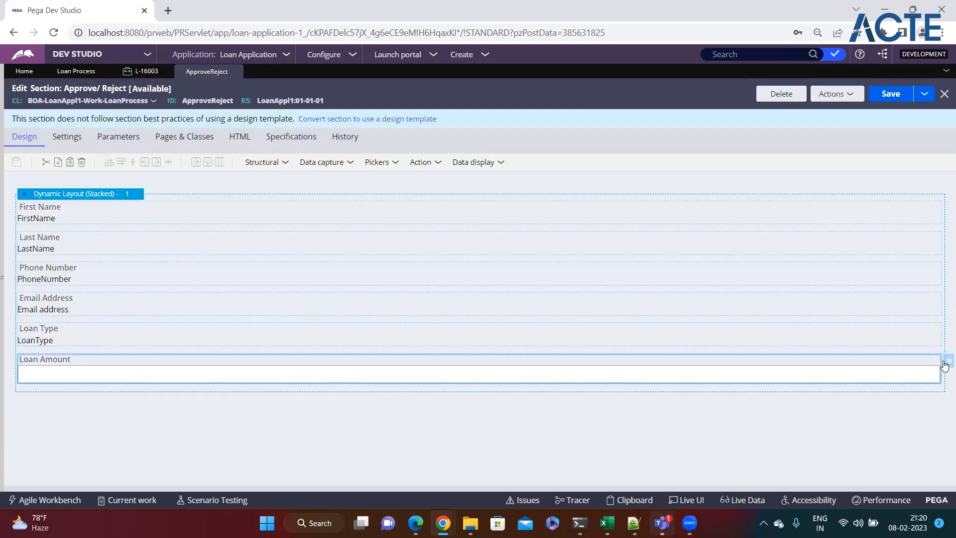
left_click(946, 362)
left_click(376, 160)
left_click(377, 184)
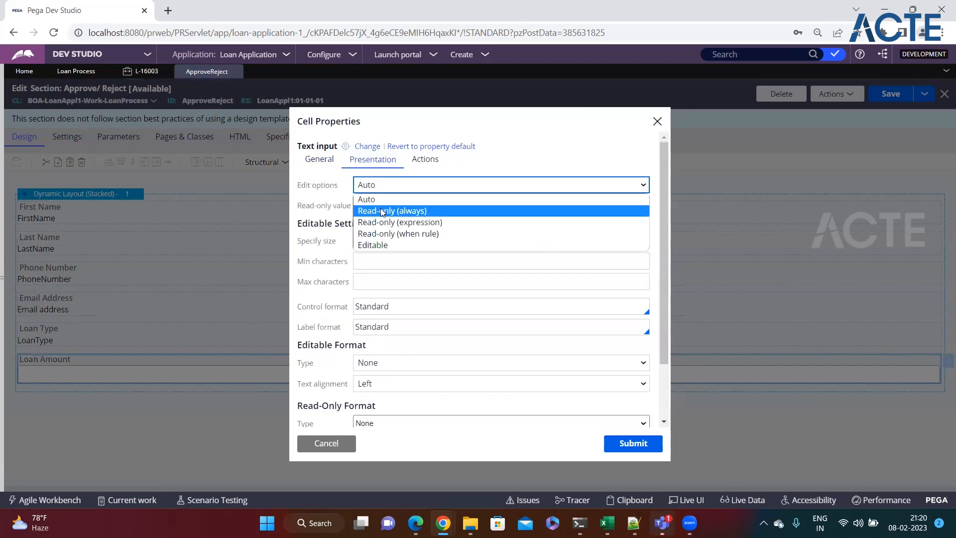
left_click(381, 210)
left_click(632, 444)
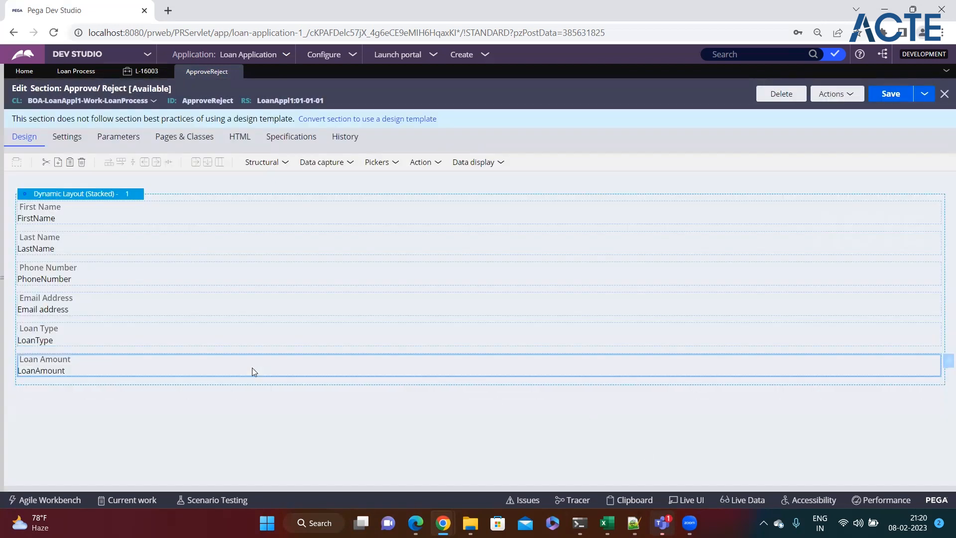
left_click(910, 94)
Compare the case's approval form with the applicant and loan fields in the ApproveReject section
left_click(141, 72)
left_click(305, 358)
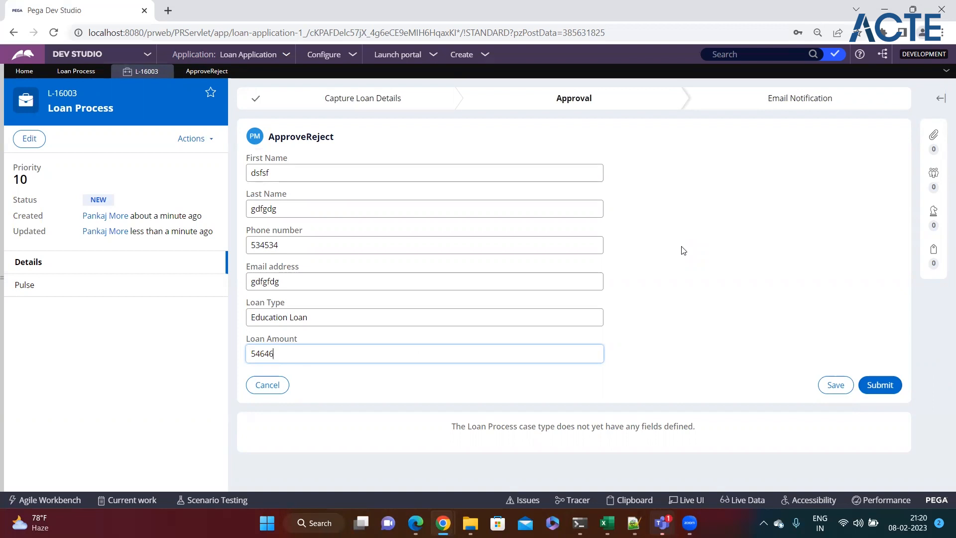
left_click(206, 71)
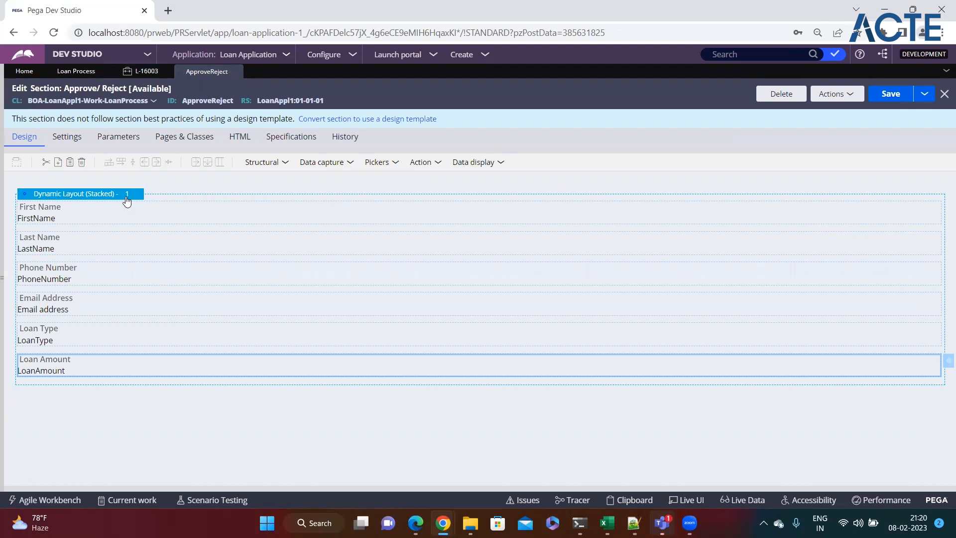
left_click(78, 220)
left_click(84, 241)
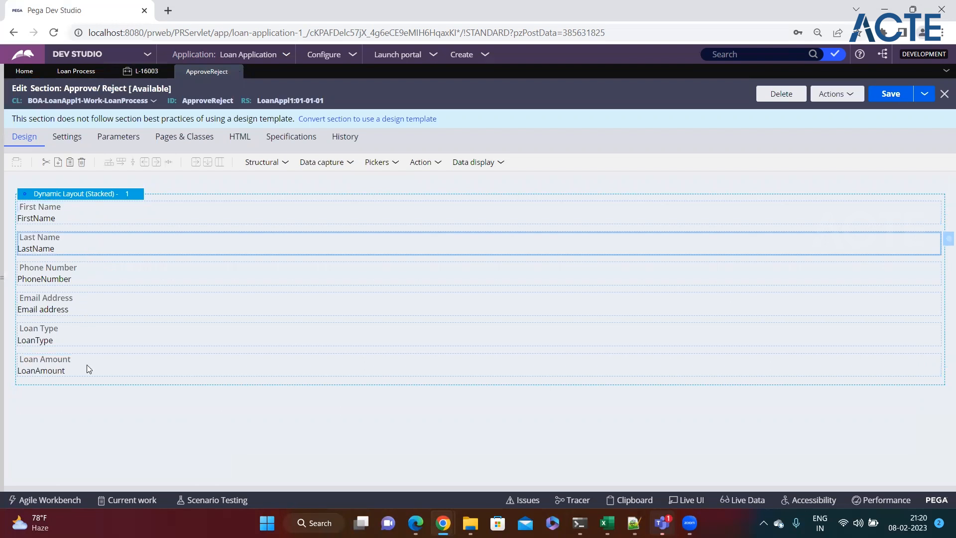
left_click(87, 365)
left_click(88, 336)
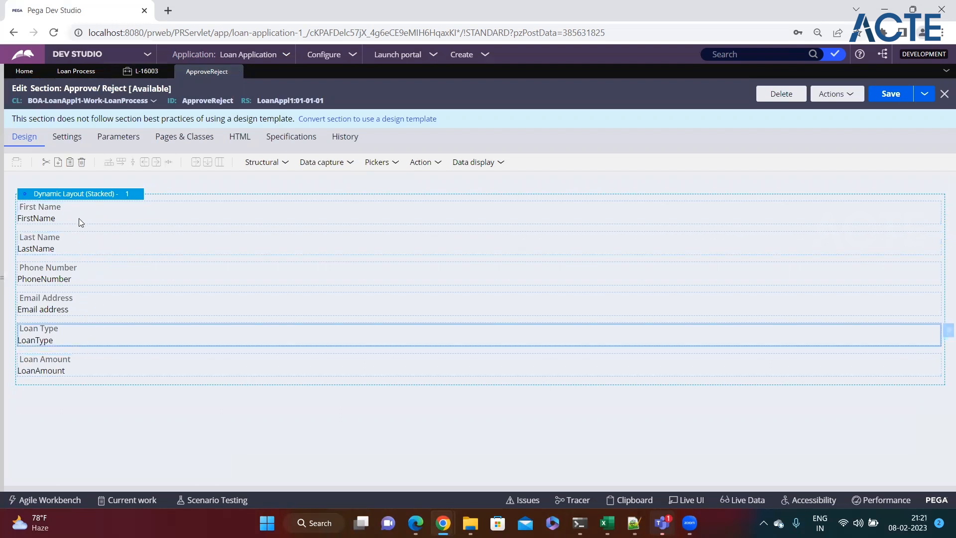
left_click(48, 198)
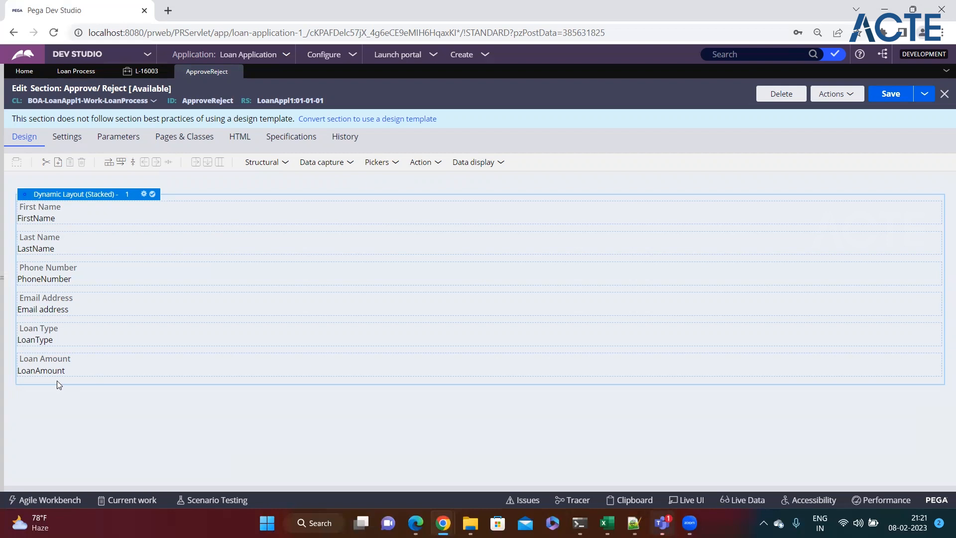
Add a second dynamic layout to the section below the Loan Amount field
left_click(286, 164)
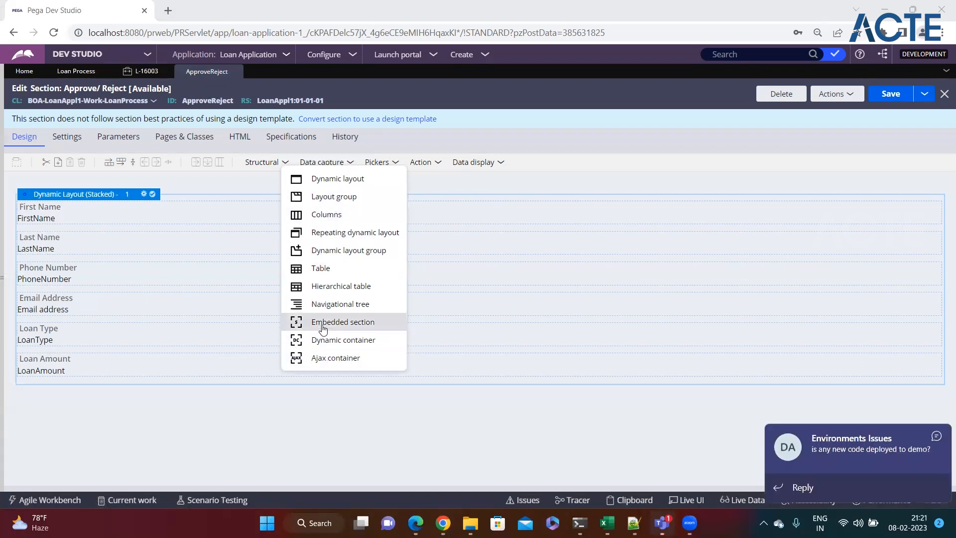
left_click(937, 433)
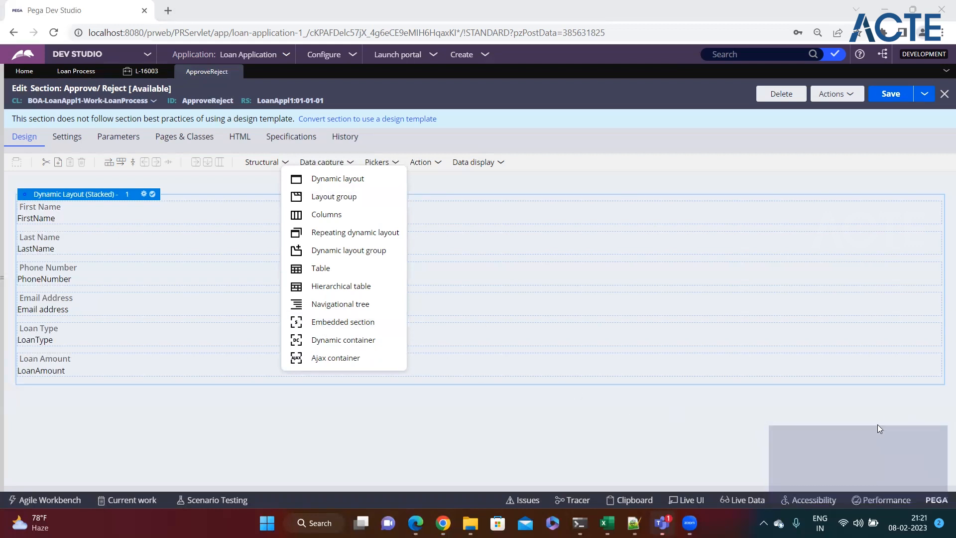
left_click_drag(334, 190, 100, 426)
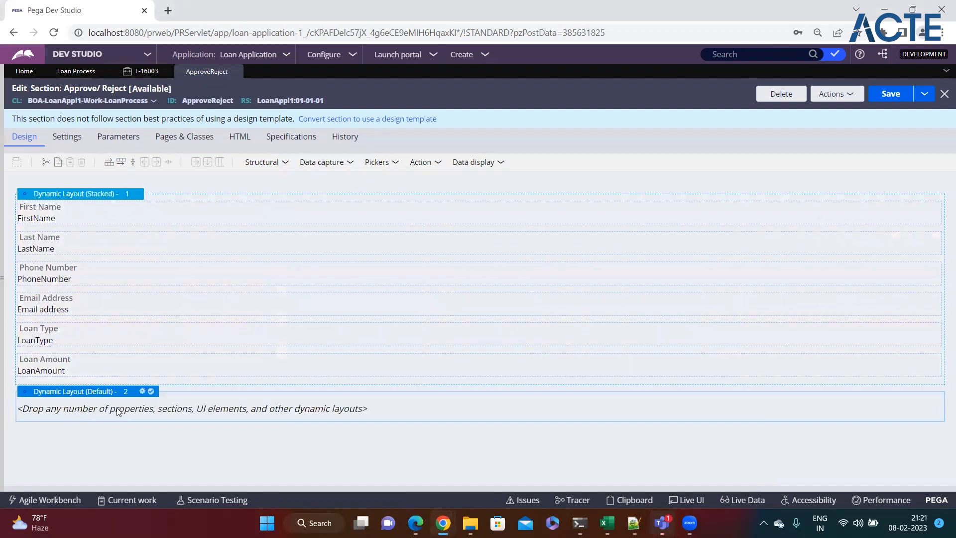
Add a radio buttons control to the second dynamic layout and bind it to the property .ApproveReject
left_click(396, 166)
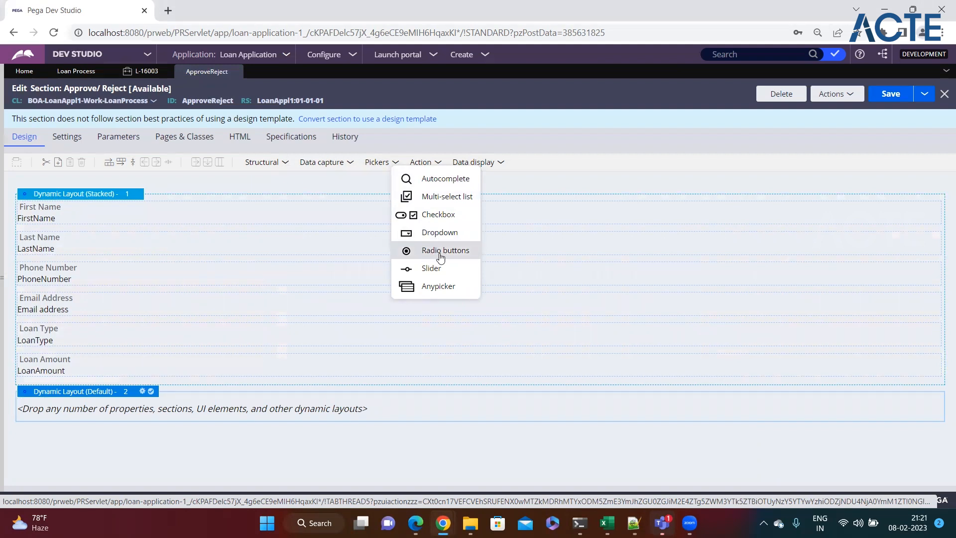
left_click_drag(438, 256, 273, 411)
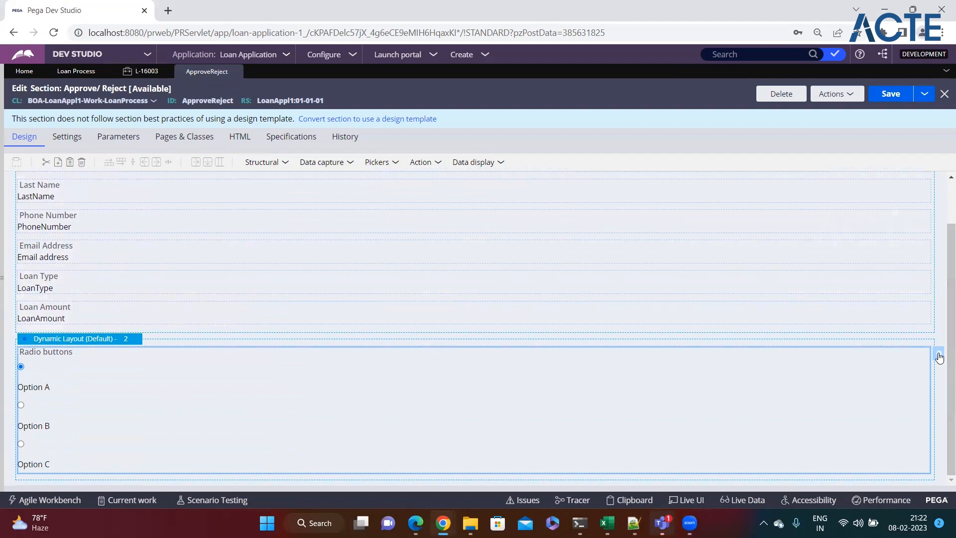
left_click(939, 358)
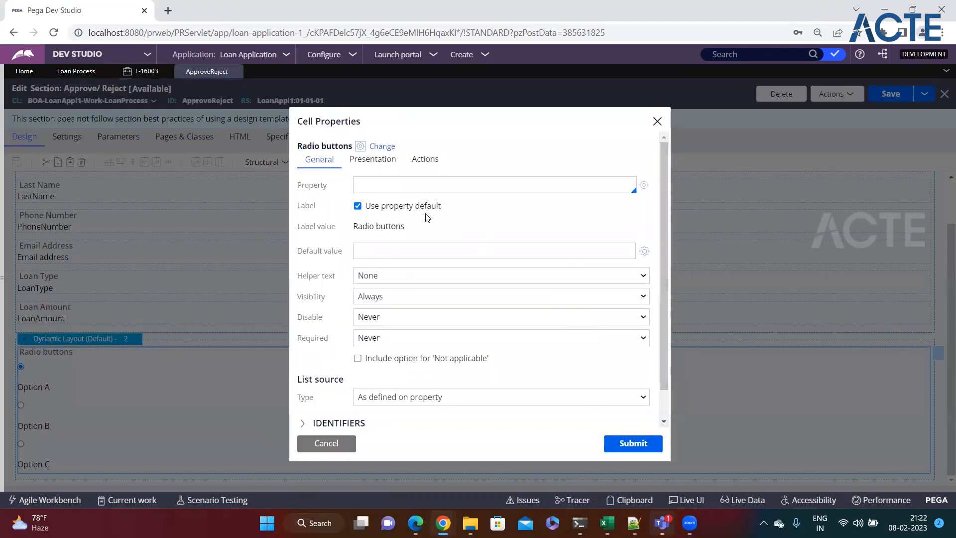
left_click(423, 186)
type(".")
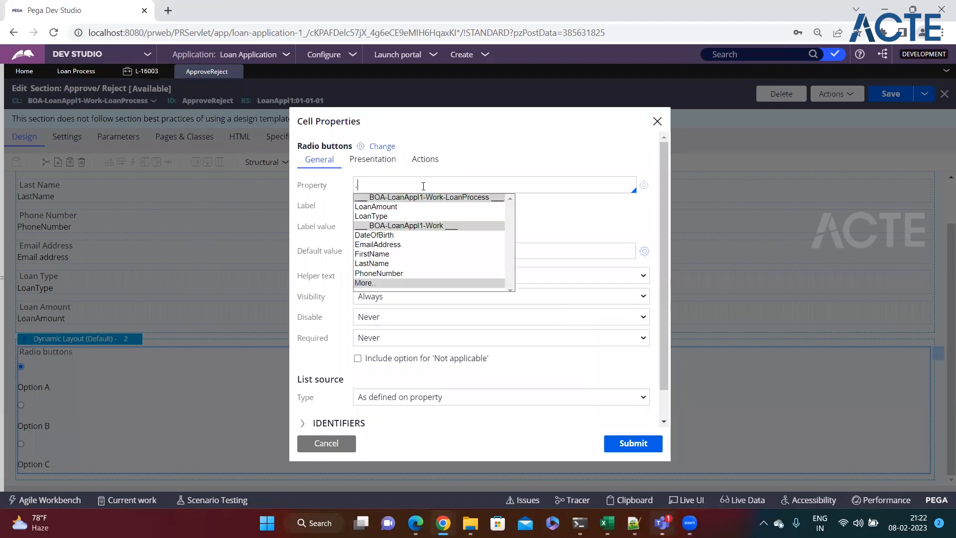
type("ApproveReject")
Create the ApproveReject property rule from the radio buttons' property reference and open it for editing
left_click(644, 186)
left_click_drag(15, 89, 83, 99)
left_click(865, 91)
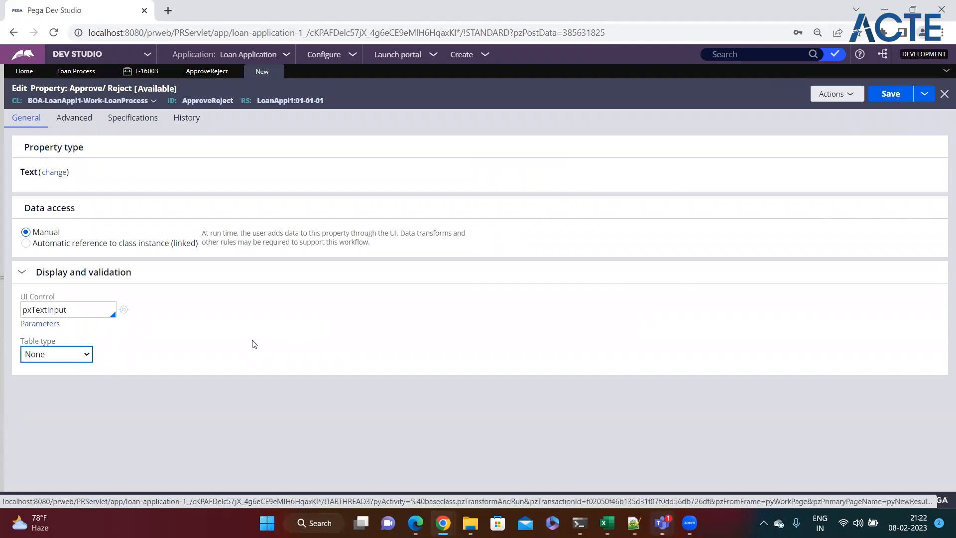
Set the property's table type to Local List with the values Approve and Reject, and save the property
left_click(169, 348)
left_click_drag(19, 341, 60, 344)
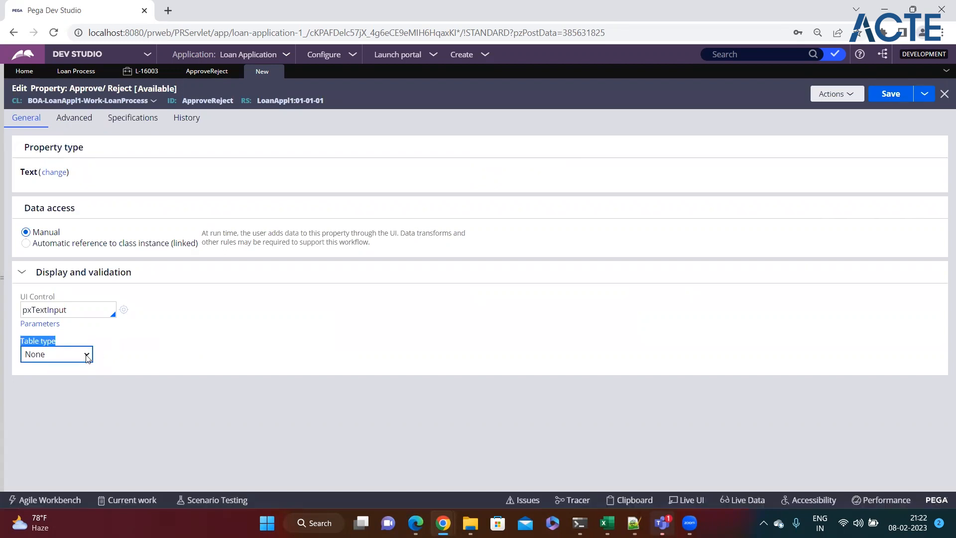
left_click(87, 355)
left_click(70, 381)
left_click(75, 404)
type("Approve")
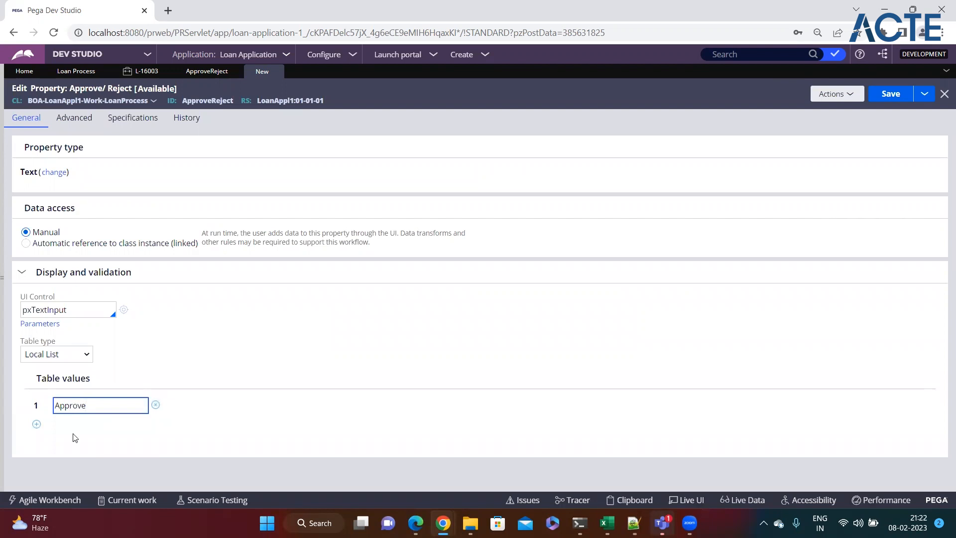
left_click(36, 424)
type("Re")
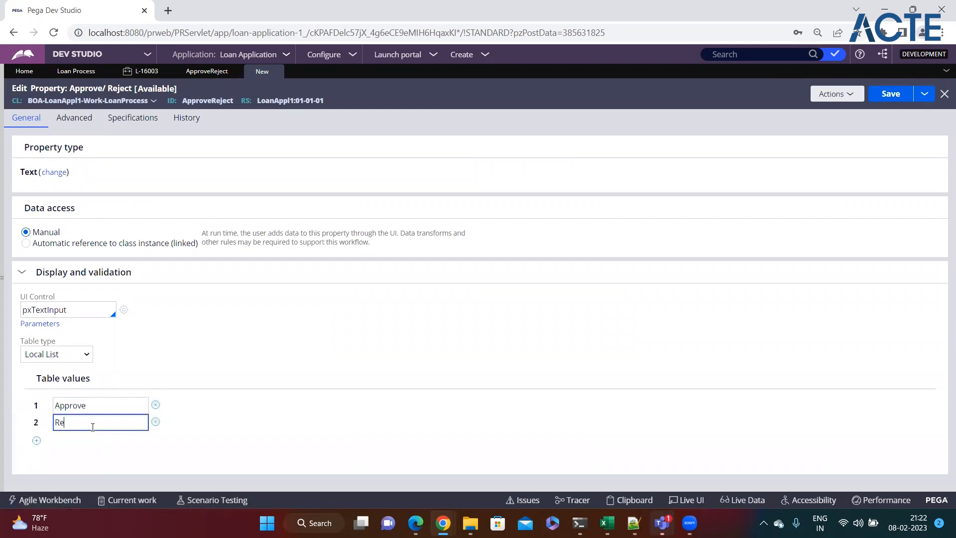
type("ject")
left_click(318, 325)
left_click(887, 96)
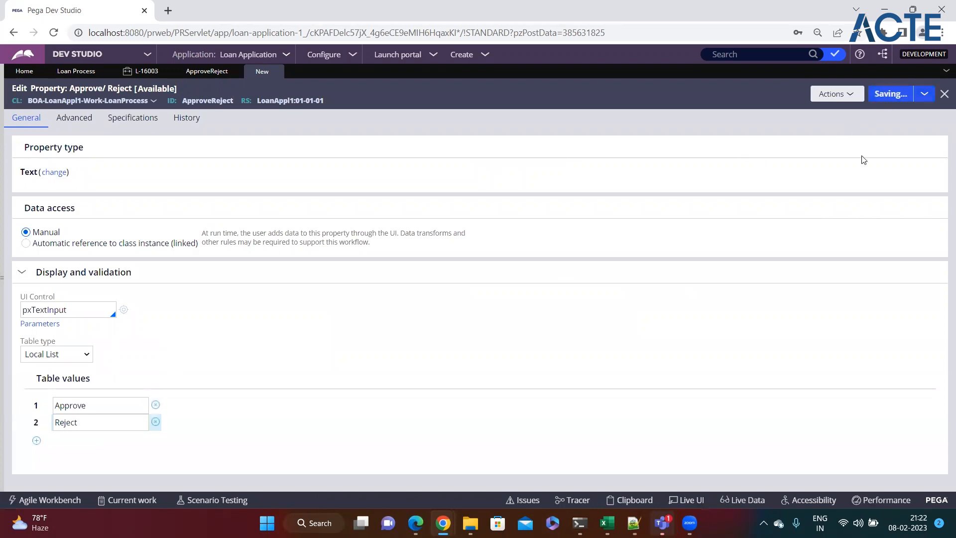
Return to the radio buttons' cell properties in the section and set their orientation to Horizontal
left_click(199, 74)
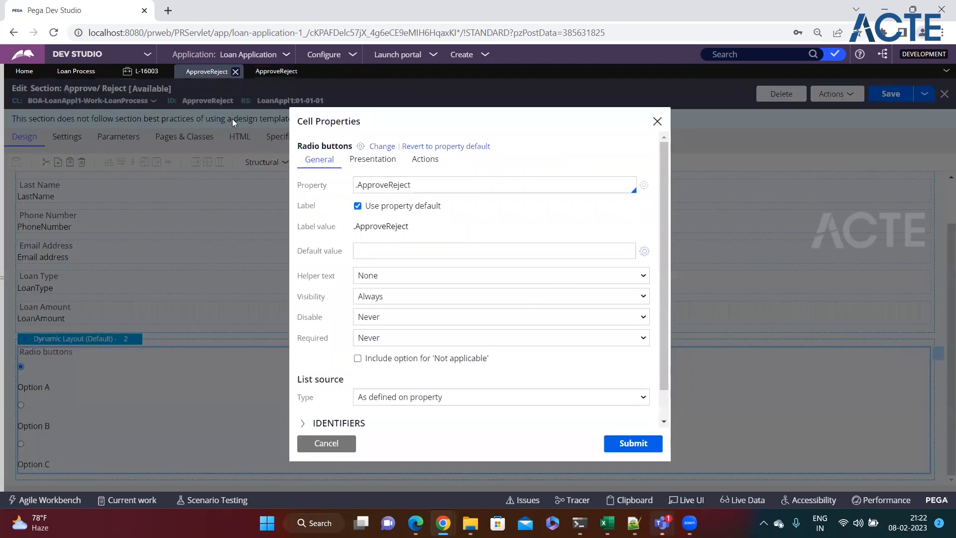
scroll(447, 334, "down", 2)
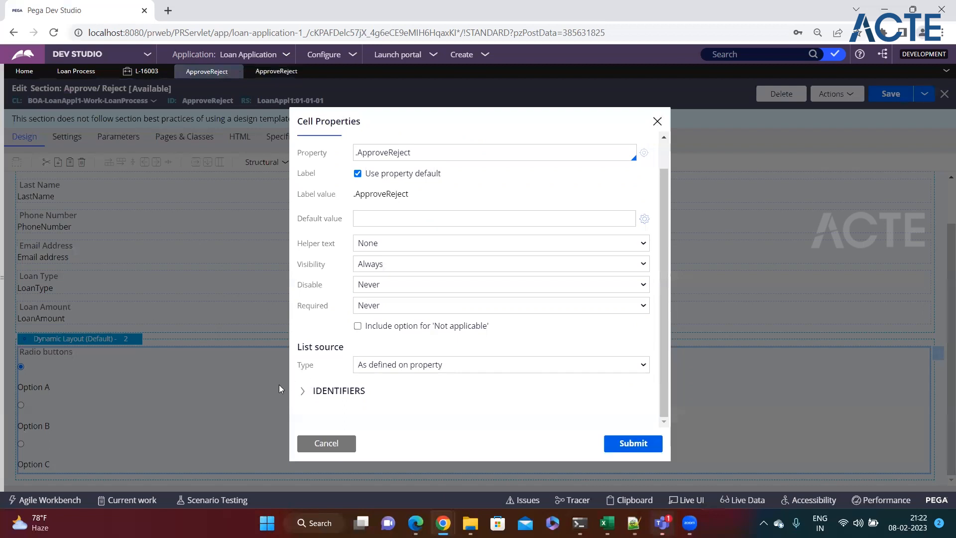
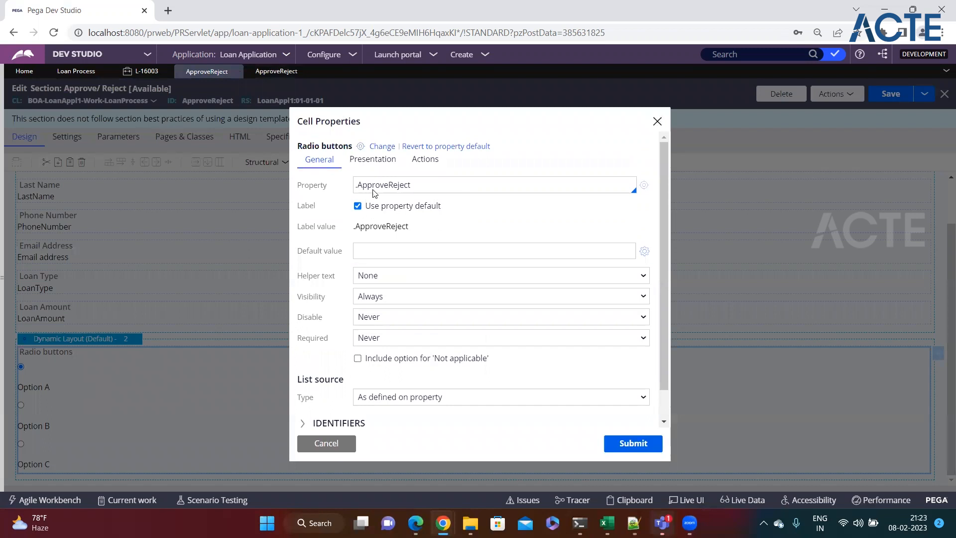
left_click(375, 160)
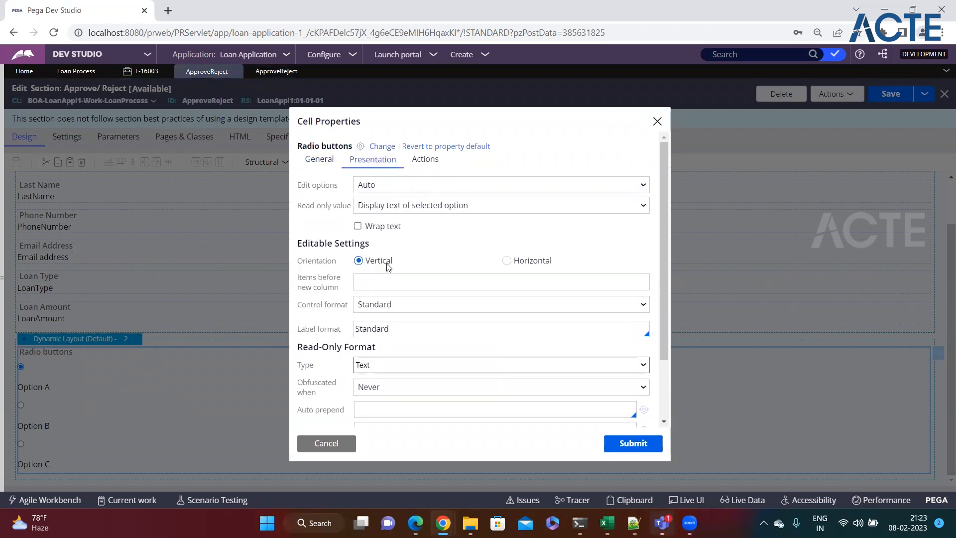
left_click(507, 261)
Turn off the use of the property default for the radio buttons' label
left_click(316, 166)
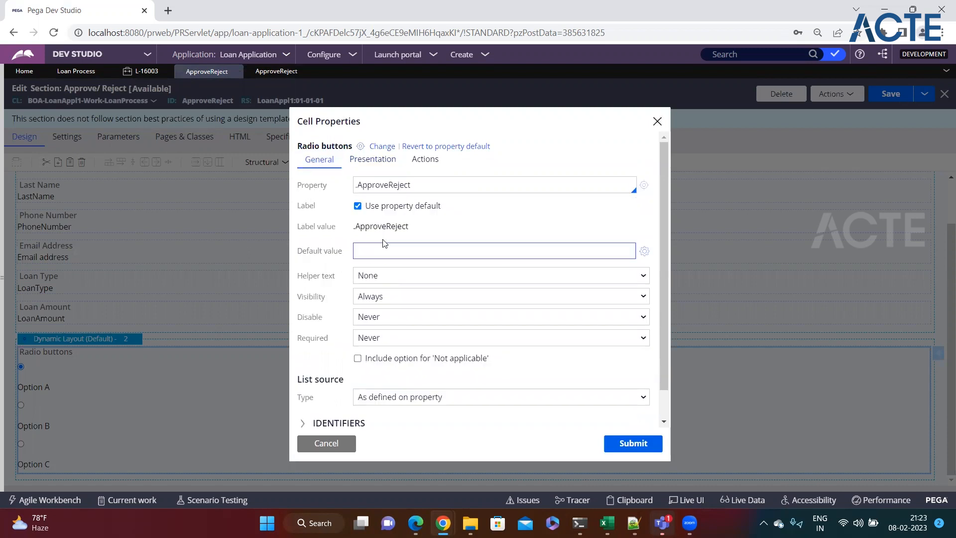
left_click_drag(301, 227, 344, 234)
left_click(413, 232)
left_click(422, 230)
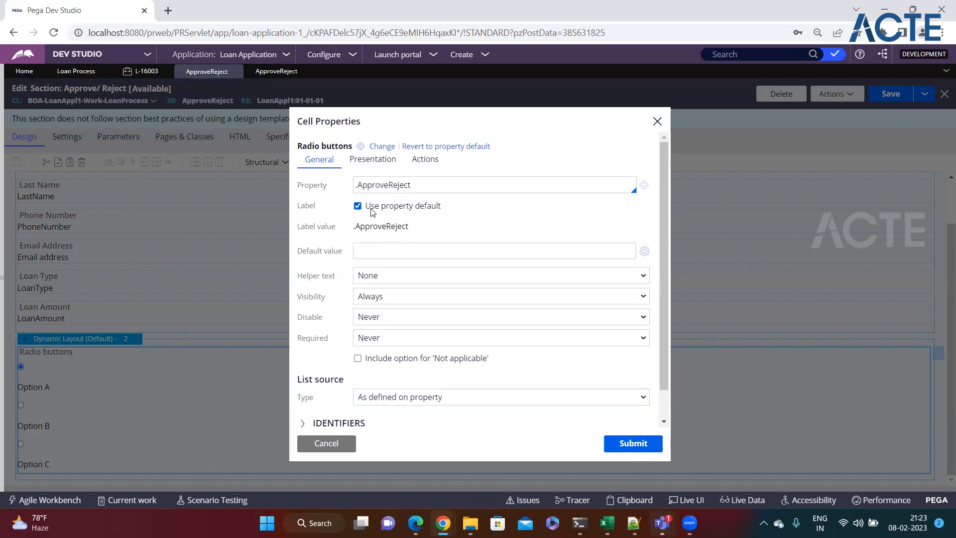
left_click_drag(366, 206, 403, 210)
left_click(452, 211)
left_click_drag(380, 206, 467, 218)
left_click(466, 218)
left_click(358, 206)
left_click_drag(355, 226, 412, 225)
left_click_drag(316, 229, 339, 230)
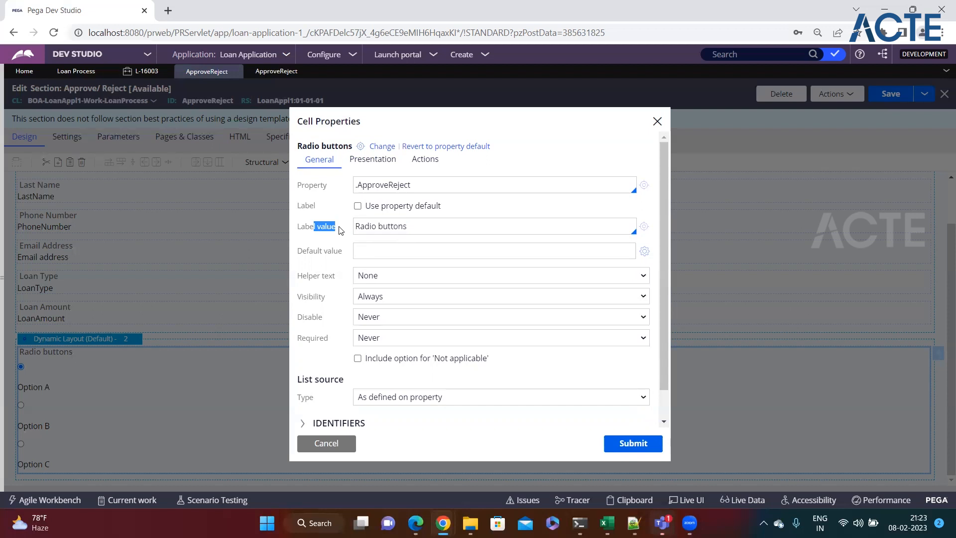
Set the radio buttons' label value to "Please select" and apply the cell properties
triple_click(427, 226)
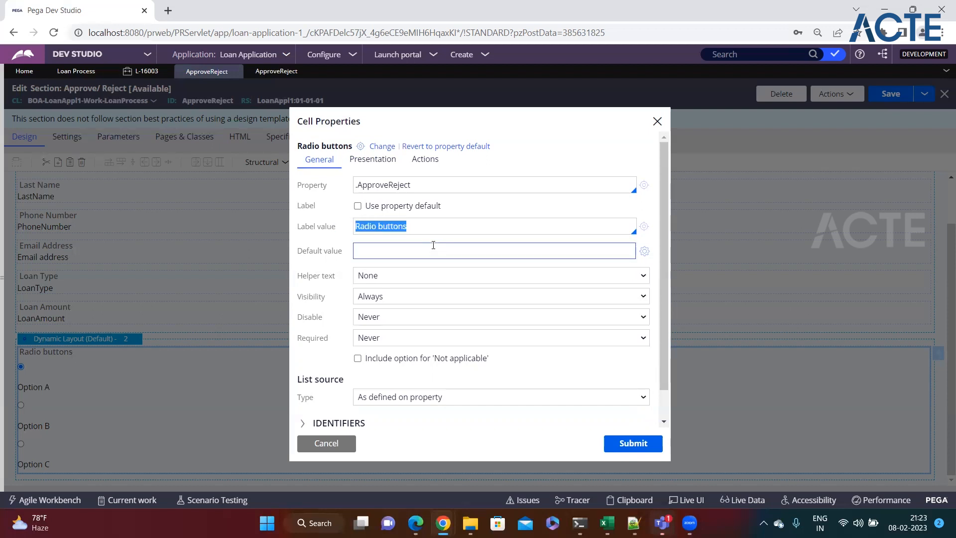
type("PLea")
key("BackSpace")
key("BackSpace")
key("BackSpace")
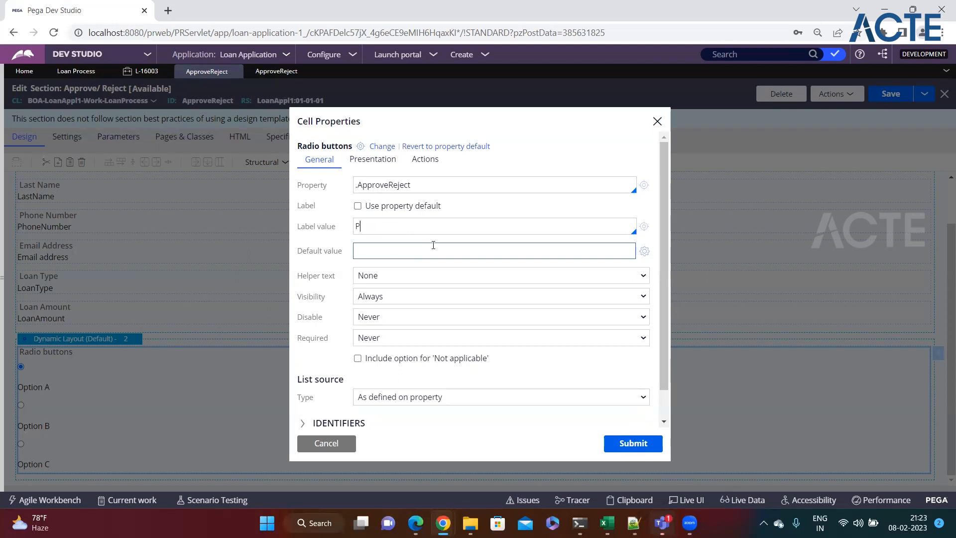
type("ease seldc")
left_click(630, 445)
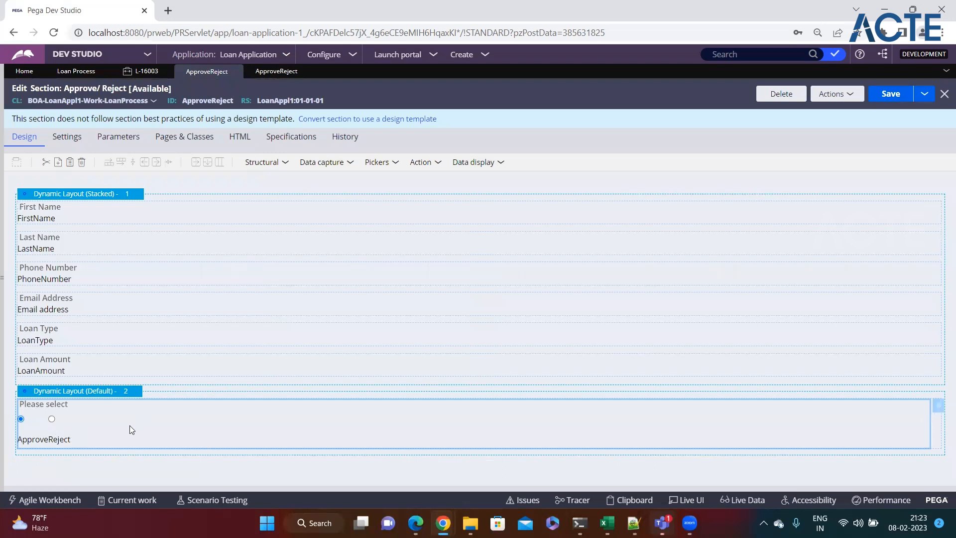
left_click(938, 413)
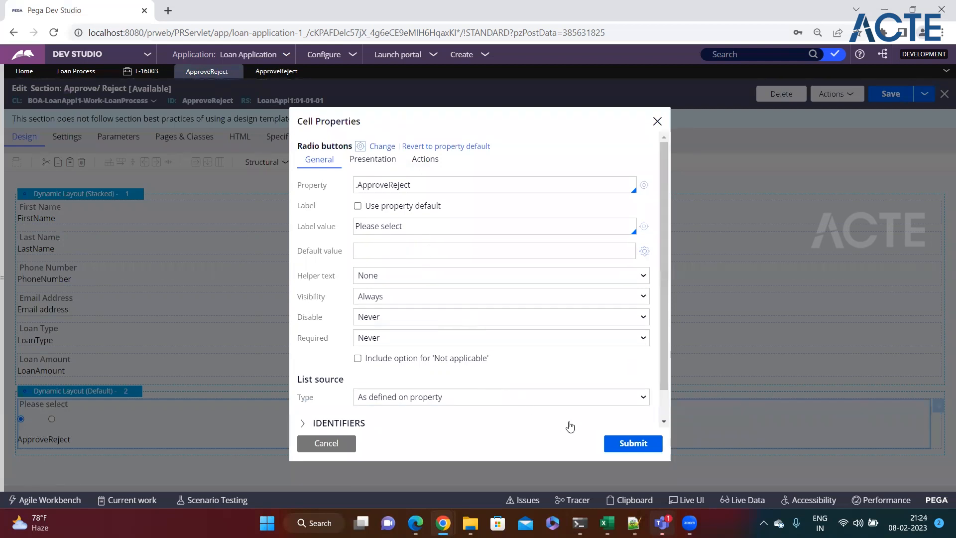
left_click(647, 445)
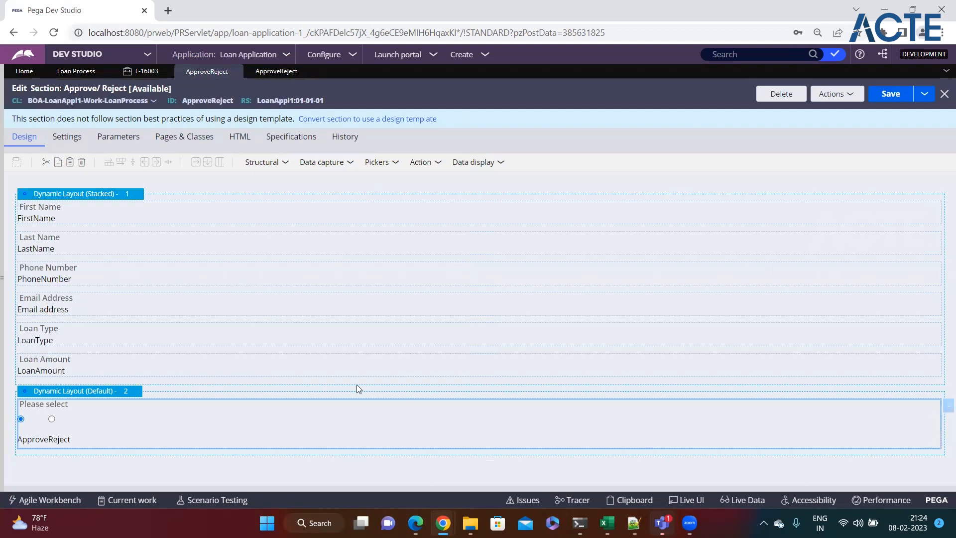
Test whether the Email address field on the case's approval form accepts text, and return to the ApproveReject section
left_click(98, 393)
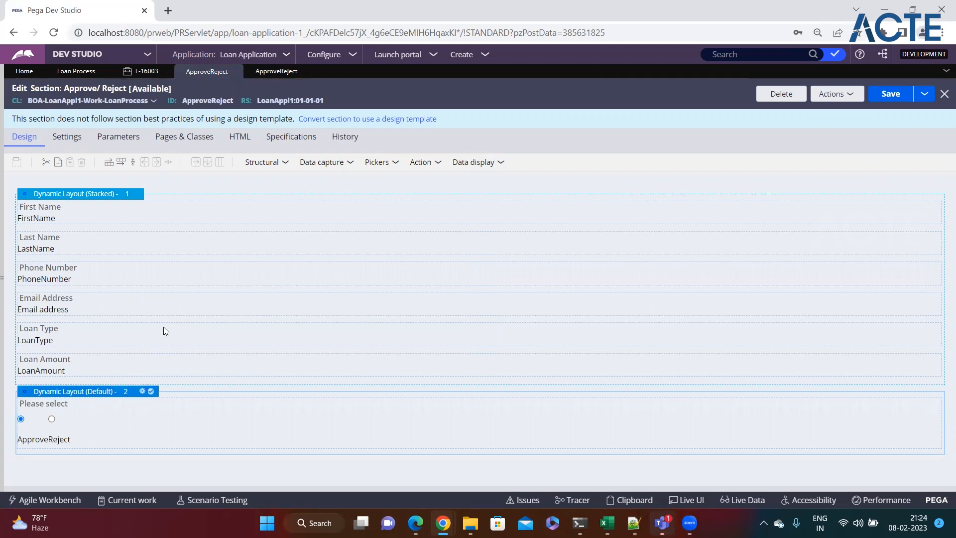
left_click(350, 163)
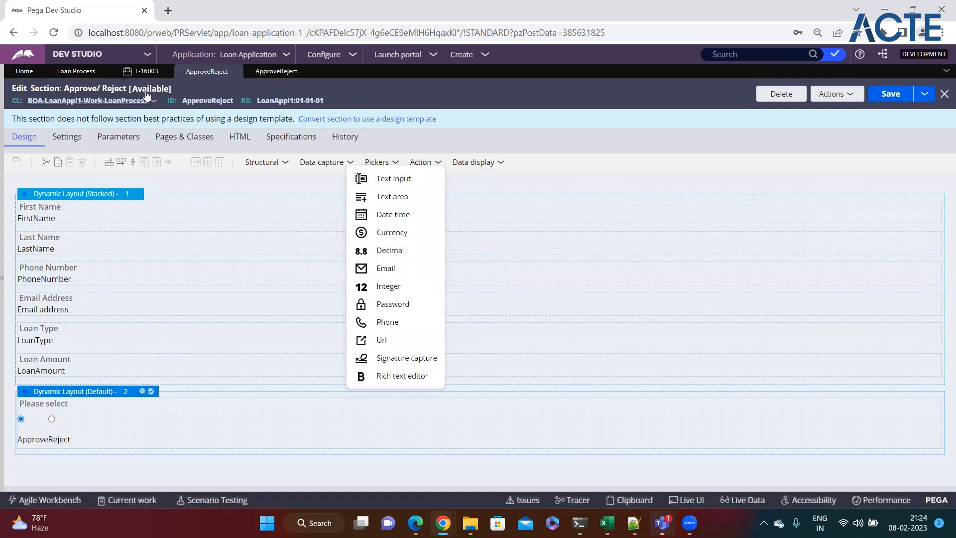
left_click(144, 71)
left_click(298, 249)
left_click(293, 283)
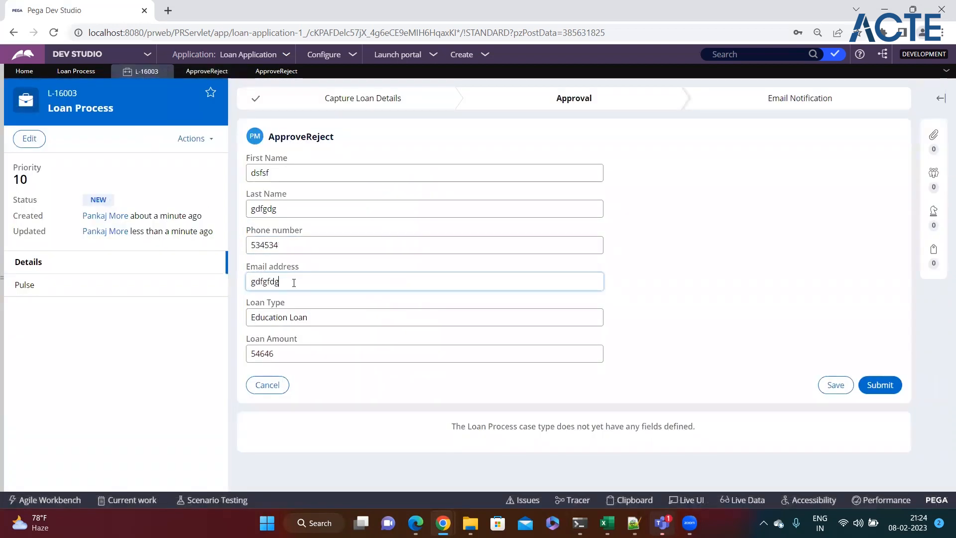
type("dfsdf")
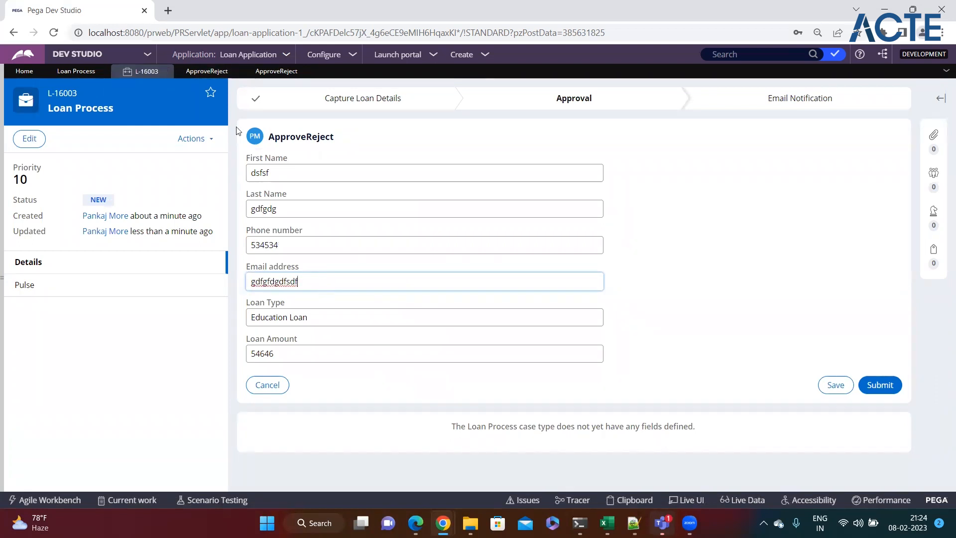
left_click(277, 71)
left_click(206, 72)
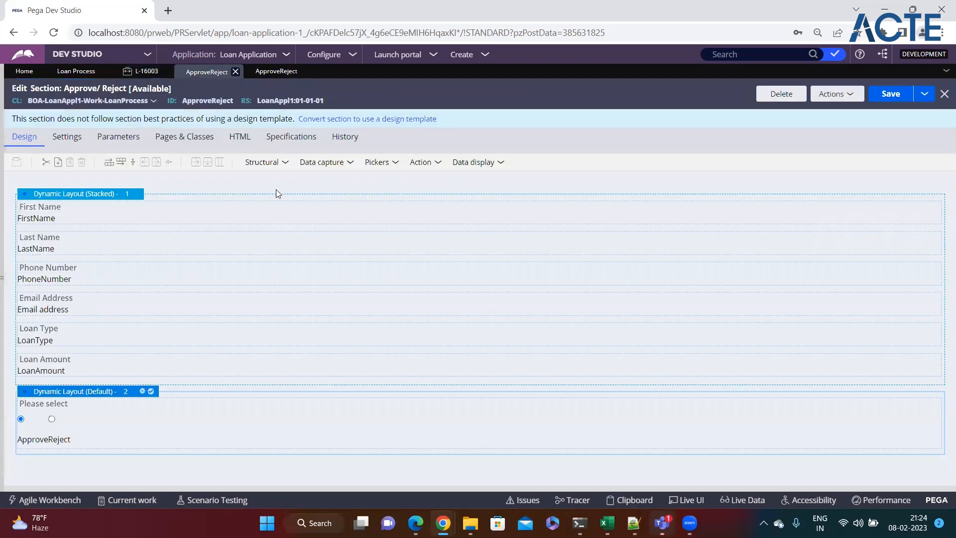
Add a text area below the ApproveReject radio buttons and bind it to the property .RejectionComments
left_click(350, 163)
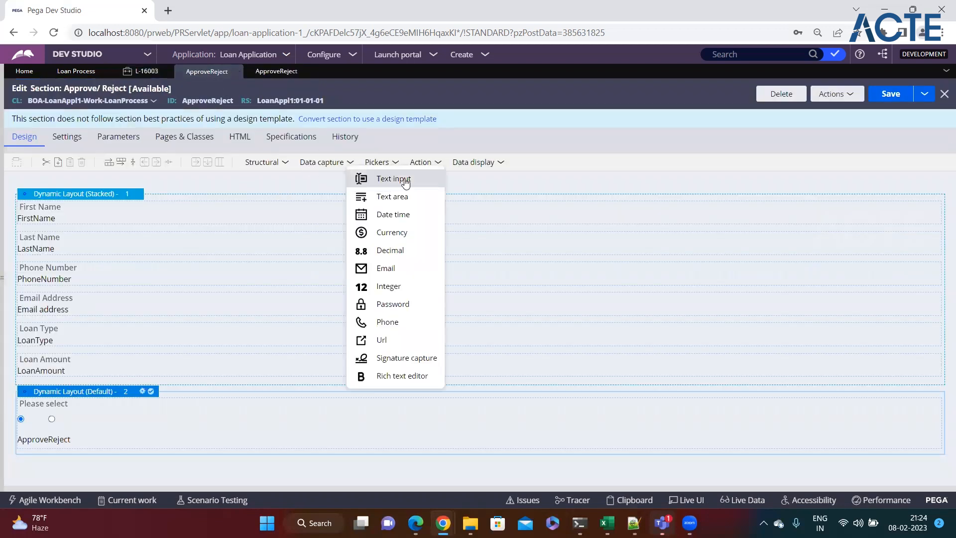
left_click_drag(396, 202, 245, 462)
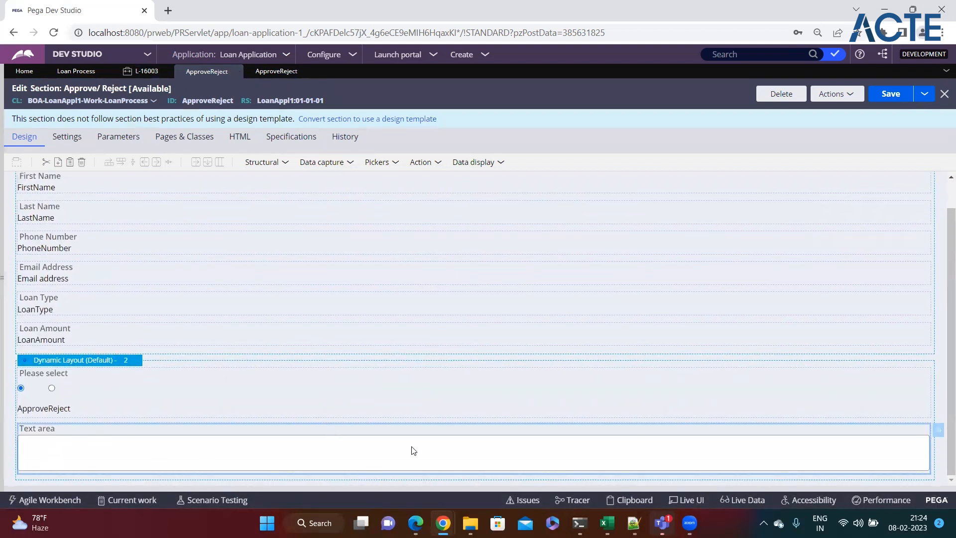
left_click(940, 432)
left_click(379, 185)
type(".Reject")
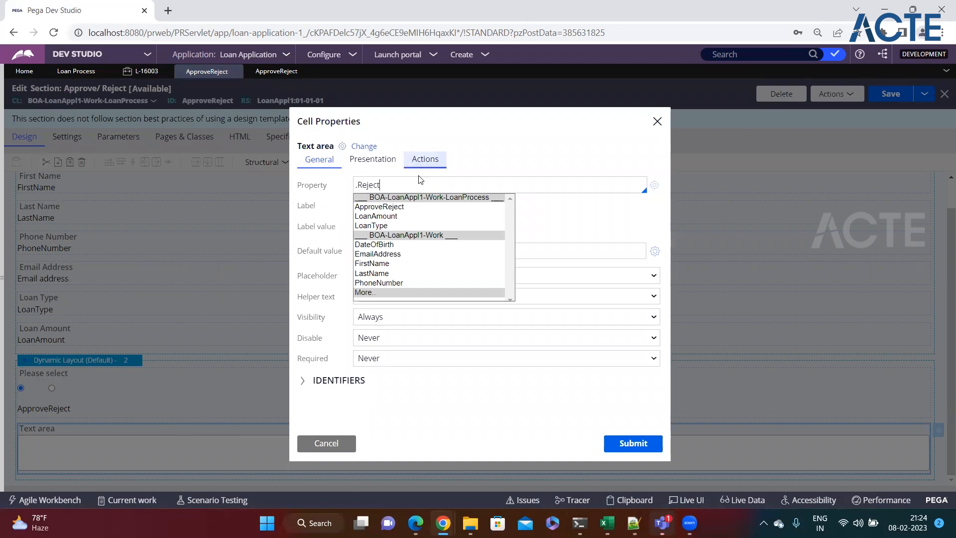
type("ion")
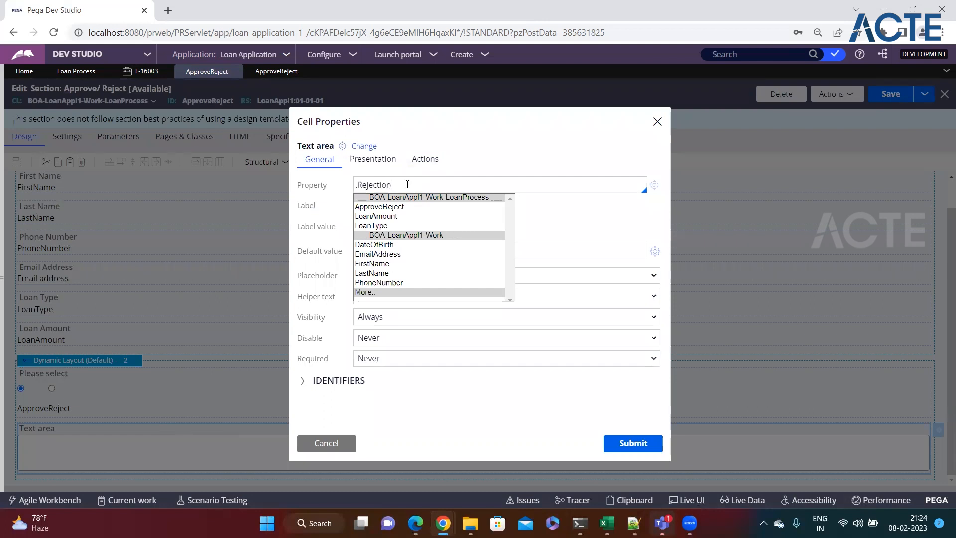
type("Comments")
Create the RejectionComments property as a Text property and save it
left_click(654, 185)
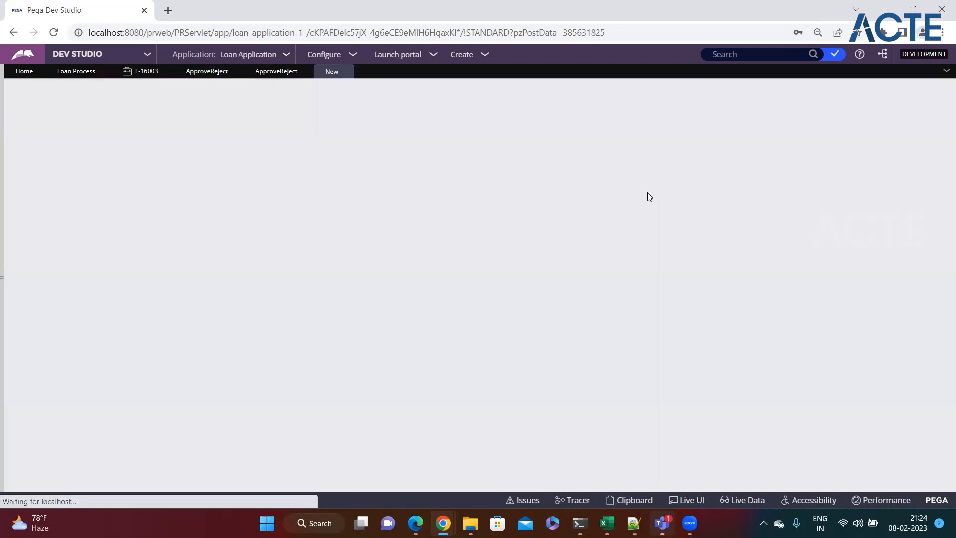
left_click(896, 92)
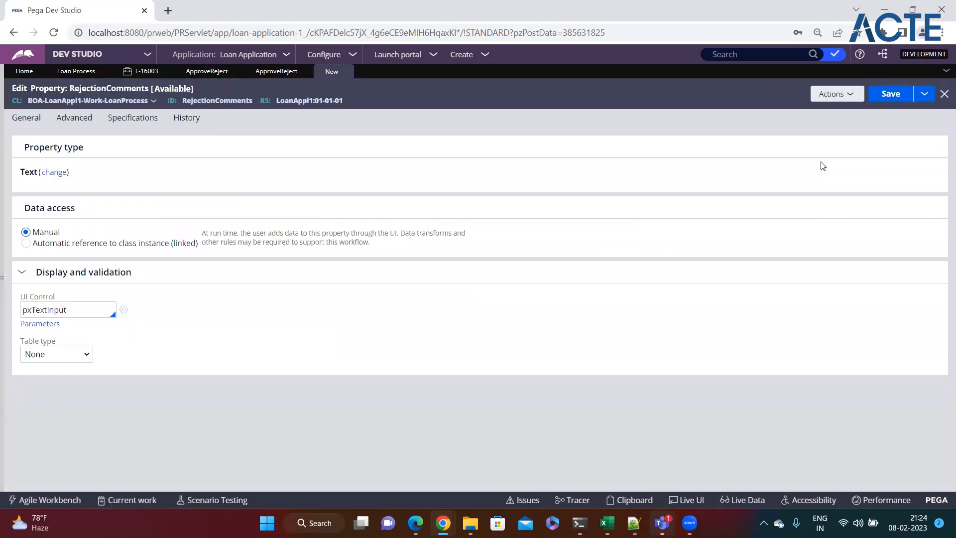
left_click(884, 96)
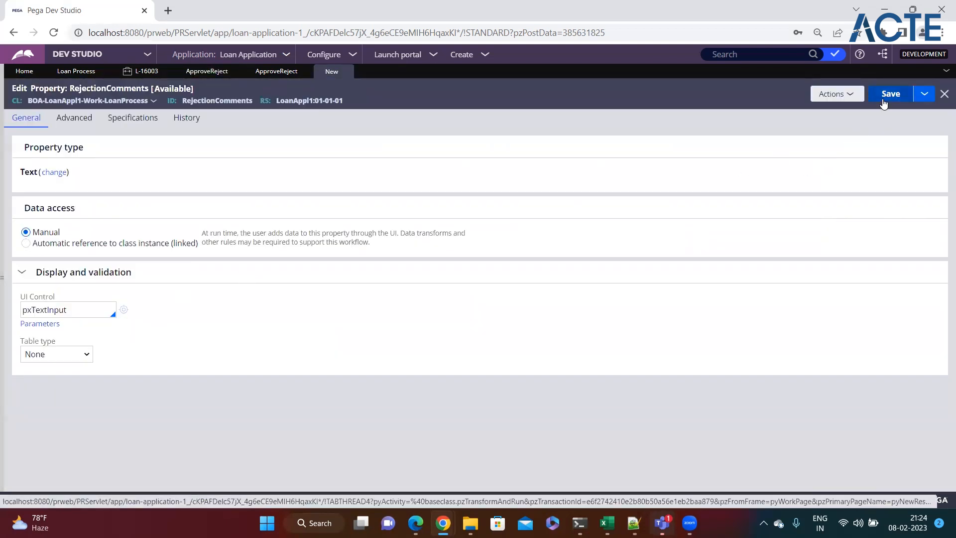
Back in the Approve/Reject section, label the text area Rejection Comments instead of the property default and open its presentation settings
left_click(268, 73)
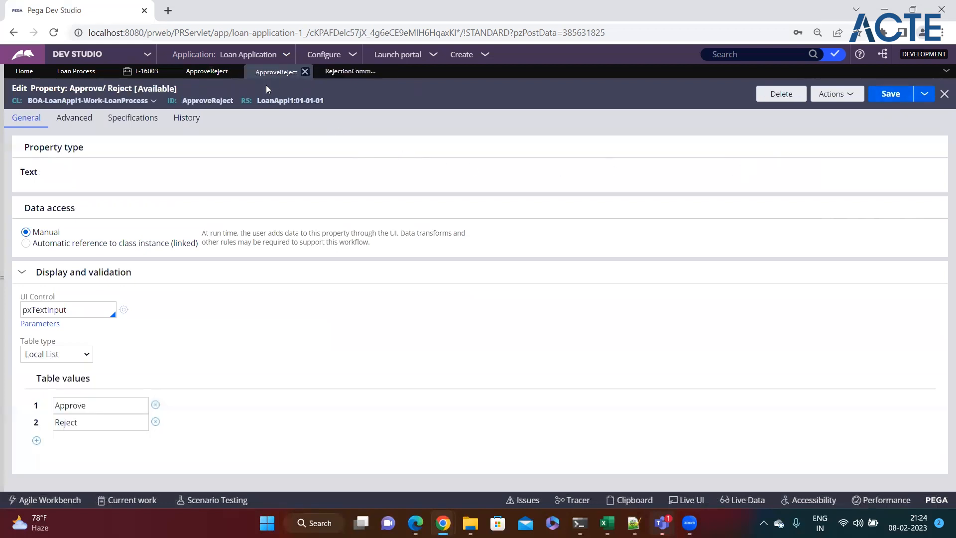
left_click(206, 73)
left_click(358, 205)
triple_click(419, 226)
type("Rejection Comments")
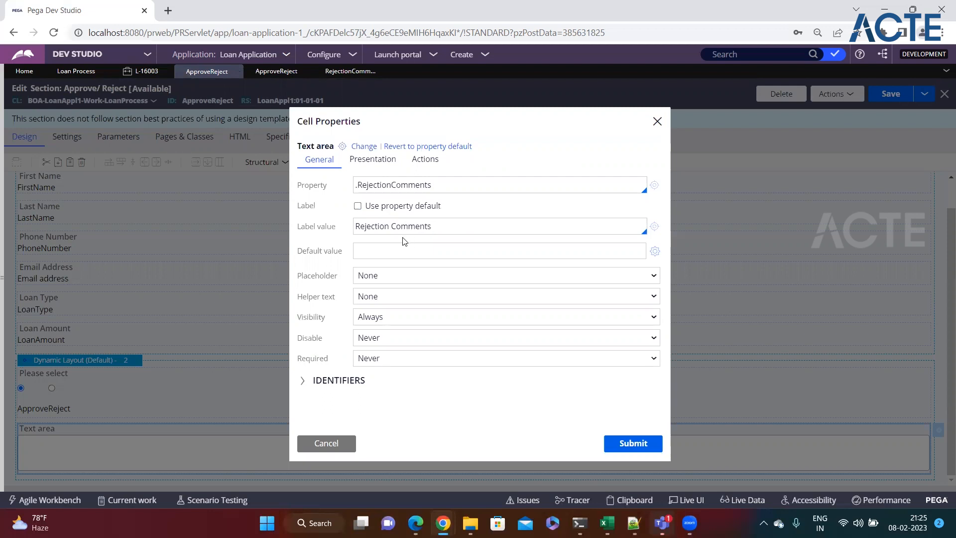
left_click(370, 160)
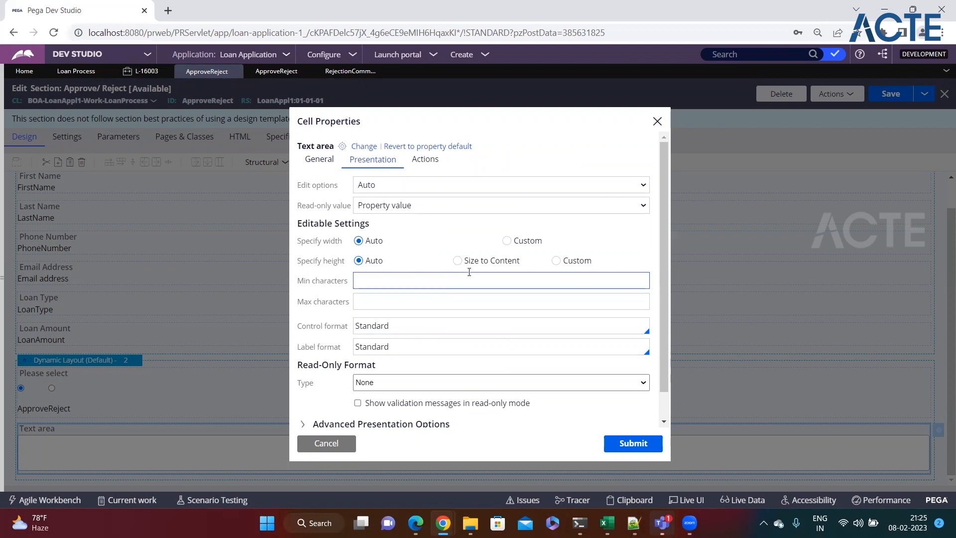
Try the Size to Content and Custom heights and the Custom width for the text area, returning both to Auto
scroll(498, 274, "down", 1)
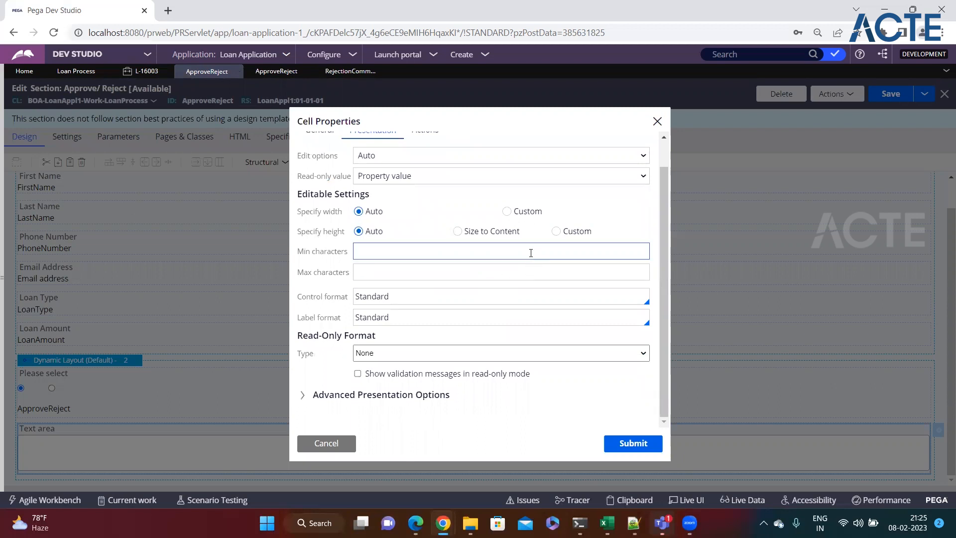
left_click(457, 231)
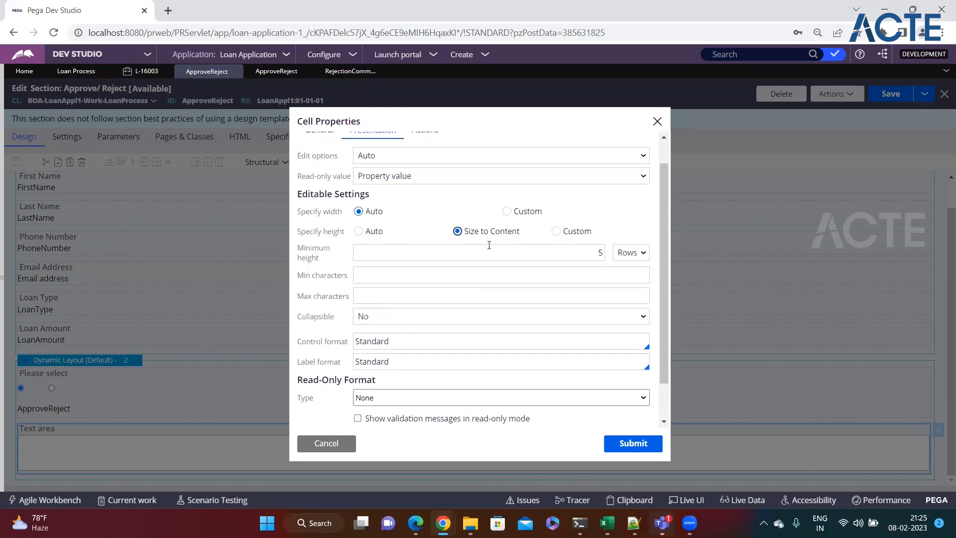
left_click(556, 231)
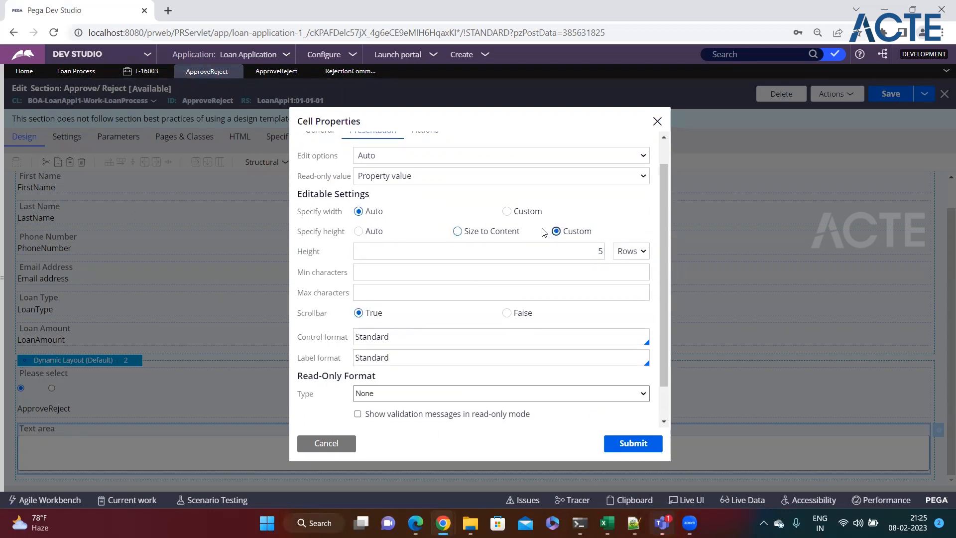
left_click(507, 212)
left_click(359, 213)
left_click(359, 231)
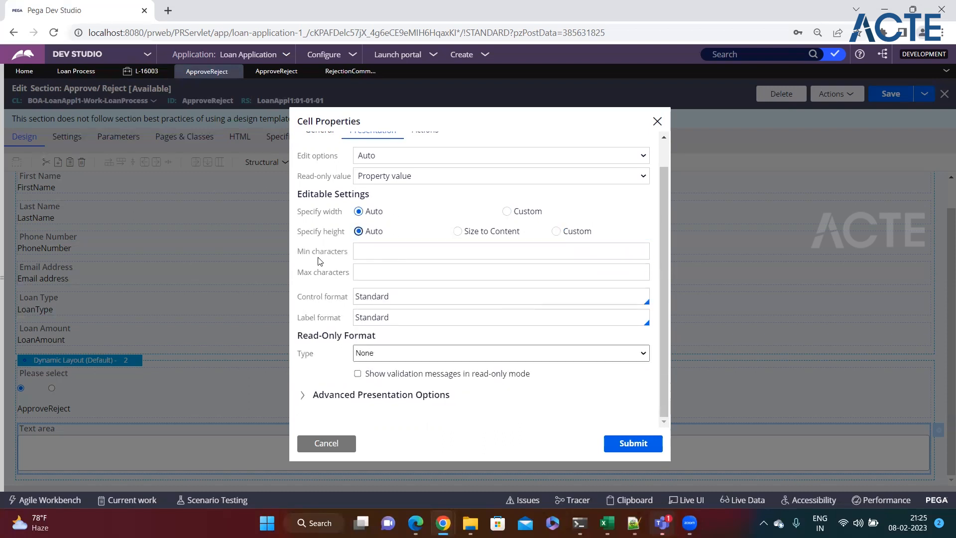
Limit the text area to a minimum of 15 and a maximum of 500 characters and enable the character counter
left_click(419, 257)
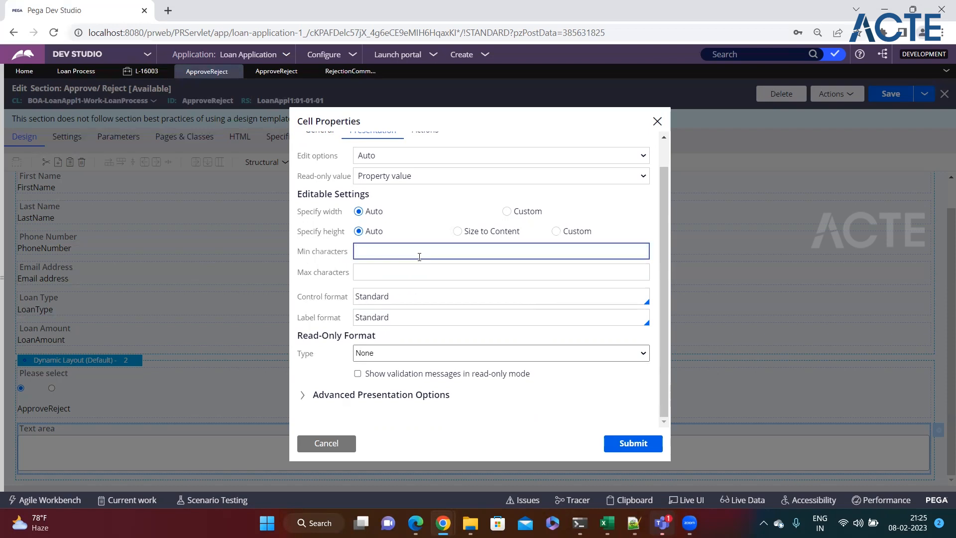
type("15")
left_click(427, 274)
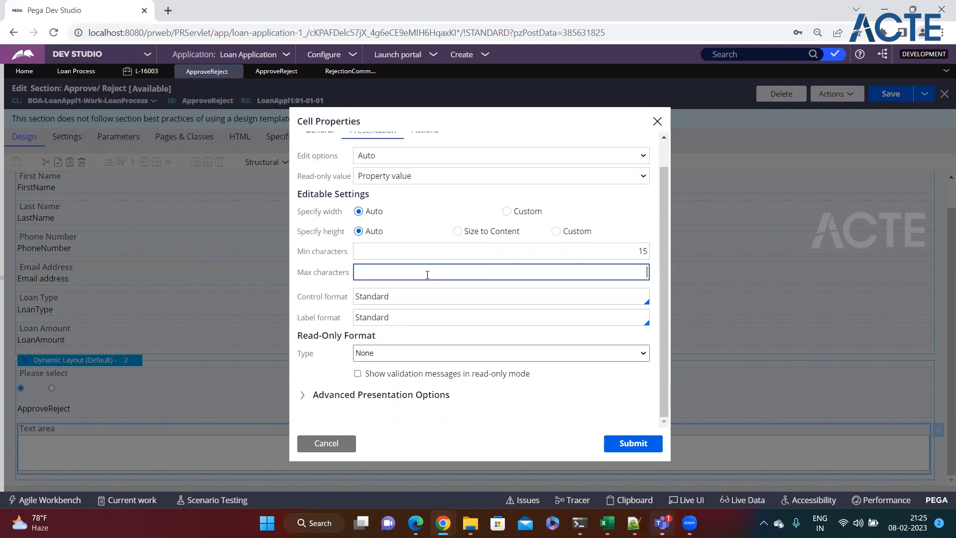
type("500")
left_click(313, 313)
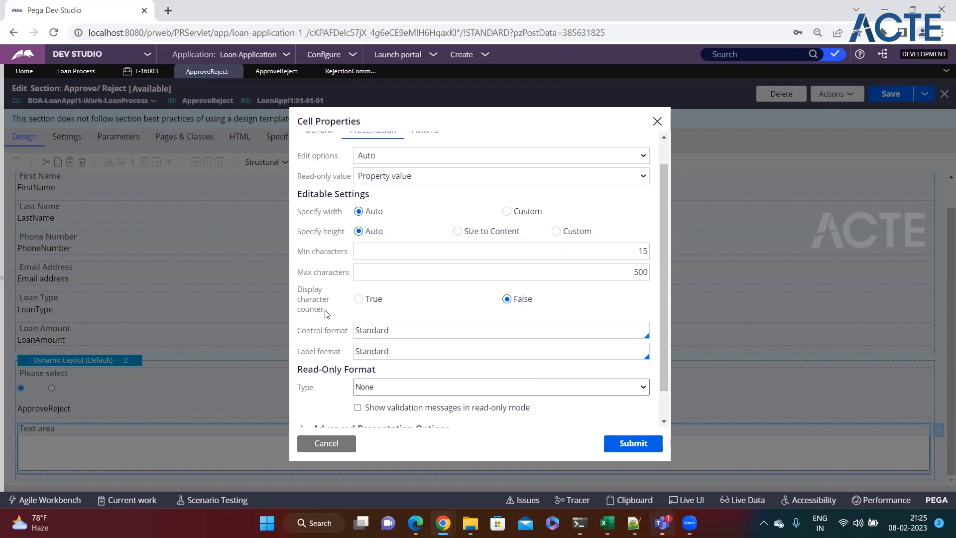
left_click(360, 300)
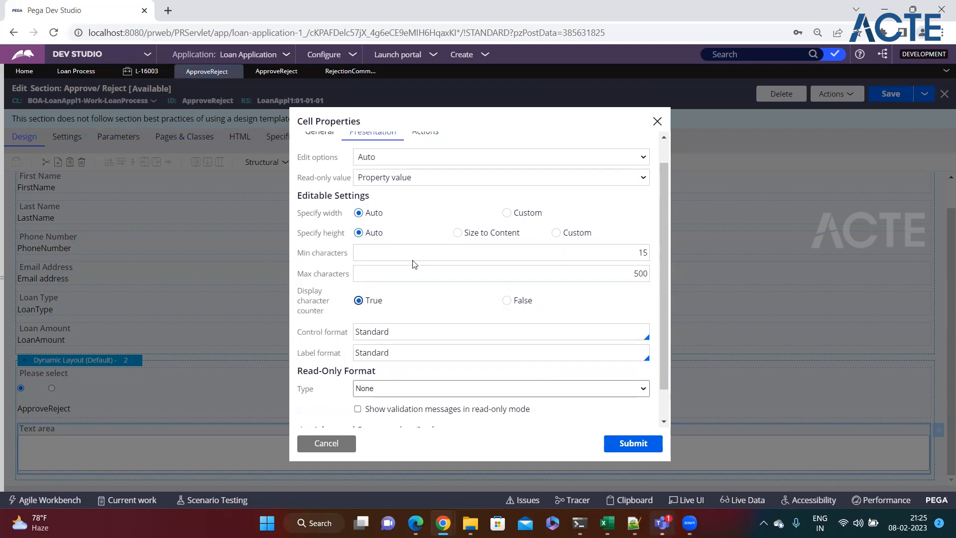
Apply the text area's cell properties and save the Approve/Reject section
scroll(413, 264, "up", 1)
left_click(434, 306)
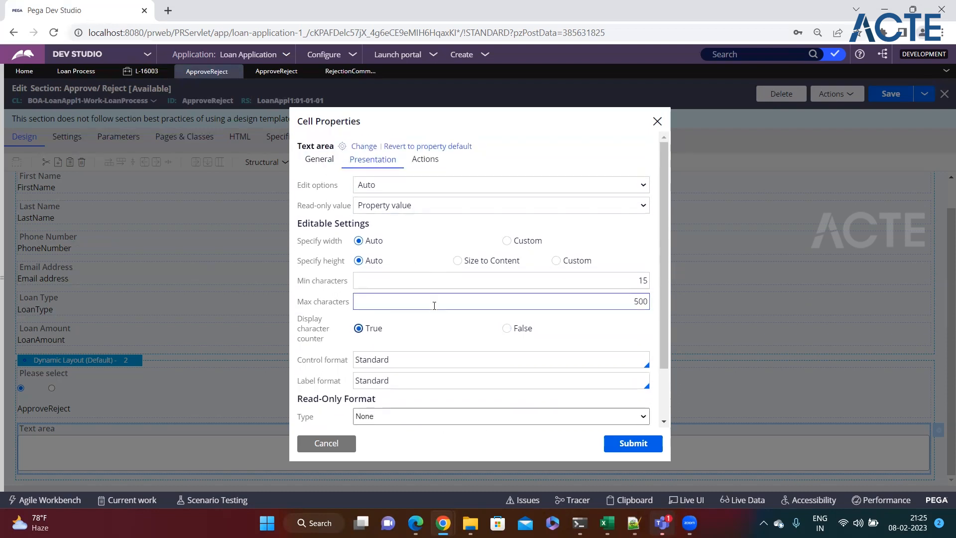
left_click(321, 289)
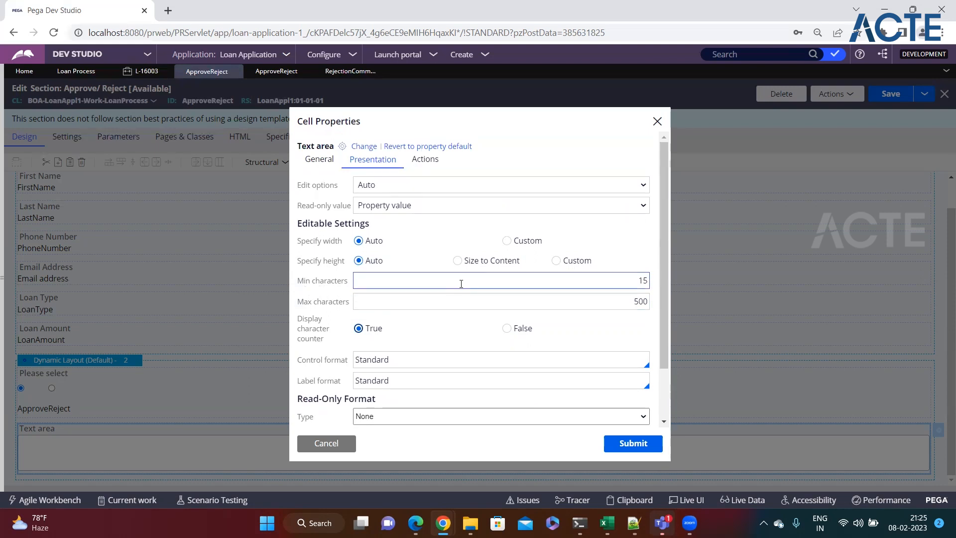
left_click(580, 275)
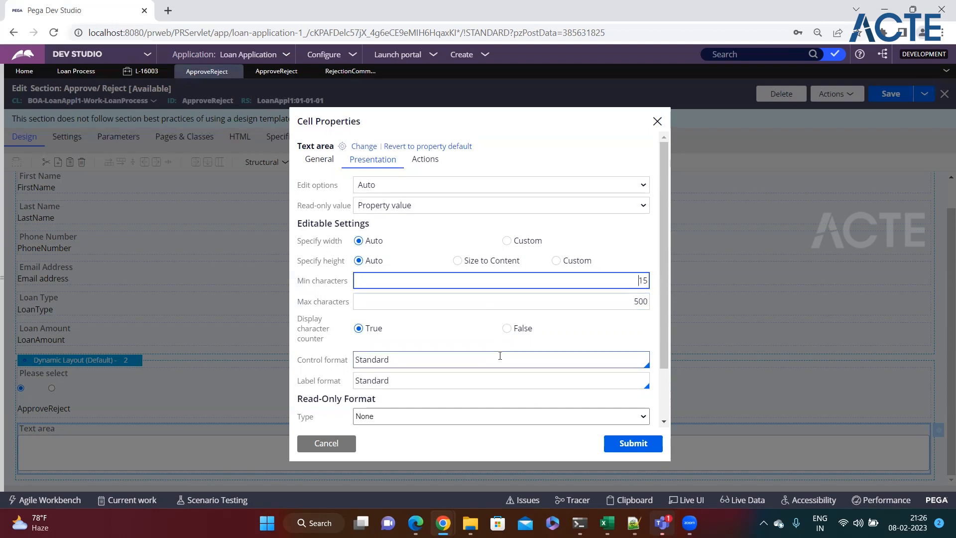
left_click(611, 443)
left_click(891, 94)
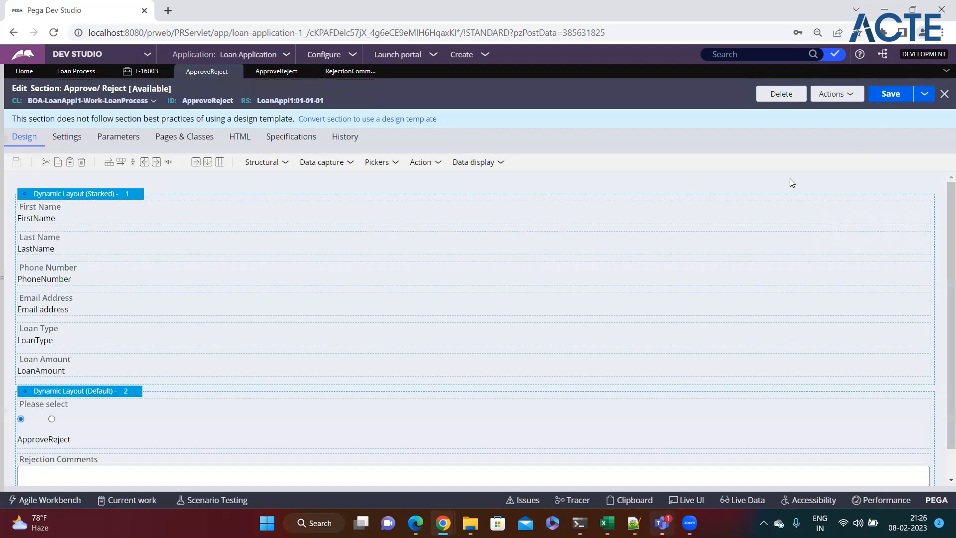
Create a new Loan Process case to test the section
scroll(334, 261, "down", 2)
scroll(334, 265, "up", 1)
scroll(334, 264, "down", 1)
scroll(333, 264, "up", 1)
left_click(485, 61)
mouse_move(511, 69)
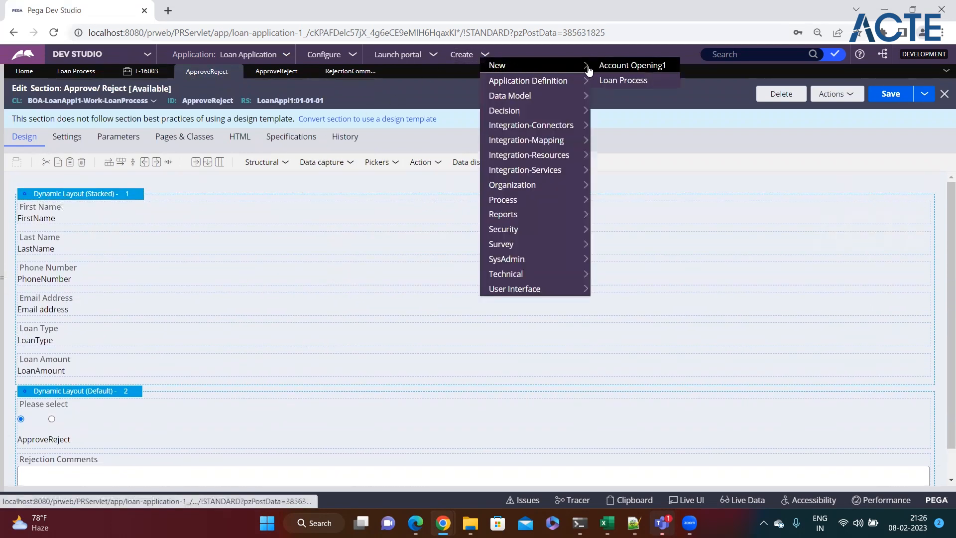
left_click(609, 83)
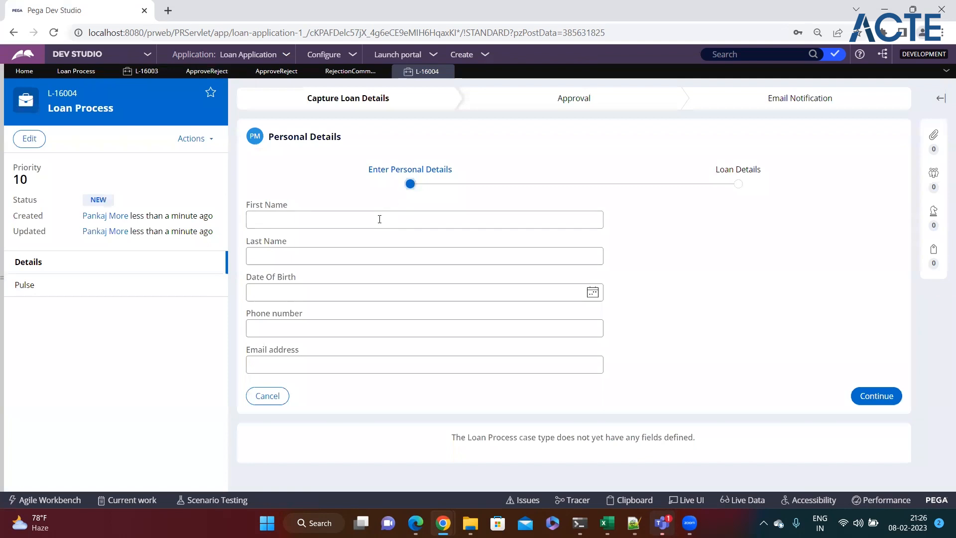
Fill in the applicant's first name, last name, date of birth, phone number and email address, and continue to the loan details
left_click(298, 224)
type("pankaj")
left_click(262, 263)
type("test")
left_click(591, 293)
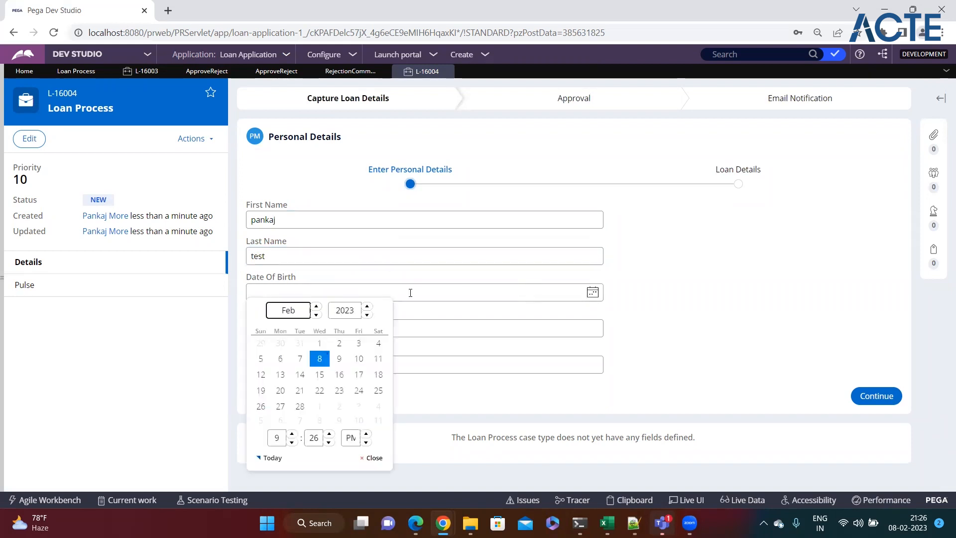
left_click(321, 342)
left_click(270, 333)
type("4353535")
left_click(293, 360)
type("dgdgfdfgdg")
left_click(876, 396)
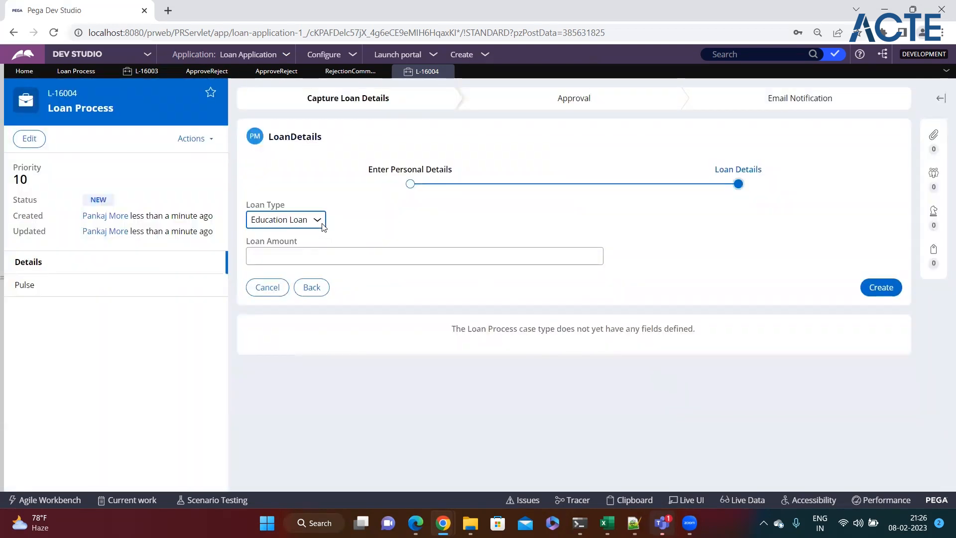
Set the loan type to Home Loan and the loan amount to 45345, and create the case
left_click(322, 224)
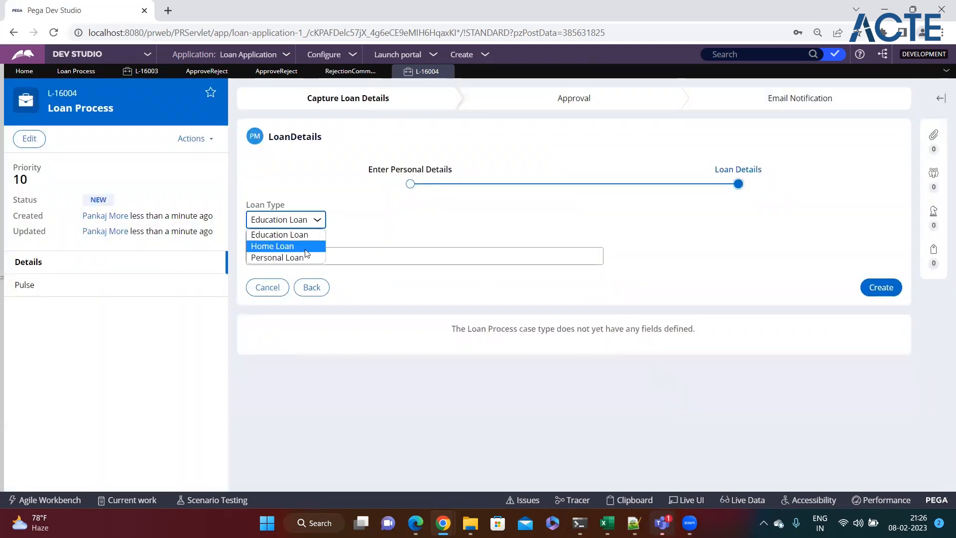
left_click(269, 245)
left_click(266, 256)
type("45345")
left_click(881, 288)
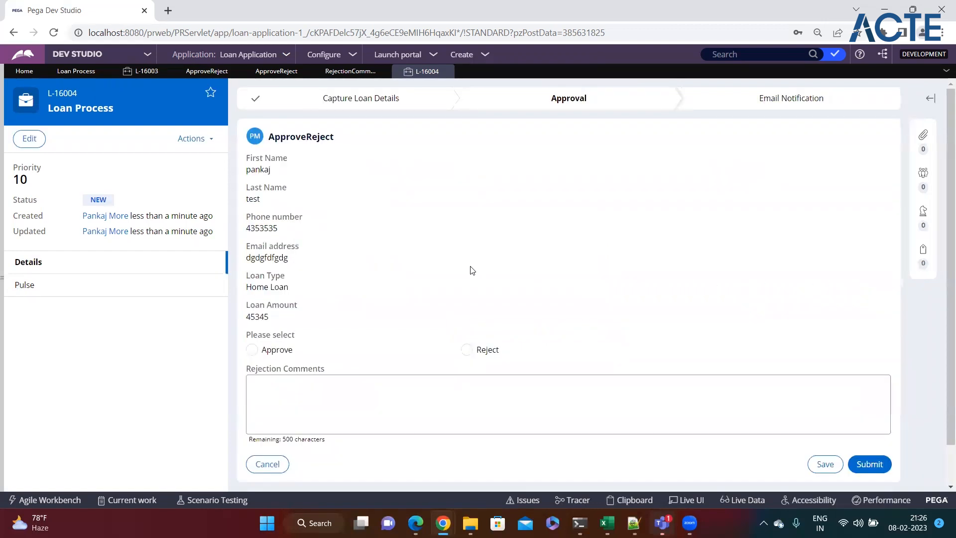
Review the applicant and loan details on the approval form and the character counter under Rejection Comments
mouse_move(250, 160)
left_mouse_down()
mouse_move(265, 180)
mouse_move(258, 168)
left_mouse_up()
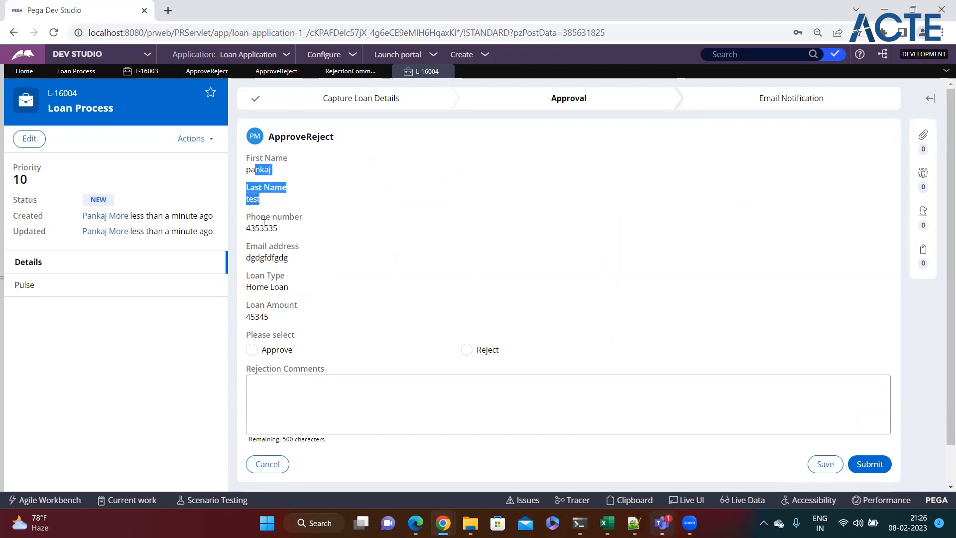
double_click(263, 228)
double_click(263, 259)
left_click_drag(250, 288, 248, 316)
left_click(308, 294)
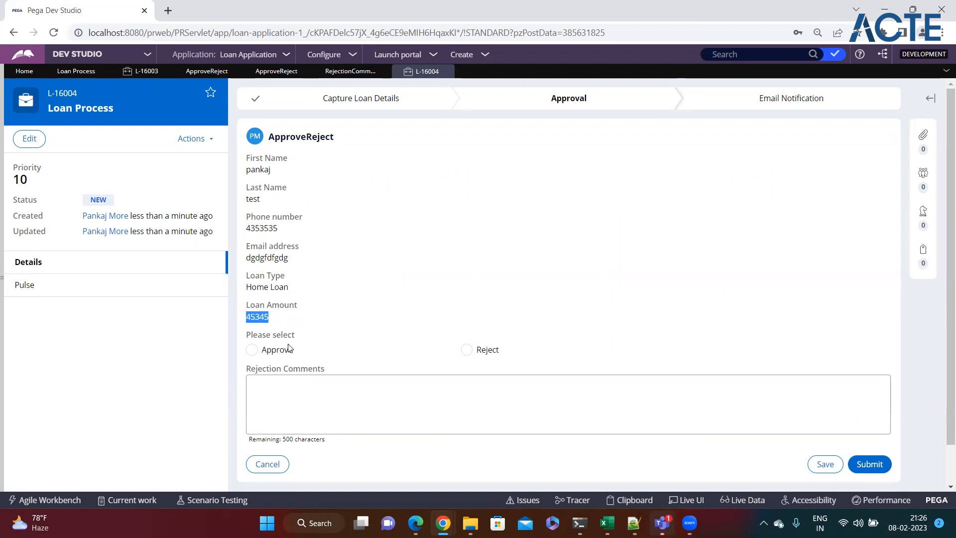
scroll(319, 363, "down", 2)
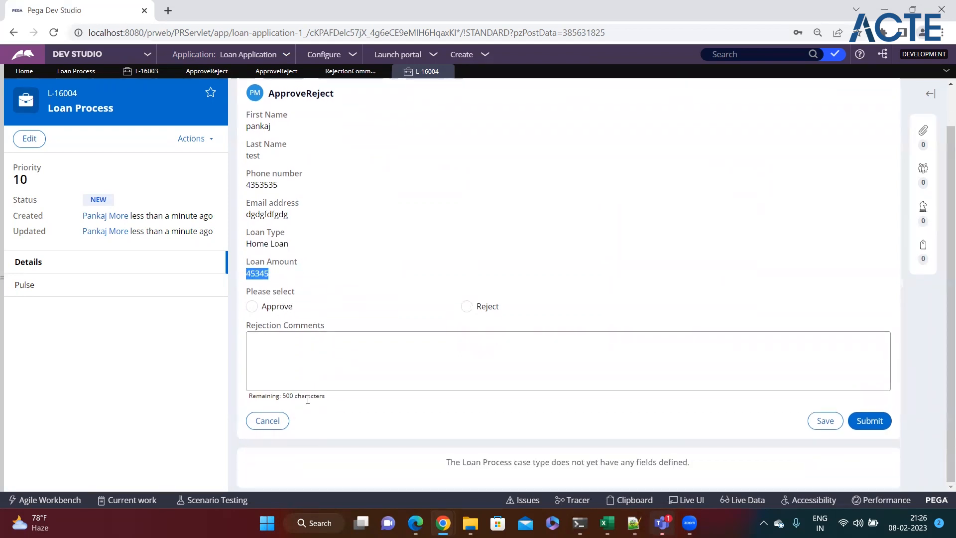
mouse_move(332, 398)
left_mouse_down()
mouse_move(253, 405)
mouse_move(329, 399)
left_mouse_up()
left_click(329, 384)
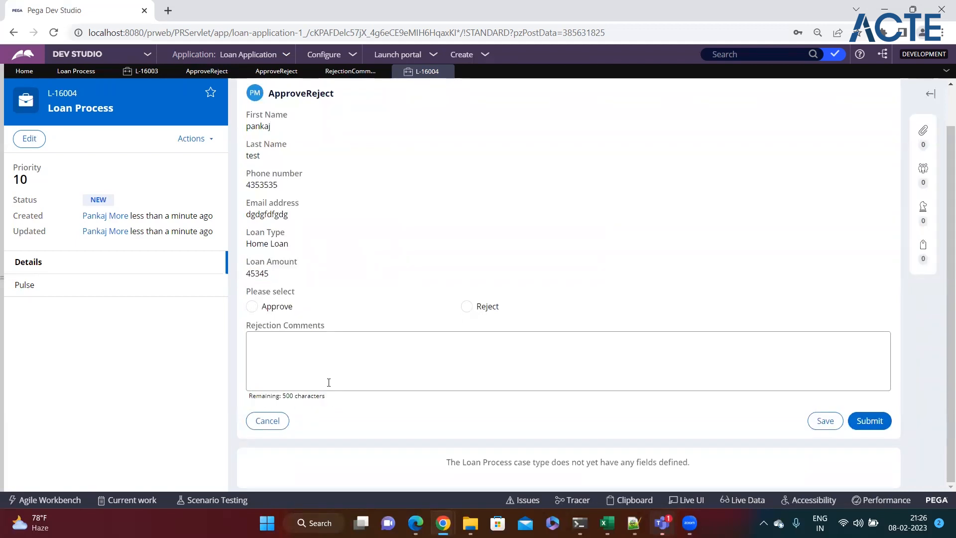
Select Reject and enter "Reject" in Rejection Comments to test the minimum length
left_click(298, 358)
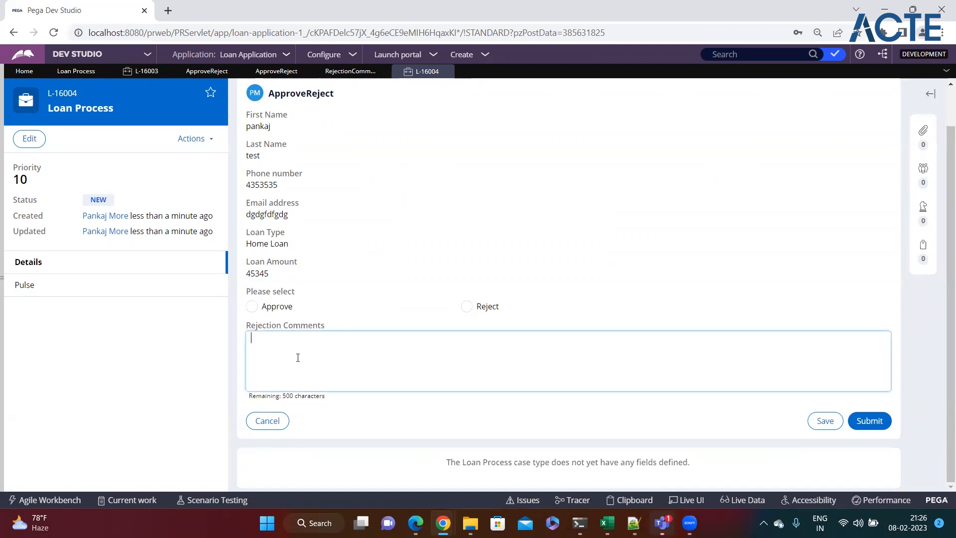
left_click(473, 307)
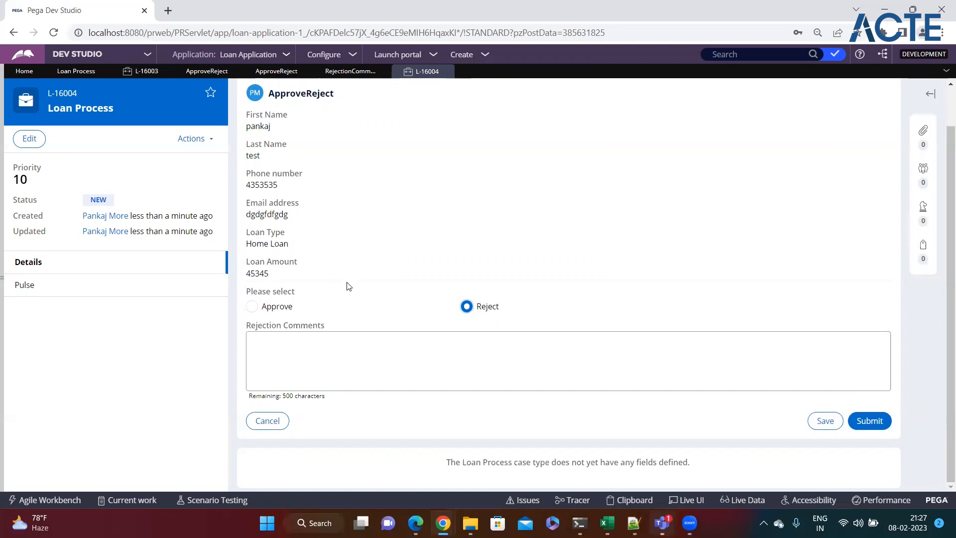
left_click(317, 350)
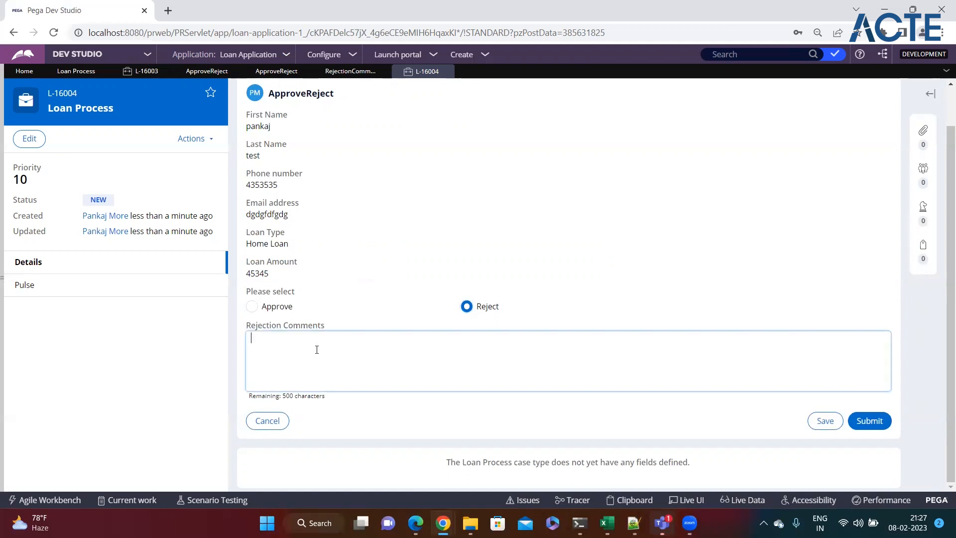
type("Reject")
left_click_drag(287, 396, 302, 396)
left_click(340, 416)
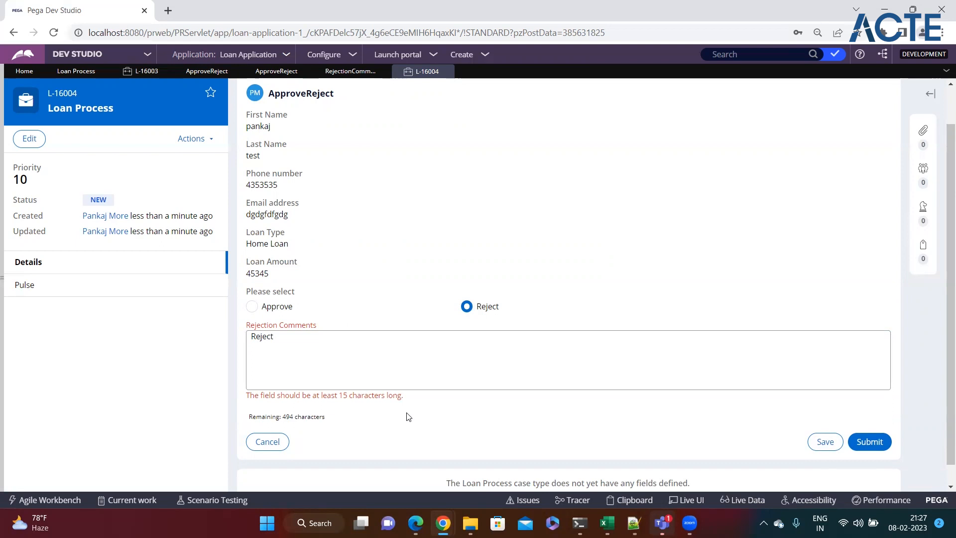
Extend the rejection comment with random text beyond the 15-character minimum and check the remaining-characters counter
left_click_drag(250, 396, 432, 405)
left_click(301, 409)
left_click(439, 407)
left_click(322, 348)
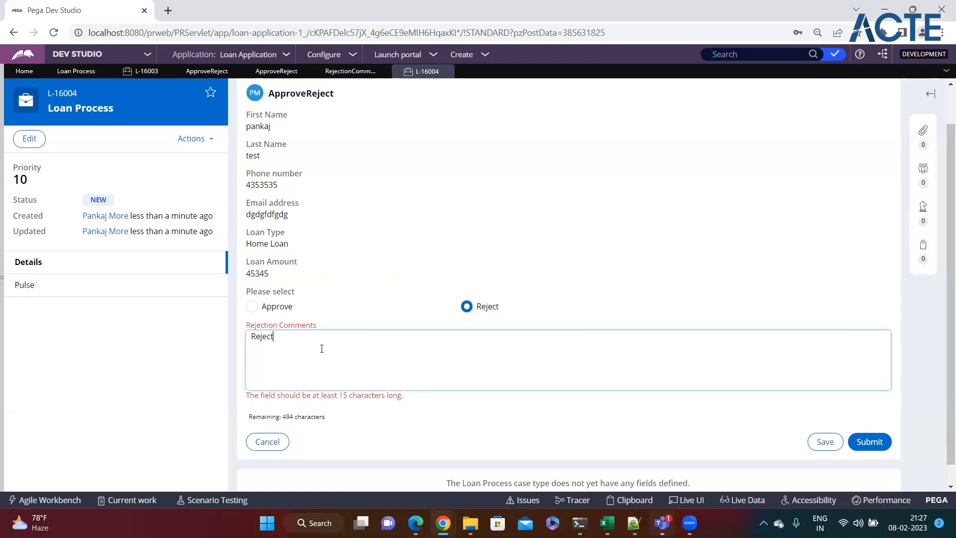
type("ksjdfk sajfkajsfklajsfkljasklf jksalfjakls fjklasjfklajsfkl ajsklfjasklfjaklsfj")
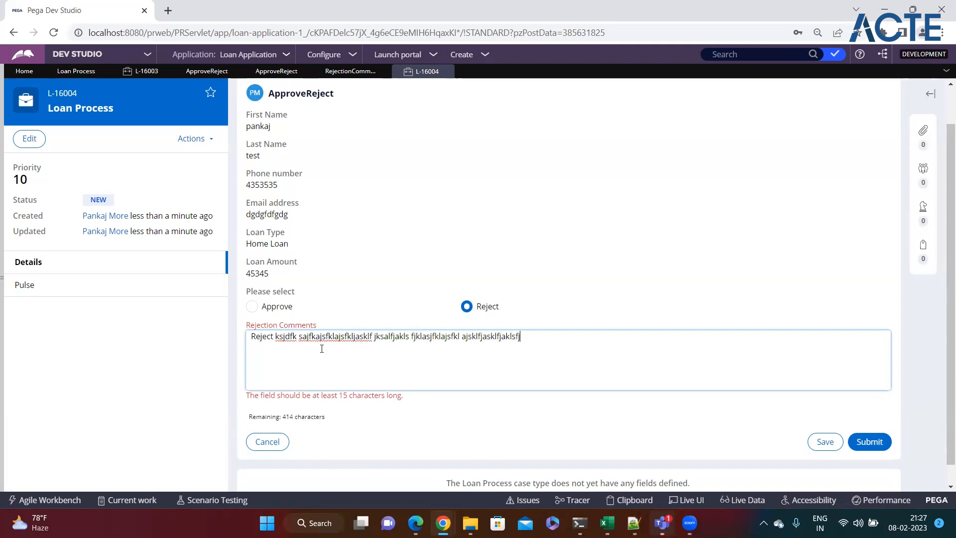
type("kal fjklasjf lkajsflk ajlskfjasfasfsdafaf")
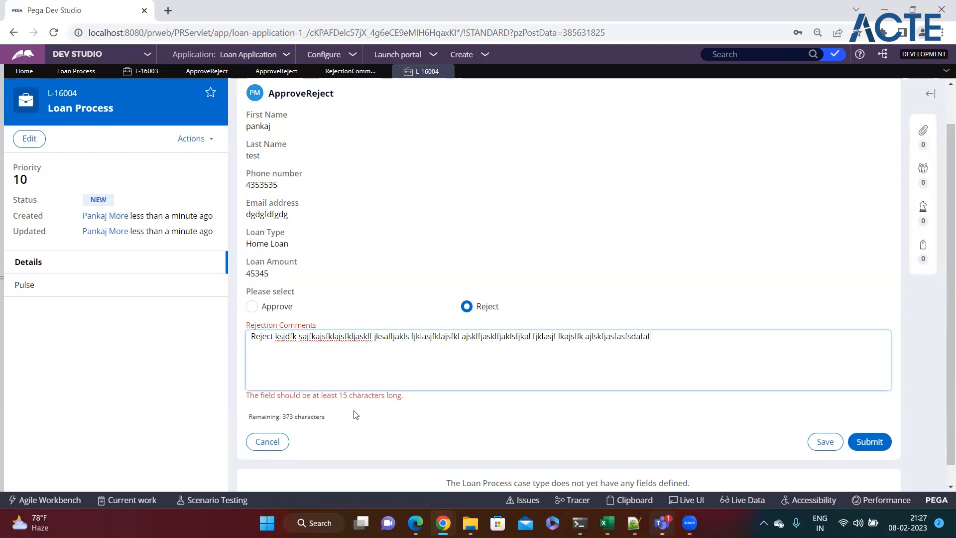
left_click(283, 416)
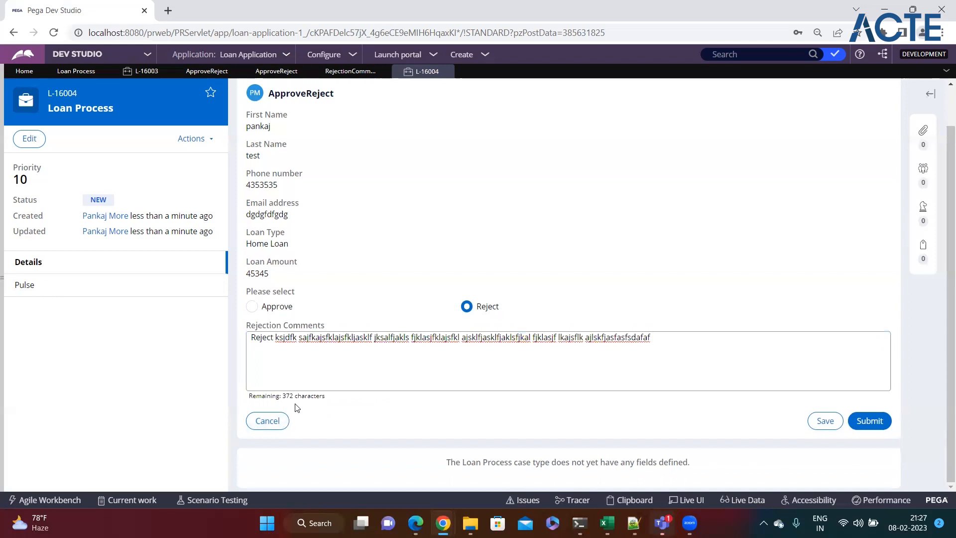
left_click_drag(284, 397, 298, 397)
left_click(343, 371)
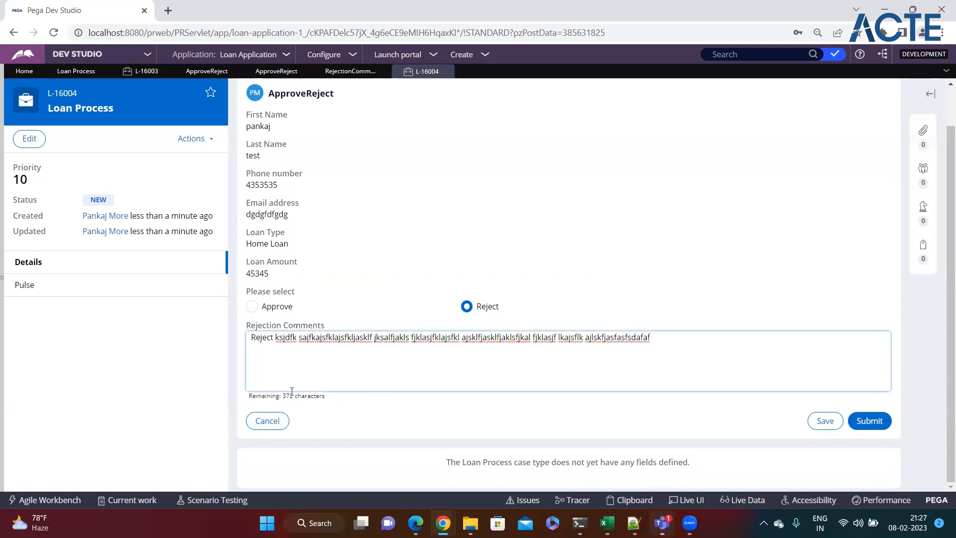
Fill Rejection Comments up to its 500-character limit by repeatedly adding the text "ApproveReject" after the existing comment
left_click_drag(648, 338, 676, 345)
key("ctrl+a")
left_click(676, 346)
type("ApproveReject")
type("ApproveReject")
key("ctrl+v")
key("ctrl+v")
key("ctrl+v")
key("ctrl+v")
key("ctrl+v")
key("ctrl+v")
key("ctrl+v")
key("ctrl+v")
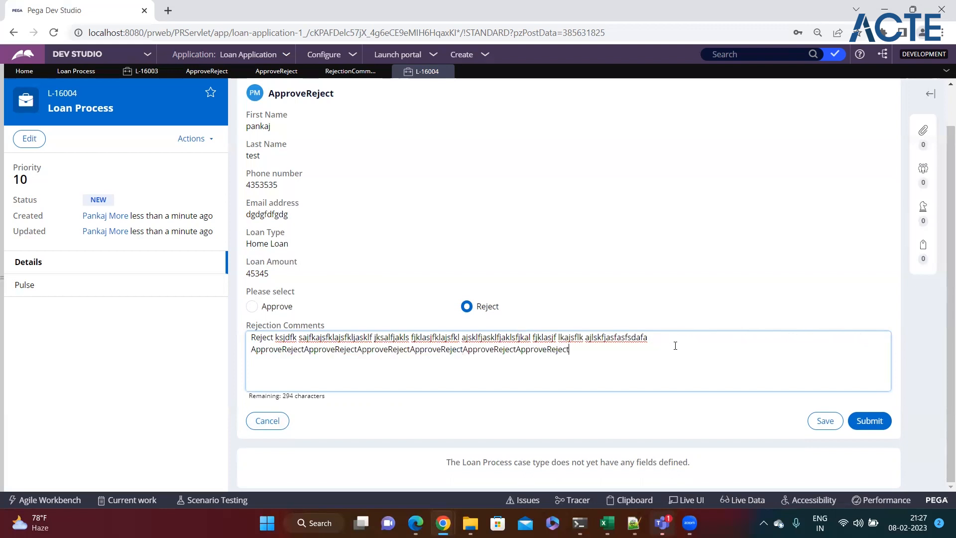
key("ctrl+v")
key("ctrl+v")
key("ctrl+v")
key("ctrl+v")
key("ctrl+v")
key("ctrl+v")
key("ctrl+v")
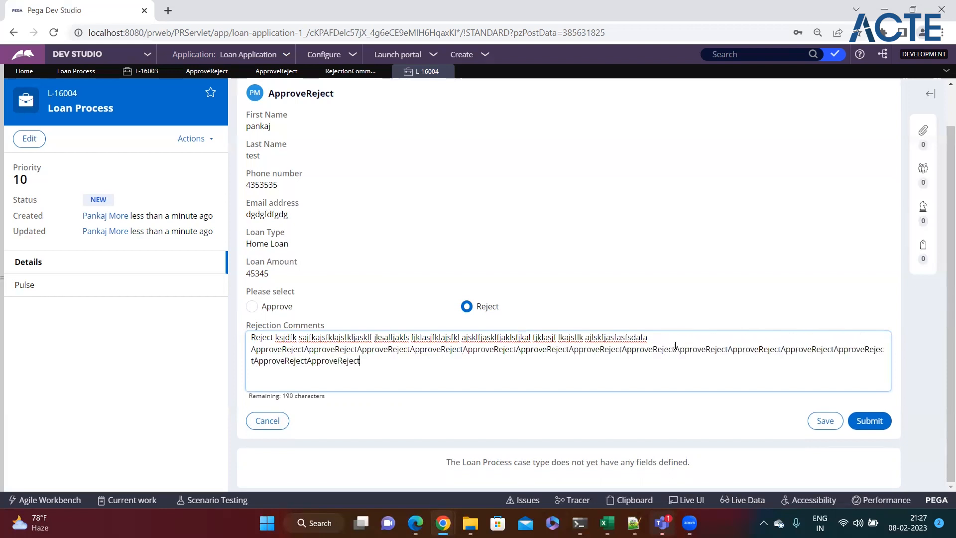
key("ctrl+v")
key("ctrl+v")
key("ctrl+v")
type("v")
key("ctrl+v")
key("ctrl+v")
key("ctrl+v")
key("ctrl+v")
key("ctrl+v")
key("ctrl+v")
key("ctrl+v")
key("ctrl+v")
key("ctrl+v")
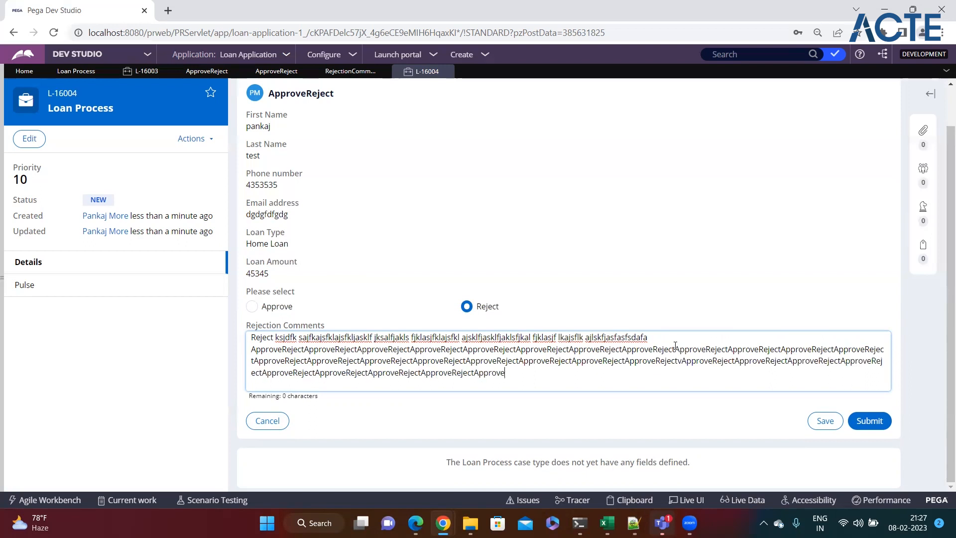
Delete the rejection comment's text from early in its third line to the end and check the remaining-characters counter
left_click_drag(272, 396, 315, 398)
left_click(305, 399)
left_click(532, 372)
left_click_drag(507, 372, 272, 360)
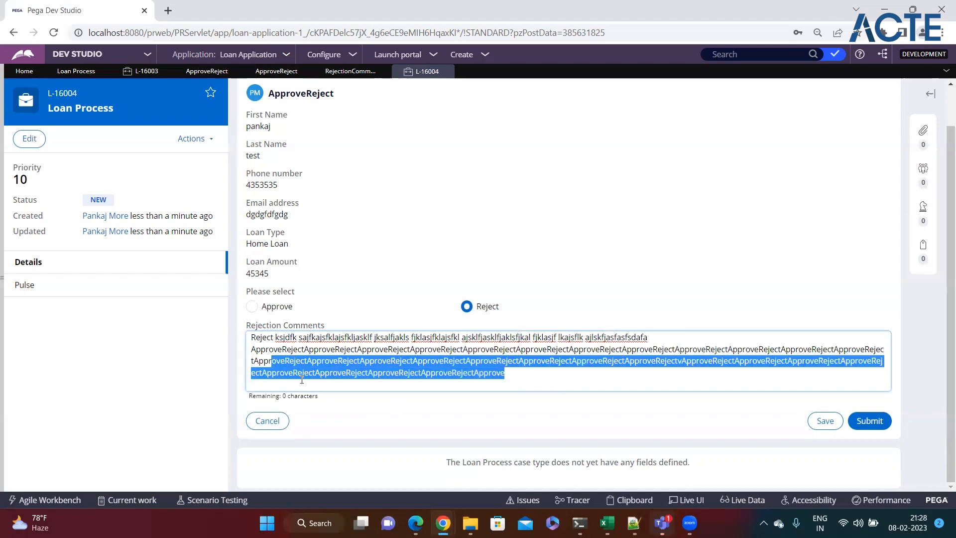
key("BackSpace")
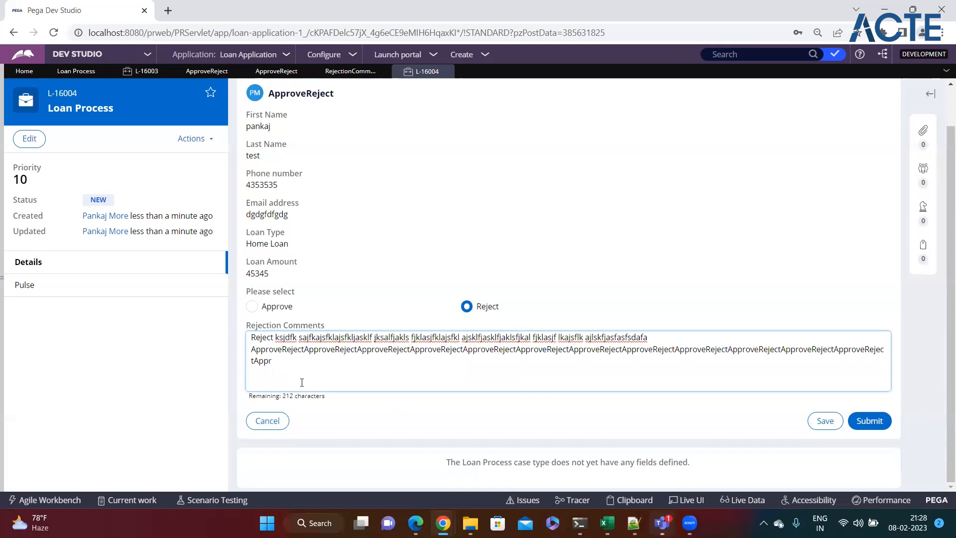
mouse_move(281, 398)
left_mouse_down()
mouse_move(326, 396)
mouse_move(280, 396)
left_mouse_up()
left_click(365, 387)
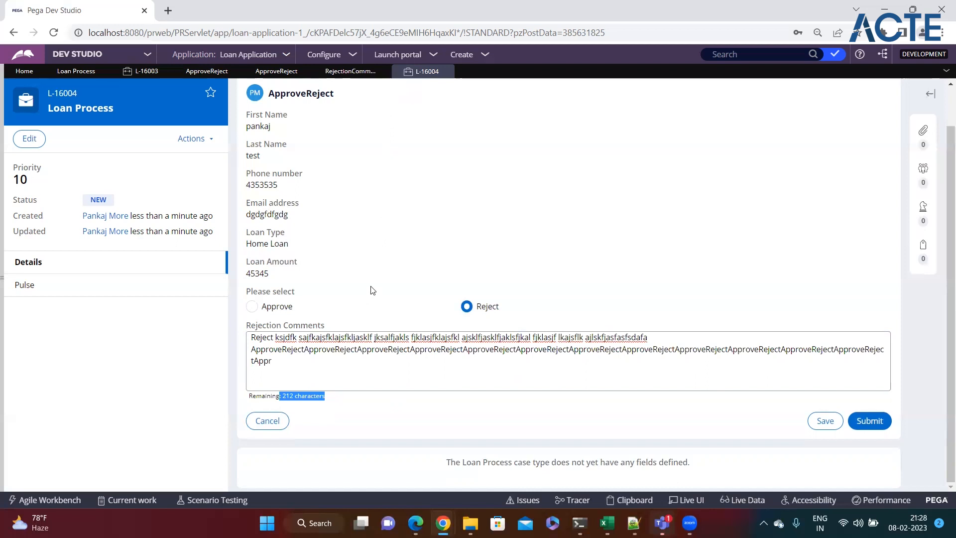
Switch the decision between Approve and Reject, leave Reject selected, and submit the approval form
left_click(324, 306)
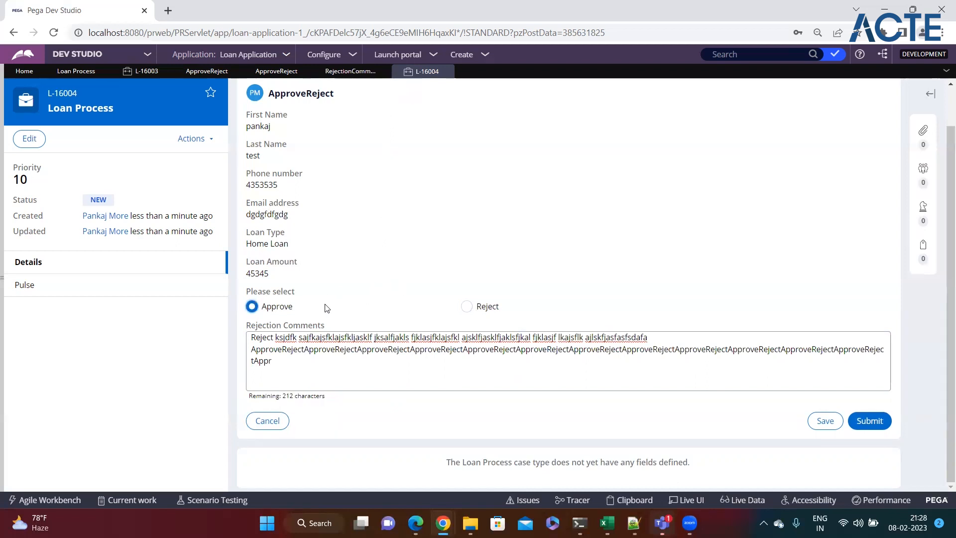
left_click(466, 310)
left_click(253, 308)
left_click(468, 308)
left_click(468, 308)
left_click(385, 378)
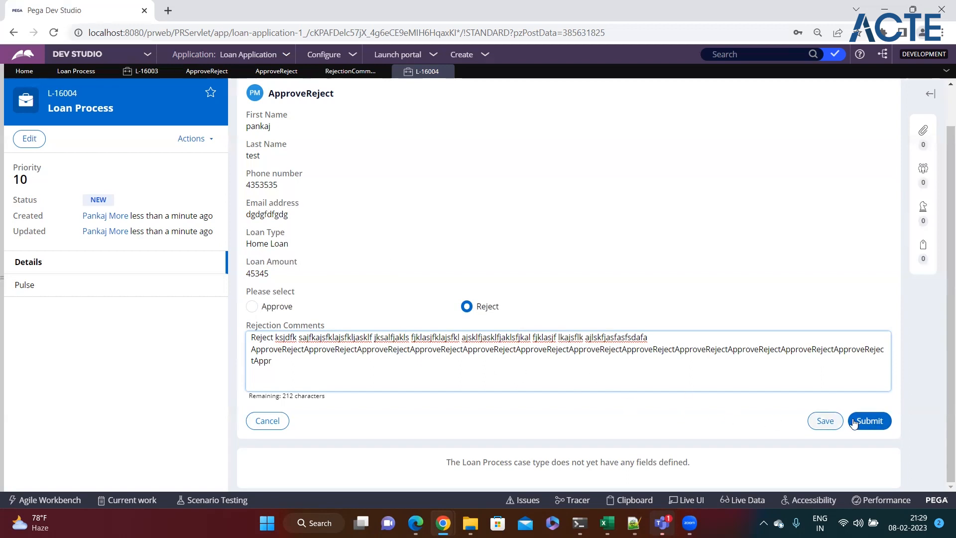
left_click(870, 421)
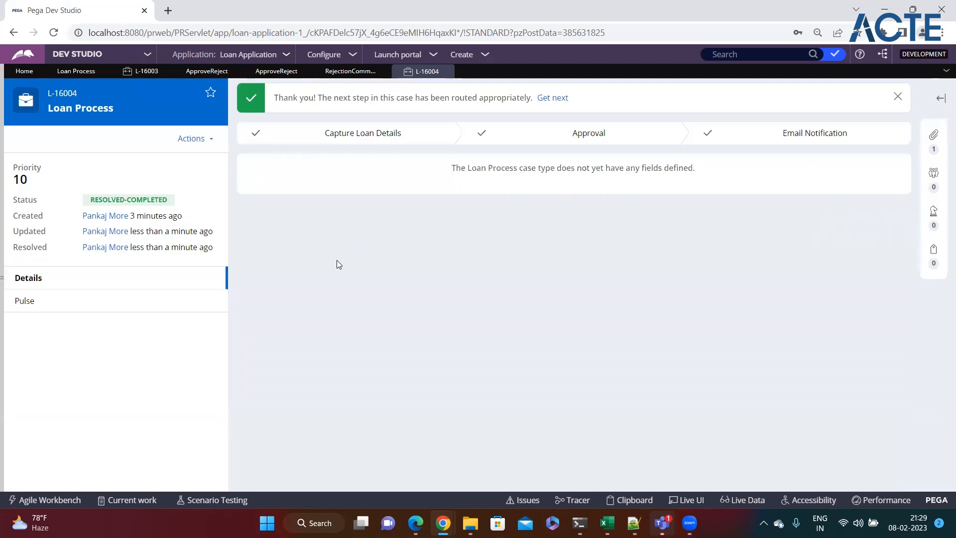
Reopen the ApproveReject section from the recent items and examine its Please select and Rejection Comments fields
left_click(4, 253)
left_click(114, 160)
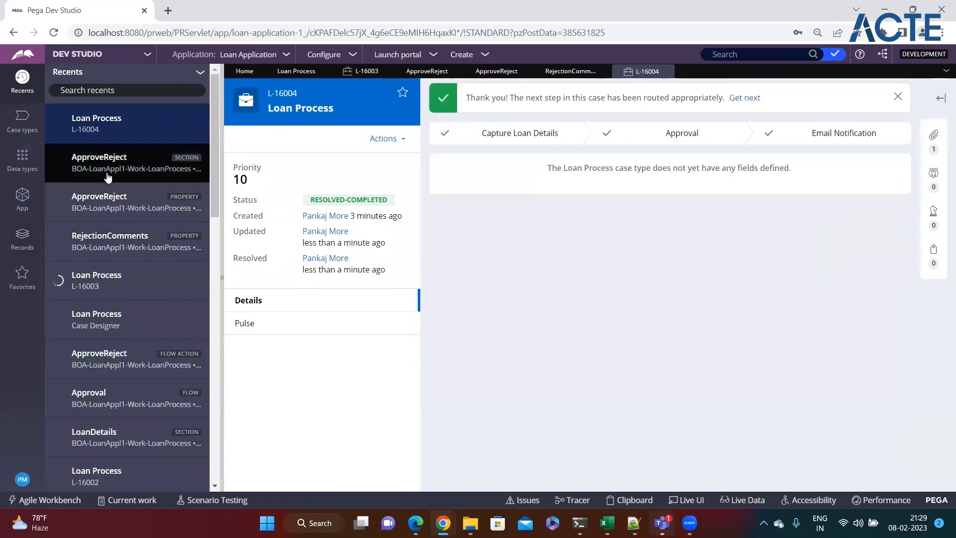
left_click(224, 279)
left_click(119, 245)
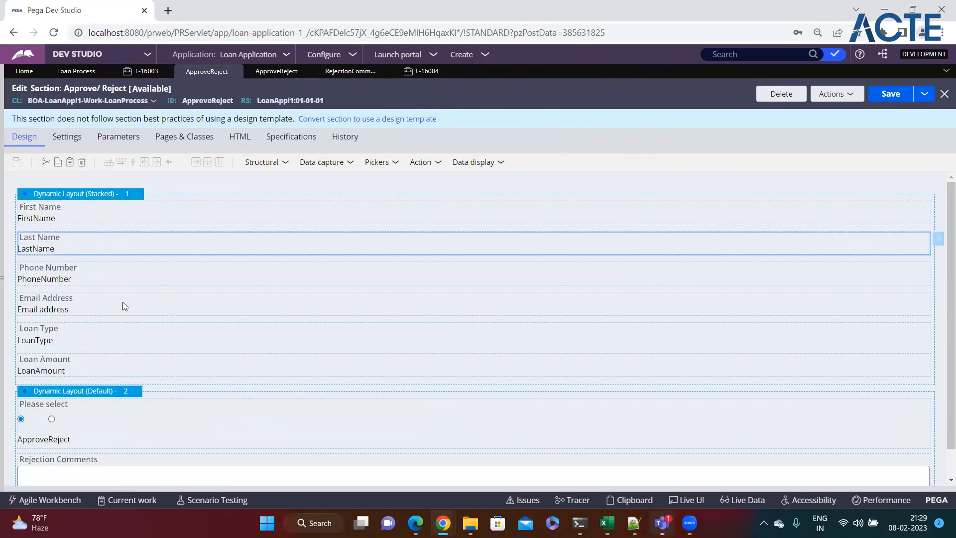
scroll(122, 302, "down", 1)
left_click(96, 386)
left_click(79, 450)
left_click(108, 407)
left_click(98, 449)
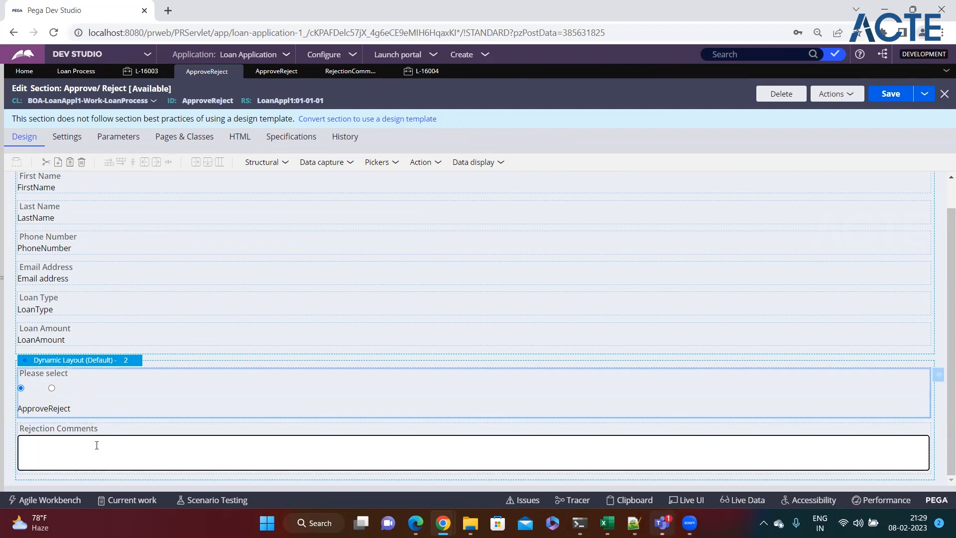
left_click(108, 407)
left_click(109, 406)
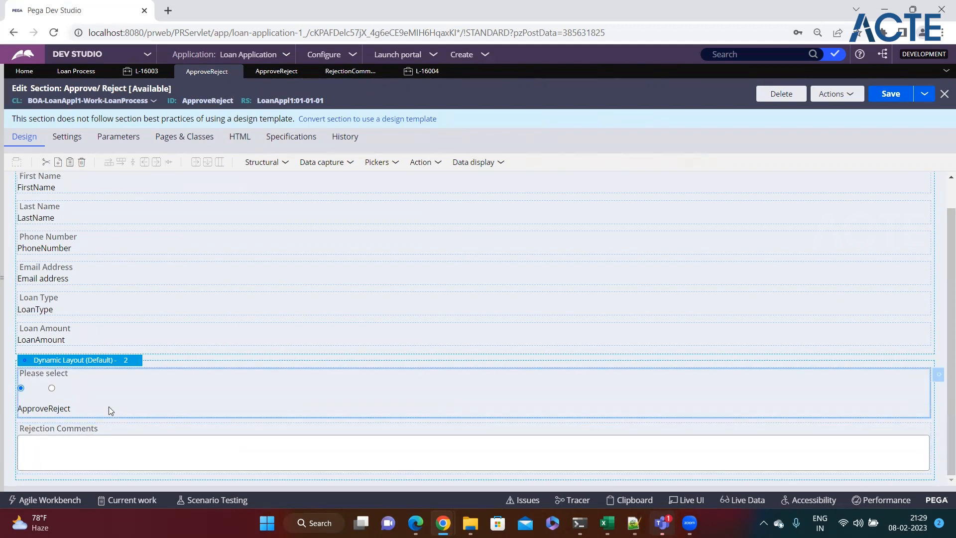
scroll(114, 400, "up", 1)
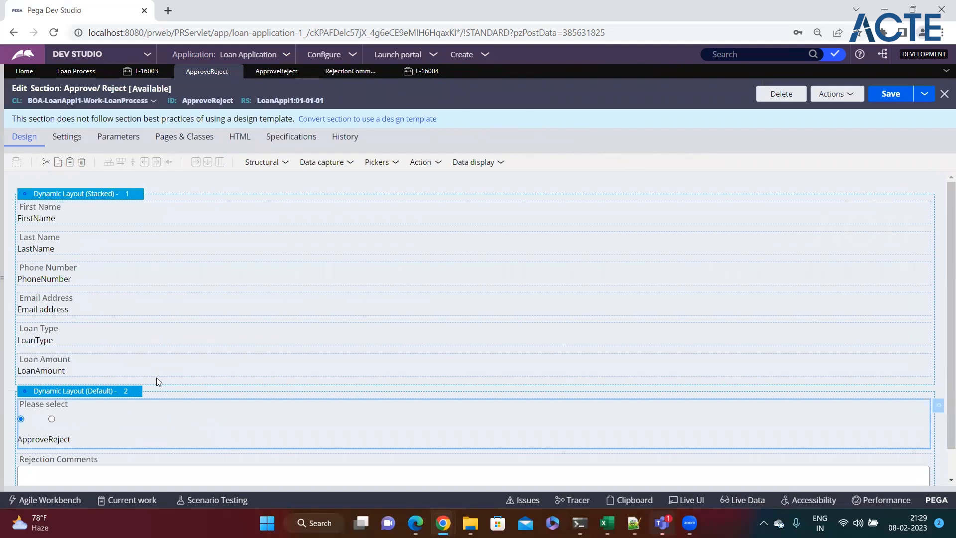
Examine how the applicant and loan fields are laid out on the approval form of case L-16003
left_click(421, 70)
left_click(143, 71)
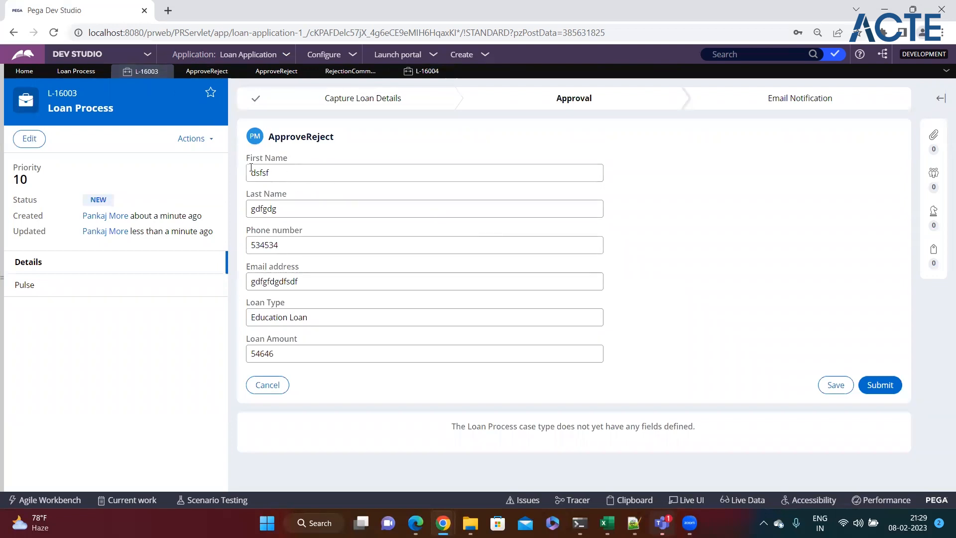
left_click_drag(248, 158, 293, 162)
left_click(286, 181)
left_click(288, 206)
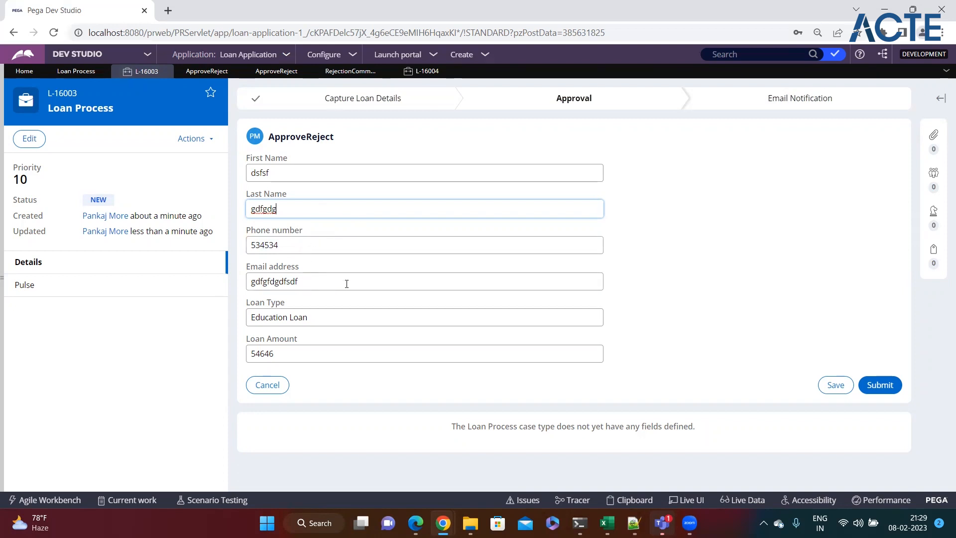
left_click(352, 312)
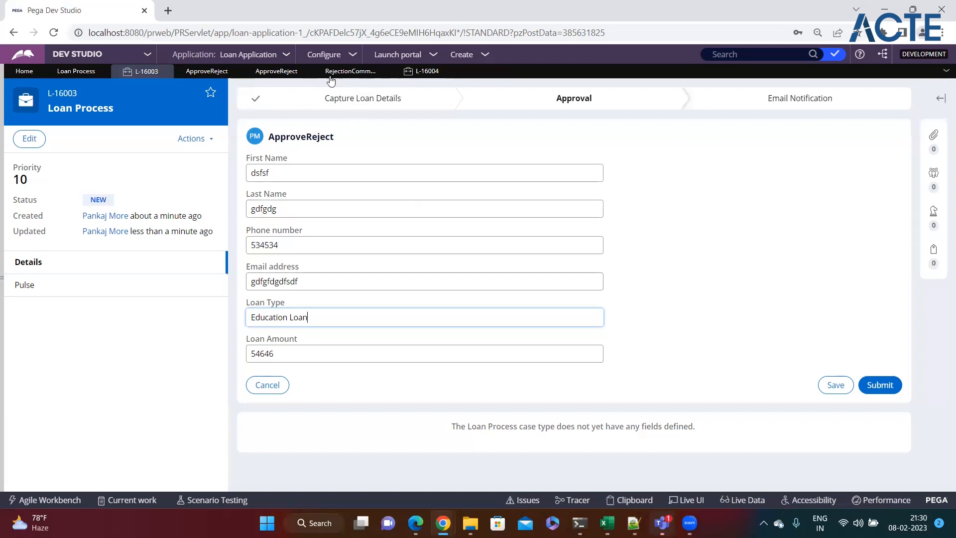
Return to the ApproveReject section's design and select the stacked dynamic layout that holds the applicant and loan fields
left_click(278, 71)
left_click(350, 71)
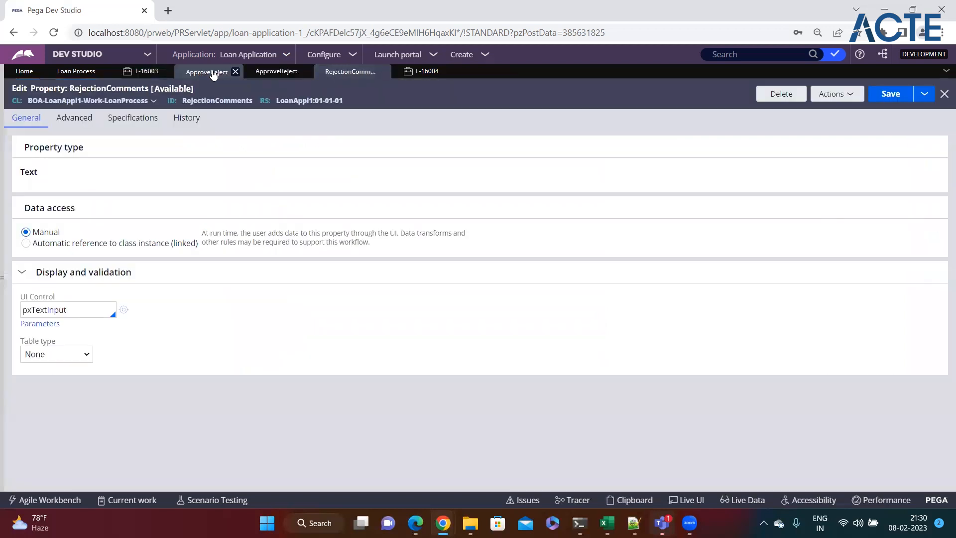
left_click(210, 71)
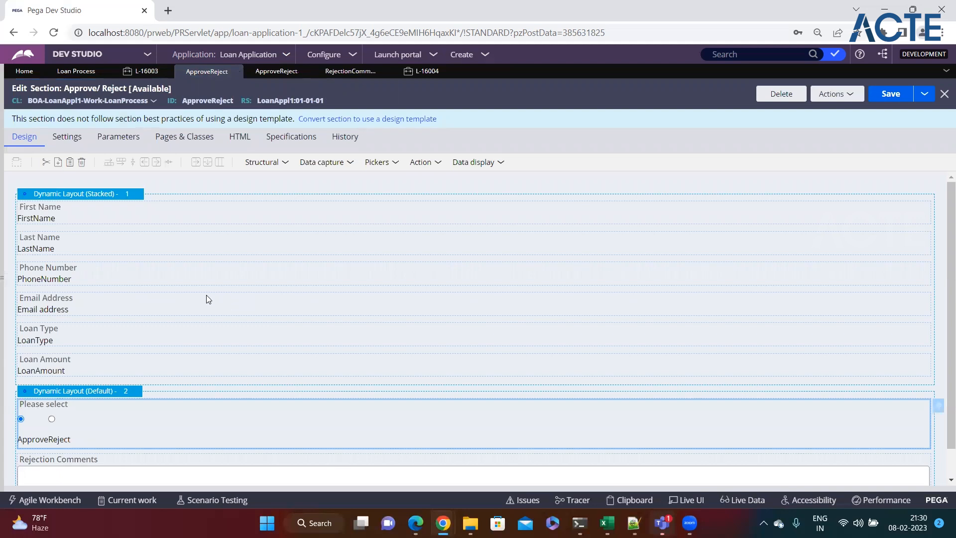
left_click(63, 199)
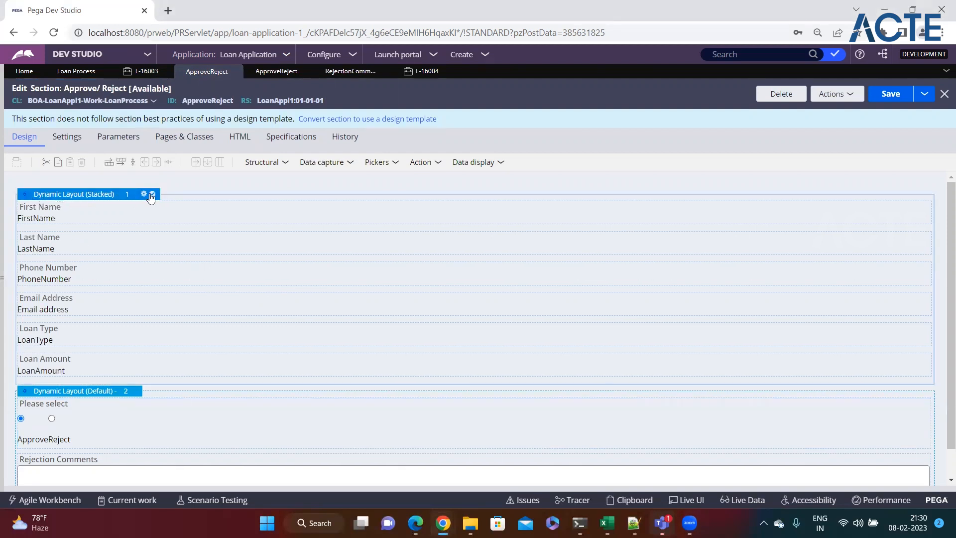
left_click(67, 216)
left_click(65, 250)
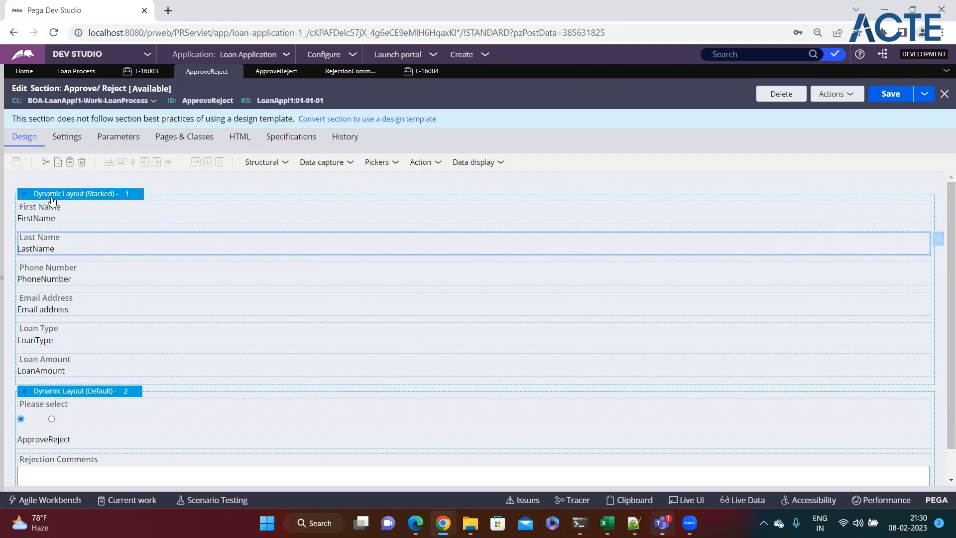
left_click(52, 200)
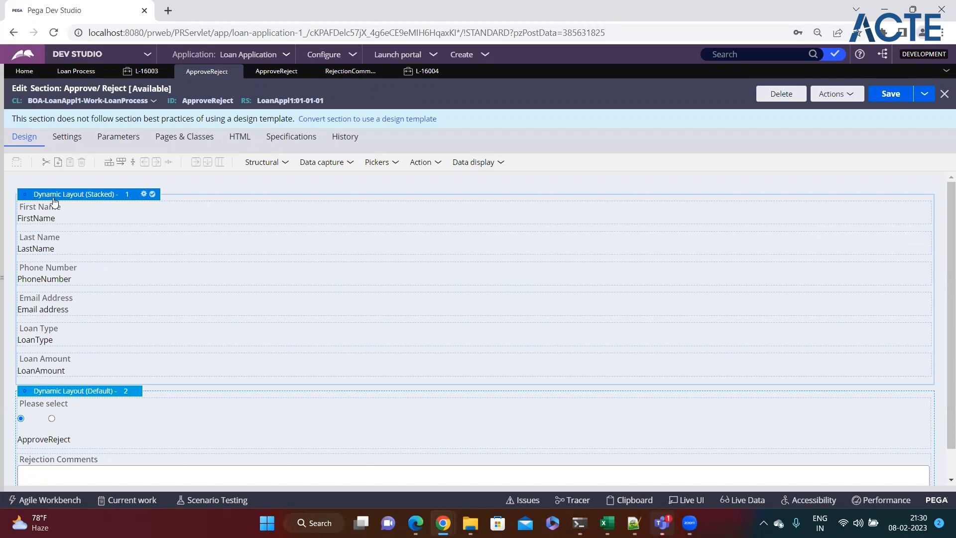
Set the layout format of the dynamic layout holding the applicant and loan fields to Inline grid double
left_click(144, 195)
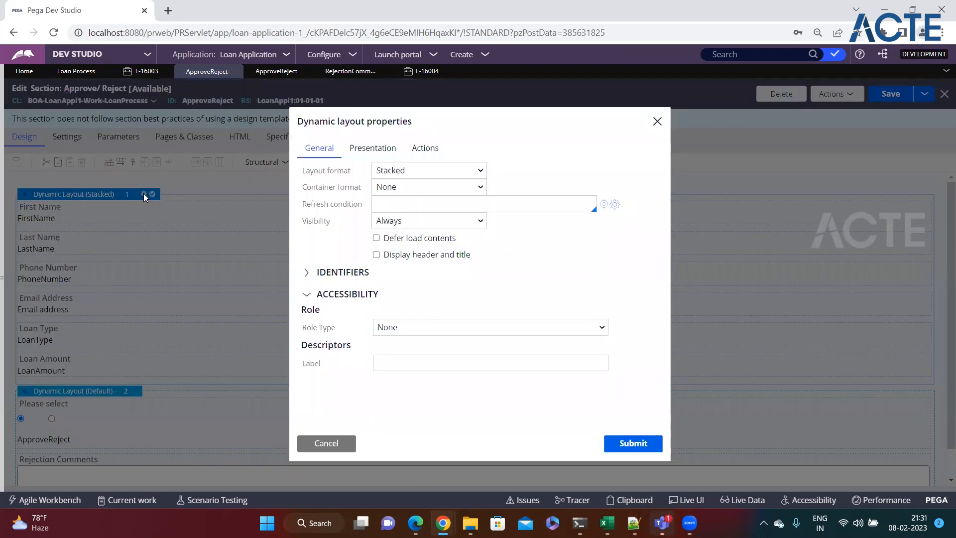
left_click(375, 155)
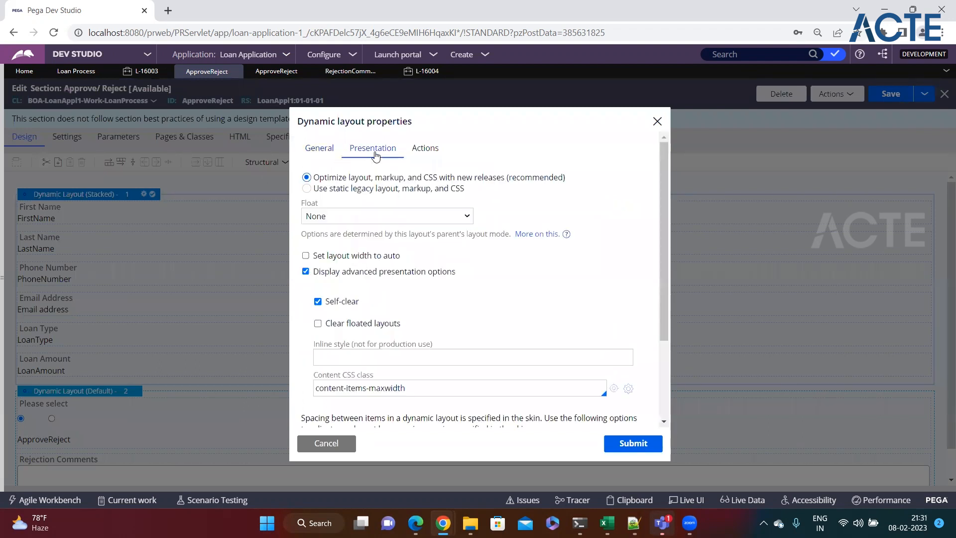
left_click(319, 155)
left_click_drag(303, 172, 355, 174)
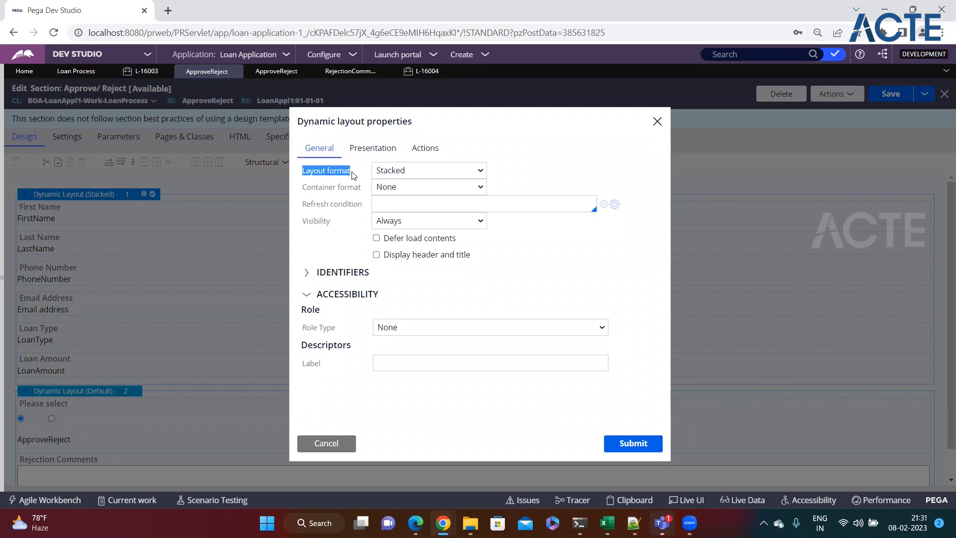
left_click(481, 172)
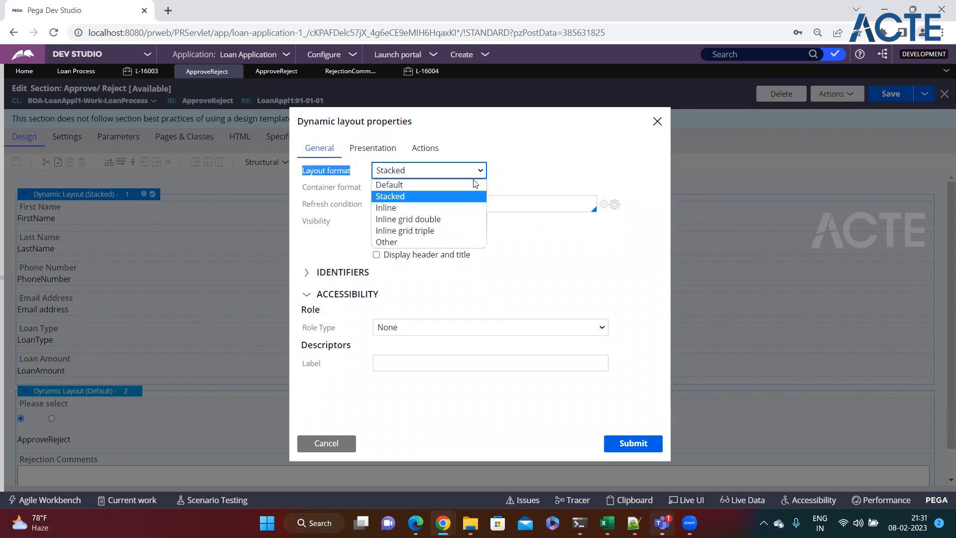
left_click(420, 221)
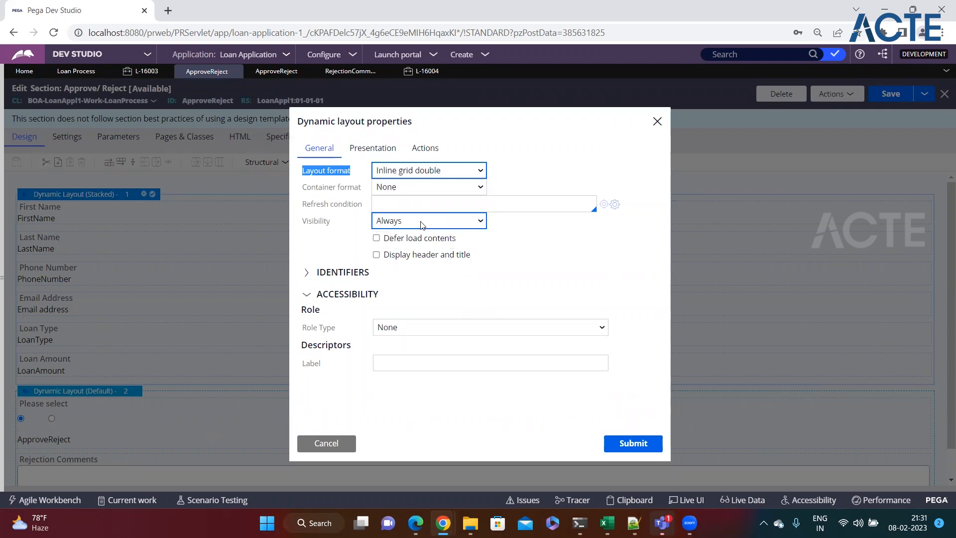
left_click(621, 445)
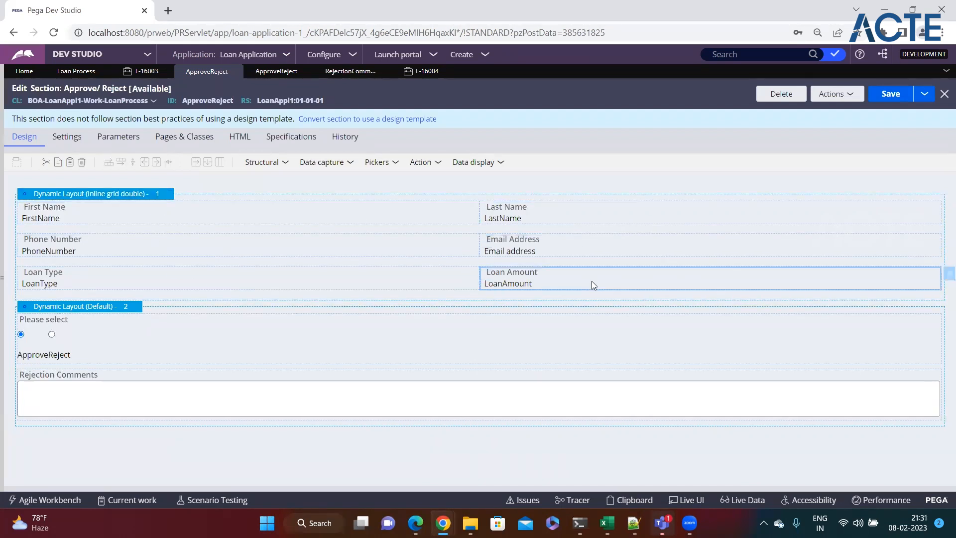
Change the applicant and loan fields' dynamic layout to the Inline grid triple format
left_click(103, 195)
left_click(175, 194)
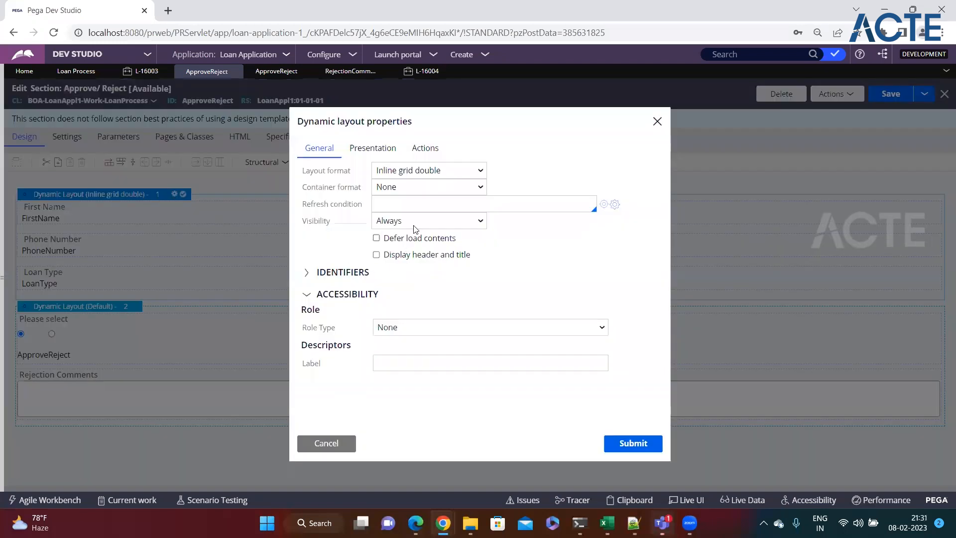
left_click(480, 170)
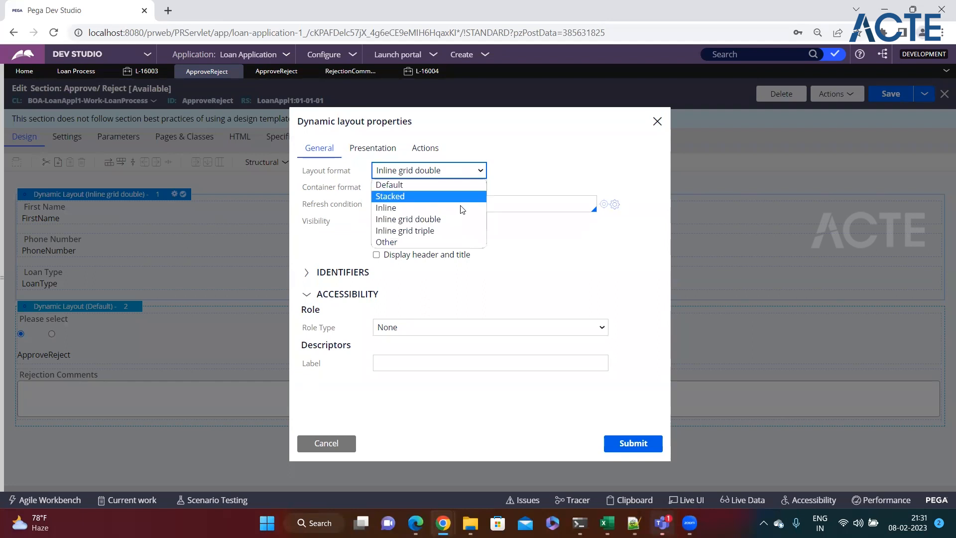
left_click(439, 230)
left_click(630, 442)
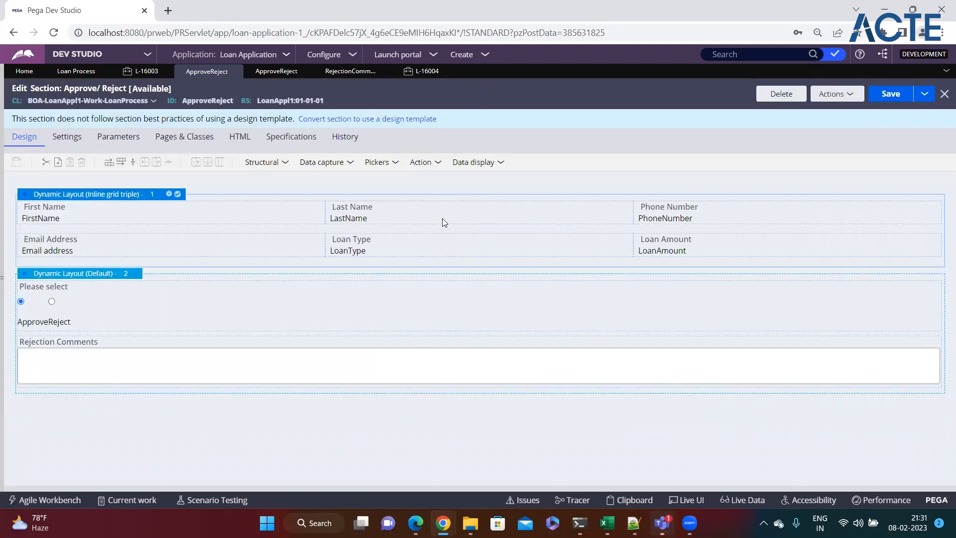
left_click(303, 210)
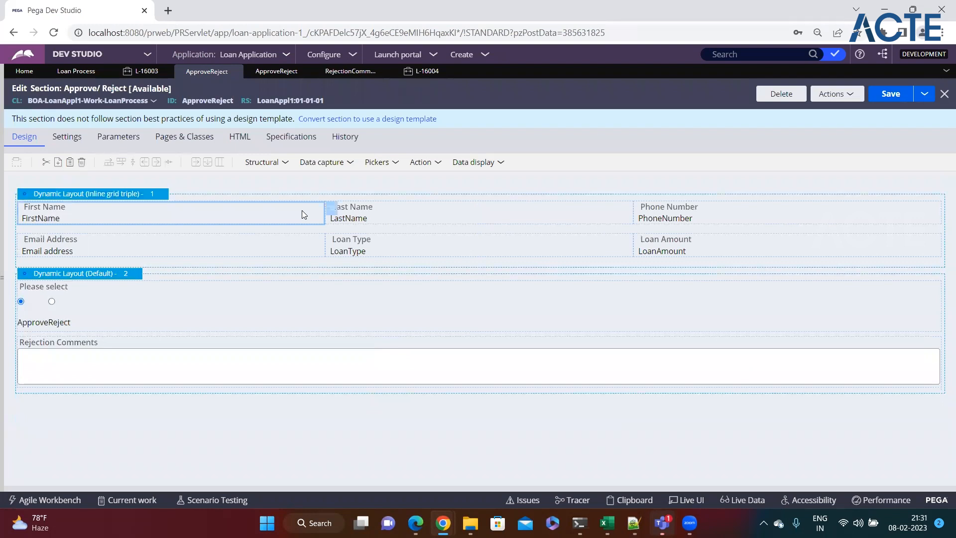
left_click(110, 197)
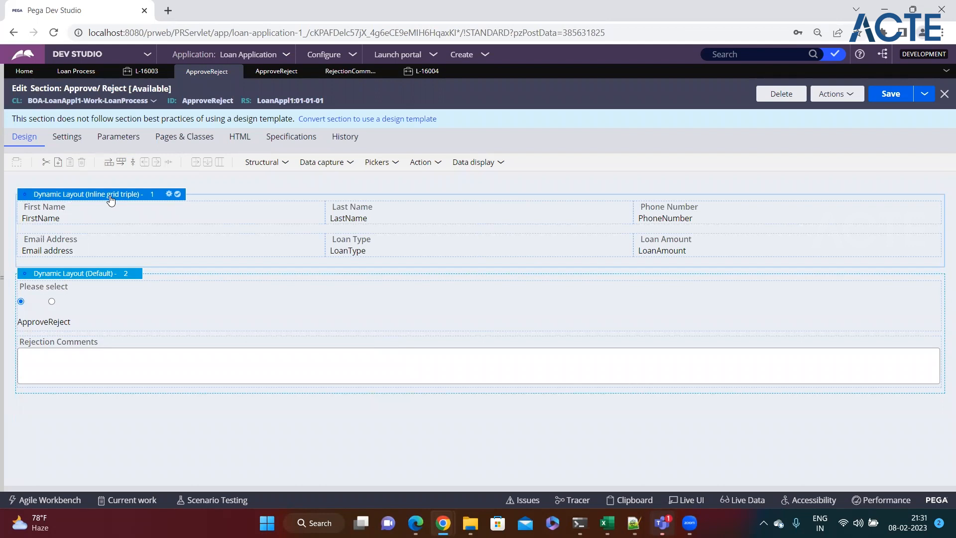
left_click(168, 194)
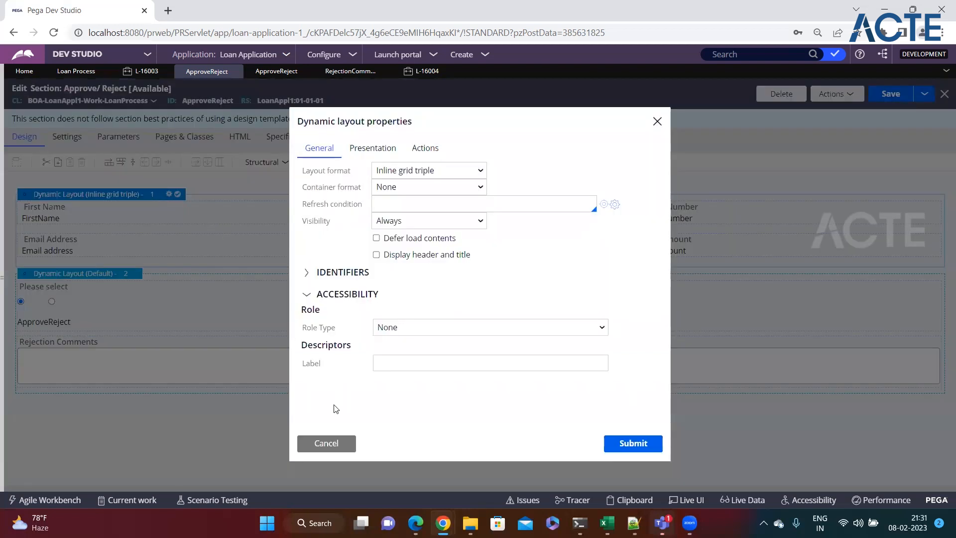
left_click(327, 443)
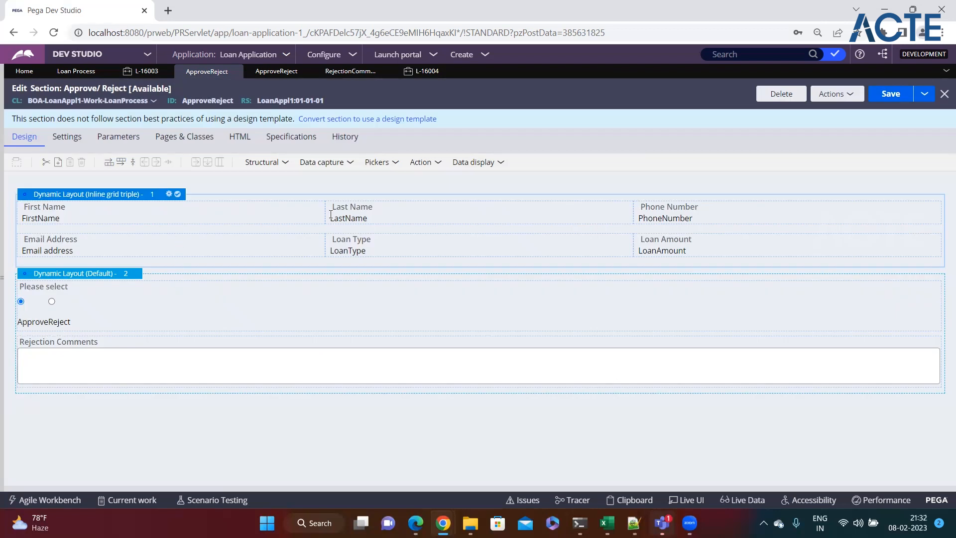
Switch the applicant and loan fields' dynamic layout to the Other format, choosing Inline grid quadruple
left_click(169, 193)
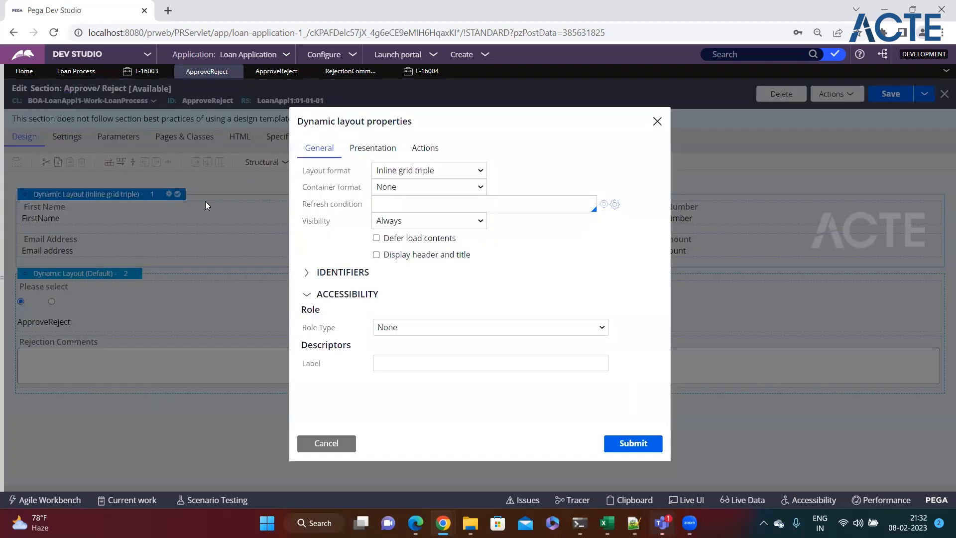
left_click(454, 174)
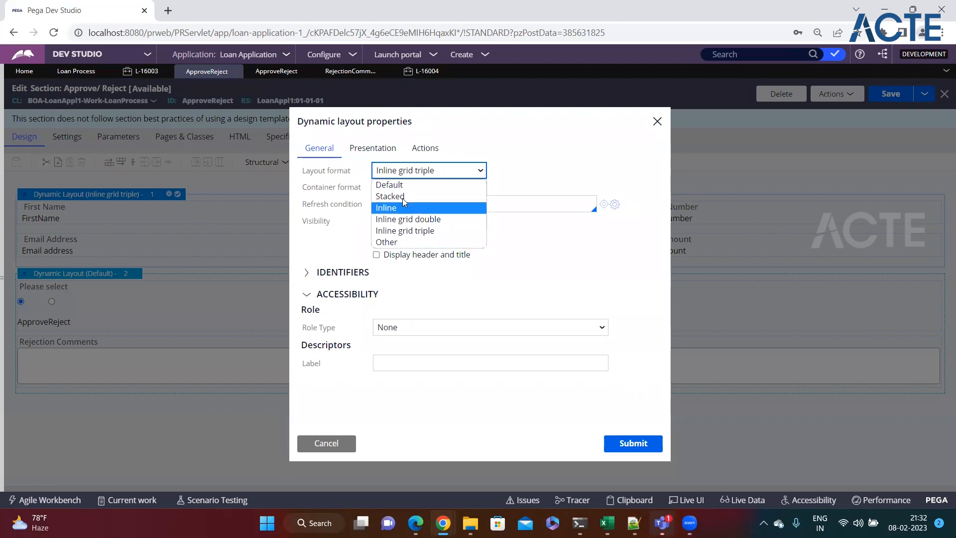
left_click(396, 243)
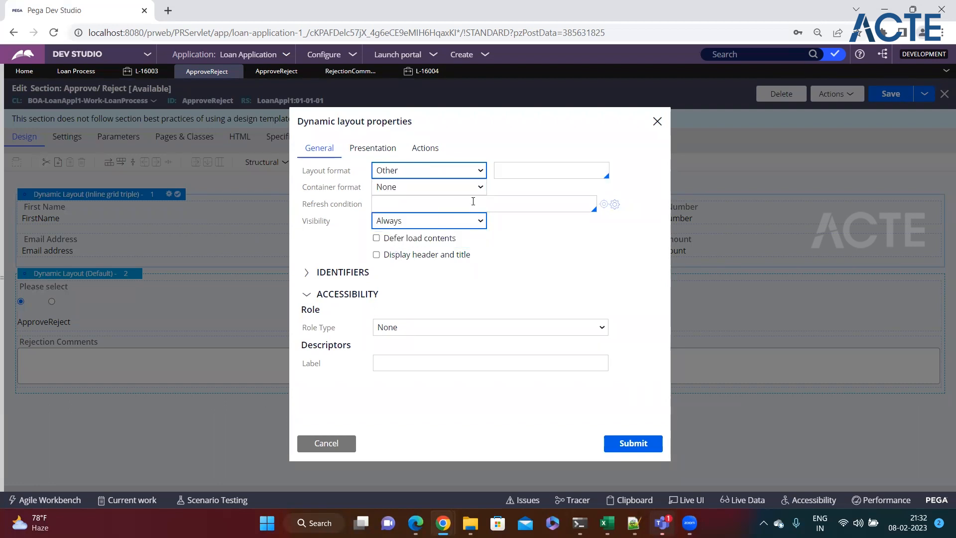
left_click(514, 171)
type("qu")
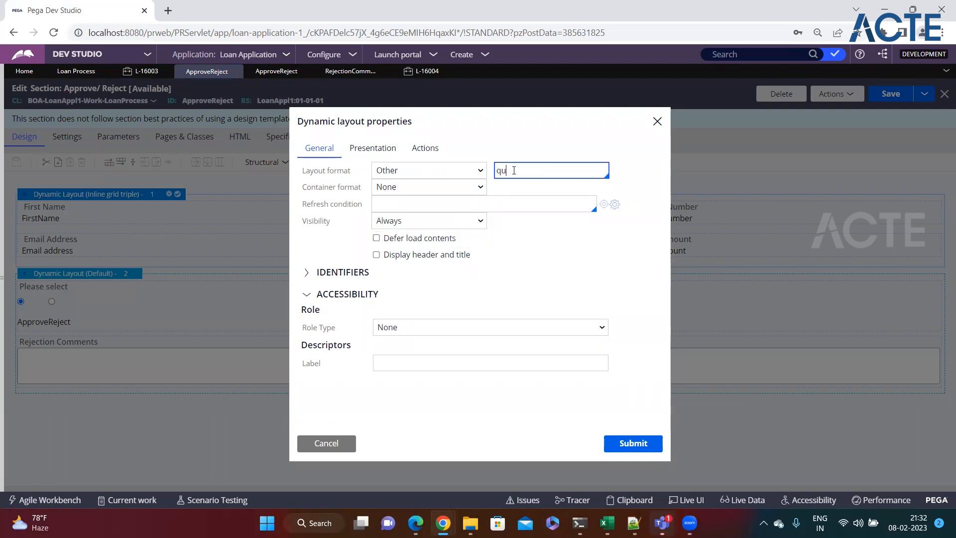
left_click(518, 185)
left_click(628, 438)
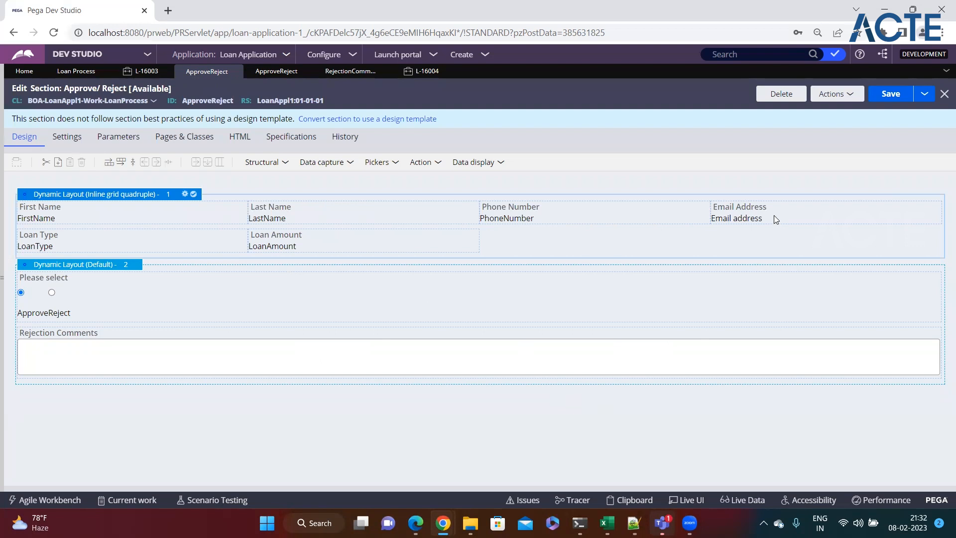
Return the applicant and loan fields' dynamic layout to Inline grid double and save the ApproveReject section
left_click(186, 194)
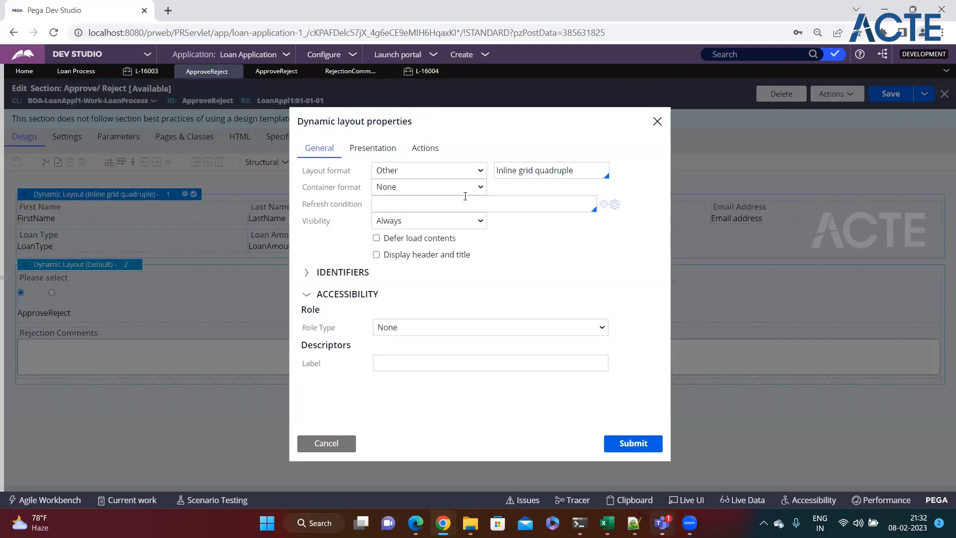
left_click(480, 170)
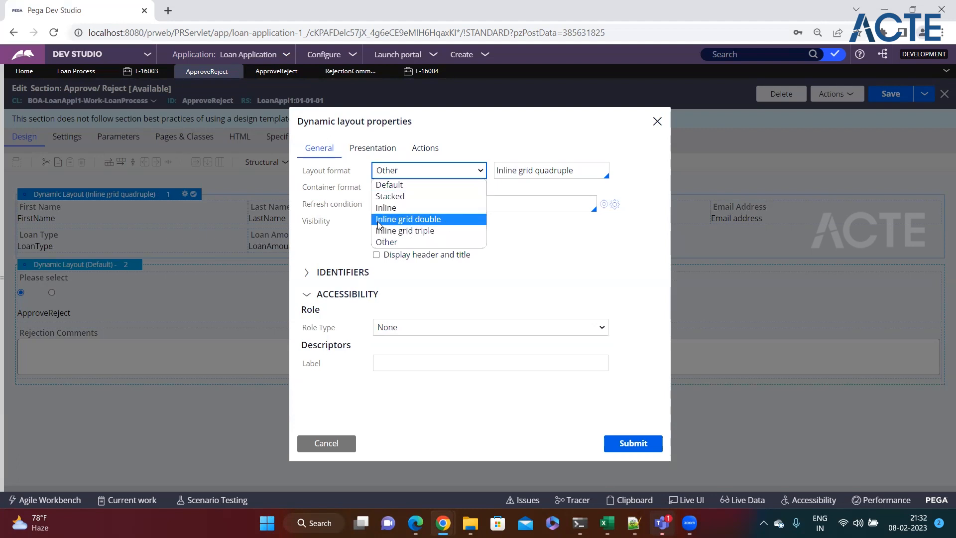
left_click(439, 226)
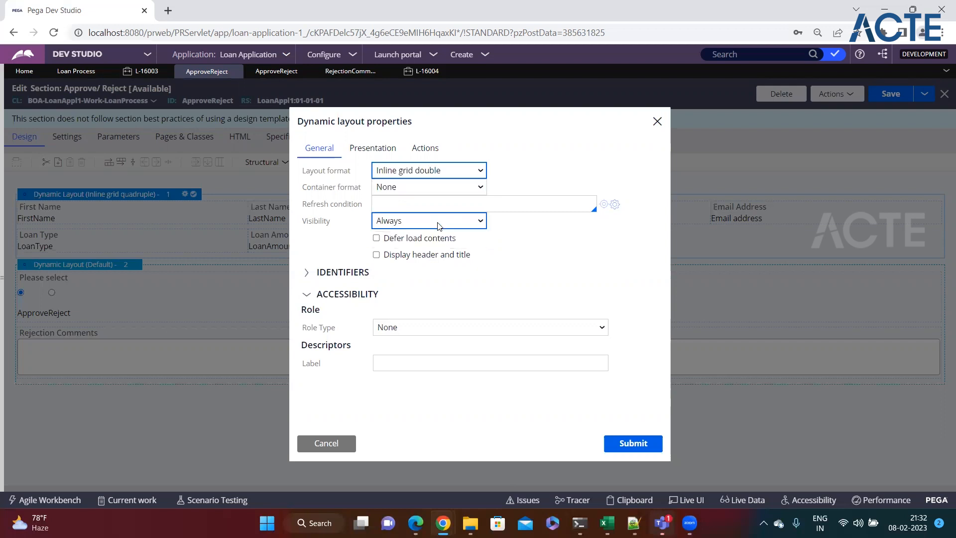
left_click(601, 442)
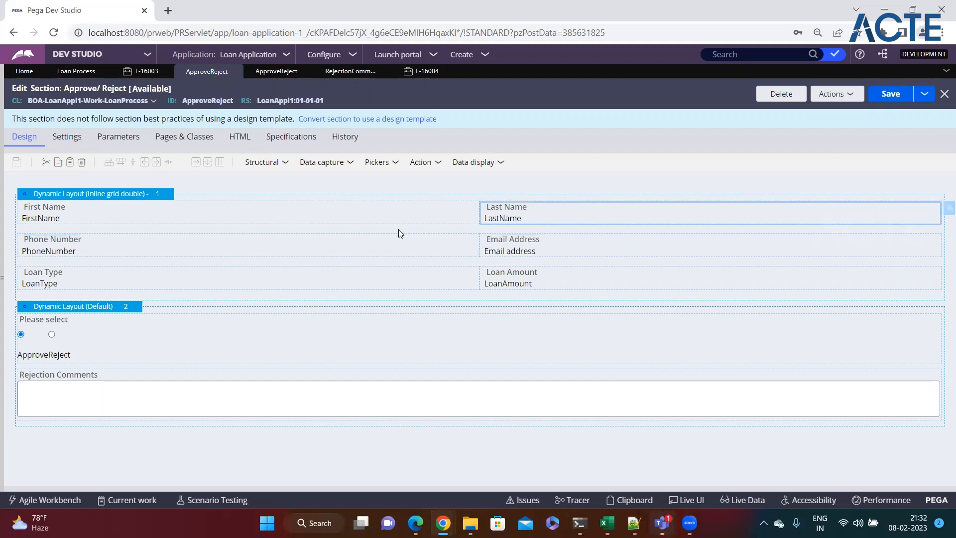
left_click(614, 219)
left_click(606, 244)
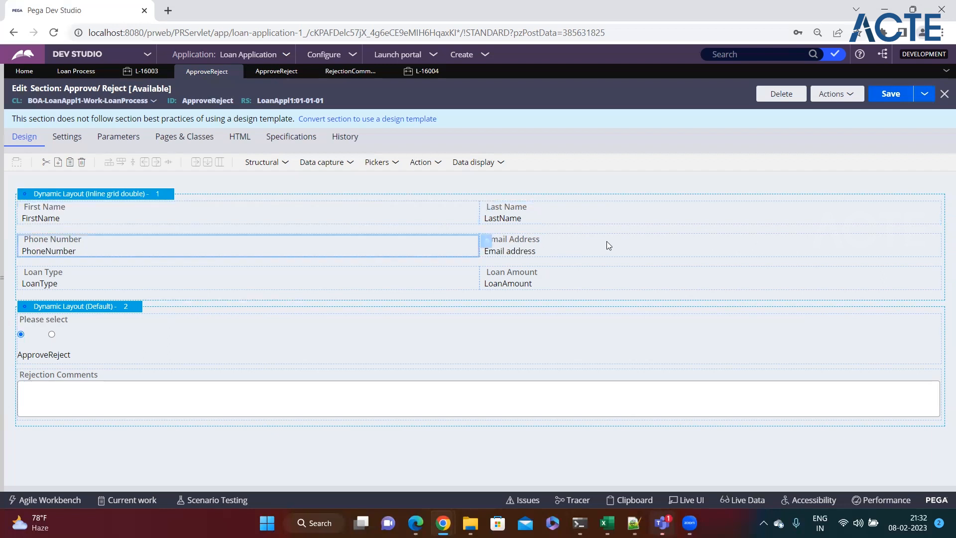
left_click(577, 279)
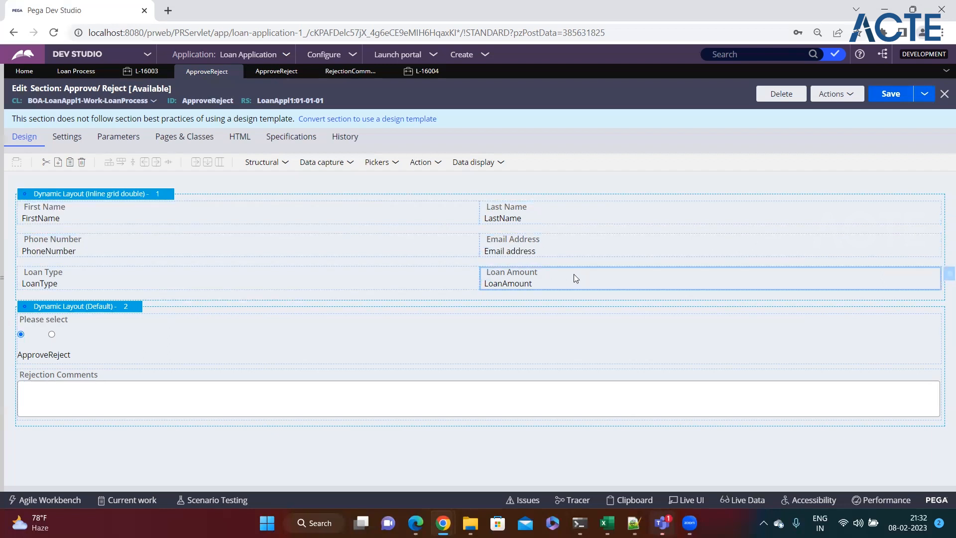
left_click(891, 94)
Create a new Loan Process case and advance it to the Approval stage without filling in personal or loan details
left_click(431, 56)
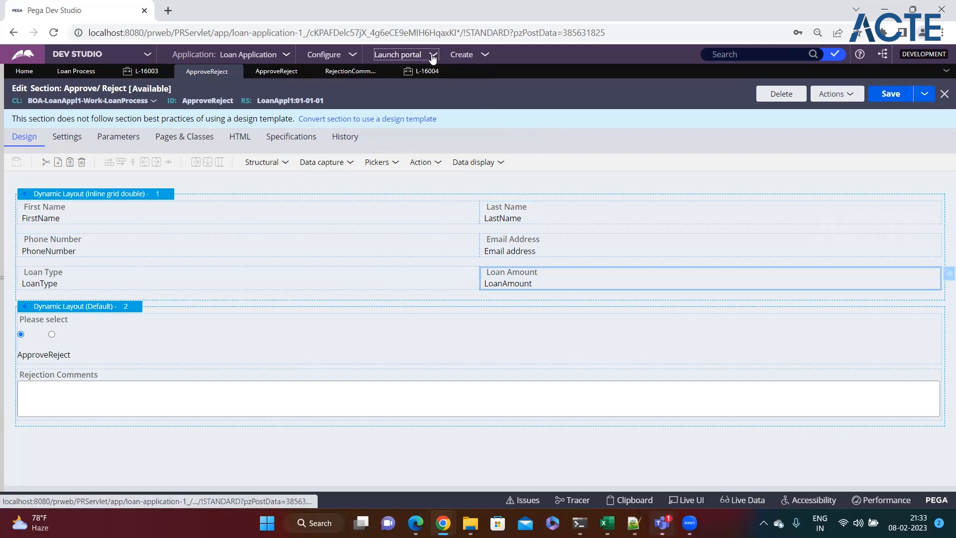
left_click(485, 55)
mouse_move(494, 65)
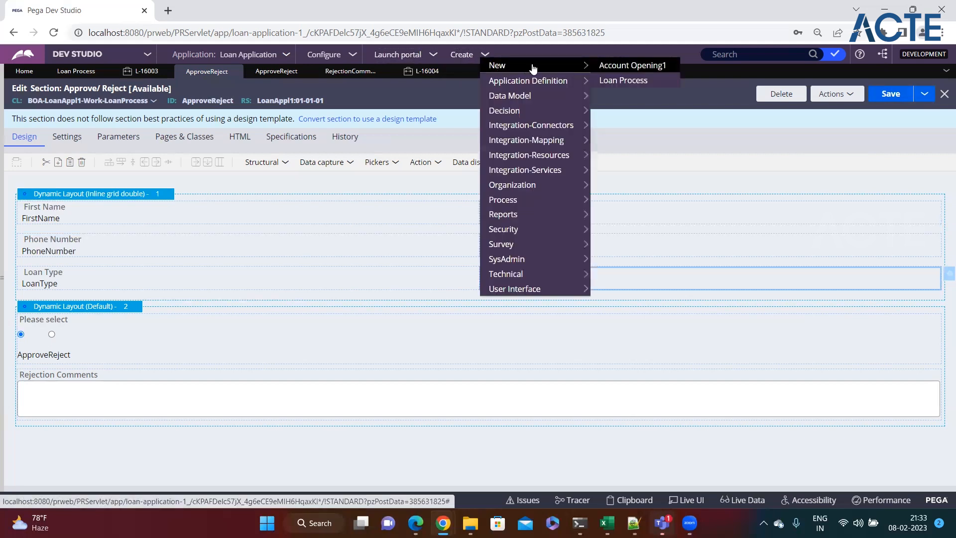
left_click(616, 82)
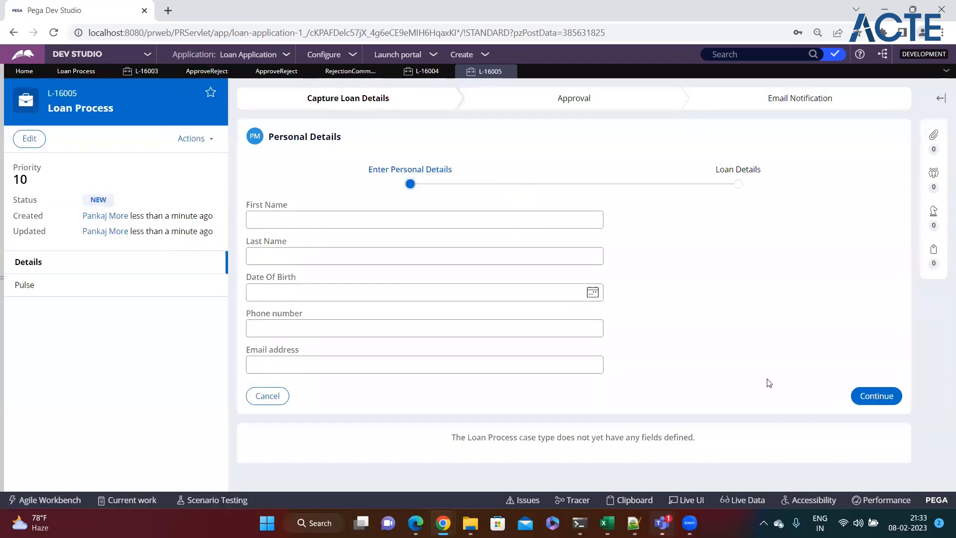
left_click(877, 395)
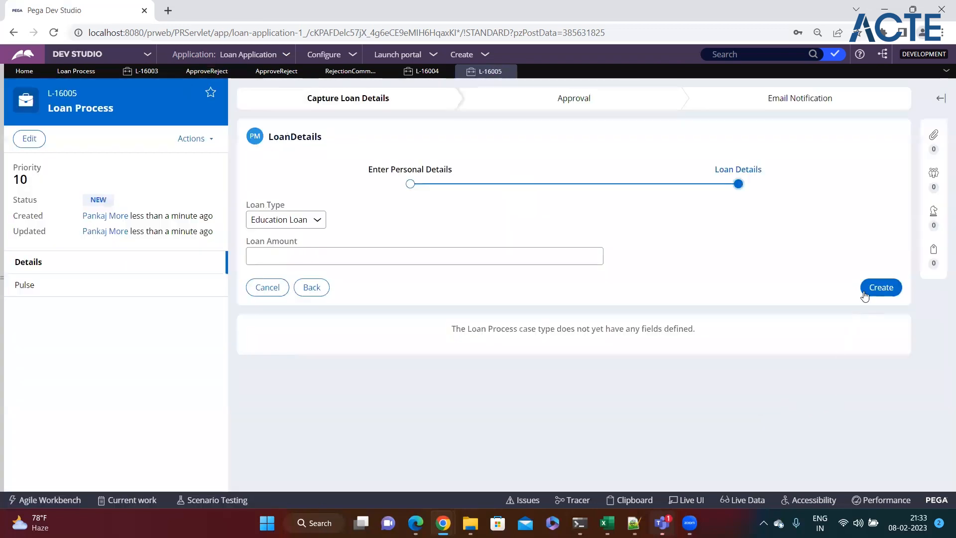
left_click(875, 293)
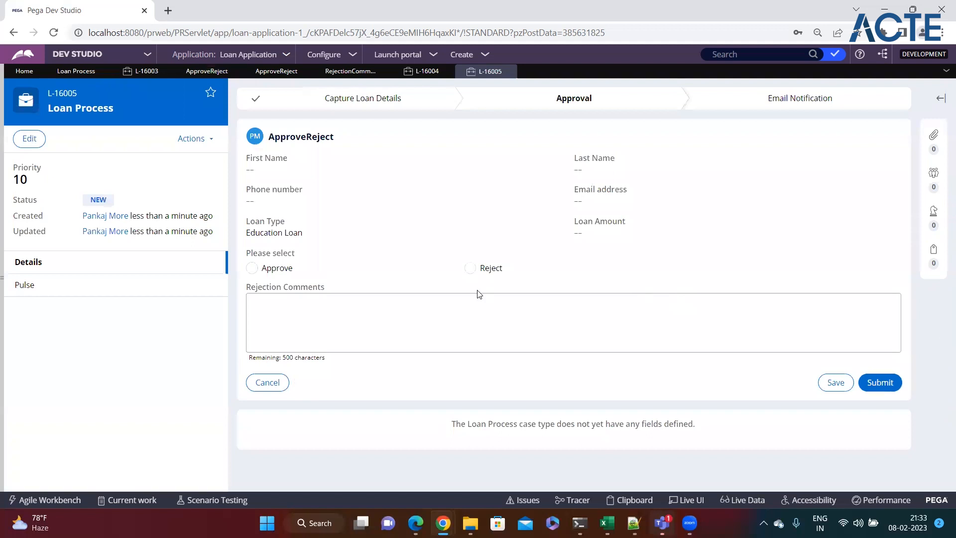
Examine how the applicant and loan fields are arranged on the new case's approval form
left_click_drag(253, 151, 397, 178)
left_click(293, 178)
left_click_drag(250, 233, 332, 240)
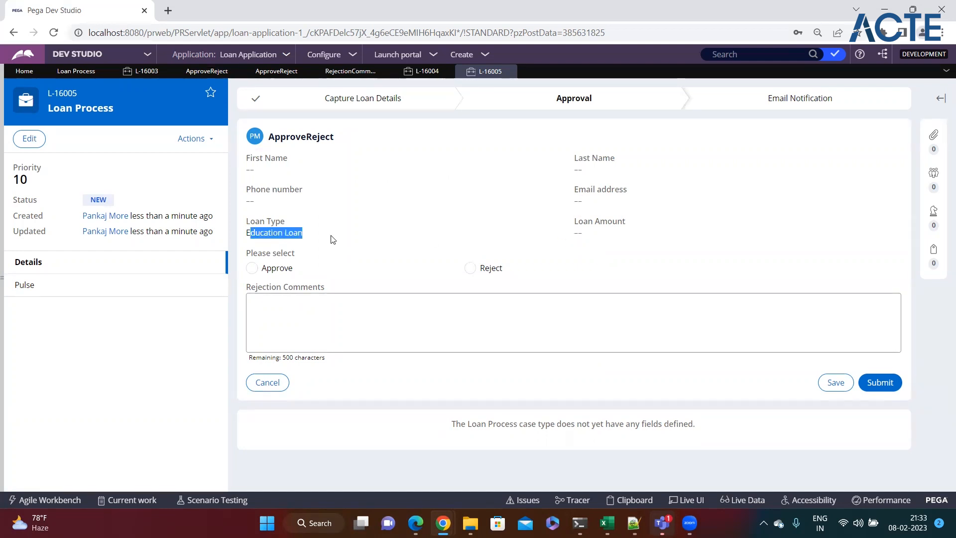
left_click_drag(333, 240, 245, 242)
left_click(352, 233)
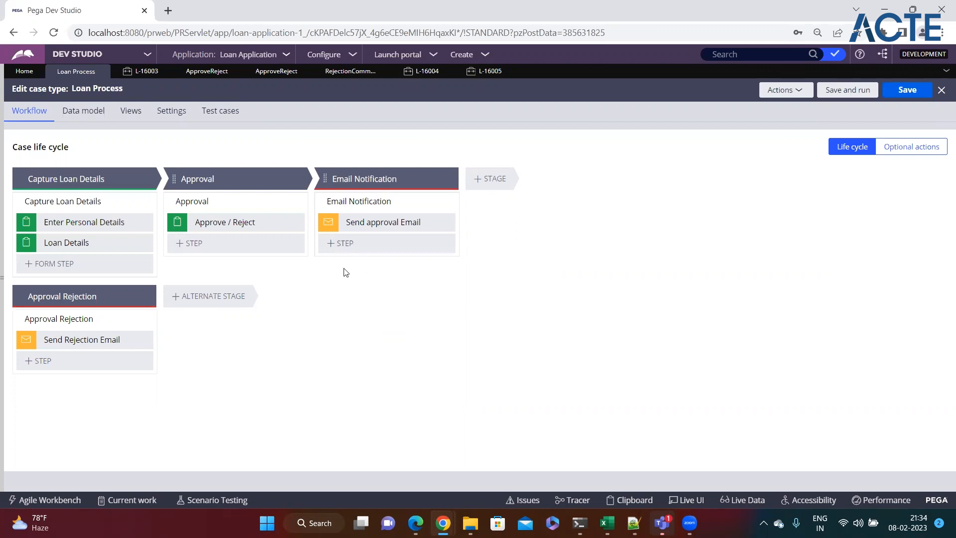
Review the case life cycle's Approval stage, the ApproveReject property and the Please select field in the ApproveReject section
left_click(214, 179)
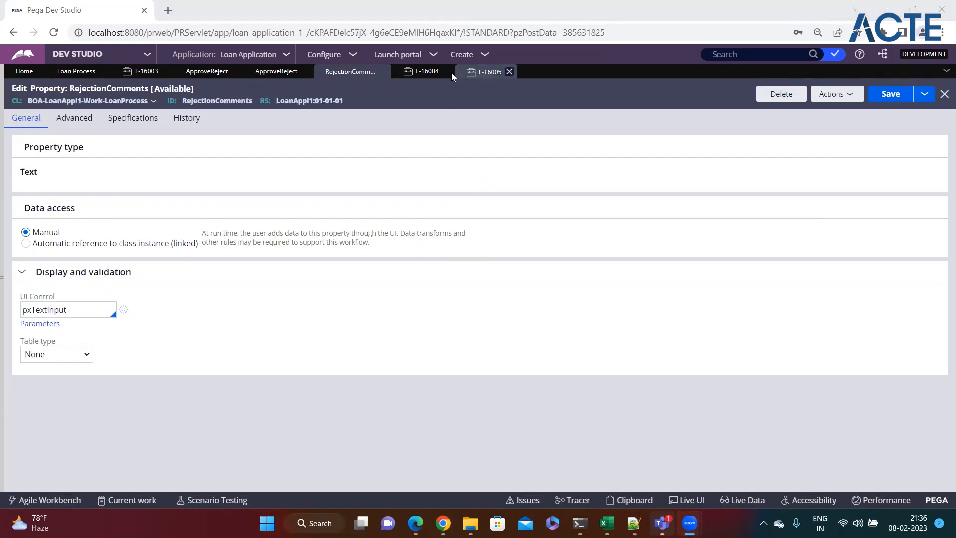
left_click(278, 76)
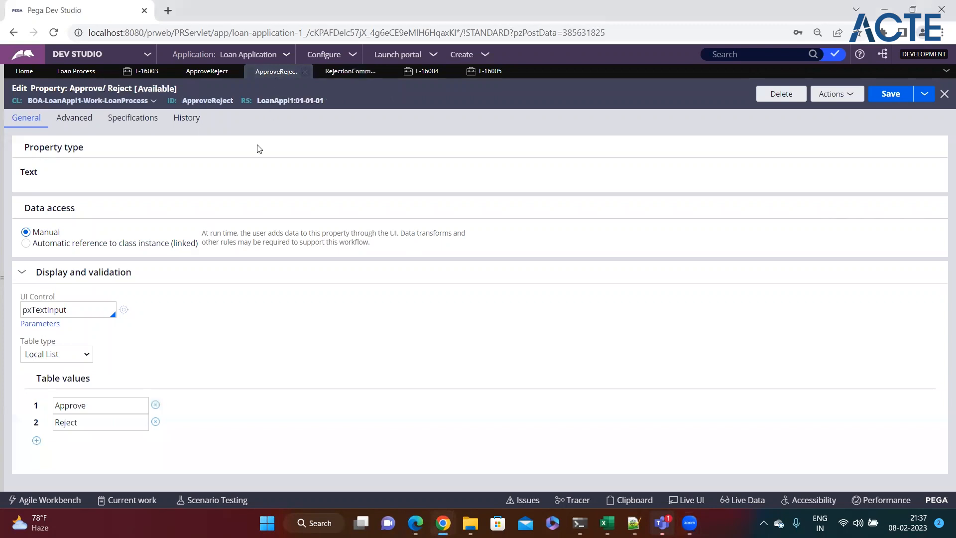
left_click(235, 71)
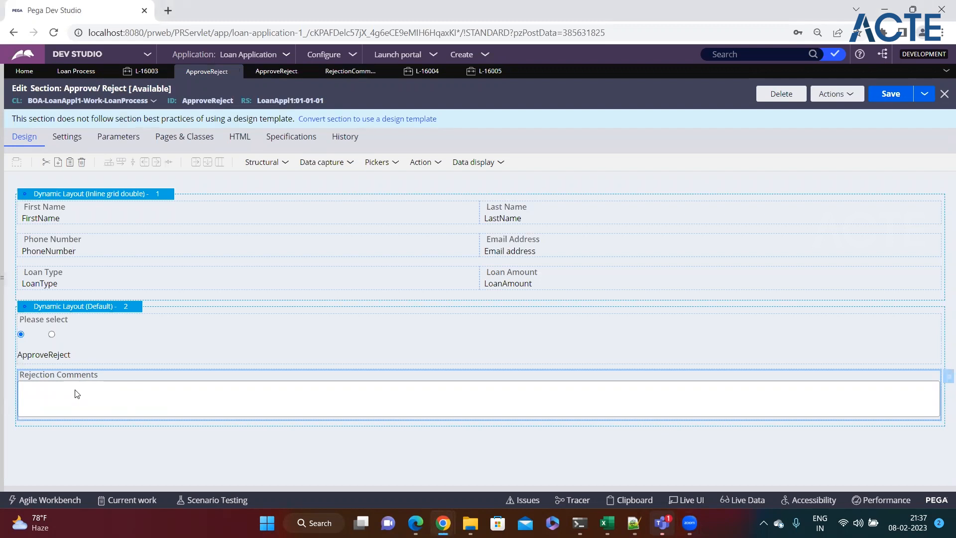
left_click(73, 348)
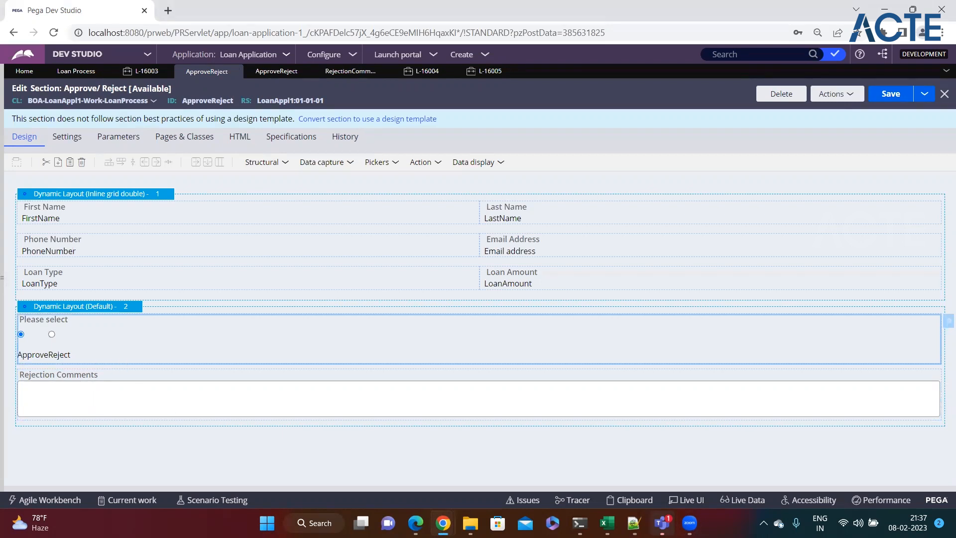
Set the visibility of the Rejection Comments text area in the ApproveReject section to Condition (expression)
left_click(349, 396)
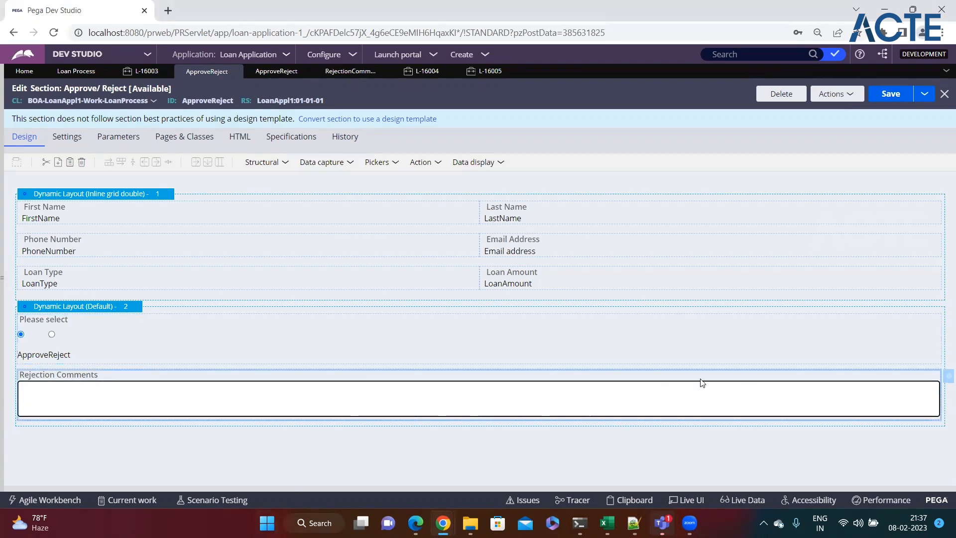
left_click(945, 377)
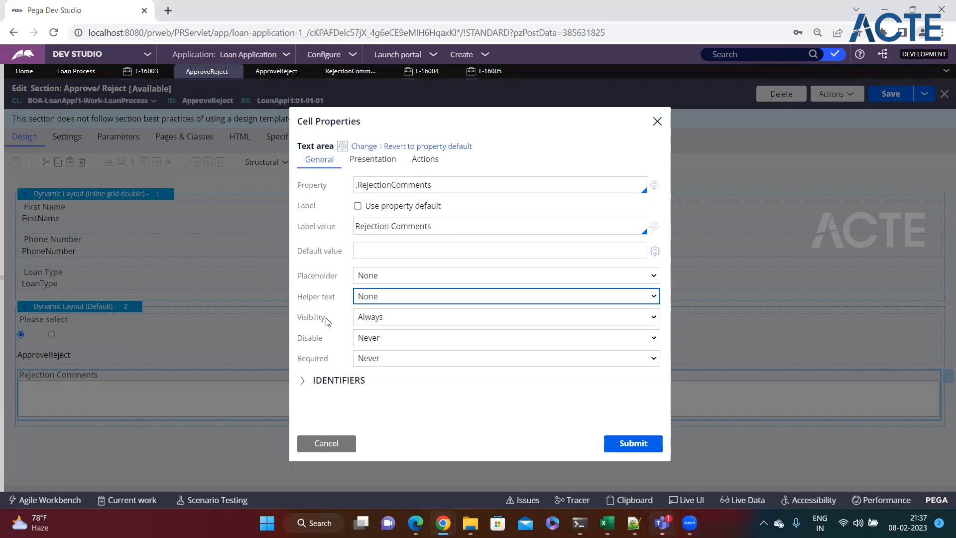
left_click_drag(325, 320, 300, 322)
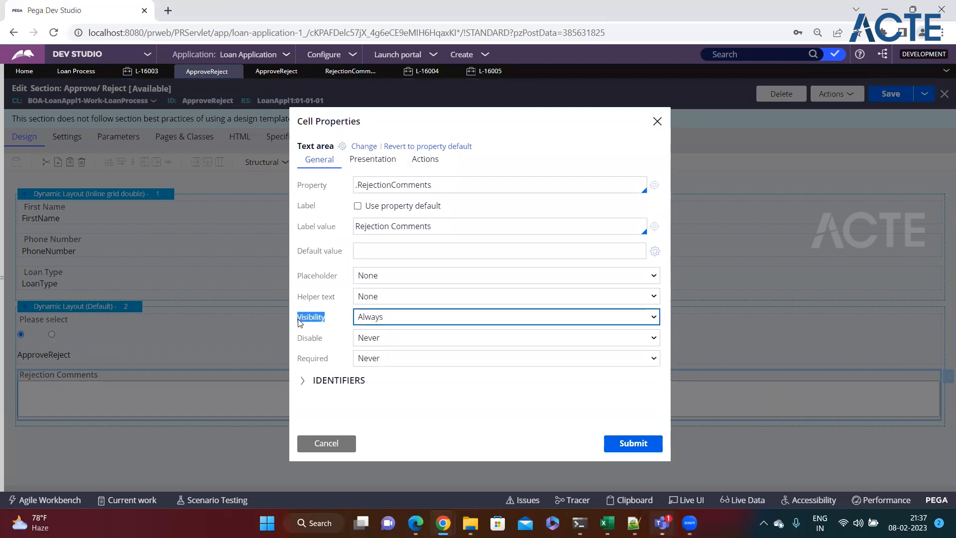
left_click(333, 327)
left_click(398, 323)
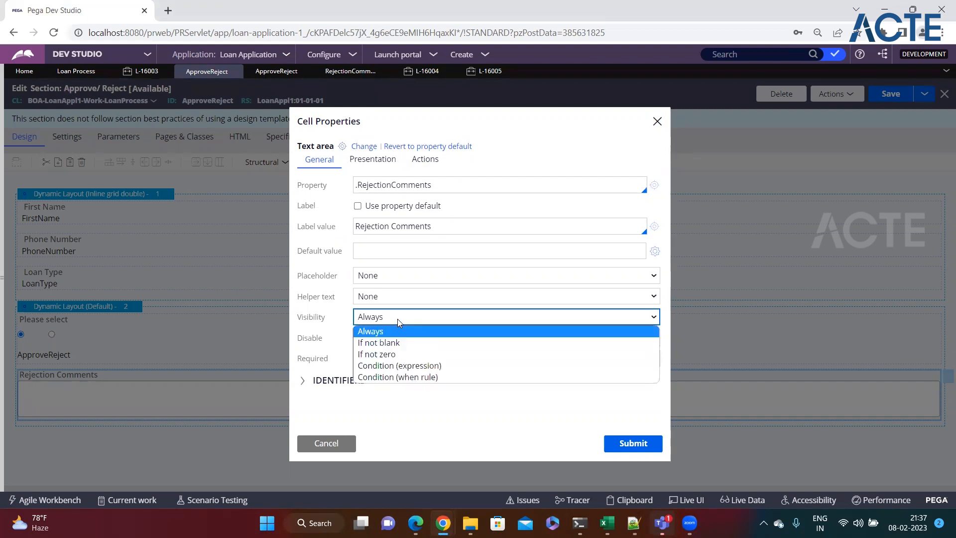
left_click(392, 366)
left_click(374, 341)
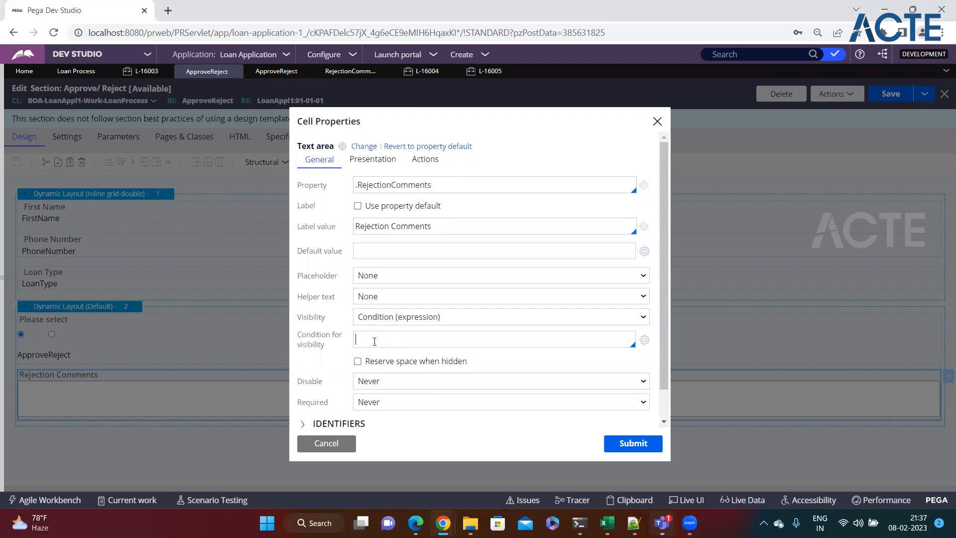
Enter the visibility condition .ApproveReject == "Reject" for Rejection Comments, apply it and save the section
type(".")
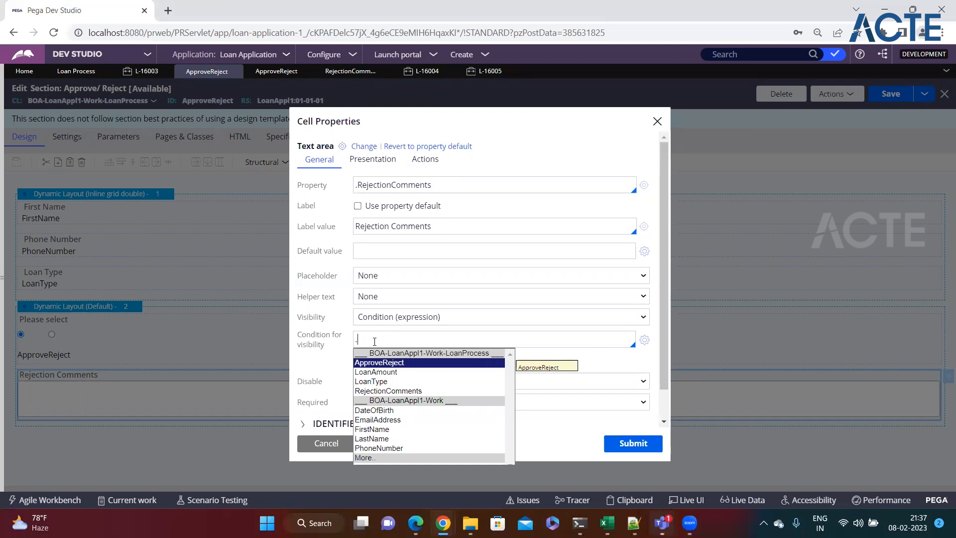
key("Return")
type("==")
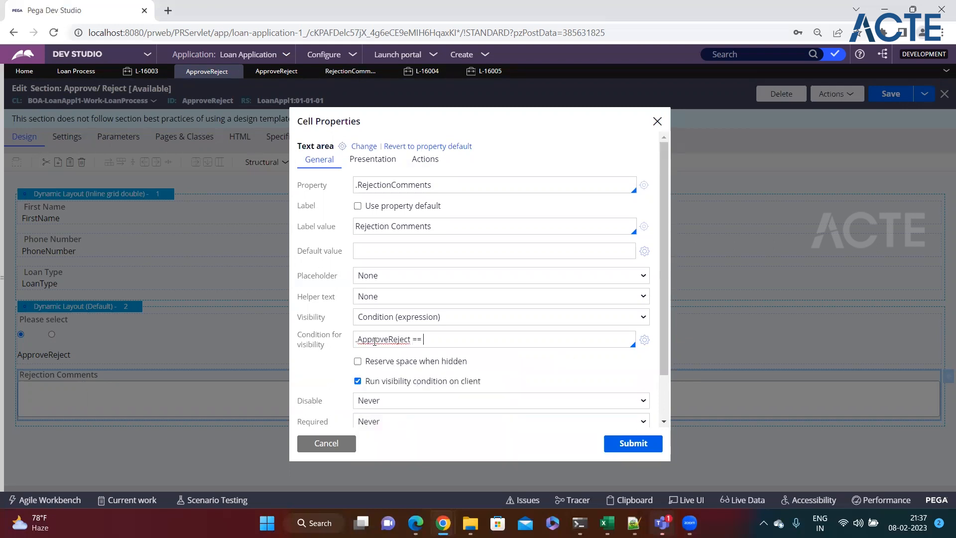
type(" \"\"")
type("Reject")
left_click(454, 340)
double_click(377, 339)
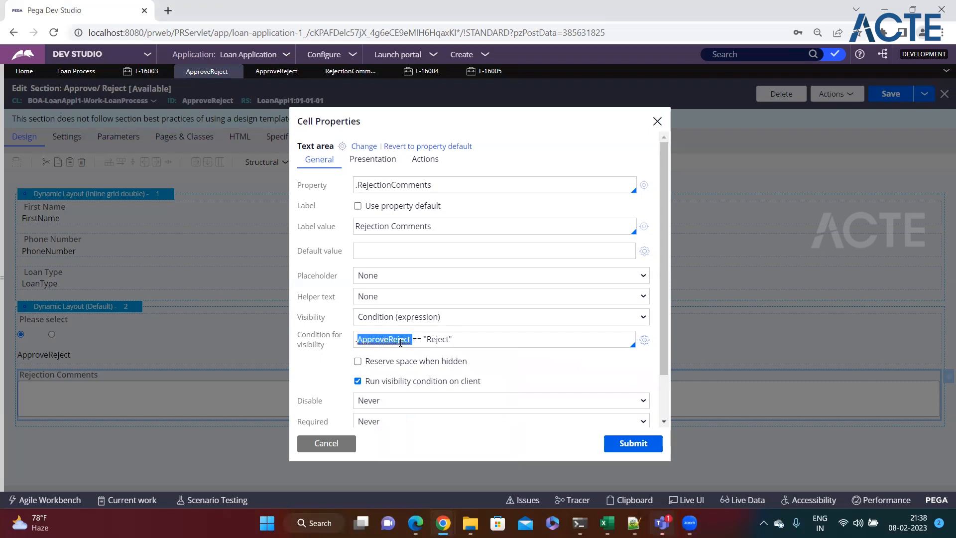
double_click(439, 340)
left_click(467, 341)
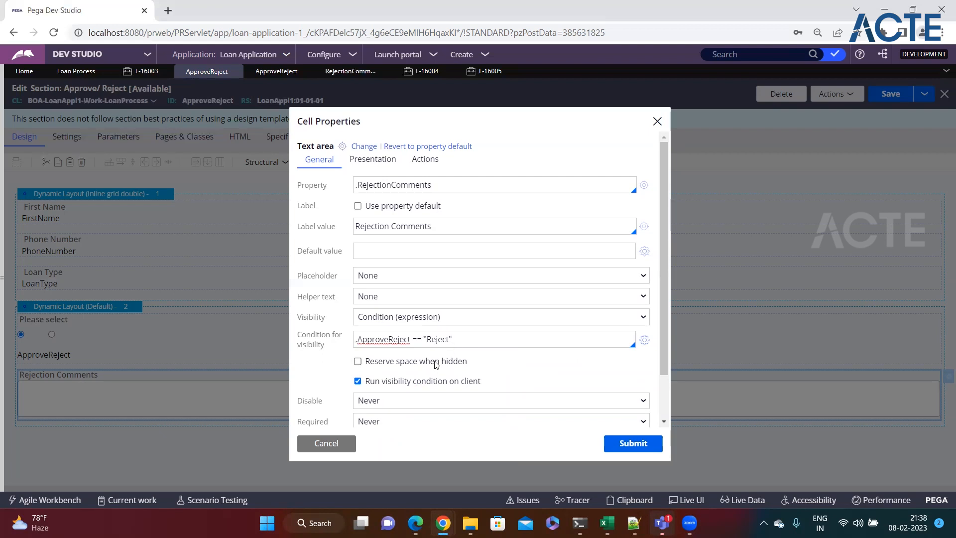
left_click(618, 450)
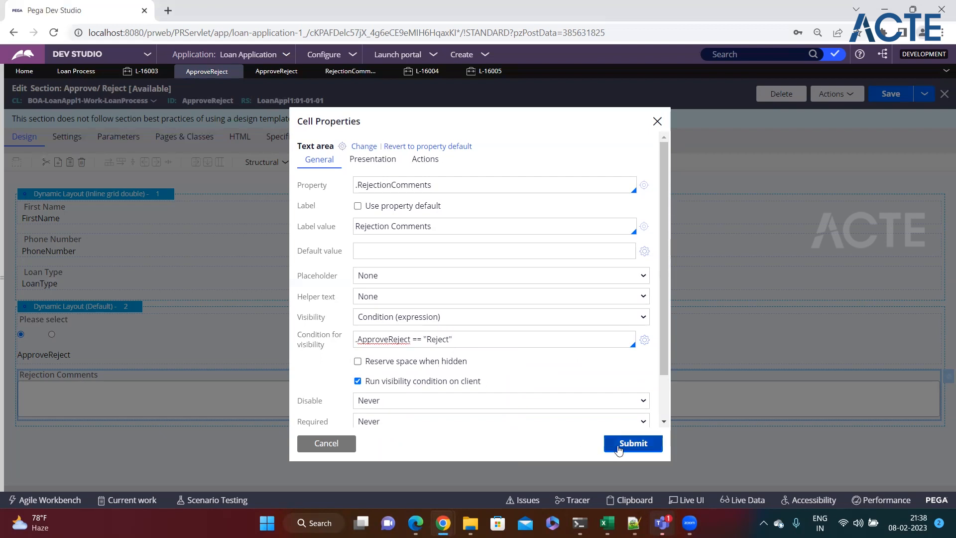
key("ctrl+s")
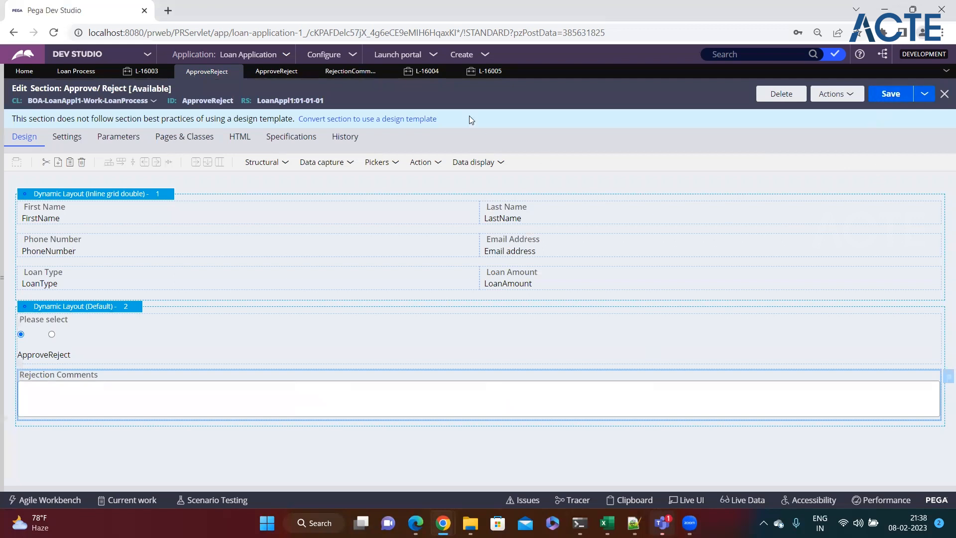
Create another Loan Process case and advance it to the Approval stage, leaving the personal and loan details blank
left_click(483, 54)
mouse_move(568, 67)
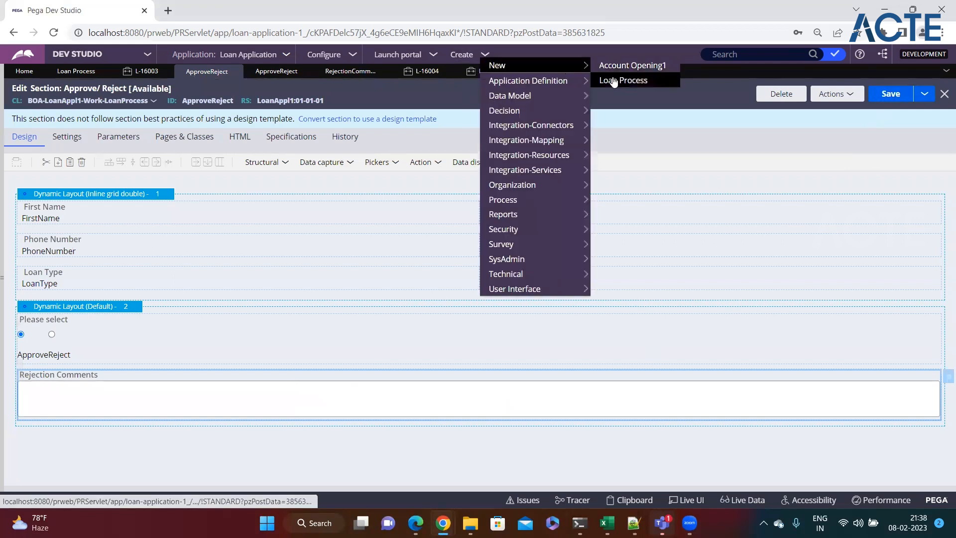
left_click(614, 81)
left_click(877, 396)
left_click(879, 288)
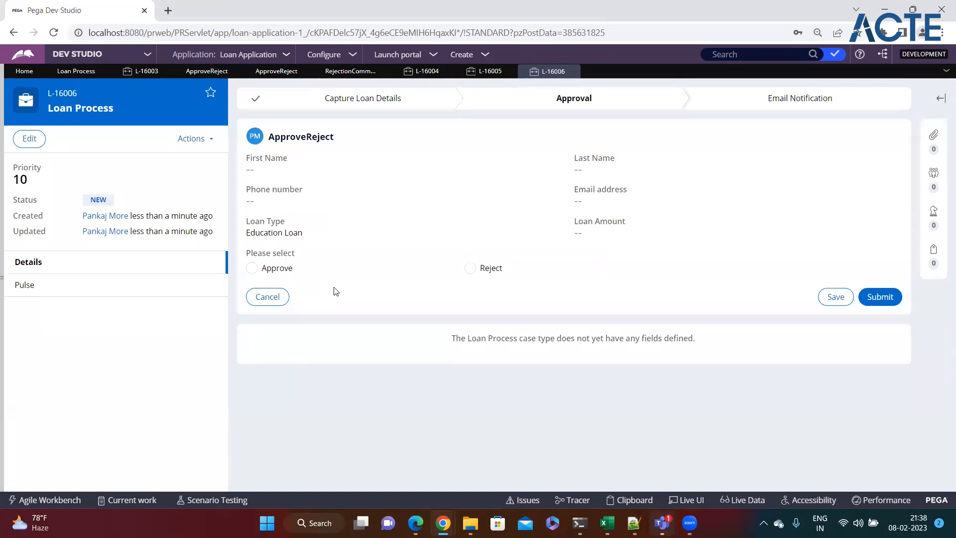
Test the Rejection Comments visibility on the approval form by alternating the selection between Approve and Reject, ending on Reject
left_click(251, 268)
left_click(470, 269)
left_click(326, 325)
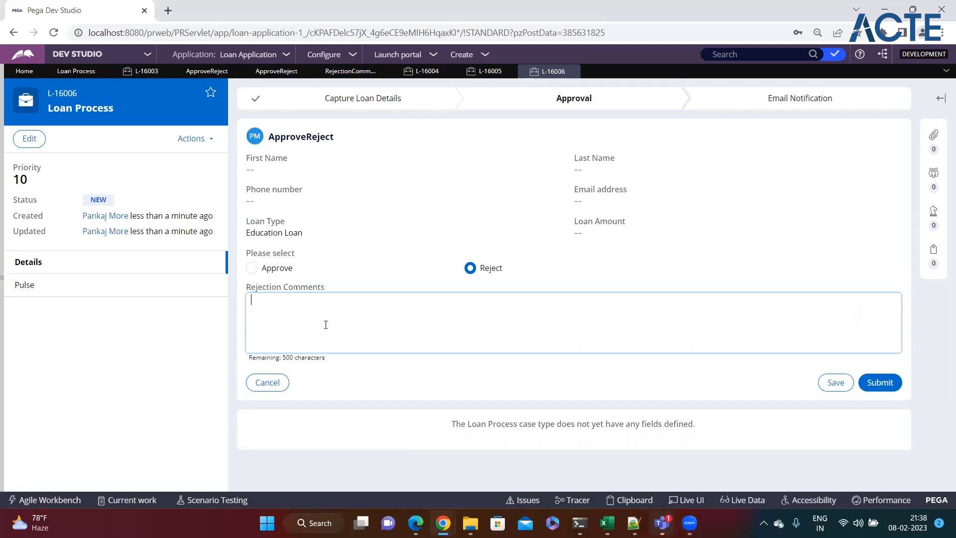
left_click_drag(251, 290, 387, 290)
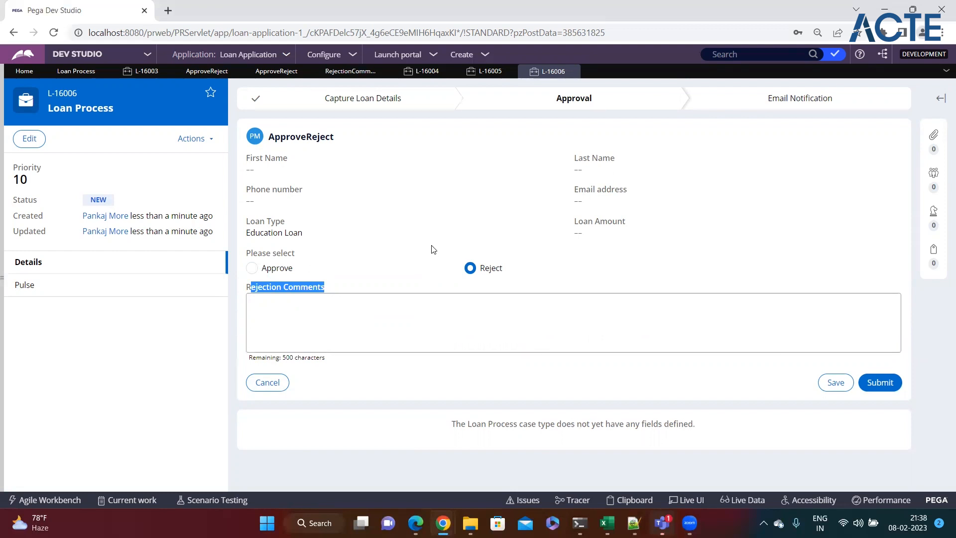
left_click(254, 269)
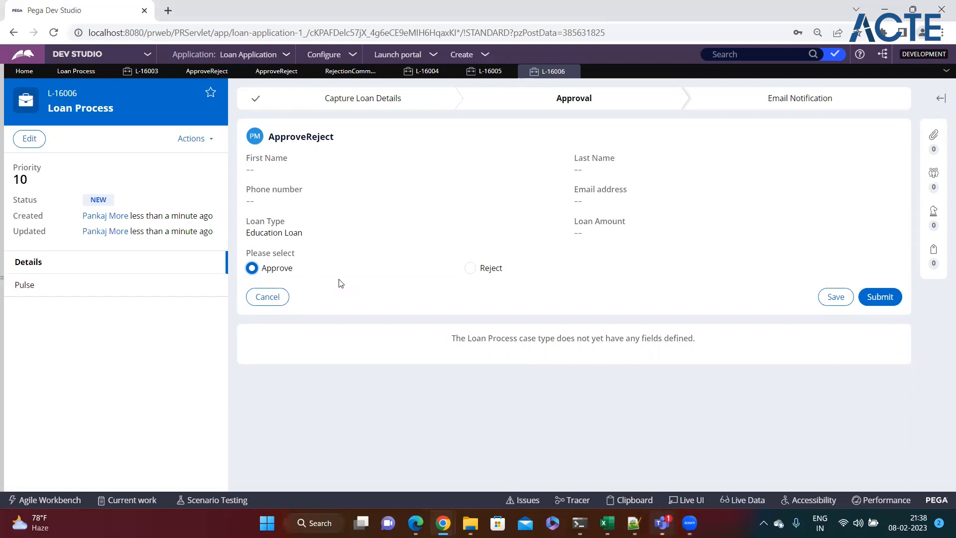
left_click(470, 269)
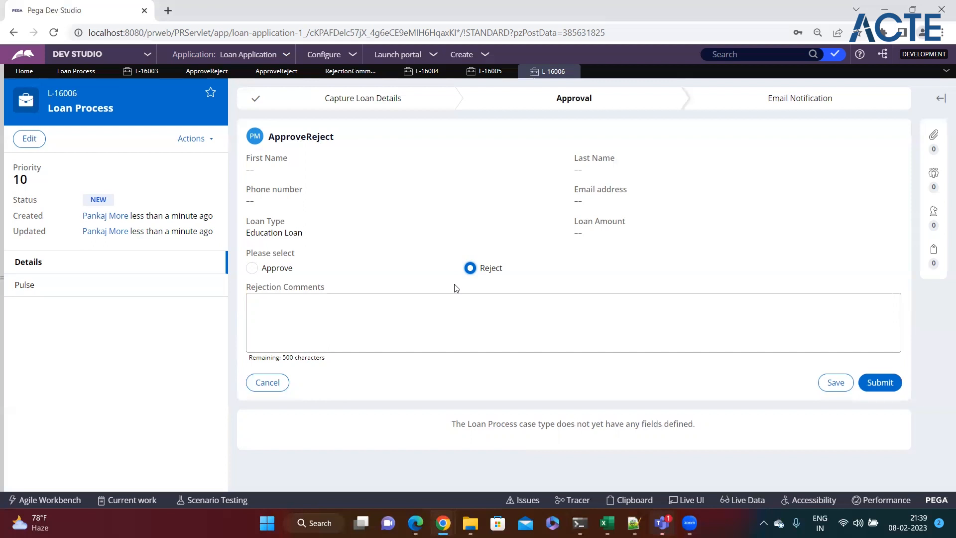
left_click(367, 328)
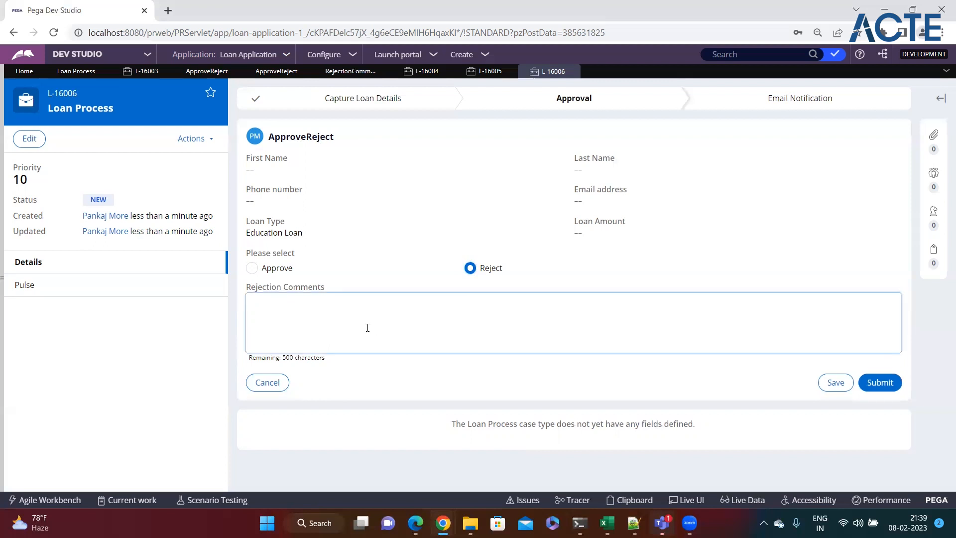
Start a new Loan Process case, continue to Loan Details with blank personal details, and go back to Personal Details
left_click(486, 54)
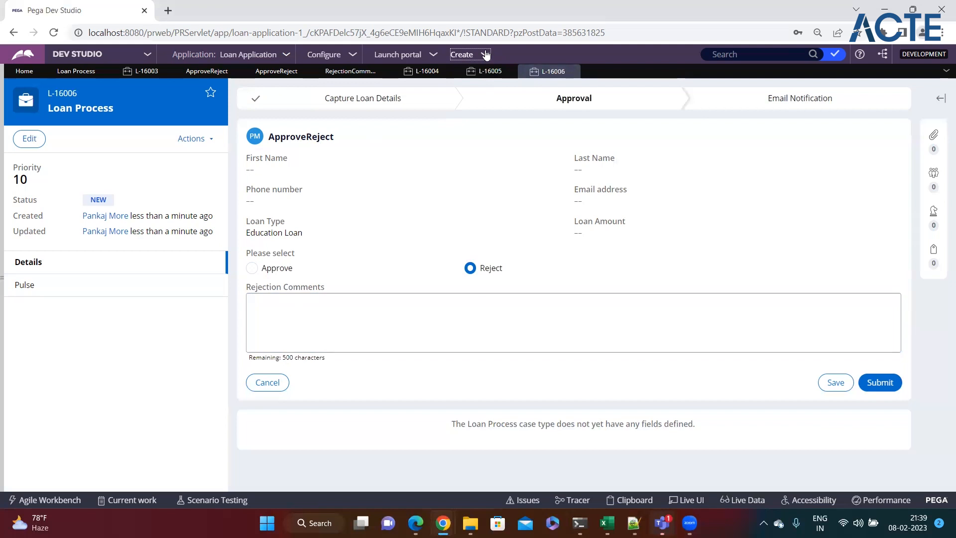
mouse_move(548, 65)
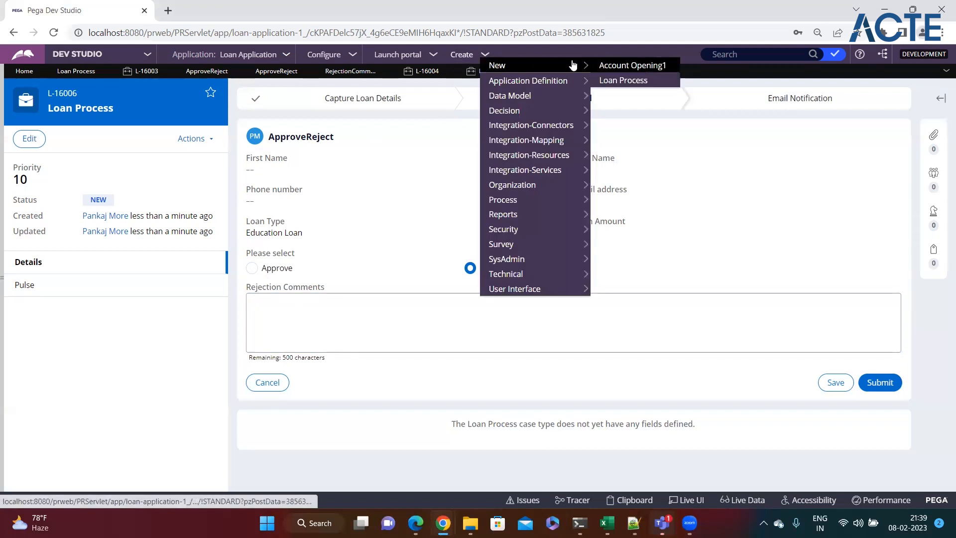
left_click(616, 81)
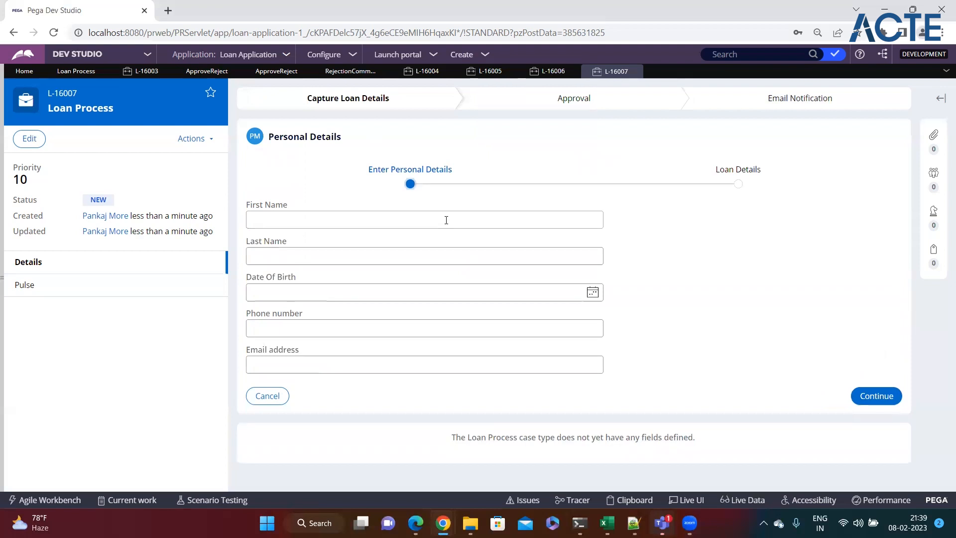
left_click_drag(288, 205, 250, 207)
left_click(361, 216)
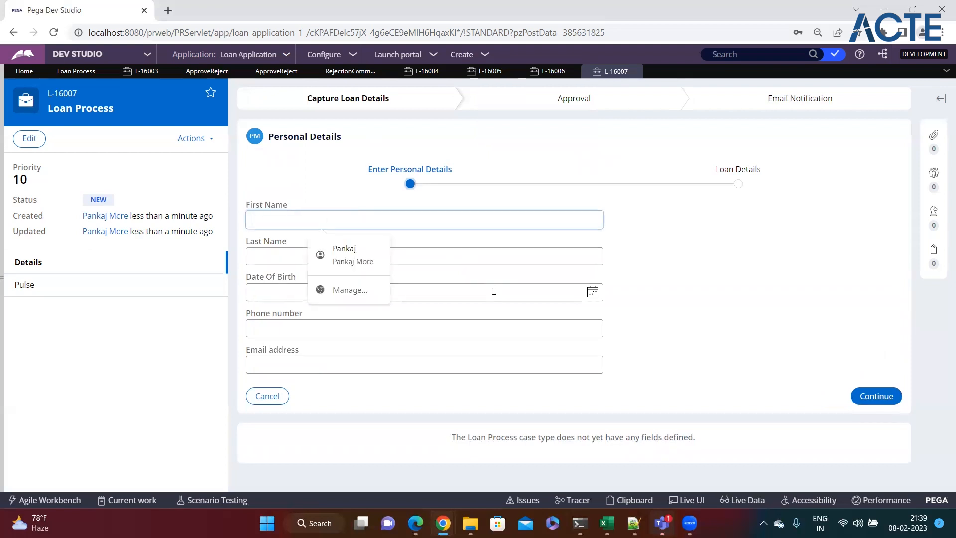
left_click(875, 400)
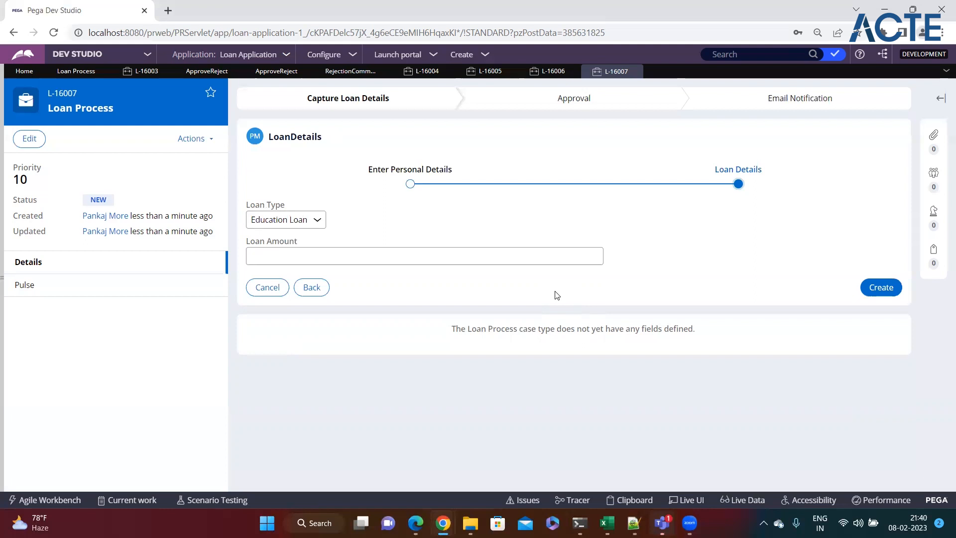
left_click(301, 287)
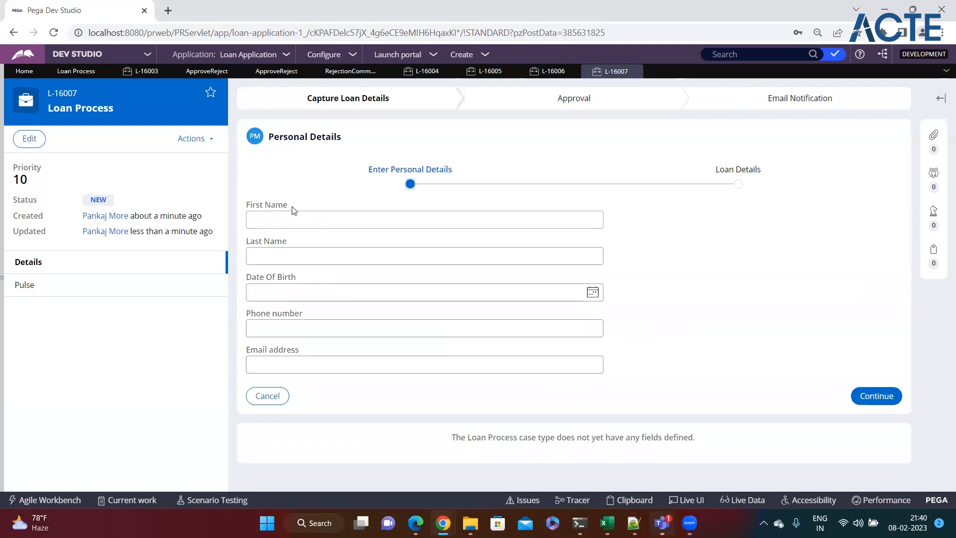
Review the Last Name, Date Of Birth, Phone number and Email address fields on the case's Personal Details form
left_click_drag(286, 240, 260, 243)
left_click(249, 245)
triple_click(250, 247)
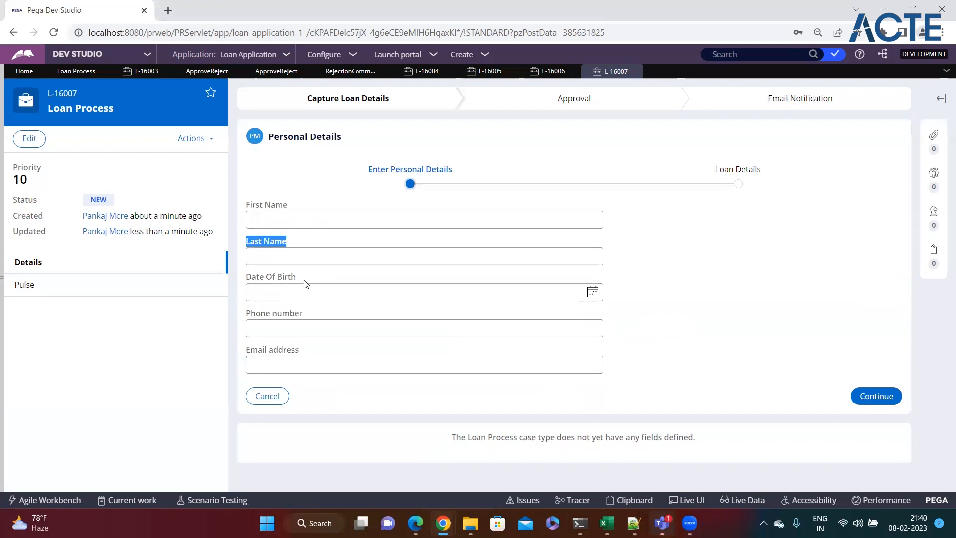
left_click_drag(306, 282, 248, 279)
left_click_drag(303, 313, 247, 310)
left_click_drag(307, 352, 247, 351)
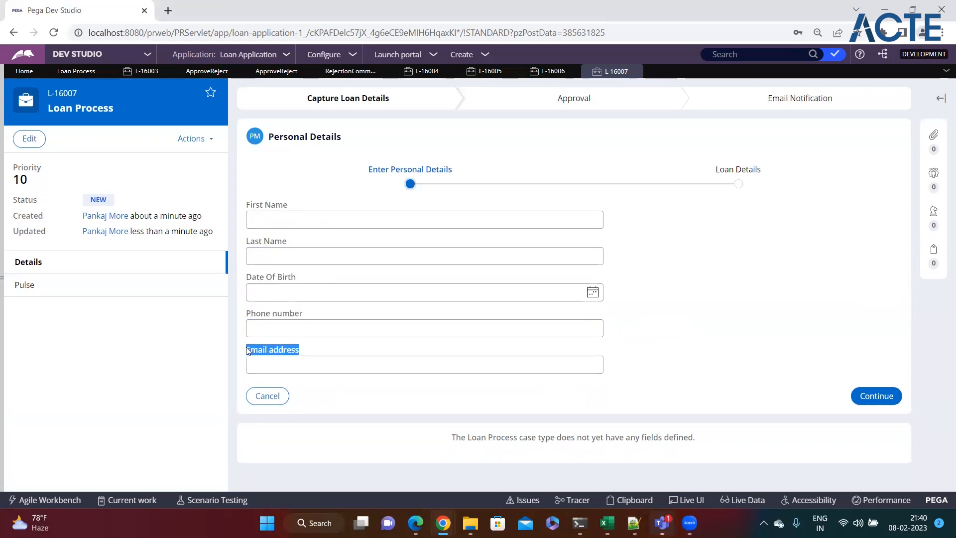
left_click(289, 362)
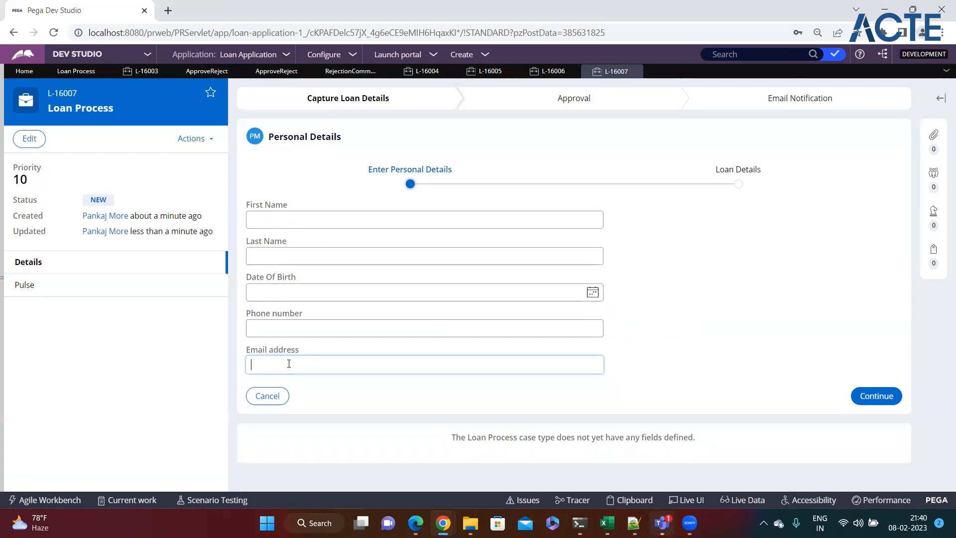
Open the PersonalDetails section rule of the LoanProcess class from the application explorer
left_click(5, 338)
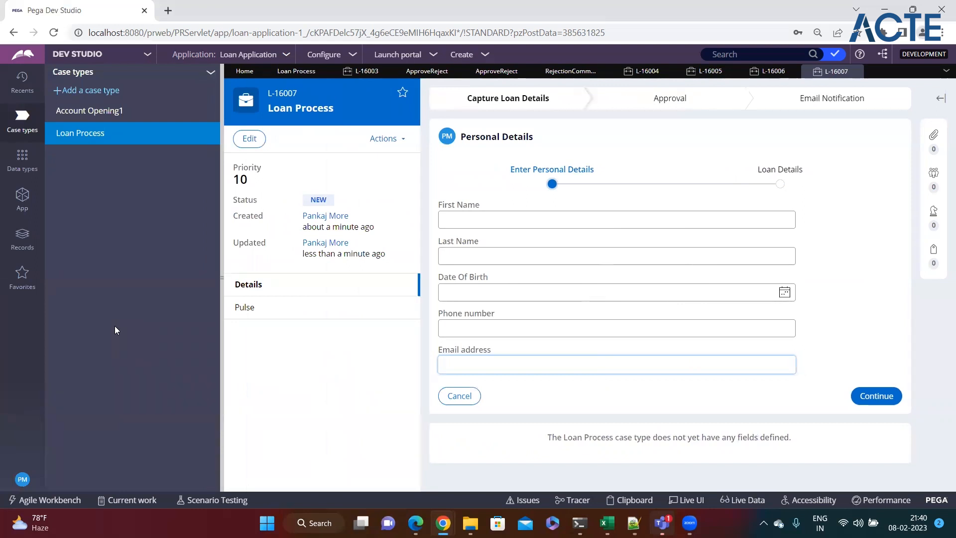
left_click(25, 205)
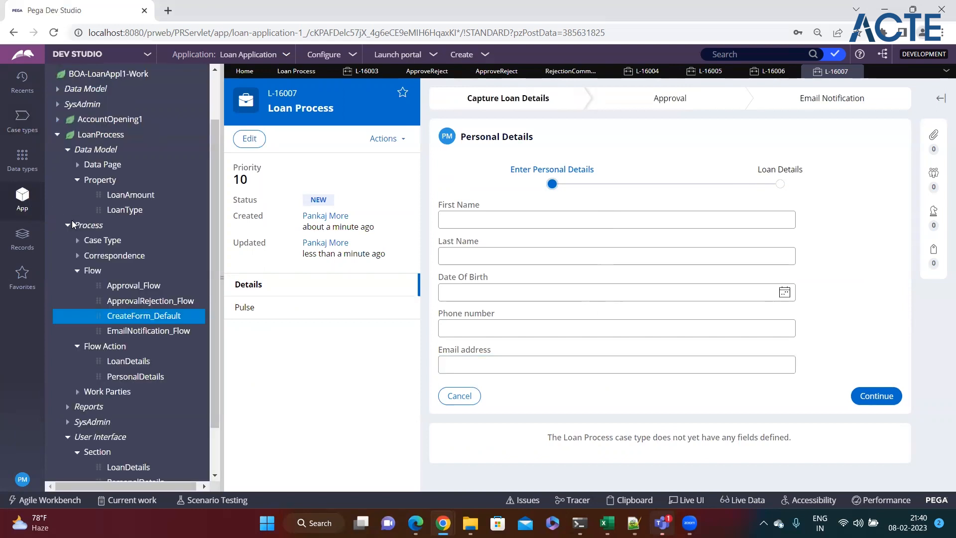
scroll(97, 294, "down", 2)
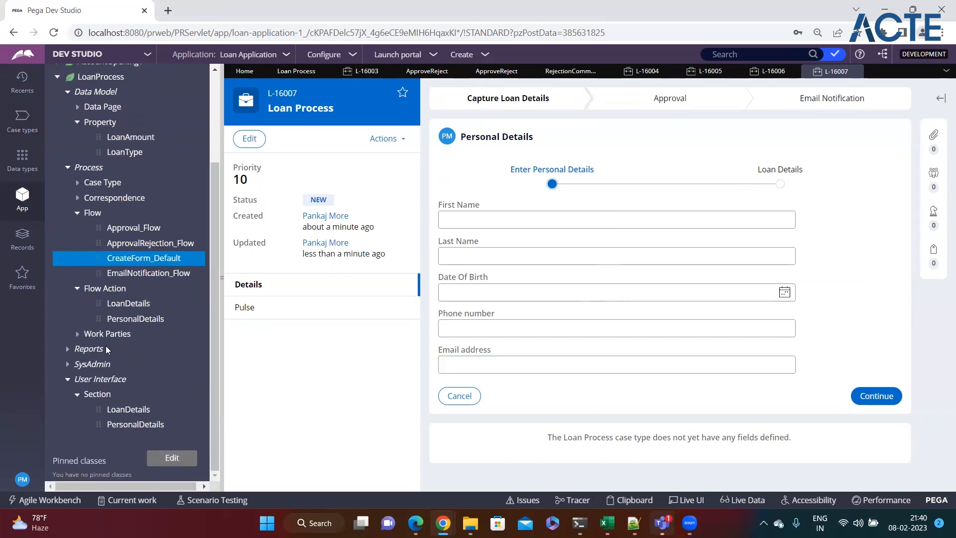
left_click(122, 425)
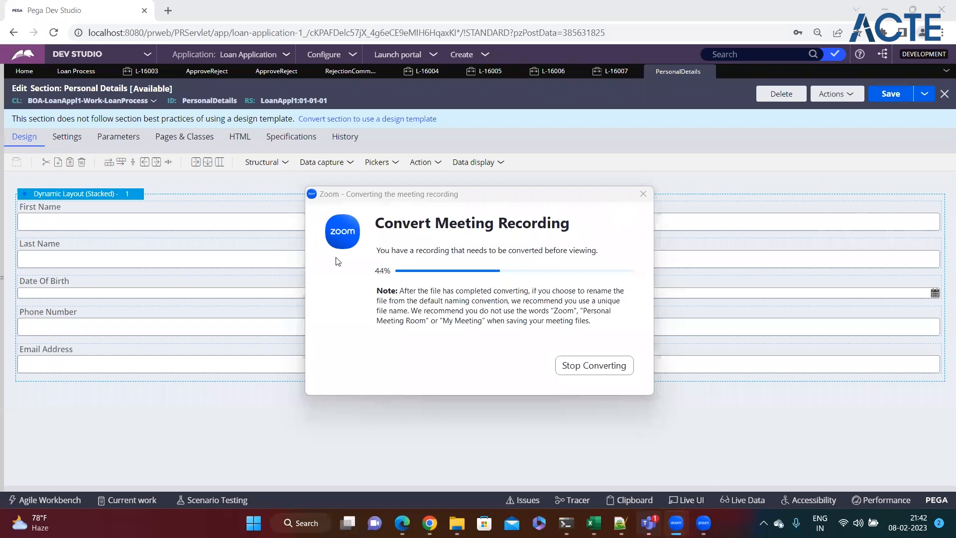
left_click(117, 248)
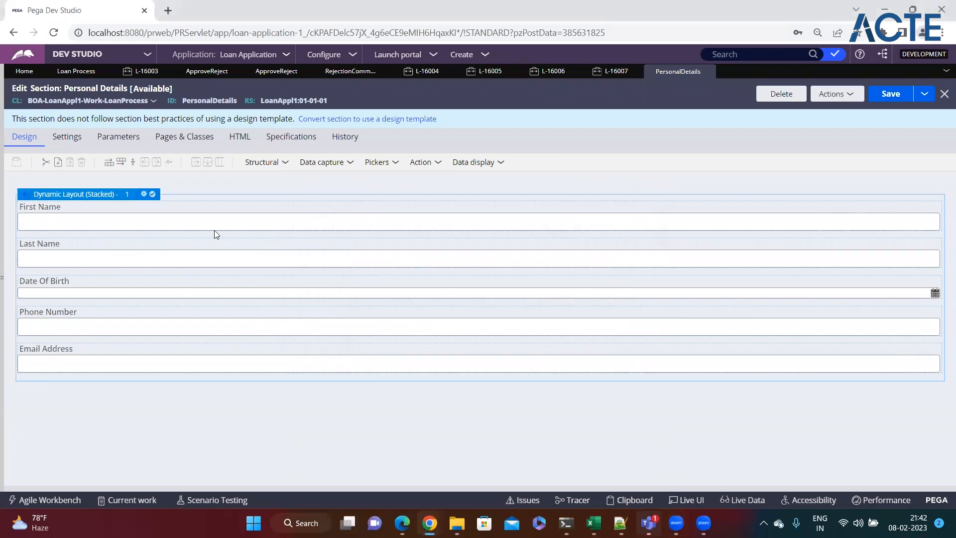
left_click(143, 225)
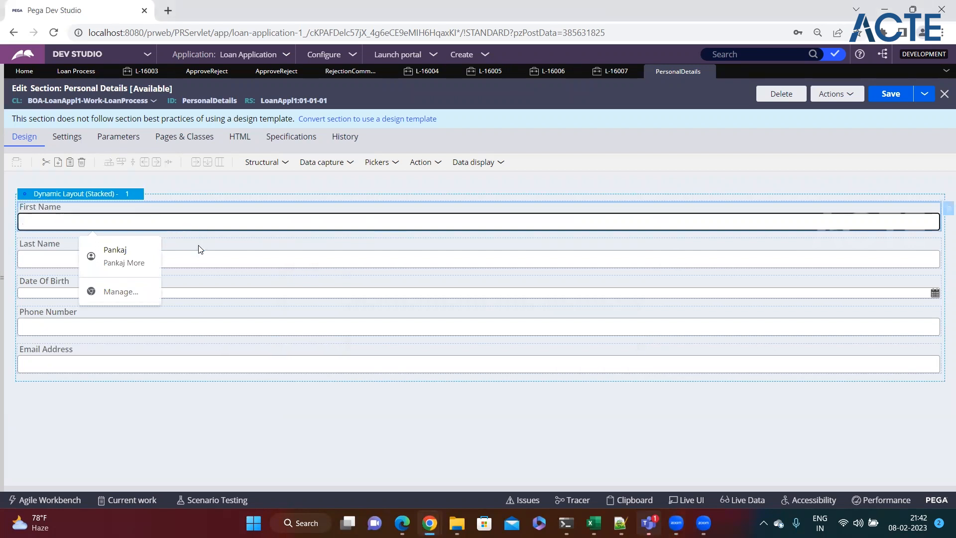
left_click(203, 259)
left_click(243, 293)
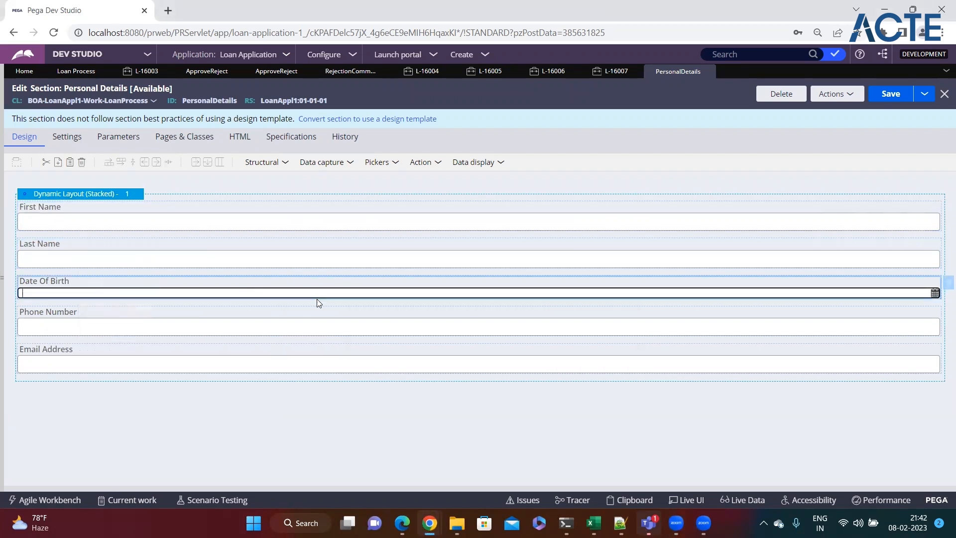
Make the First Name field of the PersonalDetails section required by setting its Required condition to Always
left_click(156, 227)
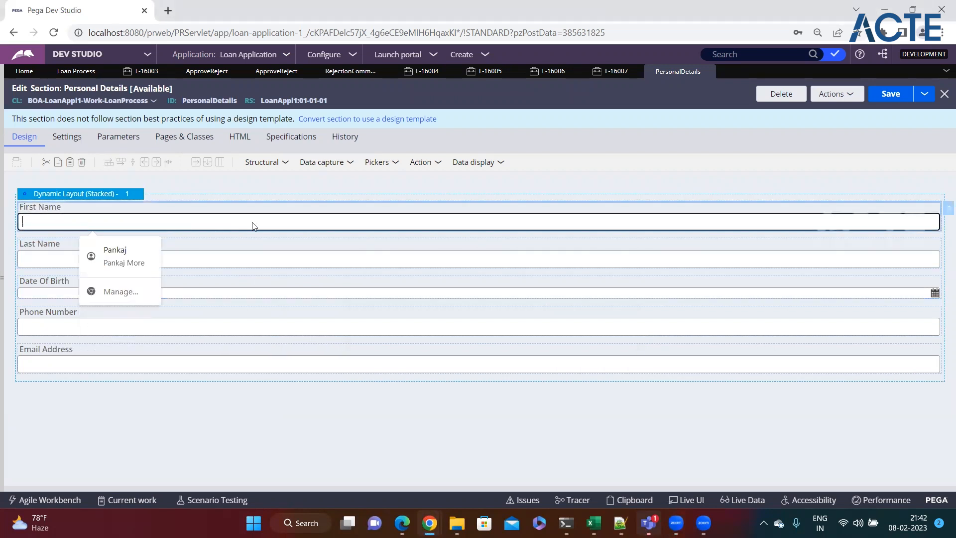
left_click(942, 212)
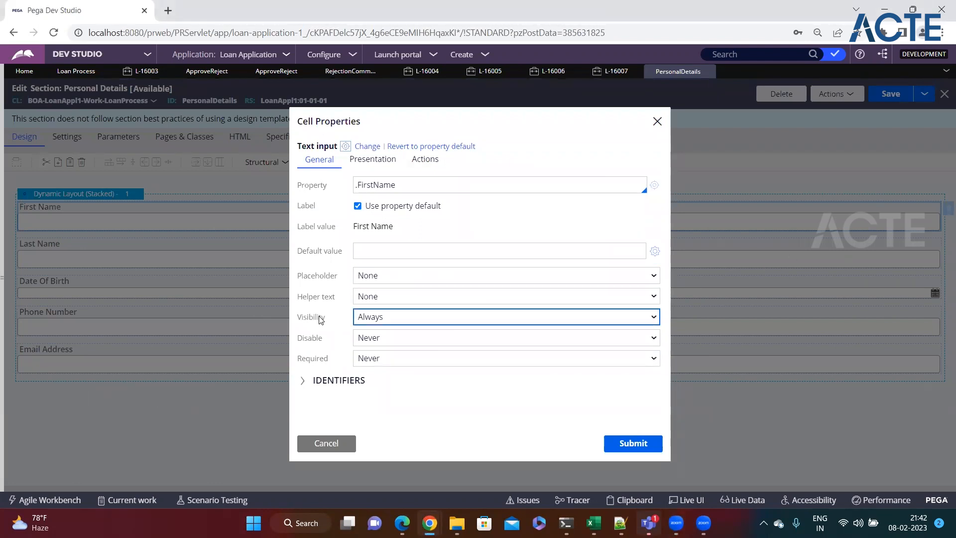
left_click_drag(326, 323, 305, 324)
left_click_drag(302, 361, 329, 366)
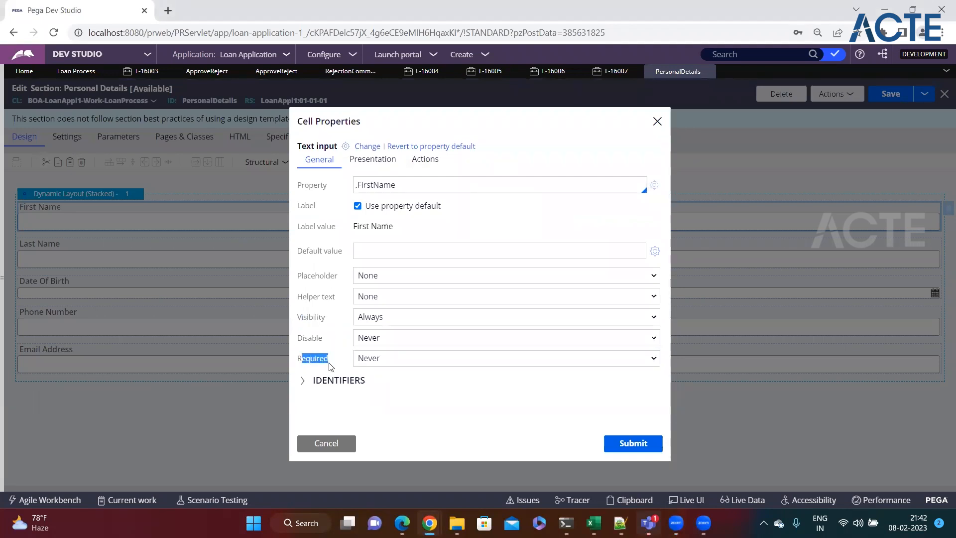
left_click(329, 366)
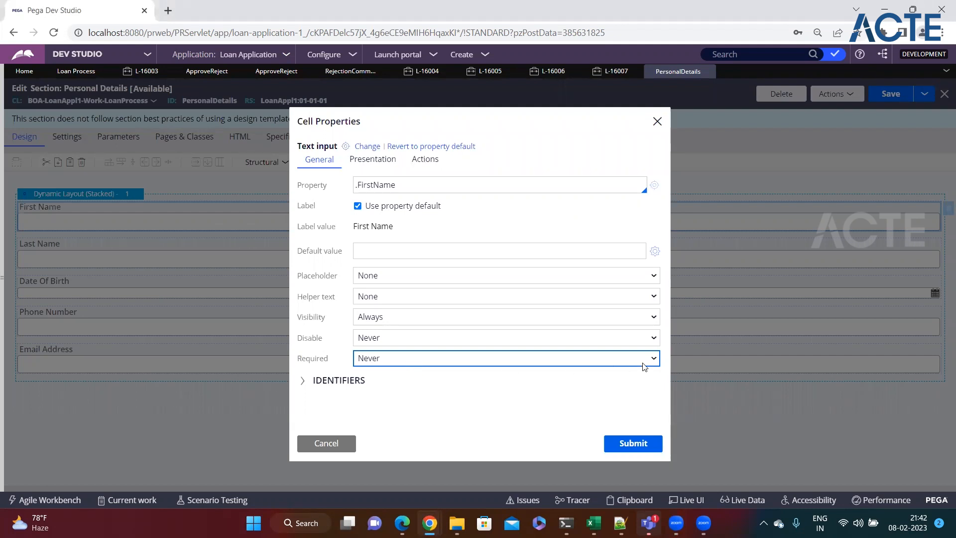
left_click(659, 360)
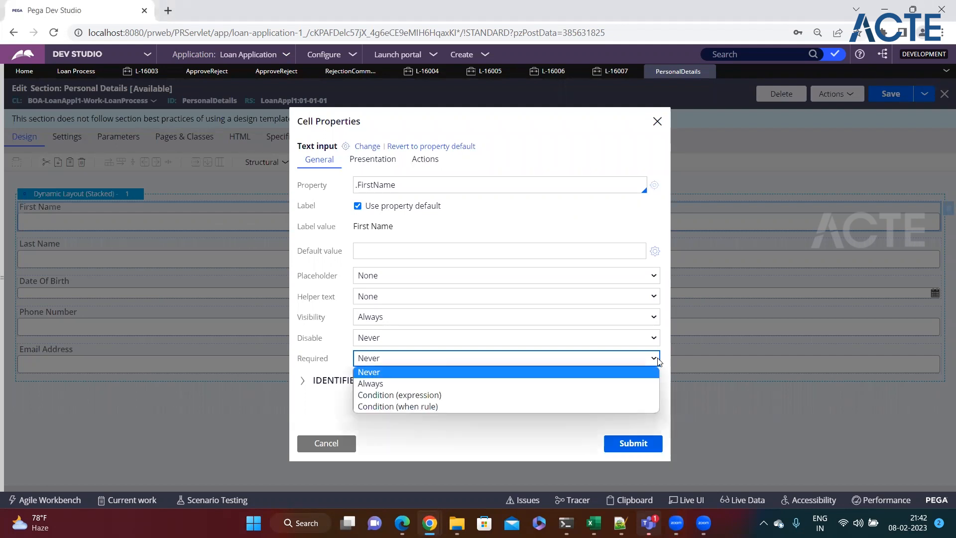
left_click(434, 383)
left_click(633, 442)
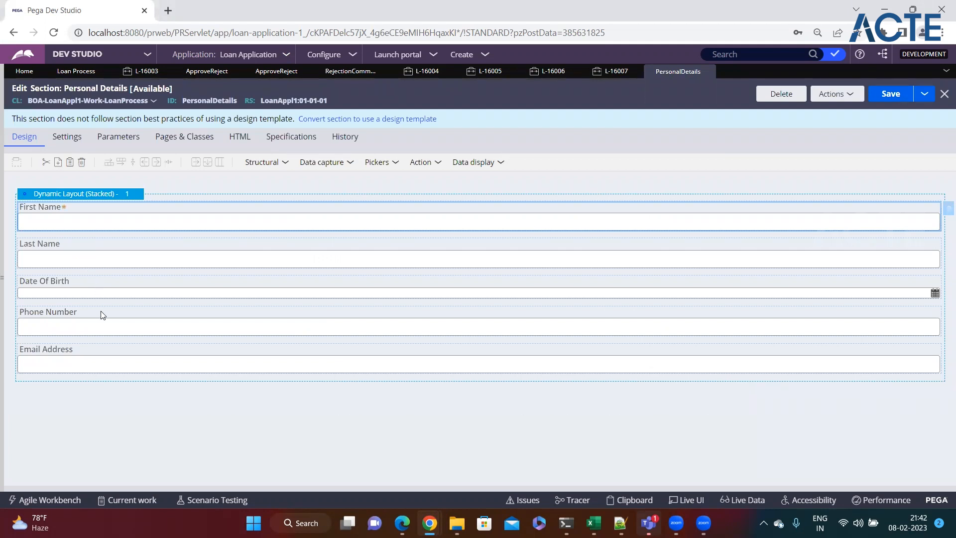
Set the Required condition of the Date Of Birth field to Always in its cell properties
left_click(135, 289)
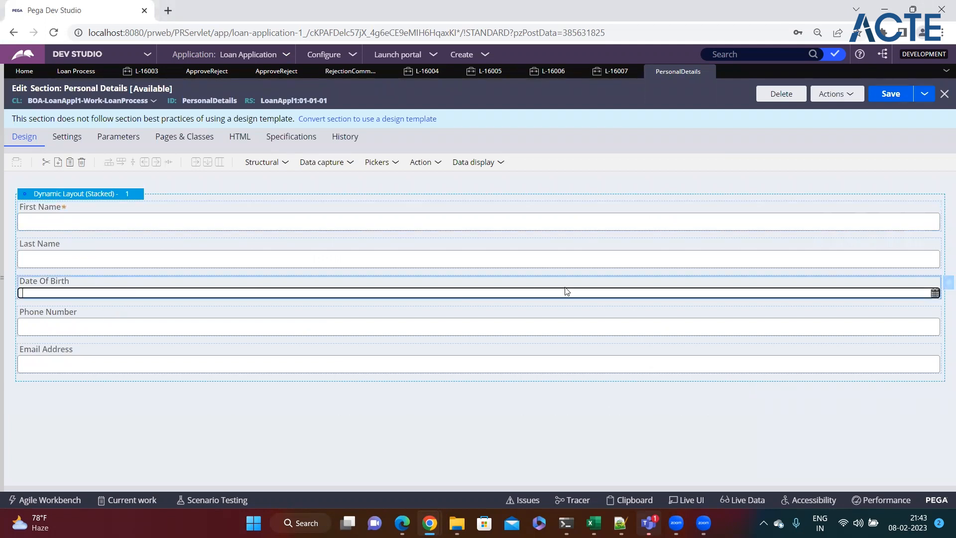
left_click(946, 282)
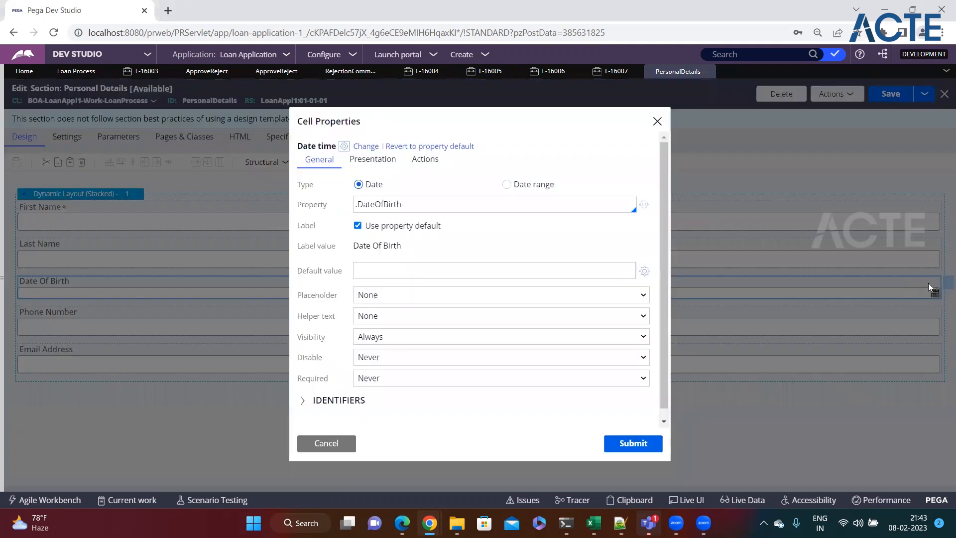
left_click(384, 384)
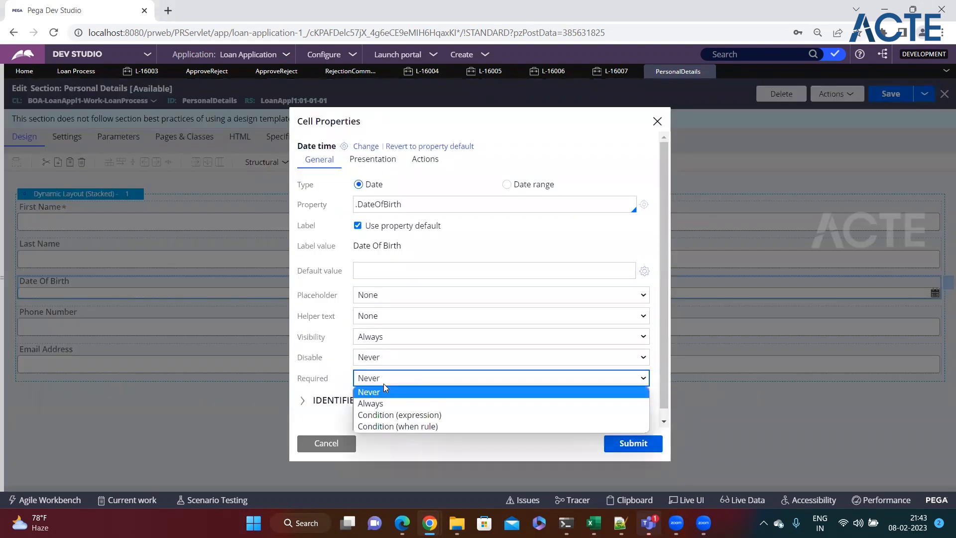
left_click(380, 401)
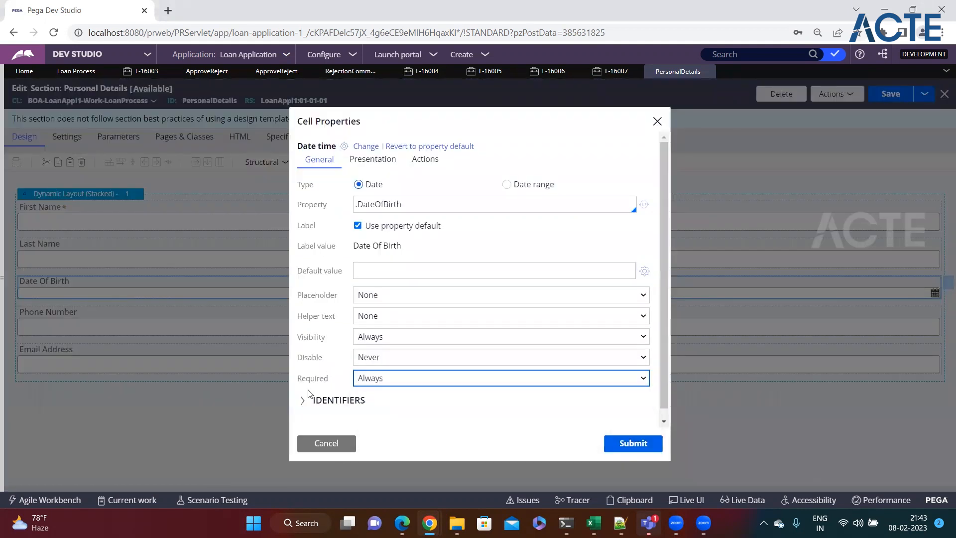
left_click(643, 442)
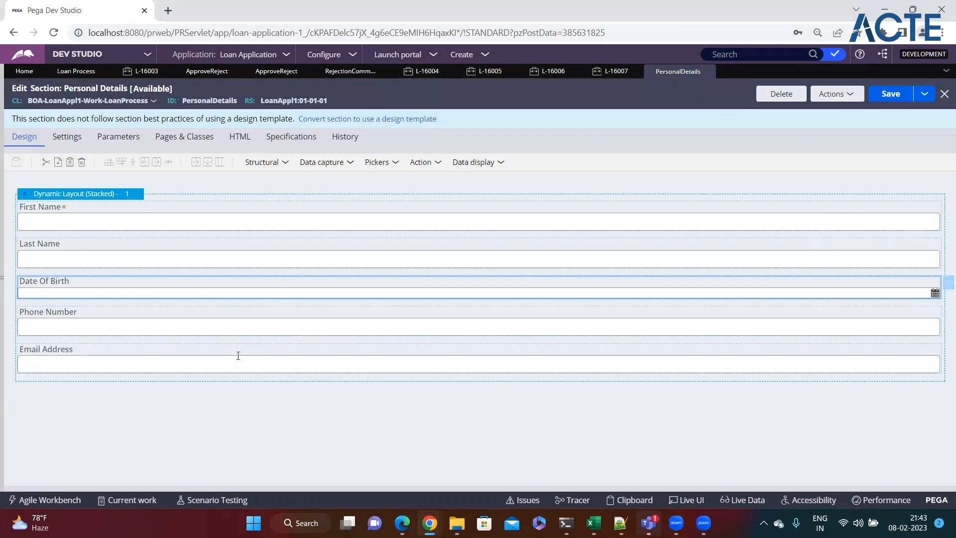
Set the Required condition of the Phone Number field to Always in its cell properties
left_click(250, 324)
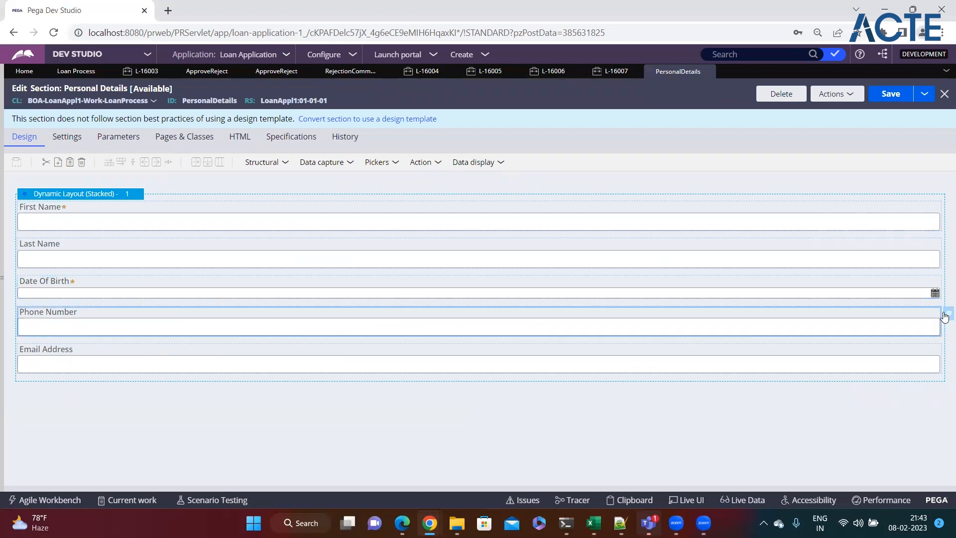
double_click(520, 304)
left_click(371, 359)
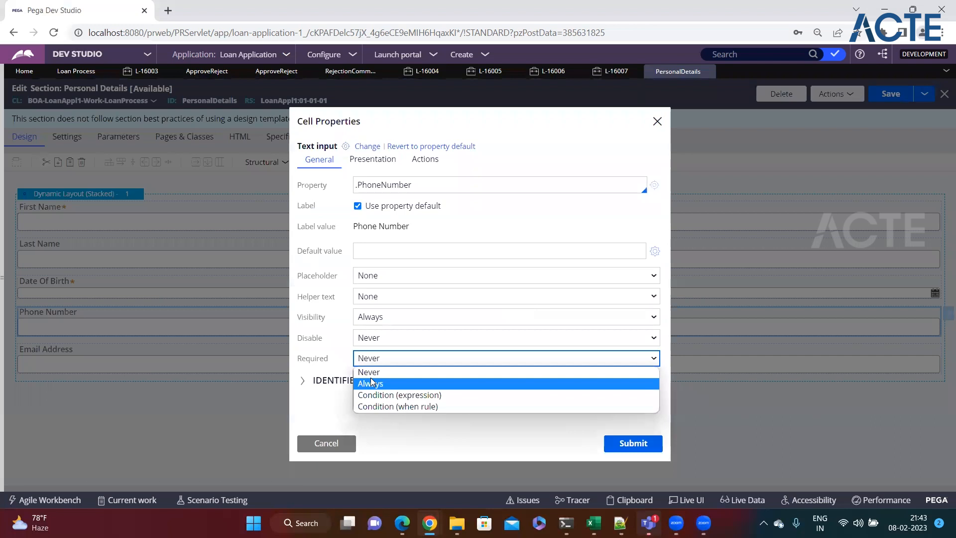
left_click(369, 383)
left_click(653, 444)
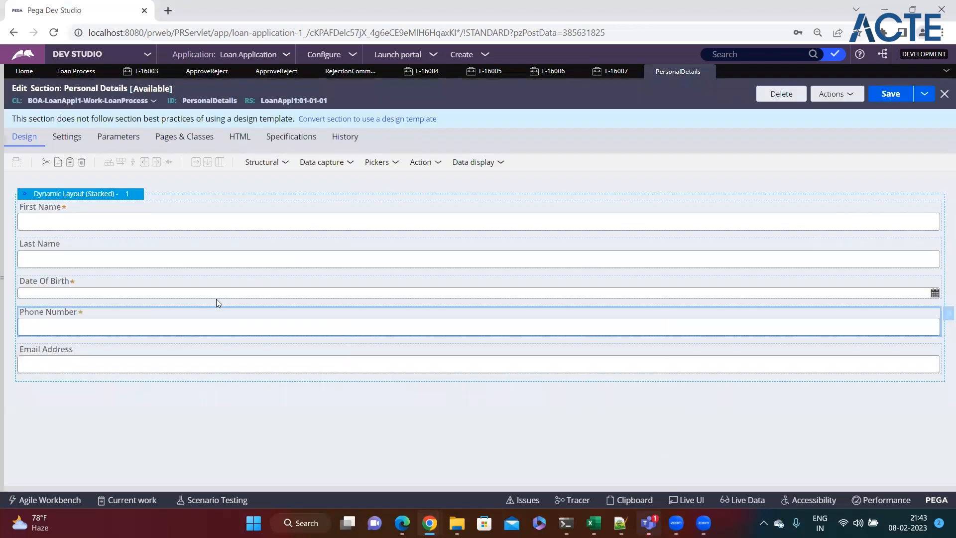
Save the PersonalDetails section with its updated required fields
left_click(161, 348)
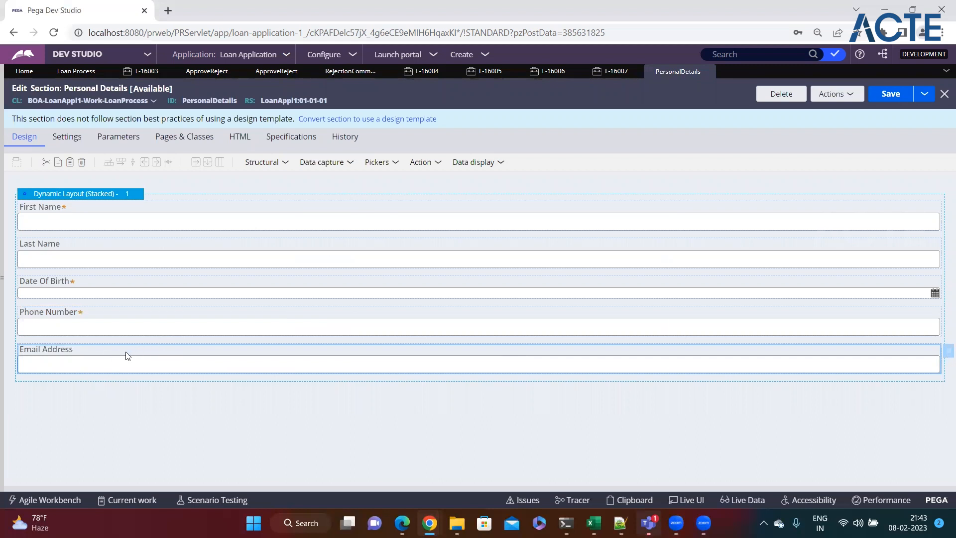
left_click(115, 248)
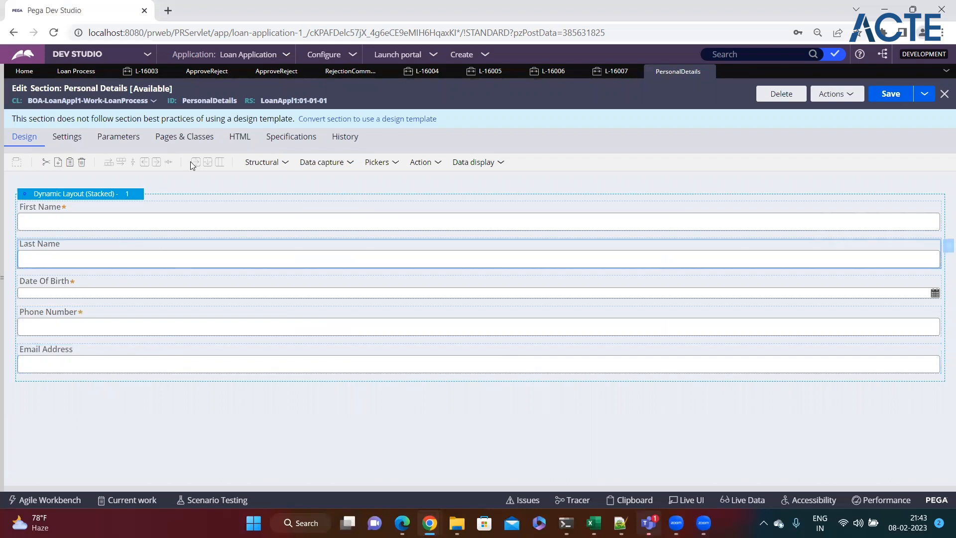
left_click(887, 95)
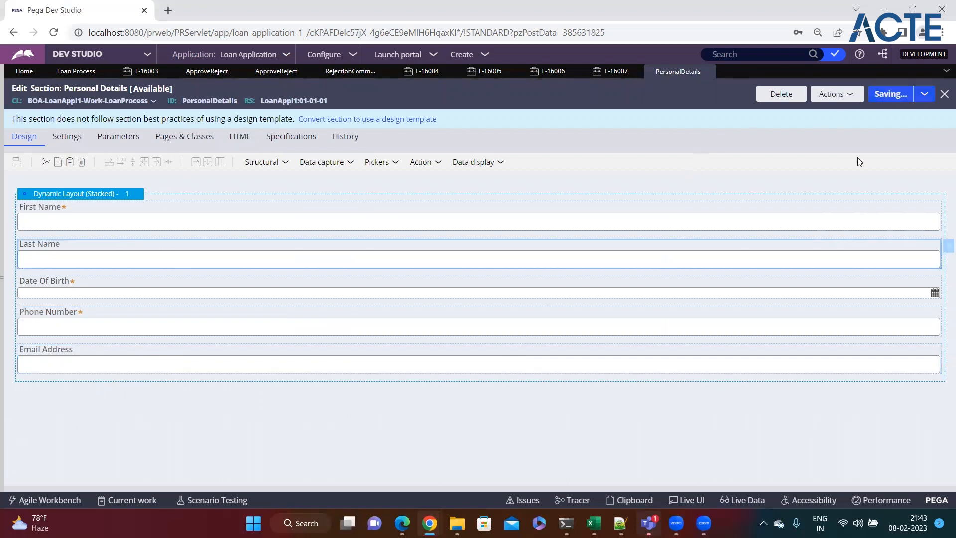
Open the LoanDetails section rule of the LoanProcess class from the application explorer and collapse the explorer
left_click(5, 353)
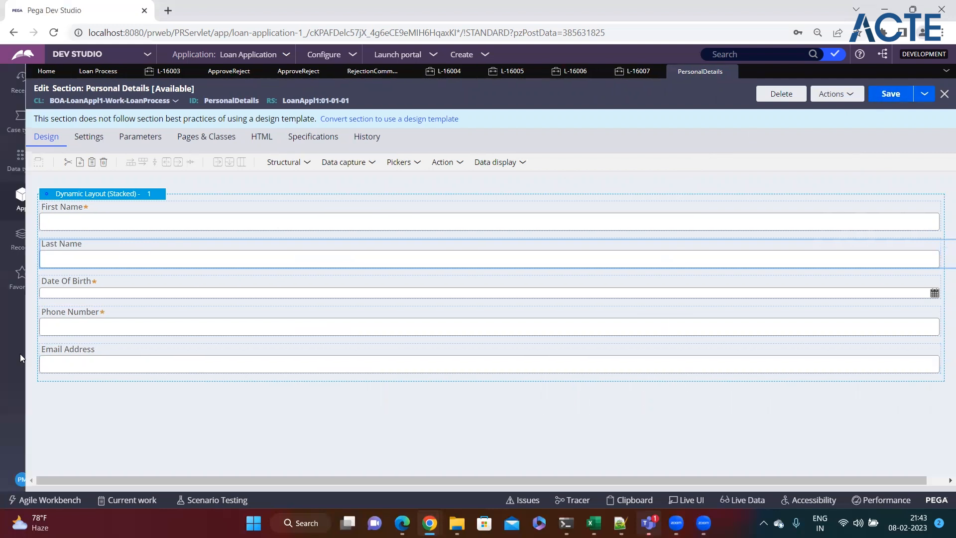
left_click(120, 411)
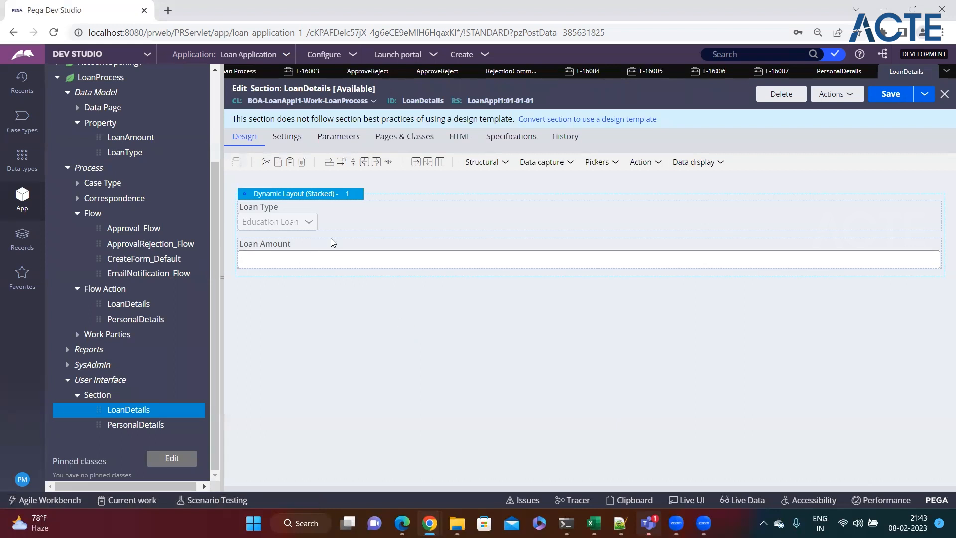
left_click(368, 224)
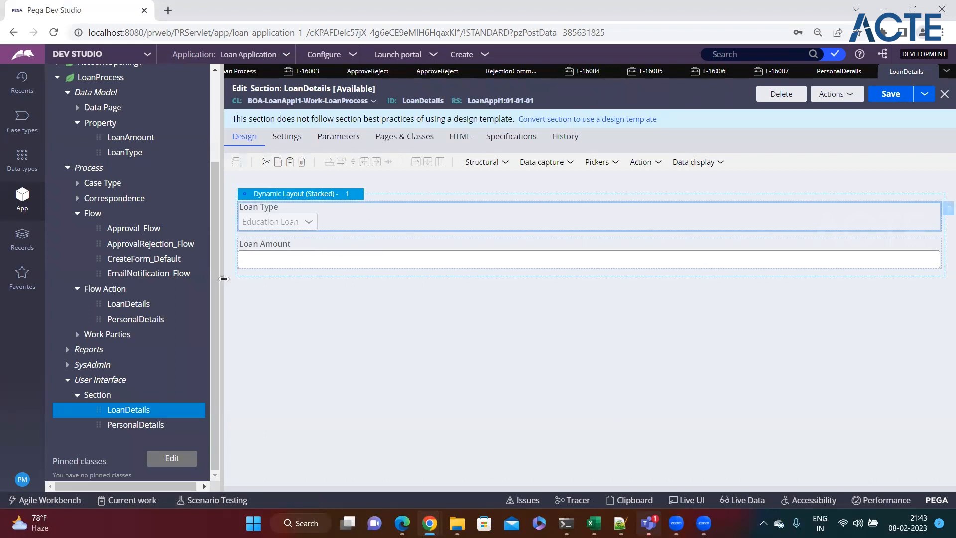
left_click(224, 279)
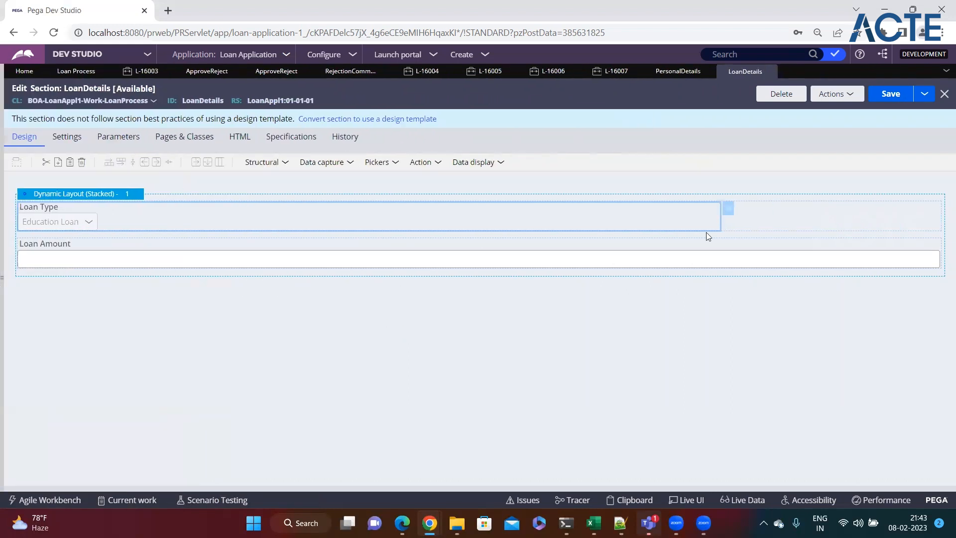
Set the Required condition of the Loan Type dropdown to Always in its cell properties
left_click(944, 211)
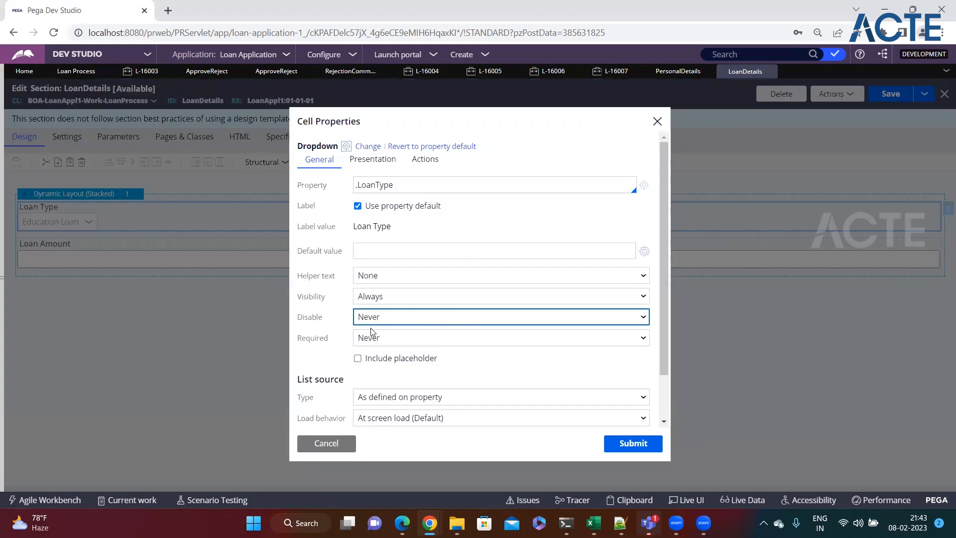
left_click(386, 338)
left_click(384, 364)
left_click(632, 443)
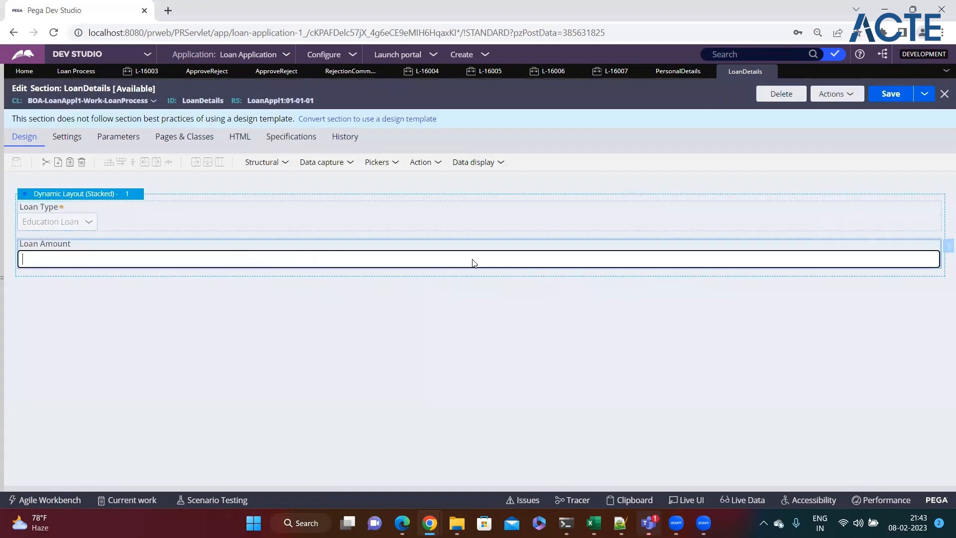
Set the Required condition of the Loan Amount field to Always and save the LoanDetails section
left_click(946, 247)
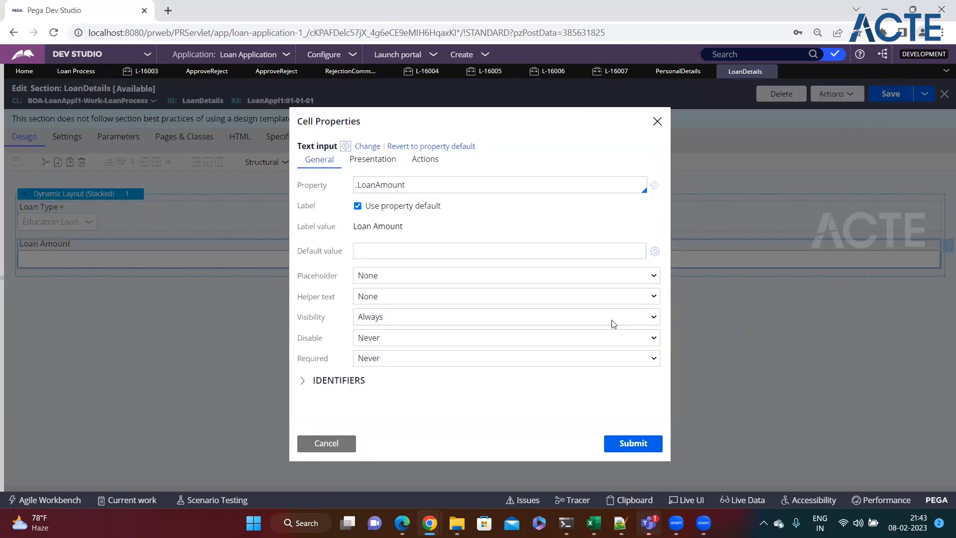
left_click(394, 359)
left_click(390, 384)
left_click(640, 447)
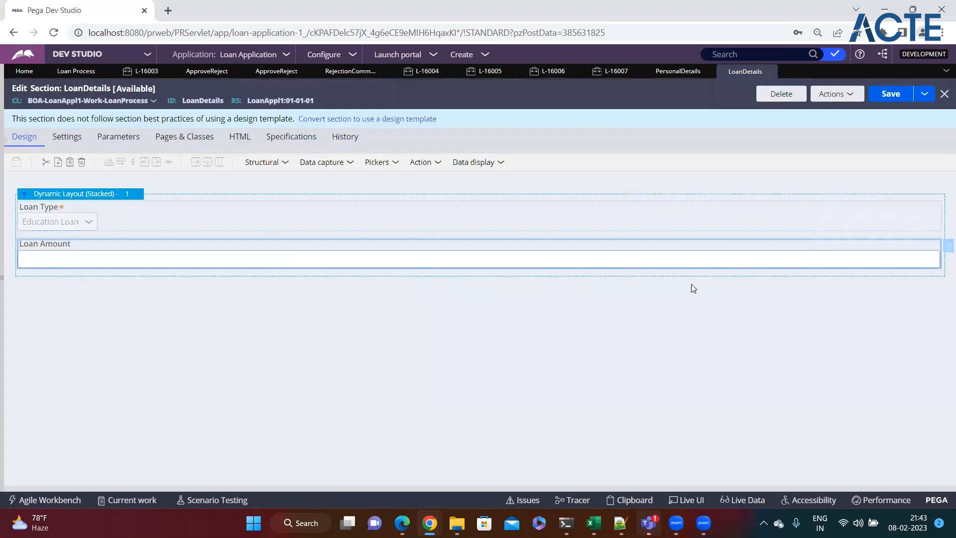
left_click(887, 94)
Create a new Loan Process case and try to continue from Personal Details with all fields left blank
left_click(486, 55)
mouse_move(511, 67)
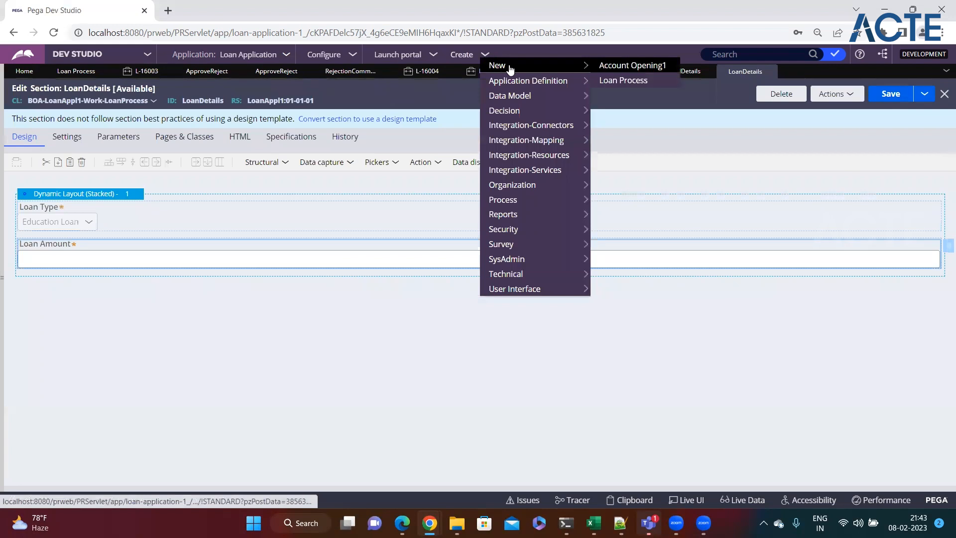
left_click(608, 83)
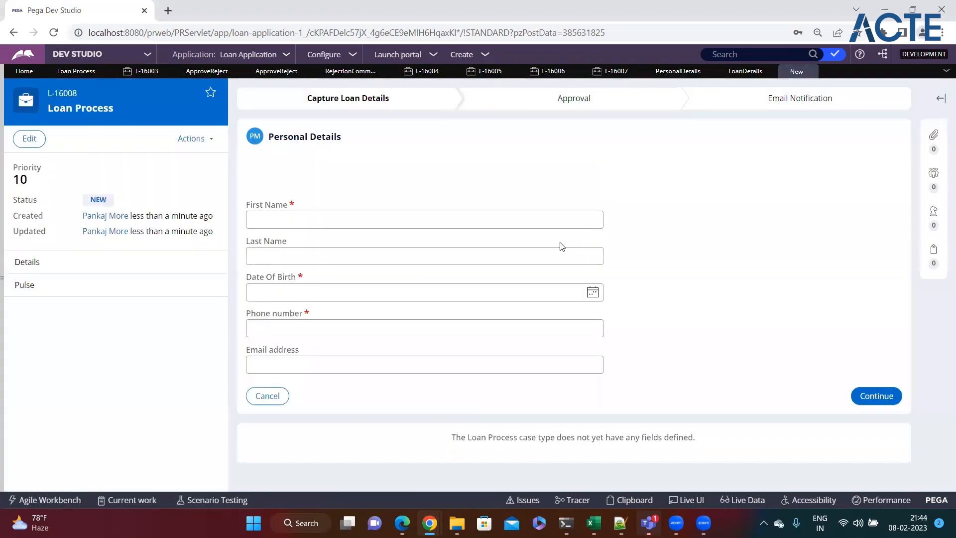
left_click_drag(291, 205, 276, 205)
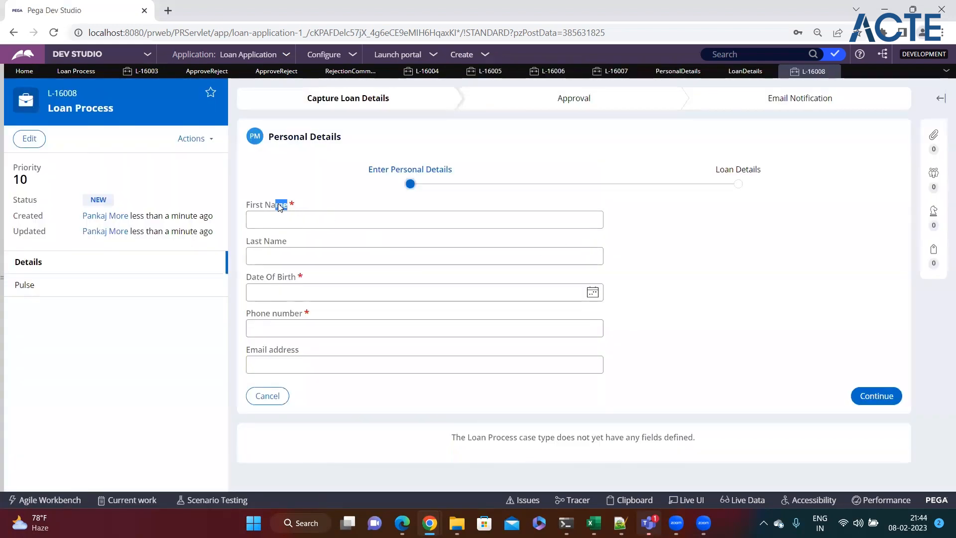
left_click(875, 396)
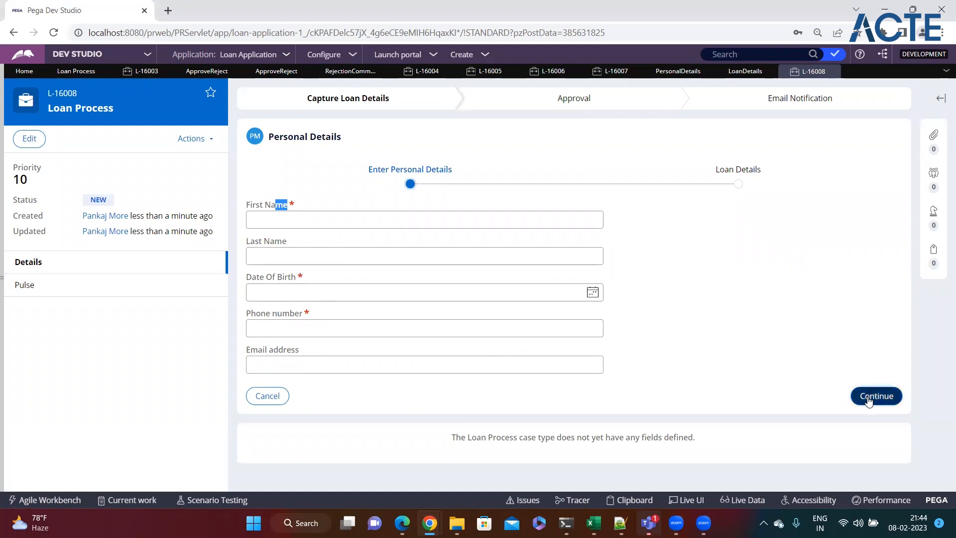
left_click(586, 103)
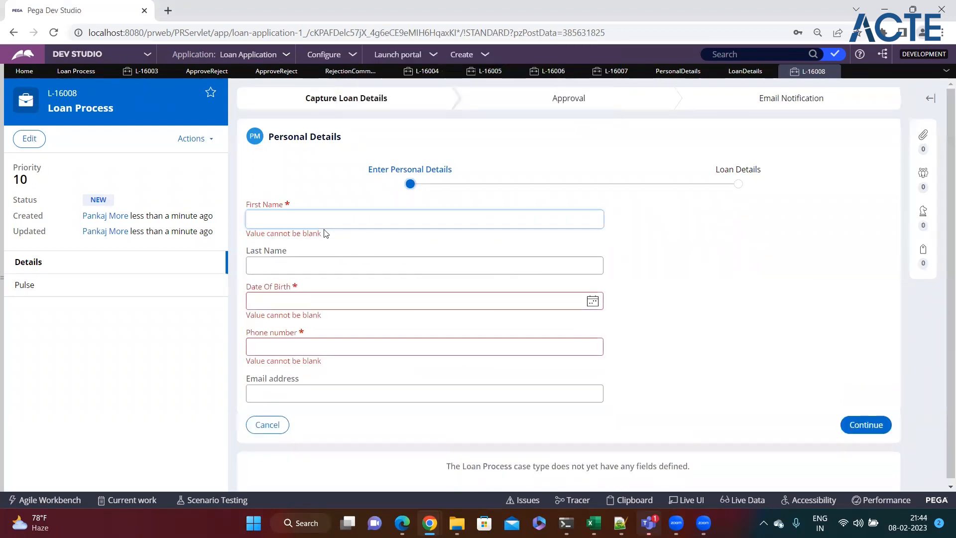
Examine the validation messages under the First Name, Date Of Birth and Phone number fields of the new case
left_click_drag(250, 234, 343, 244)
left_click_drag(247, 313, 378, 371)
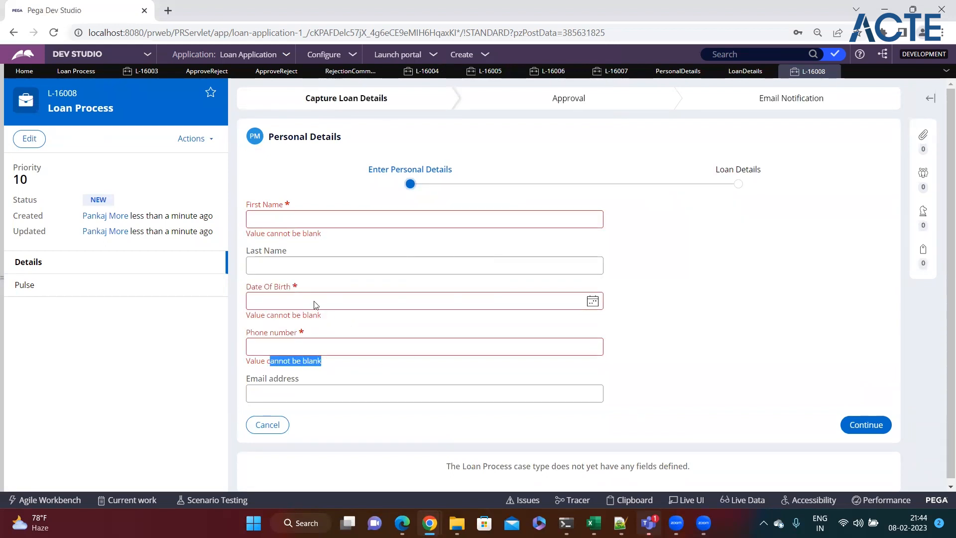
left_click(256, 217)
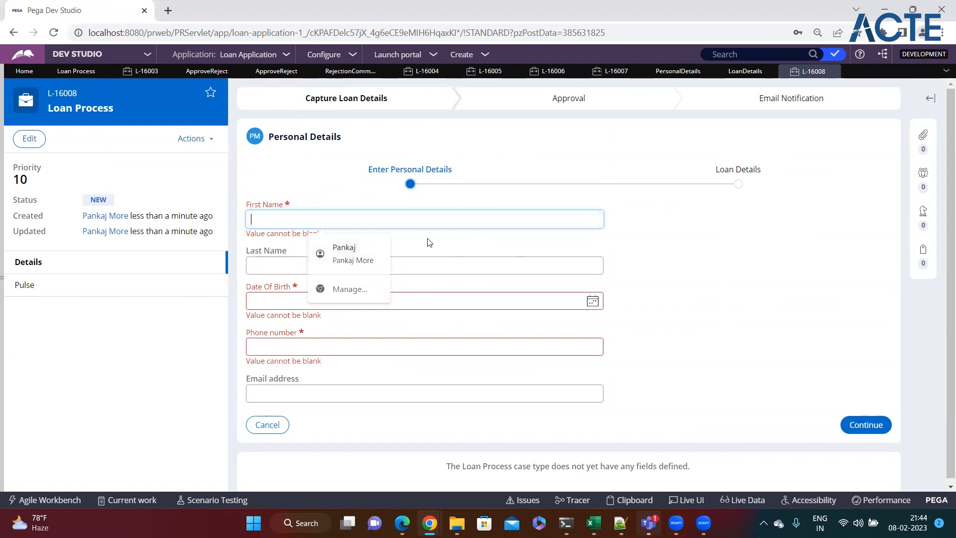
Fill in the first name, date of birth and phone number in Personal Details and continue to Loan Details
type("fgdfgdgdg")
left_click(352, 264)
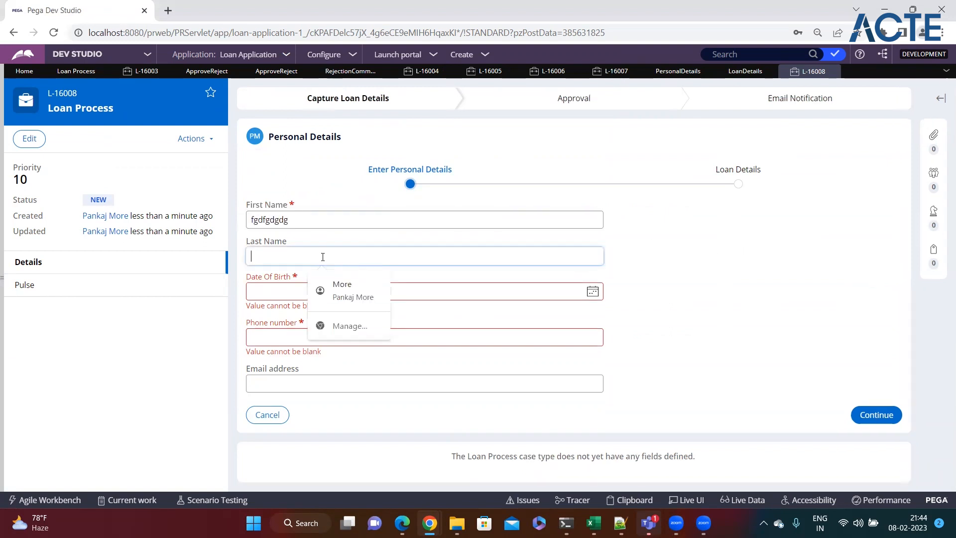
left_click(668, 334)
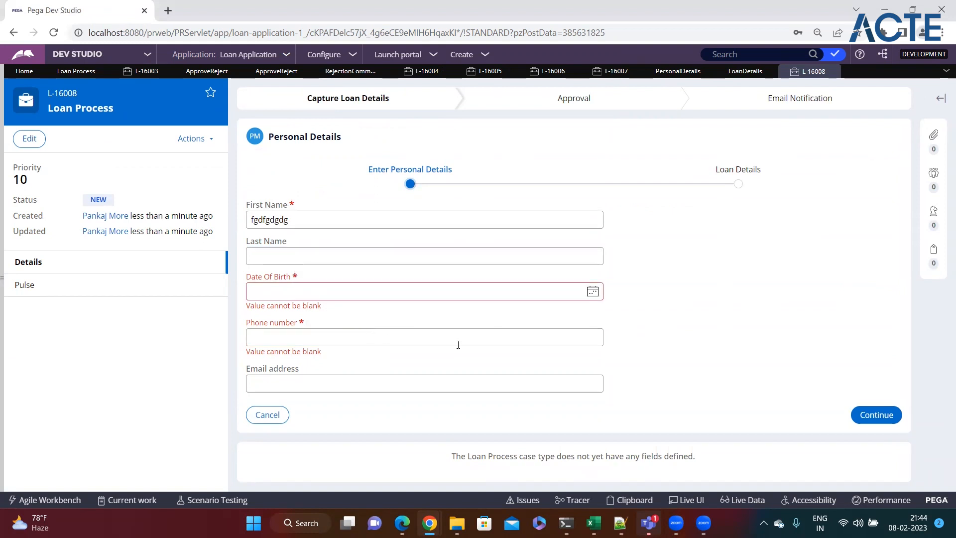
left_click(593, 293)
left_click(336, 344)
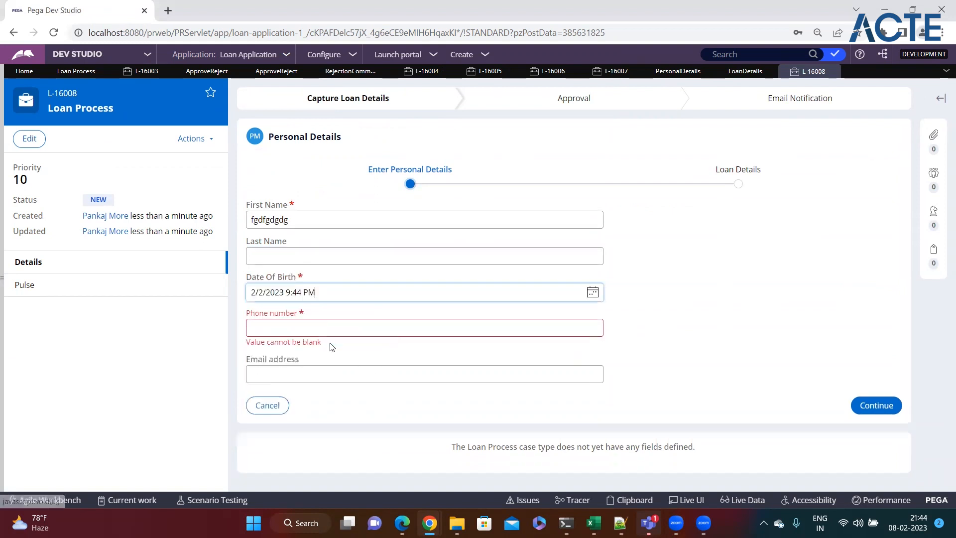
left_click(377, 330)
type("3453535")
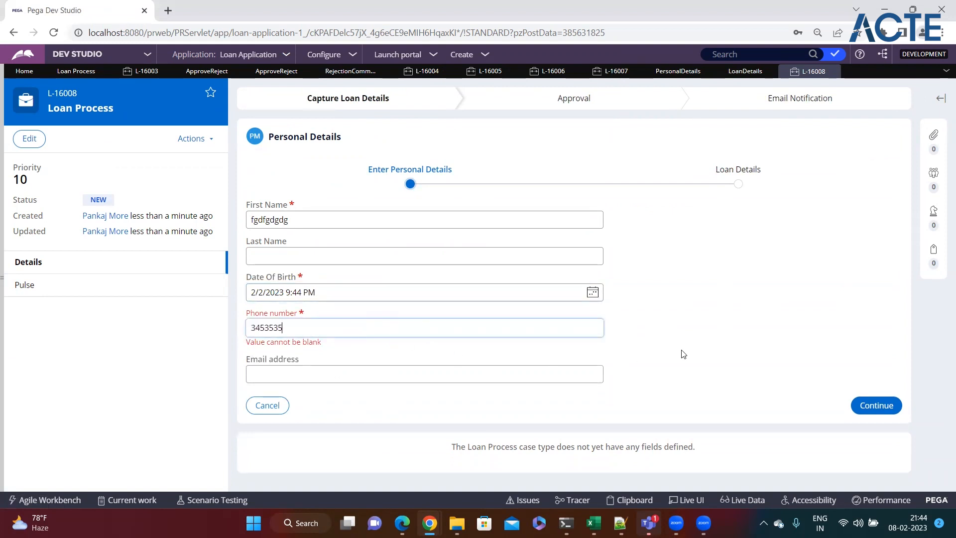
left_click(682, 355)
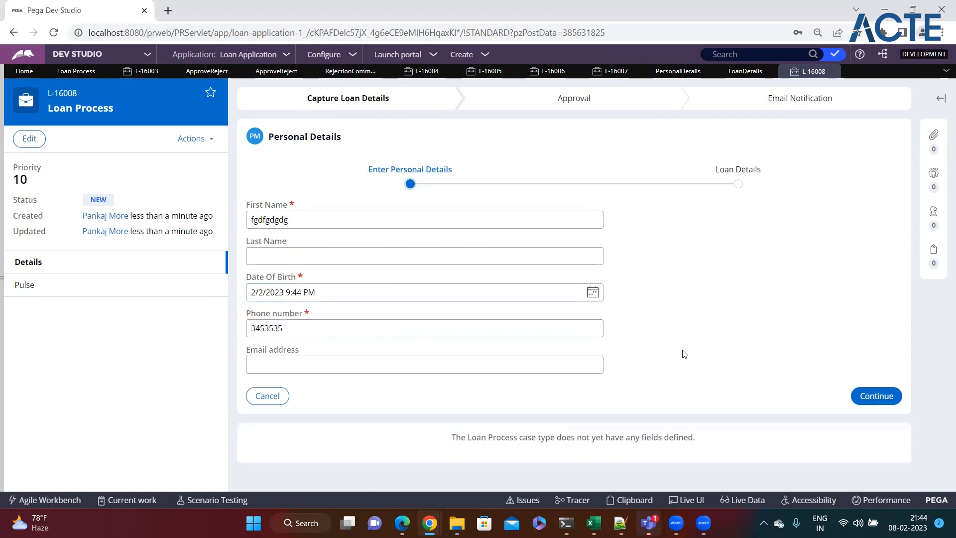
left_click(882, 397)
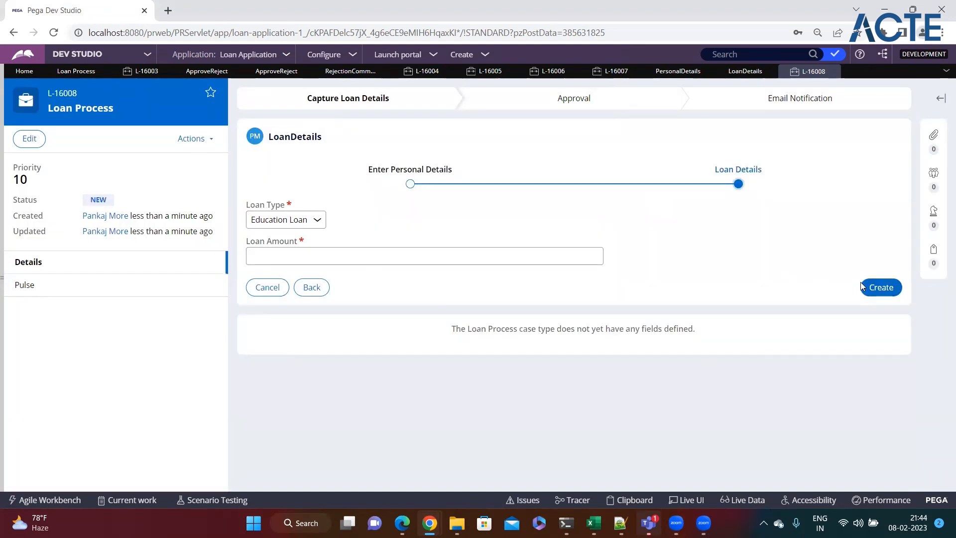
Try to create the case with Loan Amount blank, and inspect the required fields and the Loan Type options
left_click(880, 288)
left_click(579, 105)
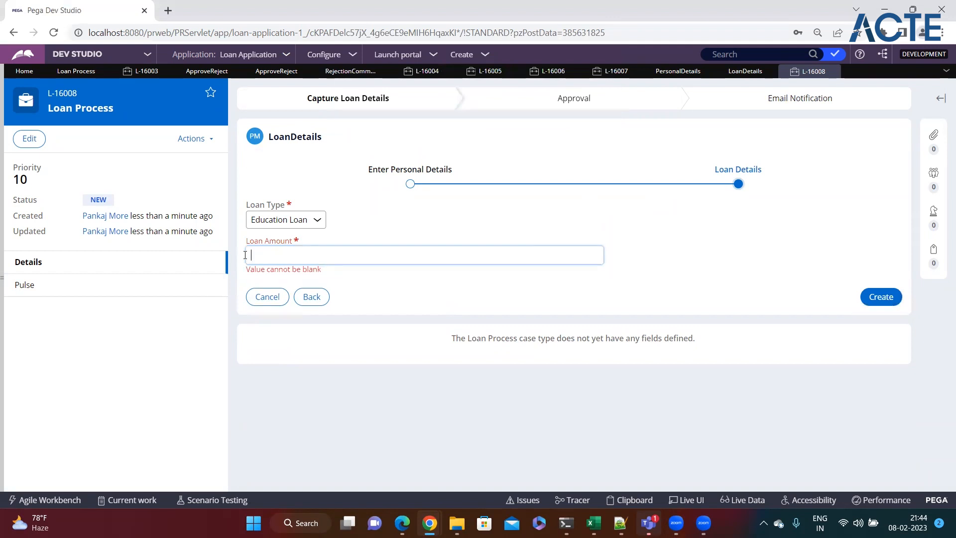
left_click_drag(246, 241, 329, 244)
left_click(380, 235)
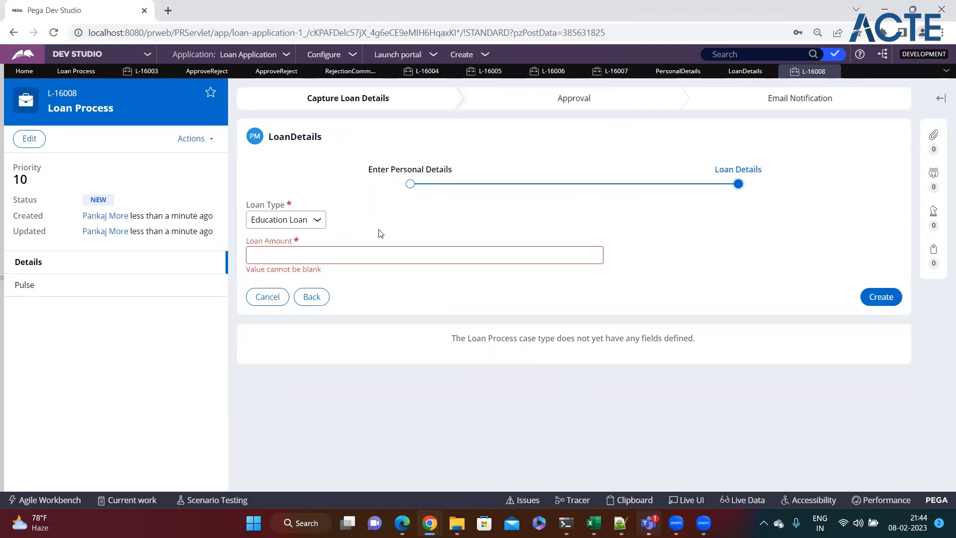
left_click_drag(247, 205, 301, 203)
left_click(313, 206)
left_click(319, 219)
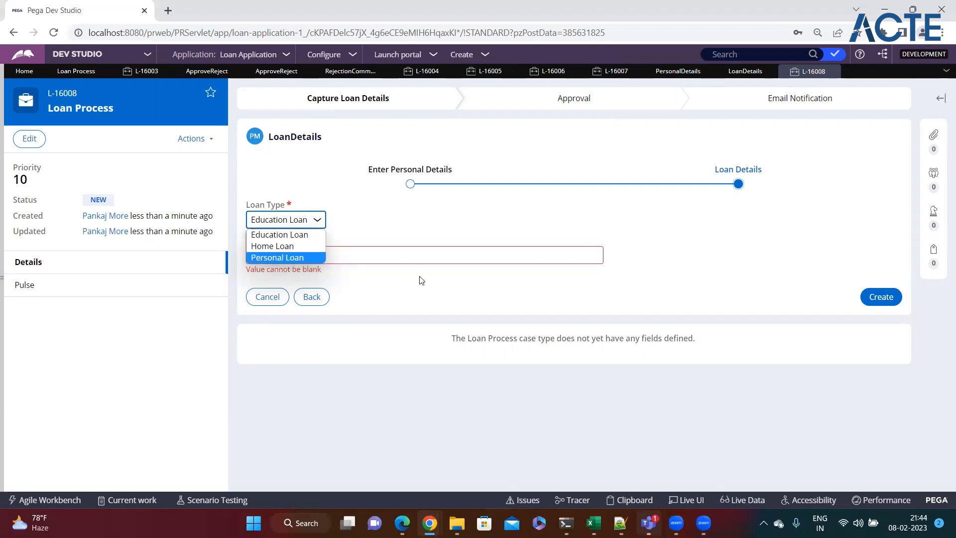
Include the placeholder "Please select loan type:" on the Loan Type dropdown of the LoanDetails section and save the section
left_click(2, 317)
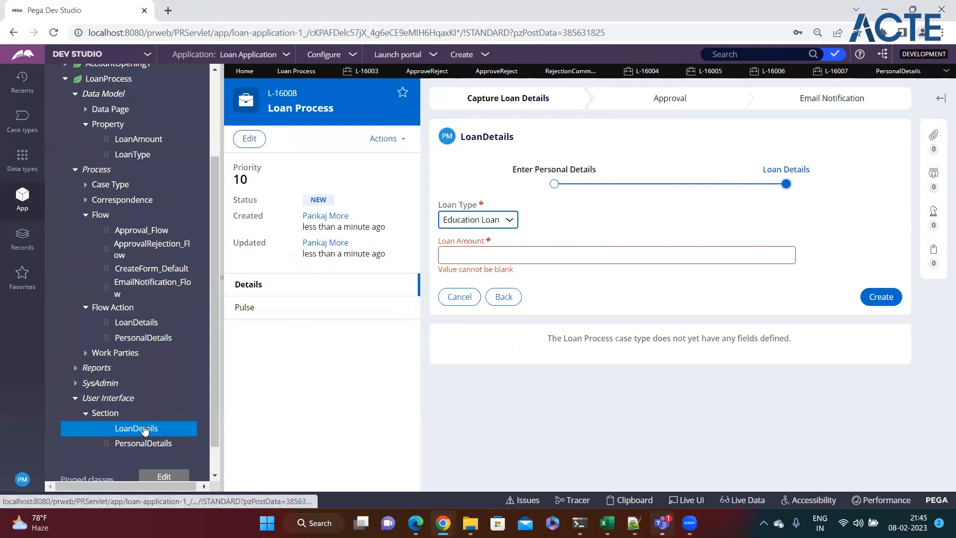
left_click(145, 430)
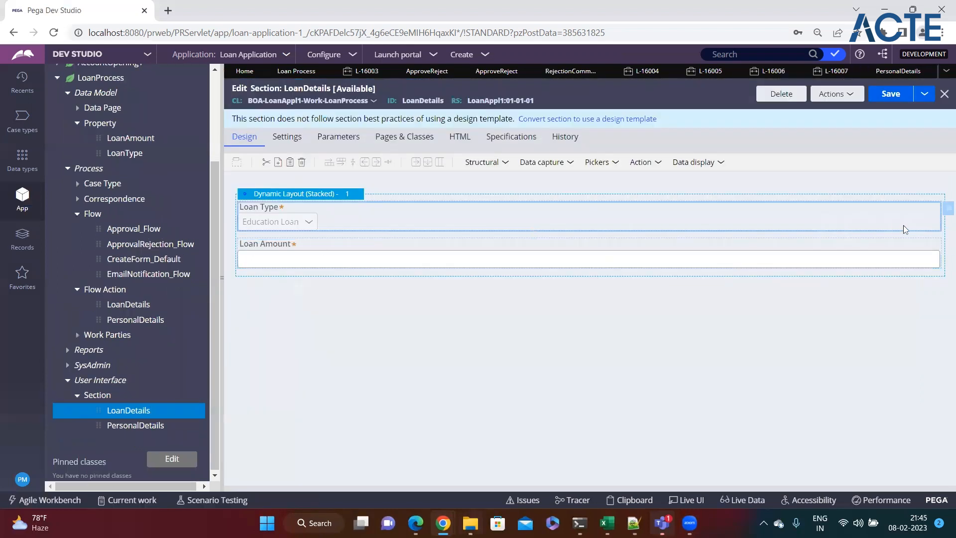
left_click(942, 213)
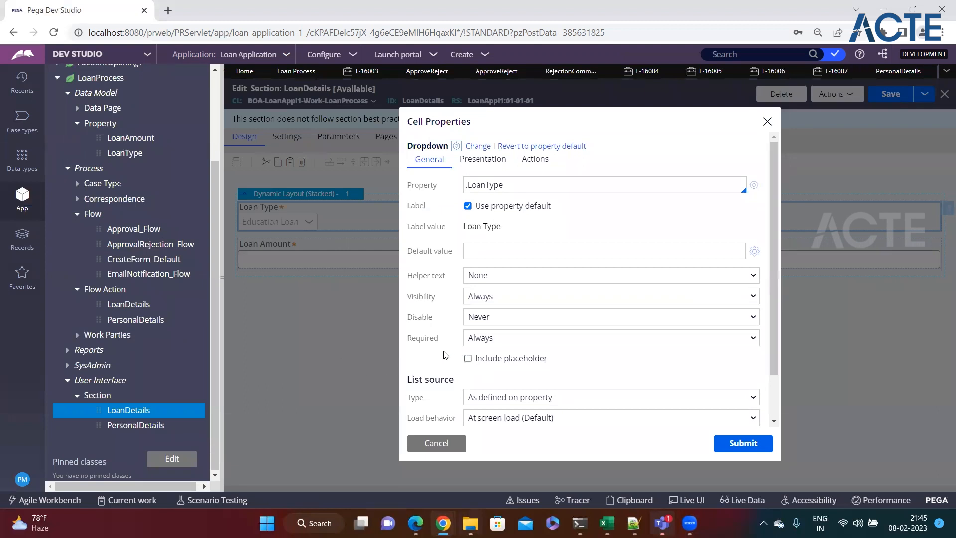
left_click_drag(421, 339, 429, 338)
left_click(468, 358)
left_click(538, 385)
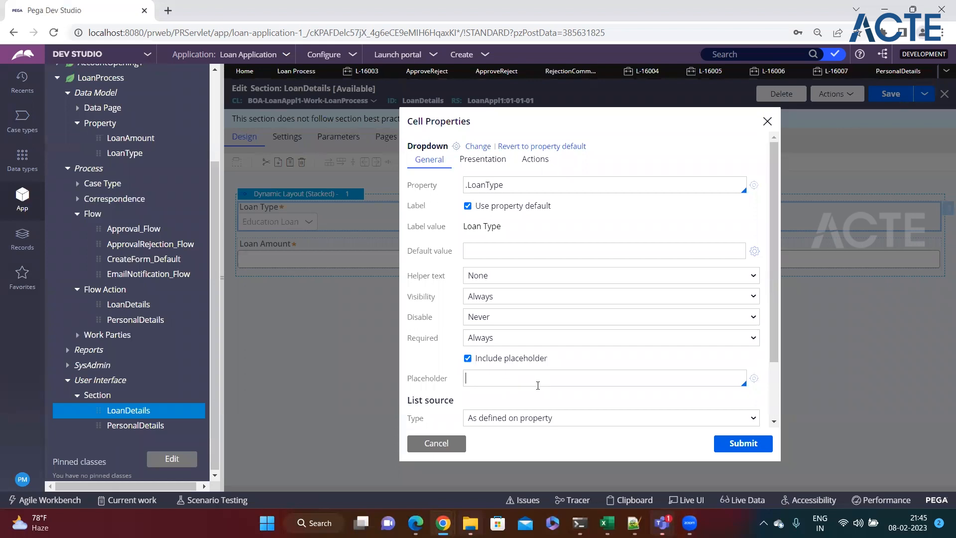
type("Please select loan type:")
left_click(717, 448)
left_click(881, 94)
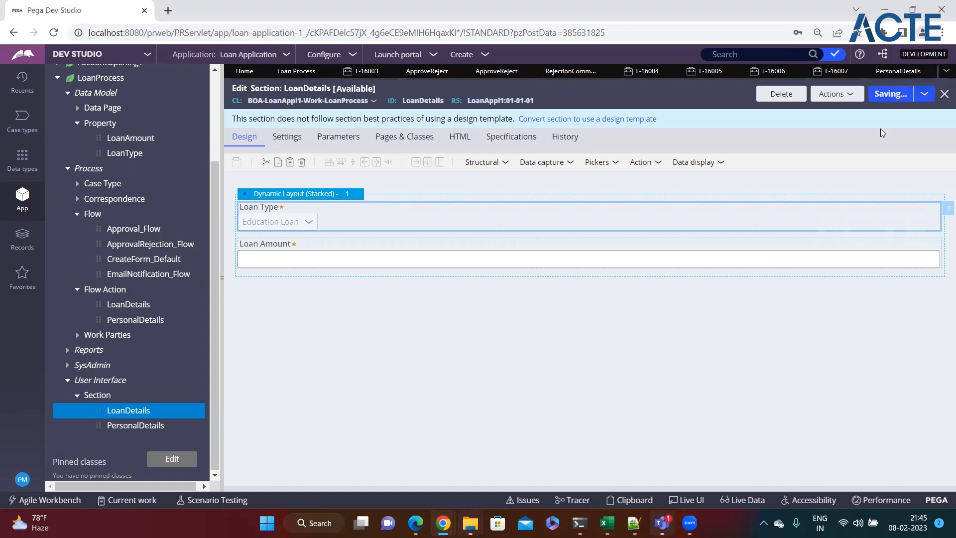
Refresh the existing case L-16007 and reopen its Enter Personal Details assignment with more room for the form
left_click(821, 73)
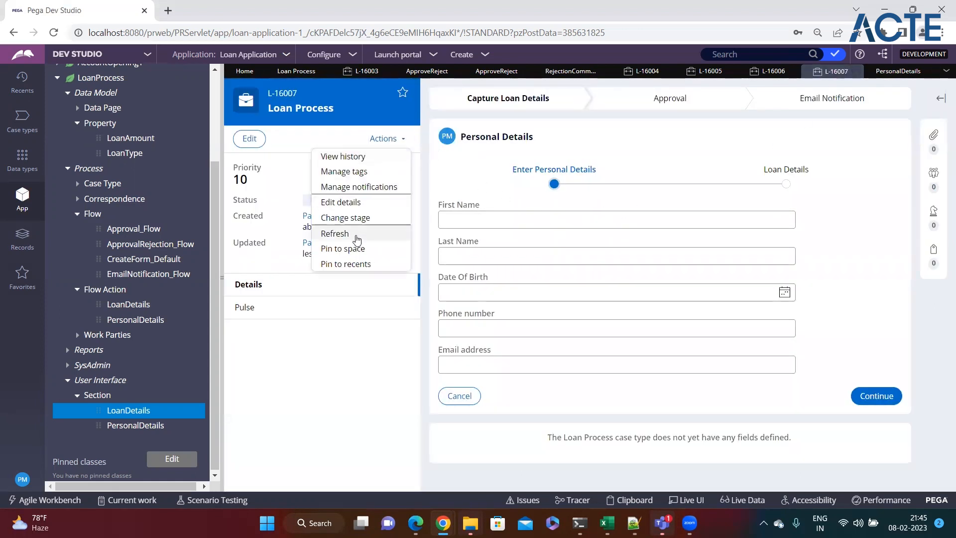
left_click(335, 234)
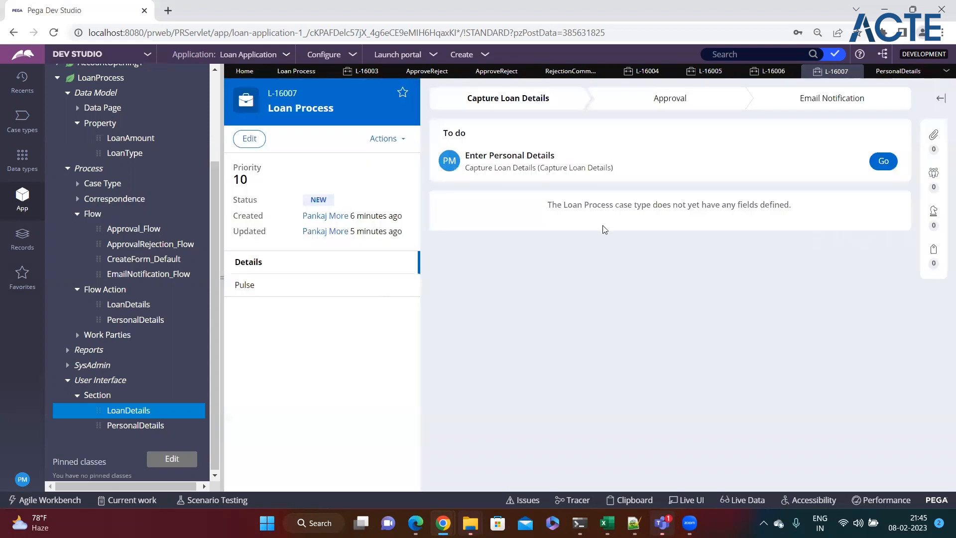
left_click(879, 161)
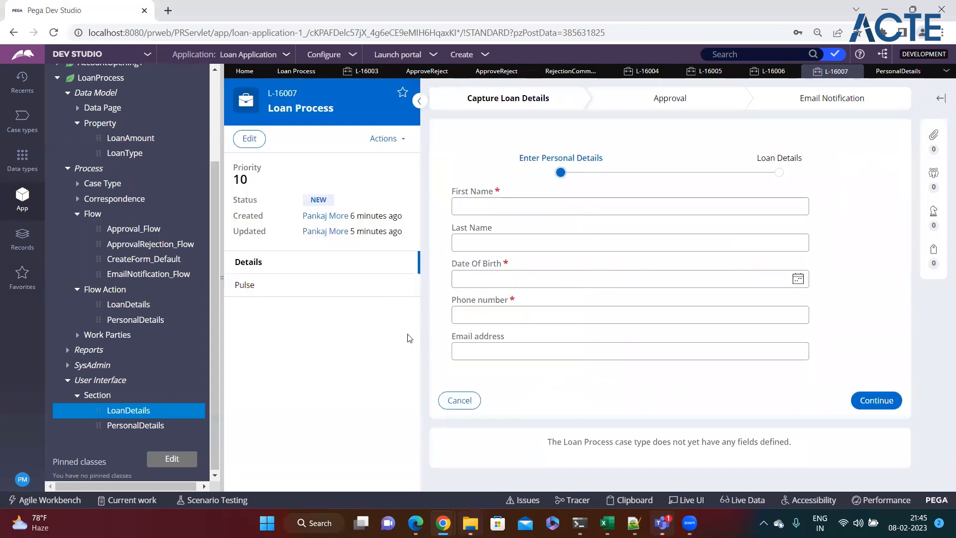
left_click(223, 279)
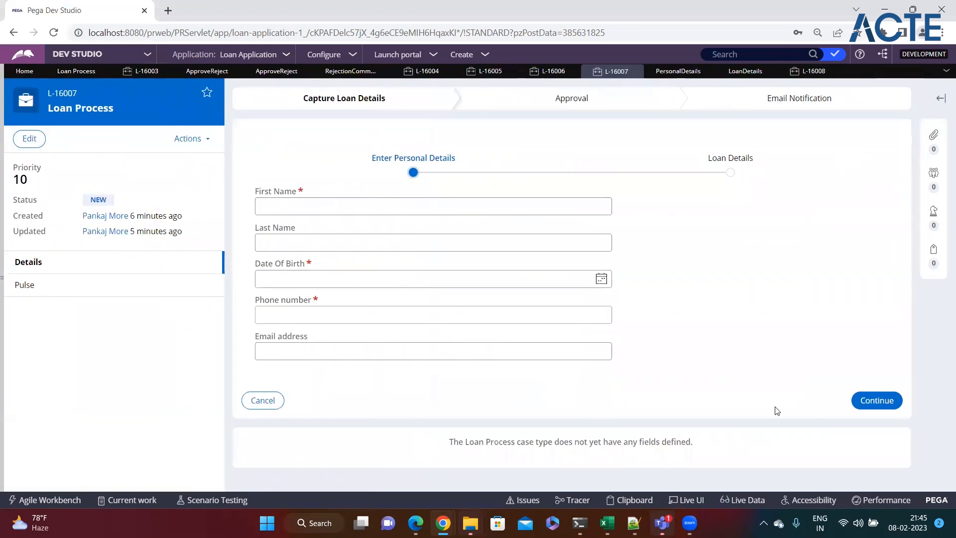
Complete the required first name, date of birth and phone number in case L-16007 and continue to Loan Details
left_click(877, 400)
left_click(593, 105)
left_click(355, 203)
type("cfgdgdg")
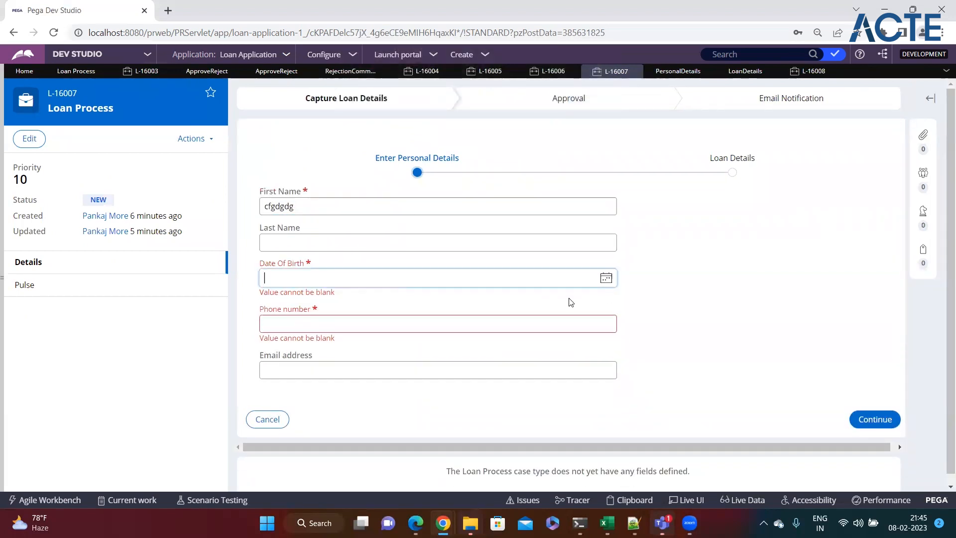
left_click(606, 278)
left_click(356, 331)
left_click(414, 316)
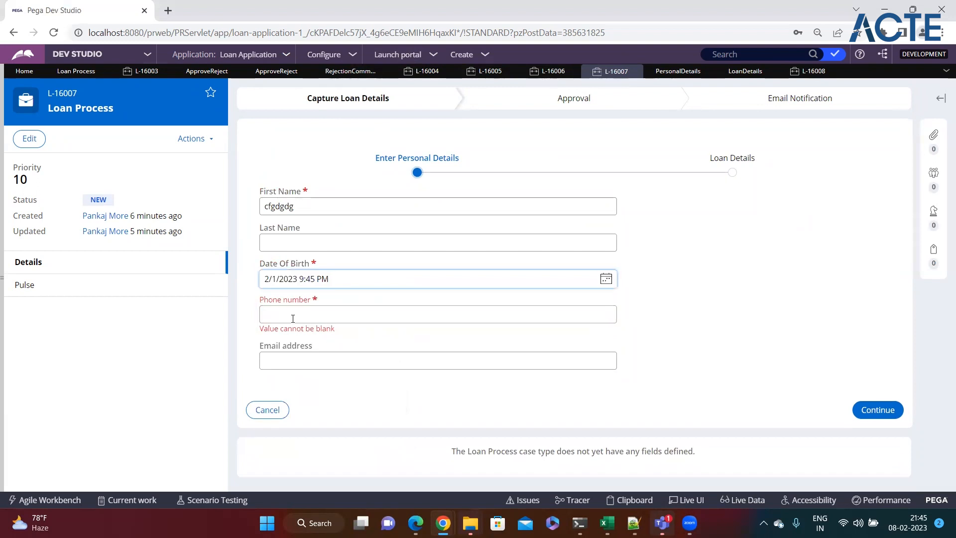
type("453535")
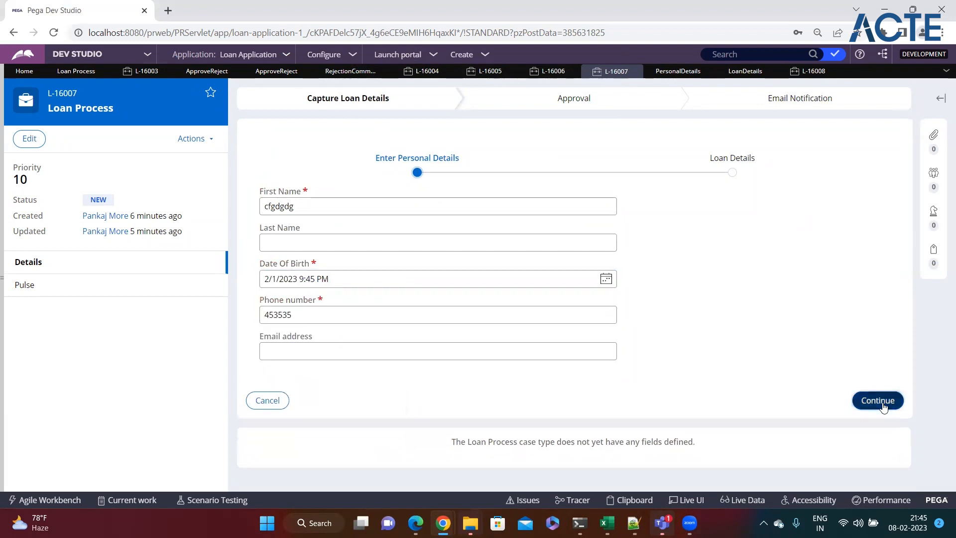
left_click(886, 402)
Check the Loan Type options in case L-16007, then refresh the case and reopen its Loan Details assignment
left_click(322, 208)
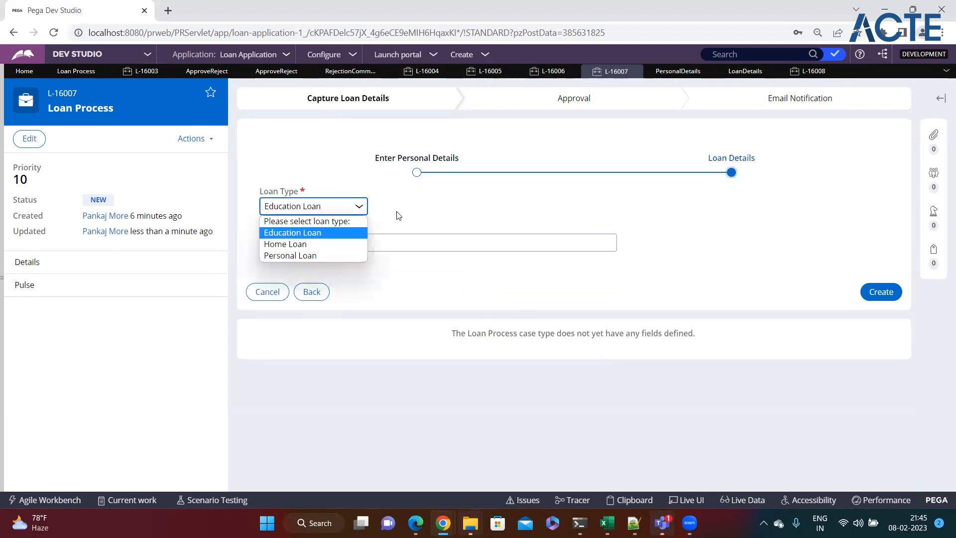
left_click(206, 139)
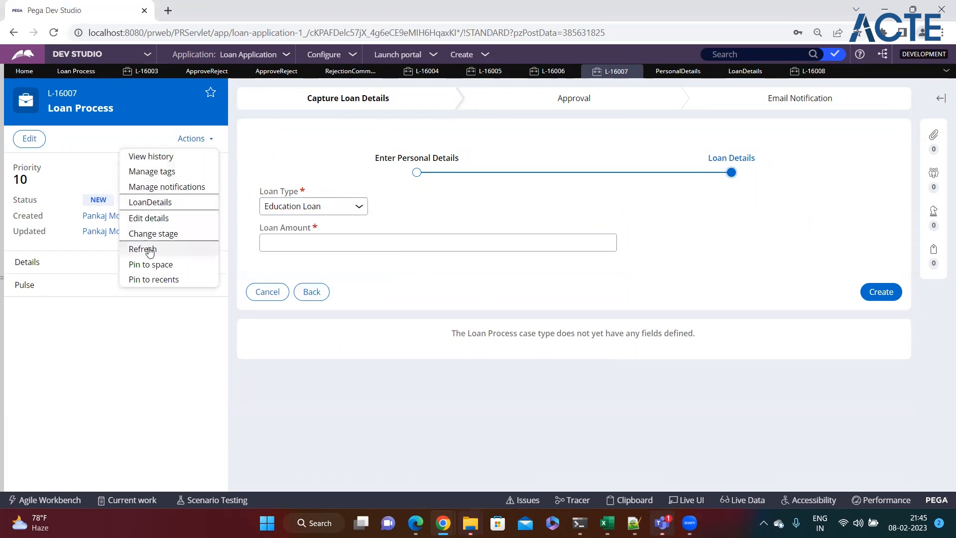
left_click(145, 249)
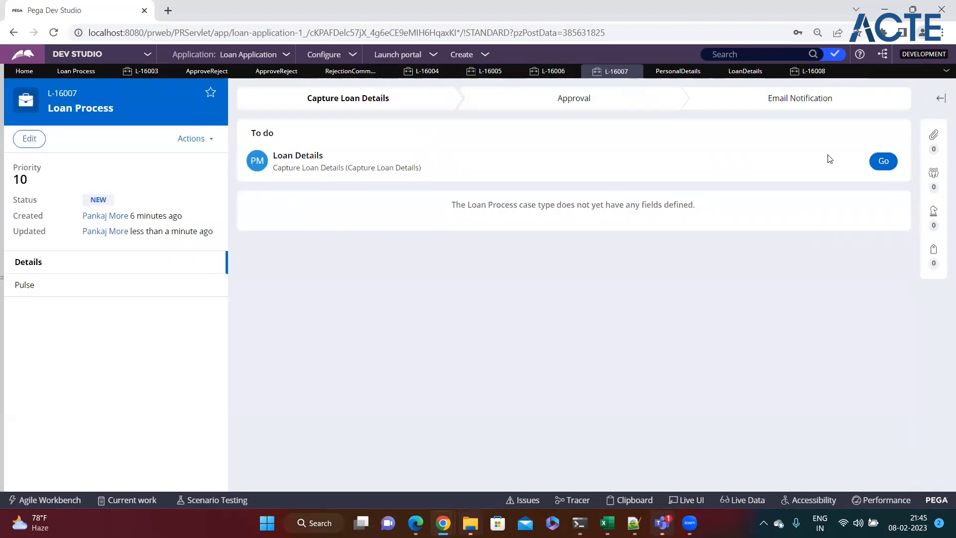
left_click(885, 159)
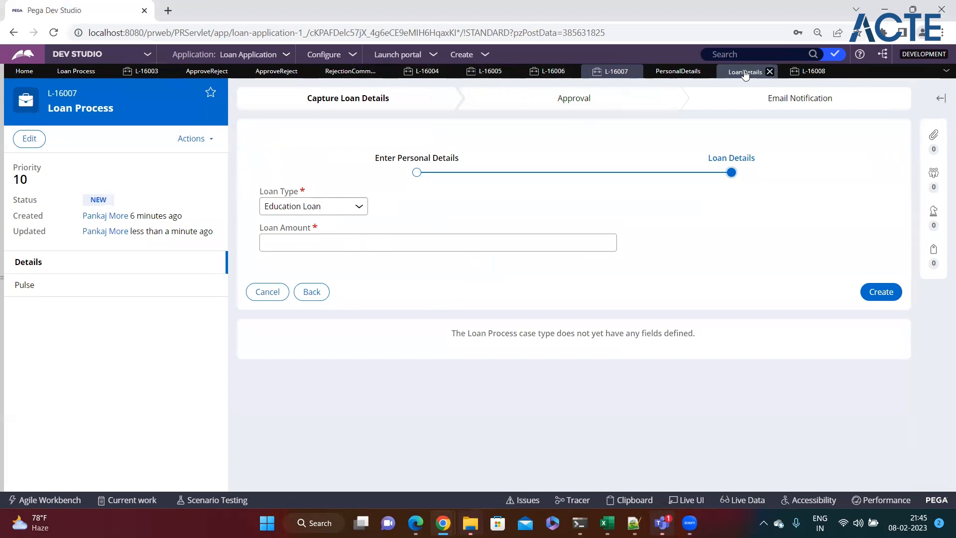
Create another new Loan Process case
left_click(486, 55)
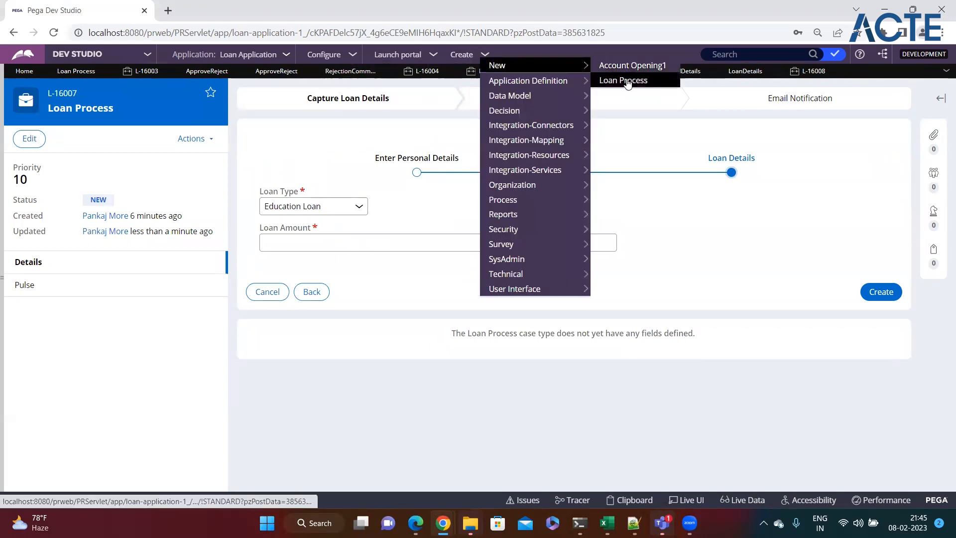
left_click(623, 80)
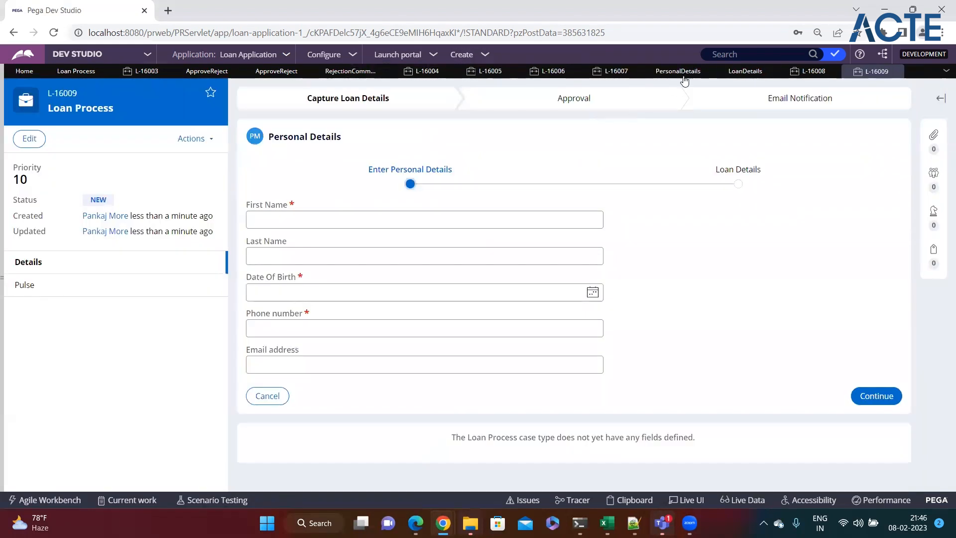
Save the LoanDetails section again and review the placeholder and default value settings of its Loan Type dropdown
left_click(678, 71)
left_click(738, 72)
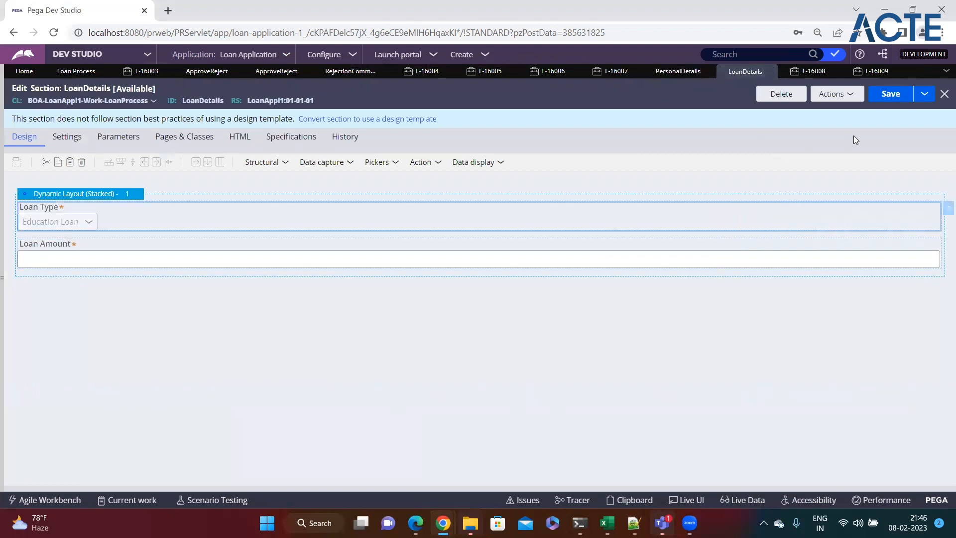
left_click(891, 94)
left_click(945, 208)
scroll(468, 349, "down", 2)
scroll(468, 338, "up", 2)
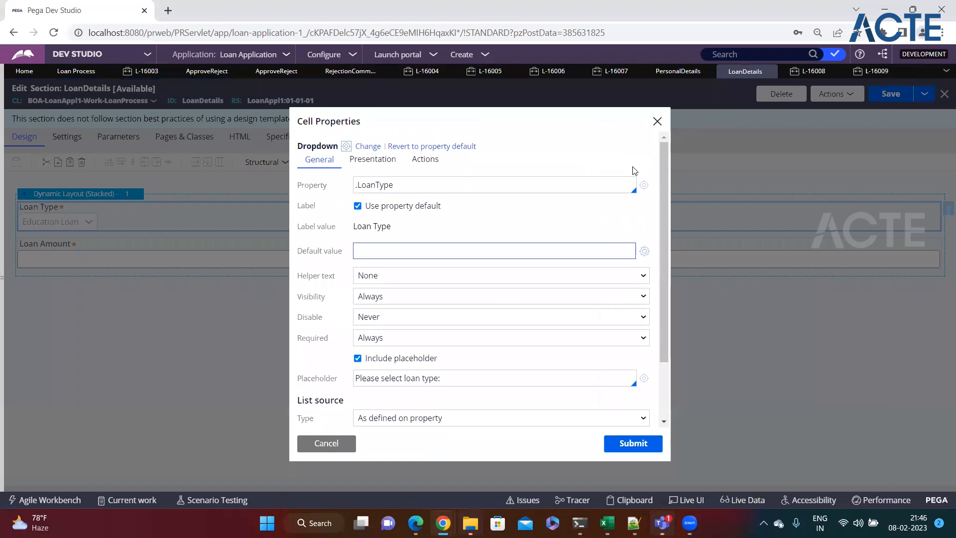
Return to case L-16009, fill in the first name, date of birth and phone number, and continue to Loan Details
left_click(857, 75)
left_click(305, 219)
type("dfgdgdg")
left_click(593, 292)
left_click(319, 344)
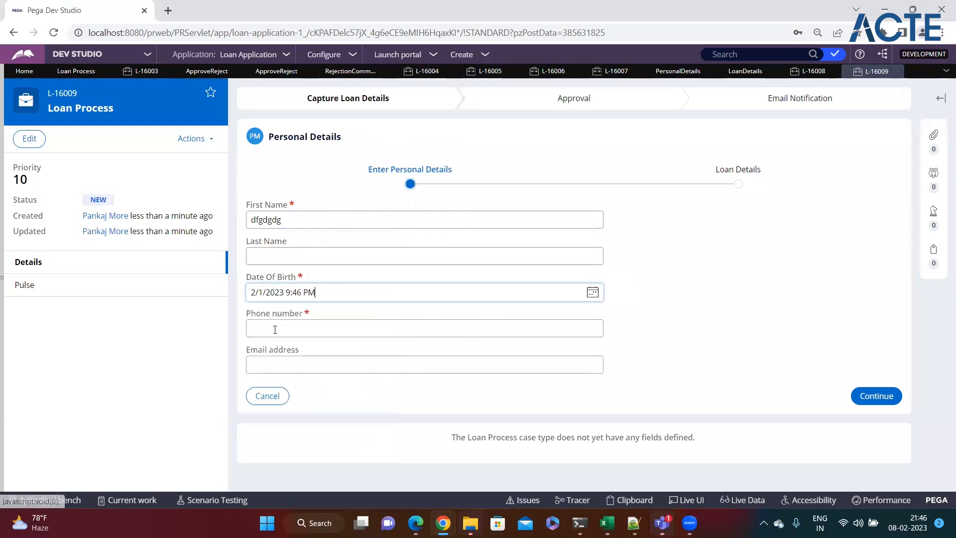
left_click(273, 329)
type("3535")
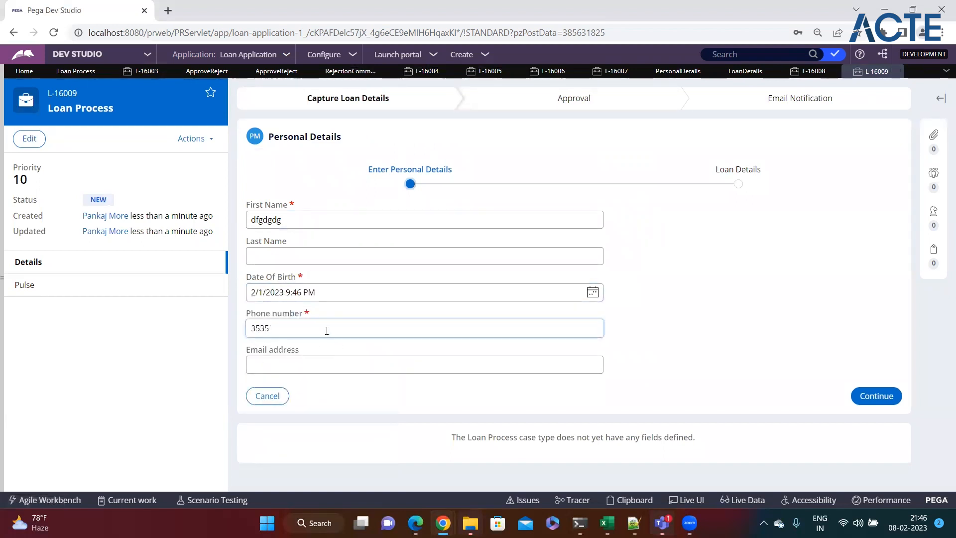
left_click(852, 396)
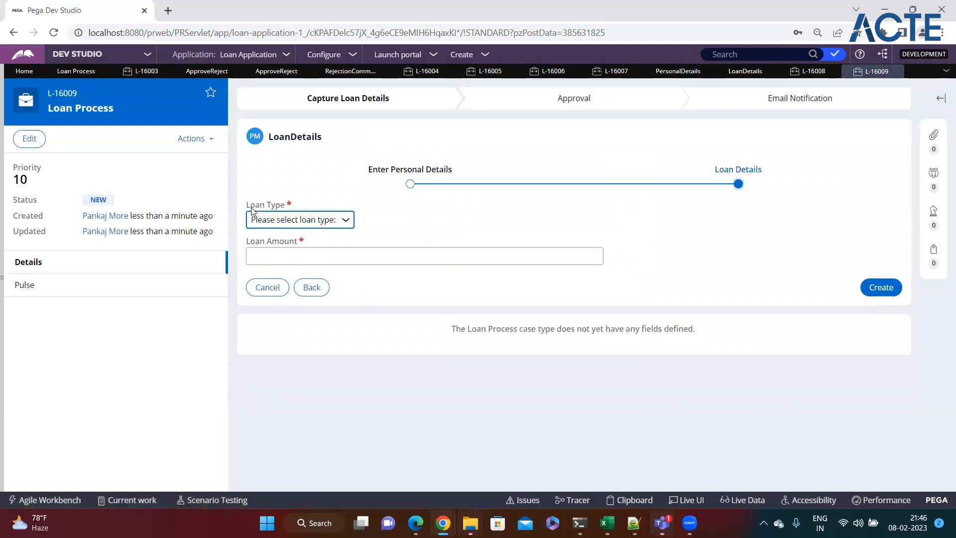
Check the Loan Type options of case L-16009 and choose Home Loan
left_click_drag(247, 205, 288, 207)
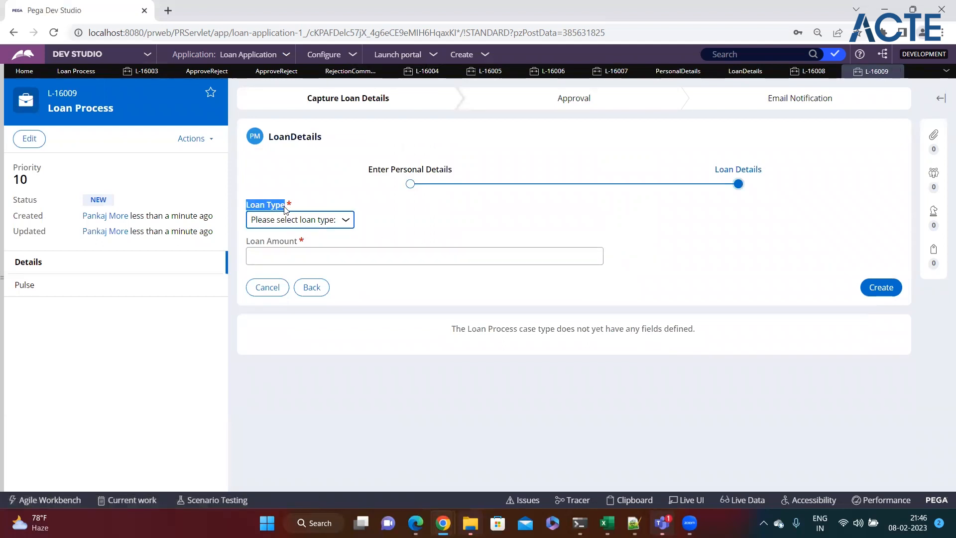
left_click(346, 227)
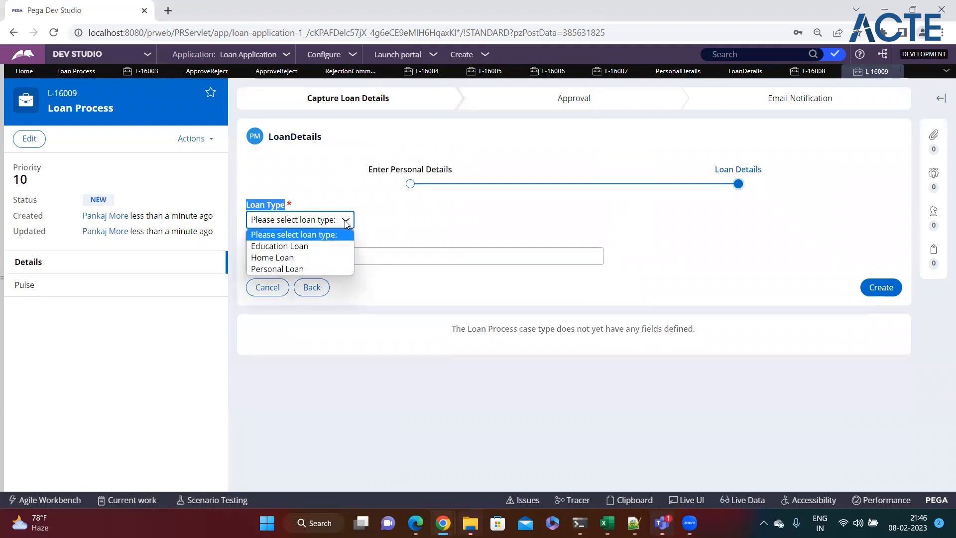
left_click(289, 246)
left_click(298, 219)
left_click(299, 257)
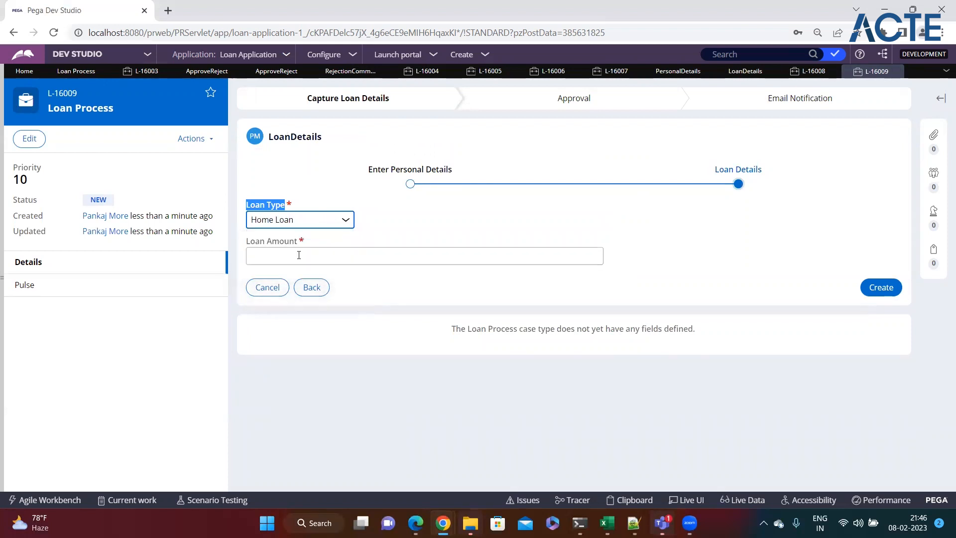
Change the Loan Type of case L-16009 to Personal Loan and leave the Loan Amount blank
left_click(311, 225)
left_click(299, 267)
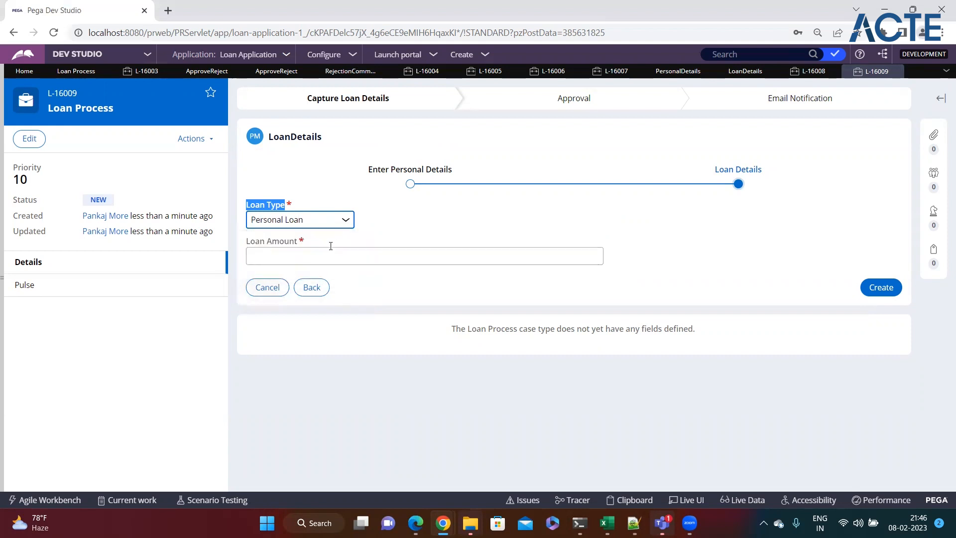
left_click(383, 241)
left_click(251, 223)
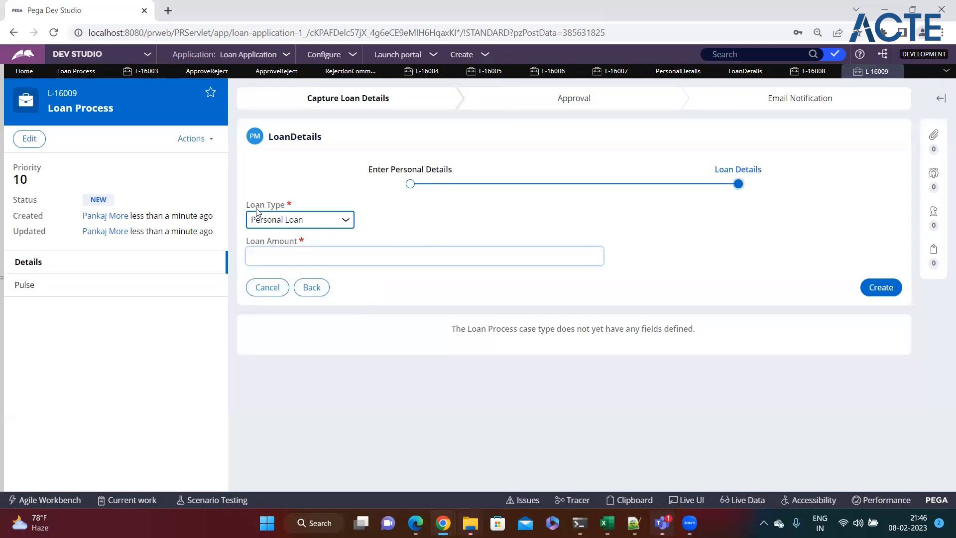
left_click_drag(248, 208, 291, 206)
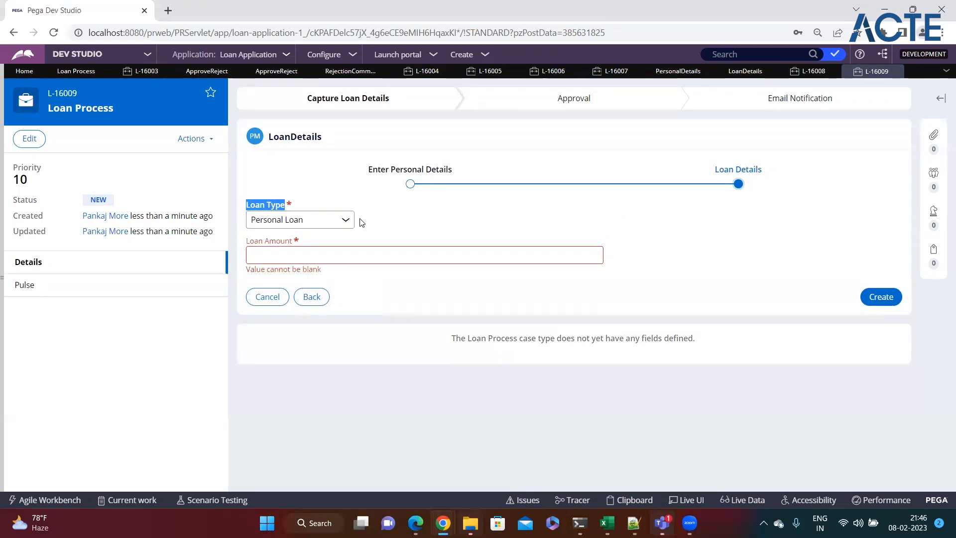
left_click(553, 247)
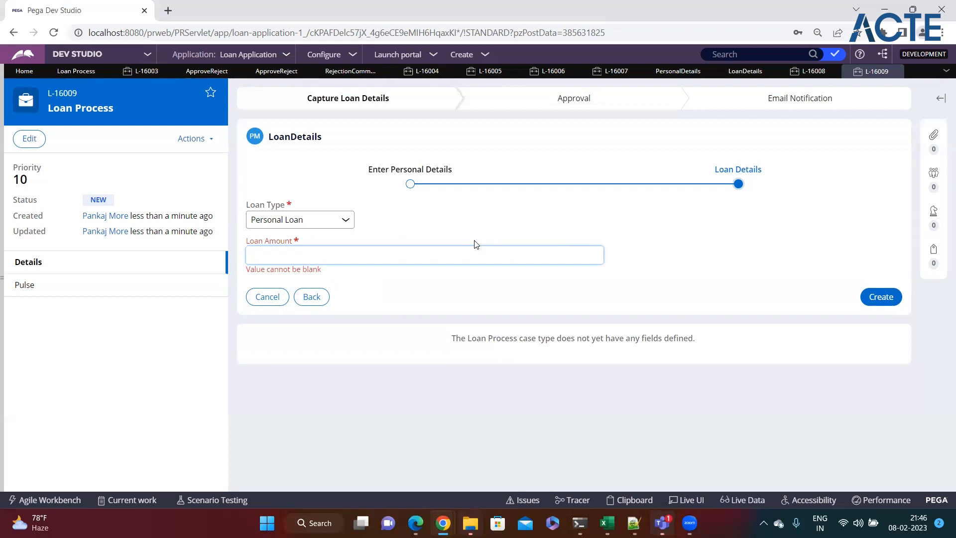
left_click(600, 436)
Open the LoanDetails section of the LoanProcess class and bring up the cell properties of its Loan Type dropdown
left_click(6, 238)
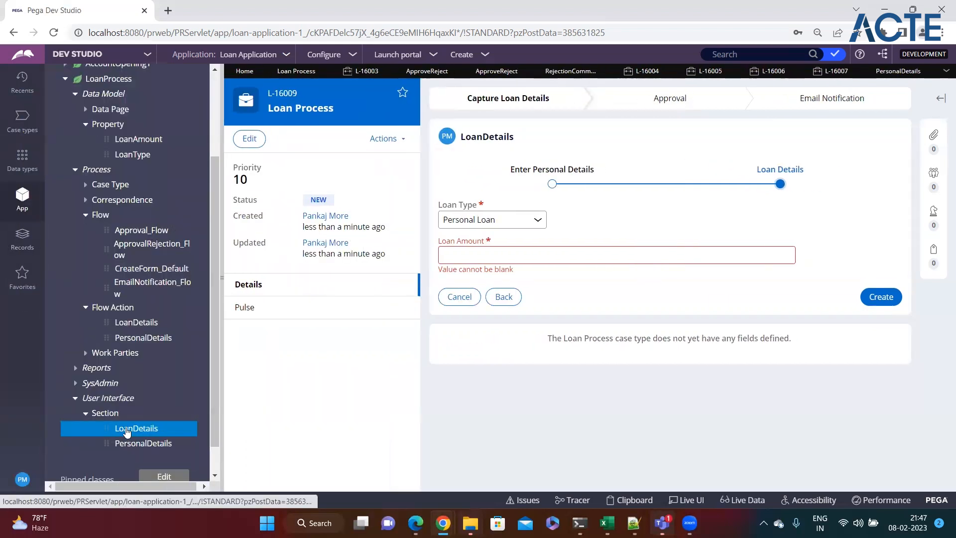
left_click(129, 428)
left_click(223, 278)
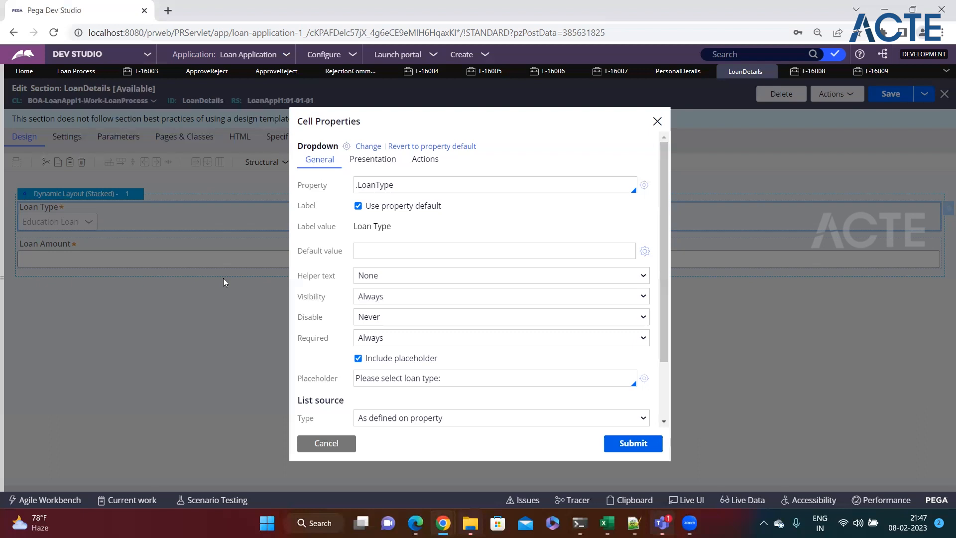
left_click(658, 121)
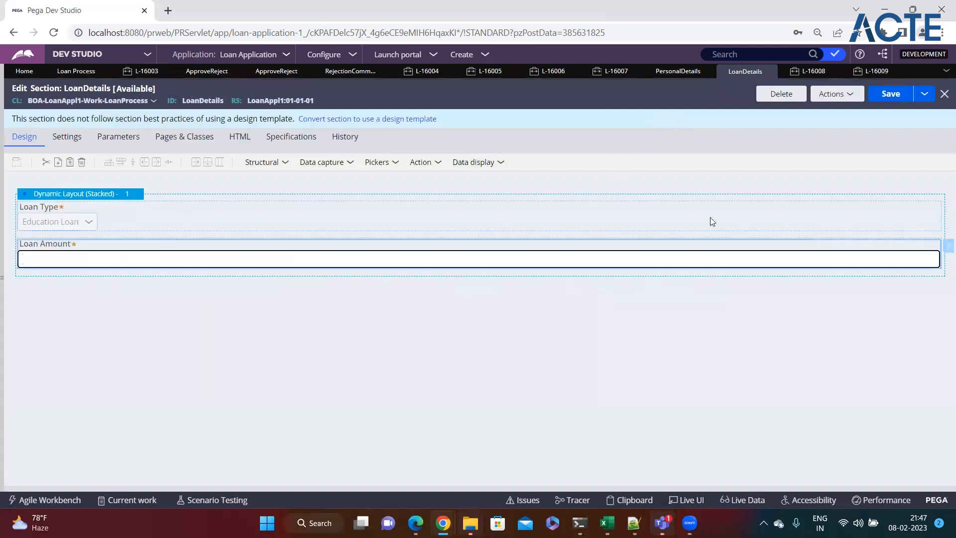
left_click(945, 210)
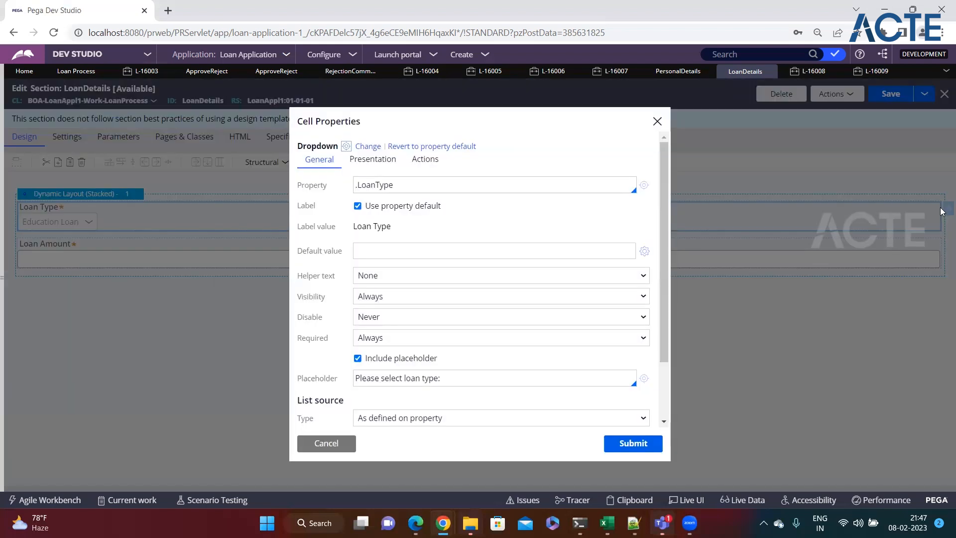
Give the Loan Type dropdown a custom width of 100 percent, apply the cell properties and save the LoanDetails section
left_click(371, 160)
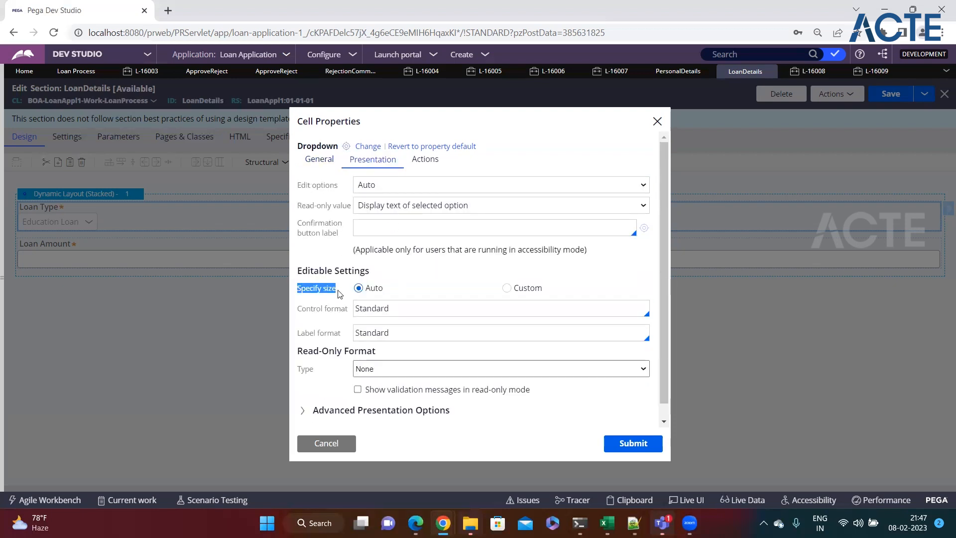
left_click(507, 288)
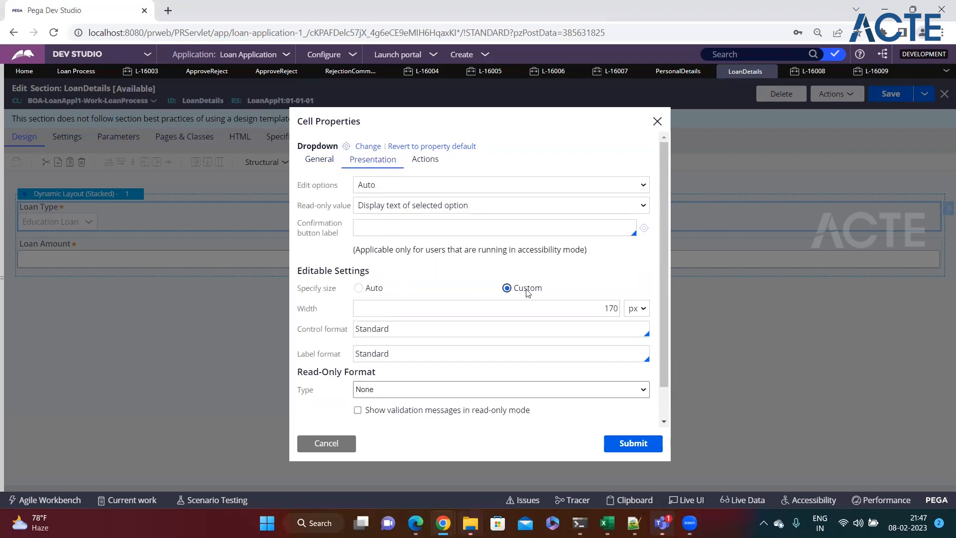
left_click(588, 309)
type("10")
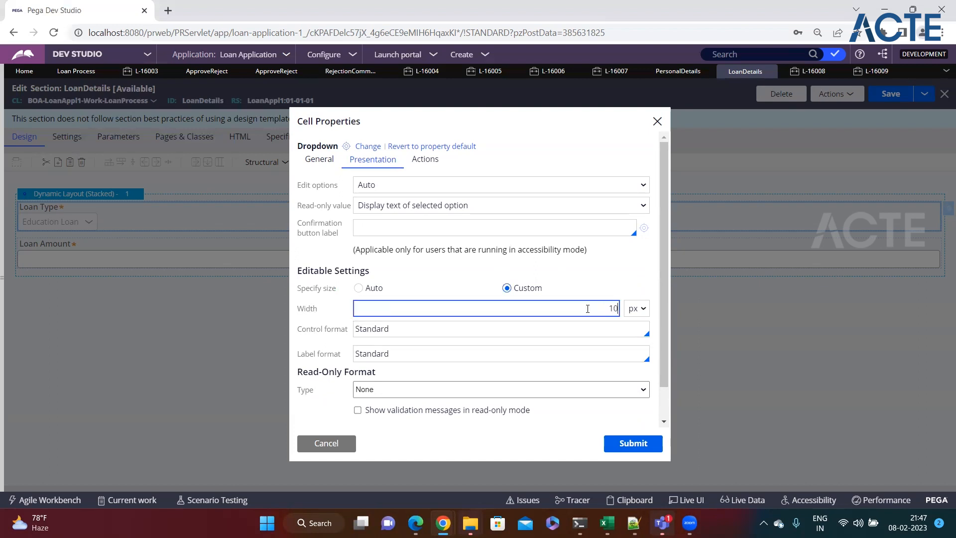
type("0")
left_click(636, 308)
left_click(635, 322)
left_click(633, 443)
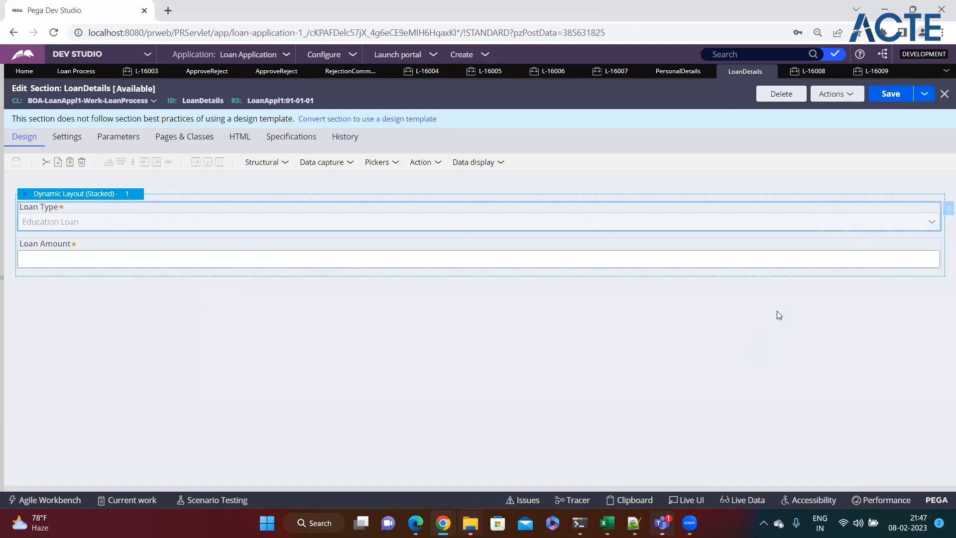
left_click(885, 100)
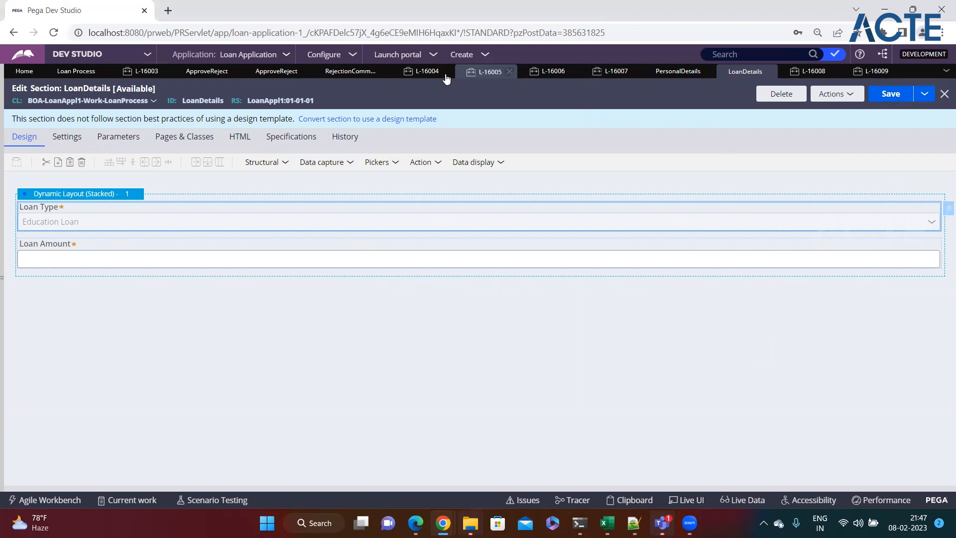
Create a new Loan Process case to test the Loan Type dropdown's width
left_click(463, 55)
mouse_move(543, 71)
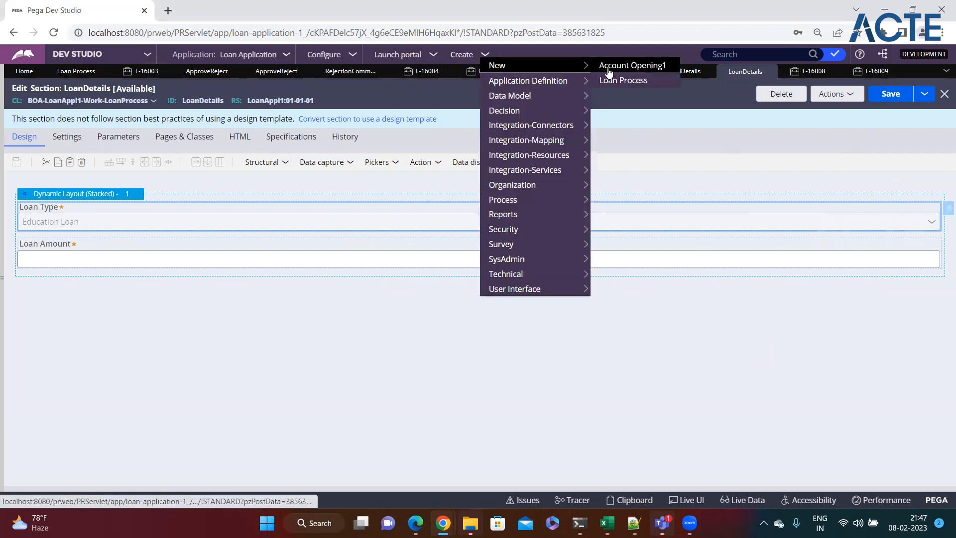
left_click(612, 80)
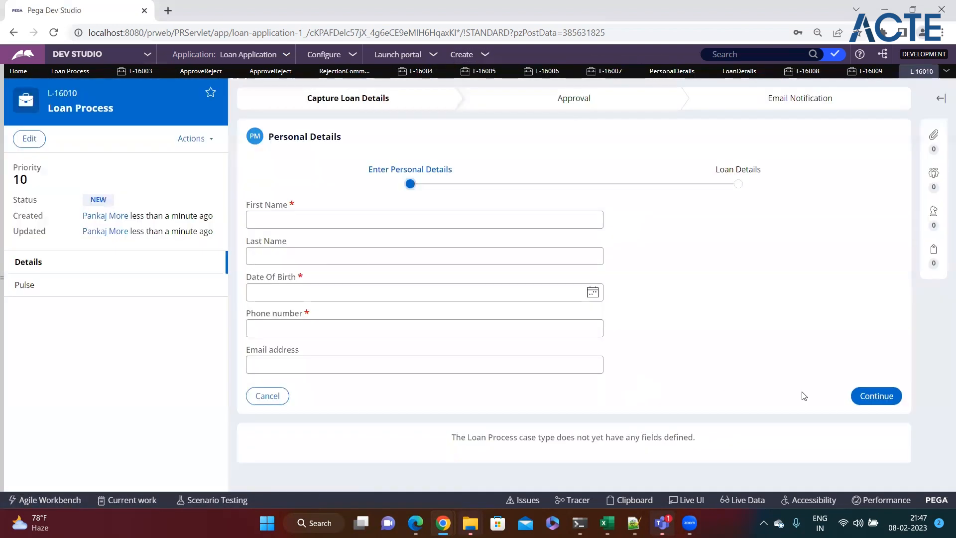
Fill in the first name, date of birth and phone number of case L-16010 and continue to Loan Details
left_click(322, 216)
type("sdfsfs")
left_click(592, 293)
left_click(318, 339)
left_click(423, 327)
type("sdfsfs")
left_click(852, 398)
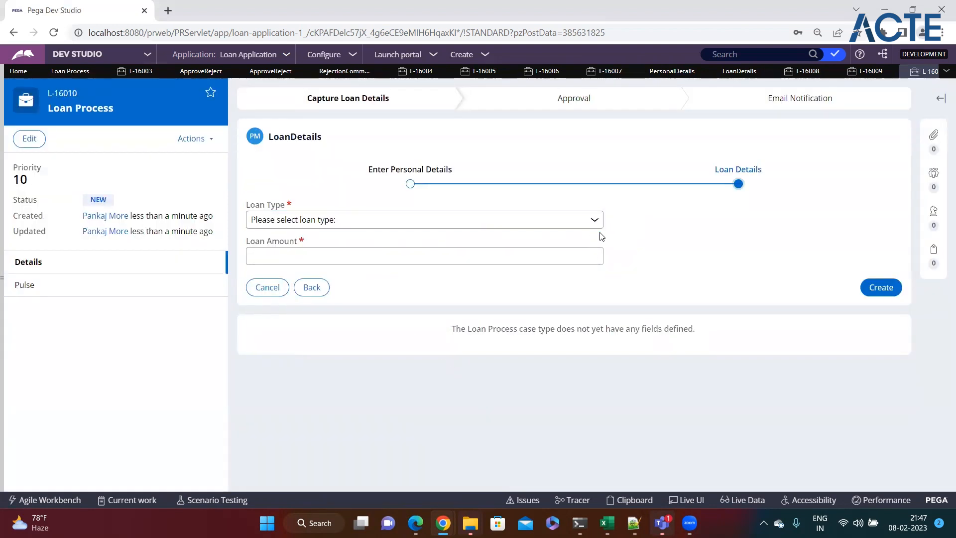
Choose Home Loan as the Loan Type in case L-16010 and leave the Loan Amount blank
left_click(595, 221)
left_click(483, 256)
left_click(562, 252)
left_click(638, 260)
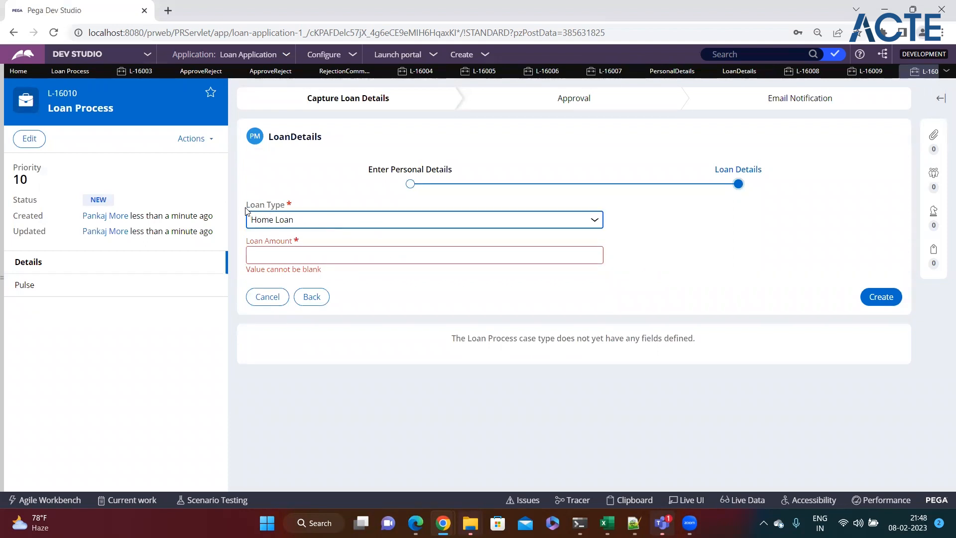
left_click_drag(274, 211, 290, 205)
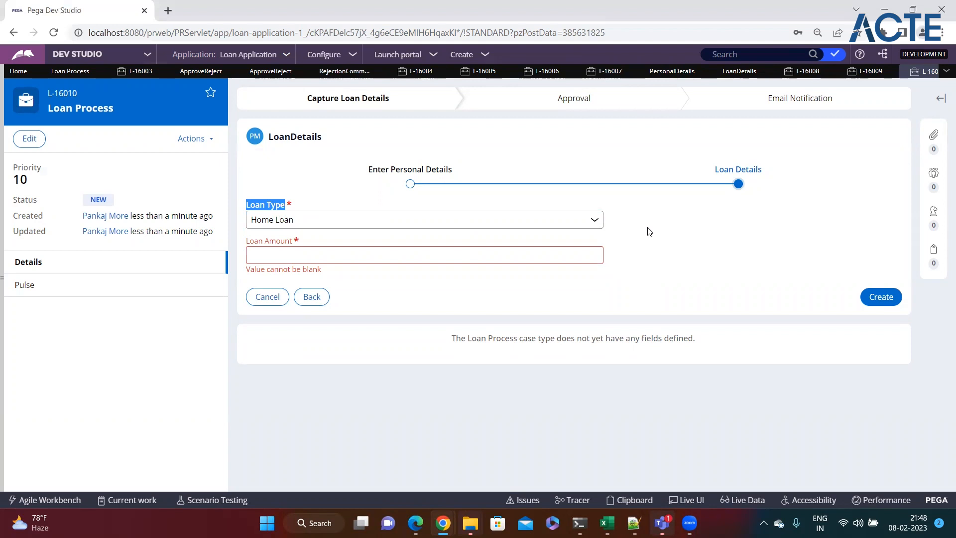
left_click(640, 256)
Return to the LoanDetails section and review the layout format options of its stacked dynamic layout without changing them
left_click(650, 73)
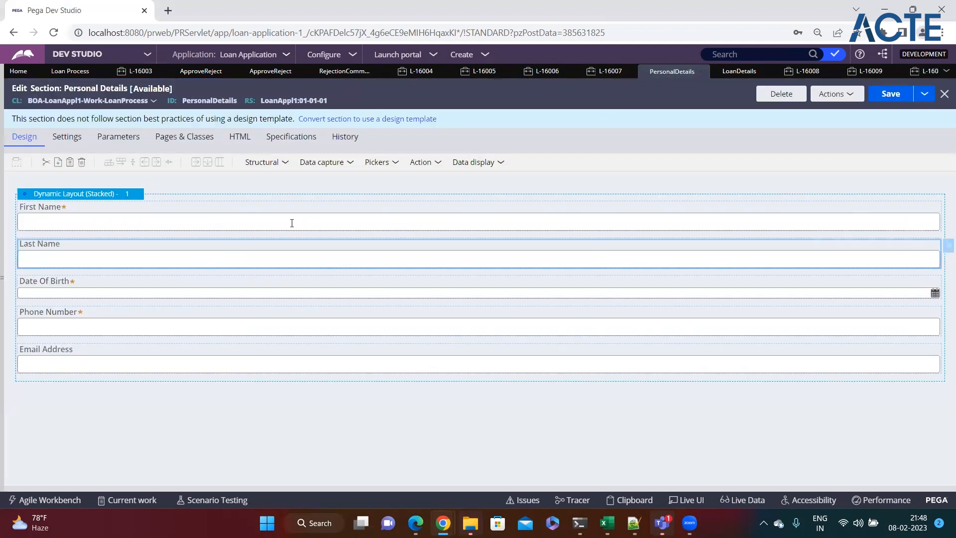
left_click(939, 71)
left_click(945, 72)
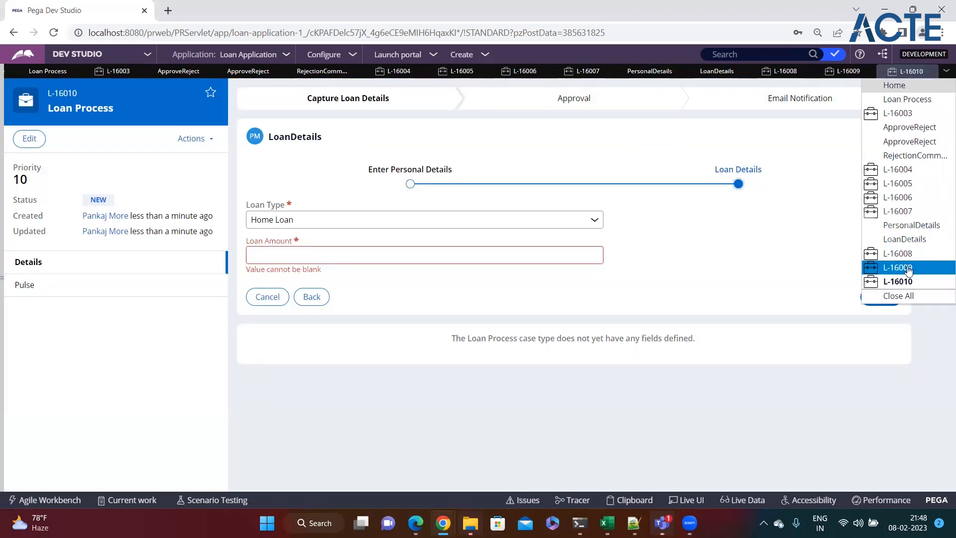
left_click(891, 239)
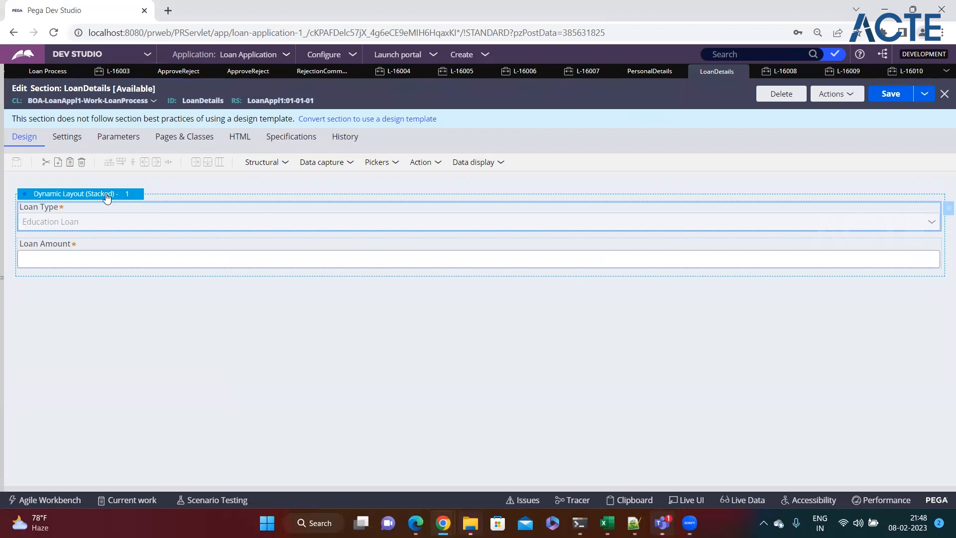
left_click(143, 195)
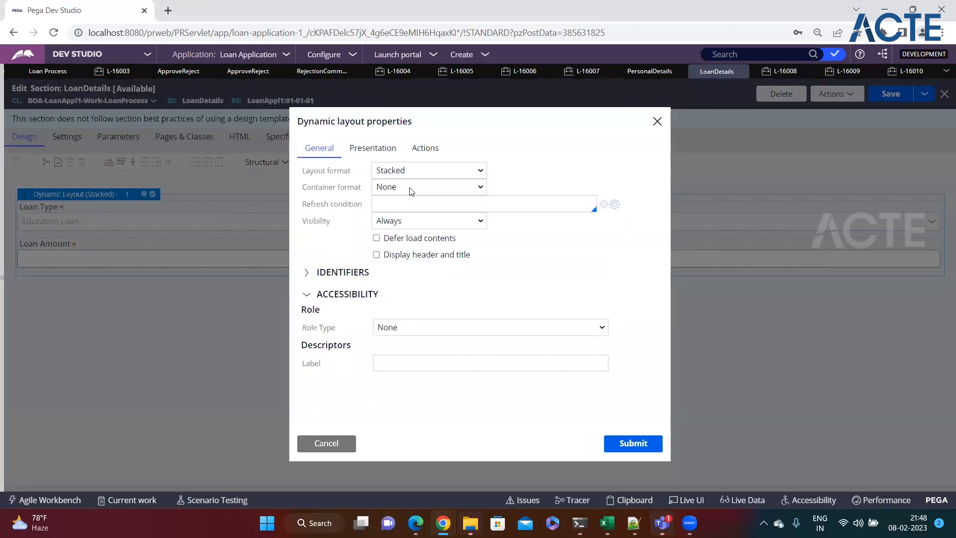
left_click(414, 171)
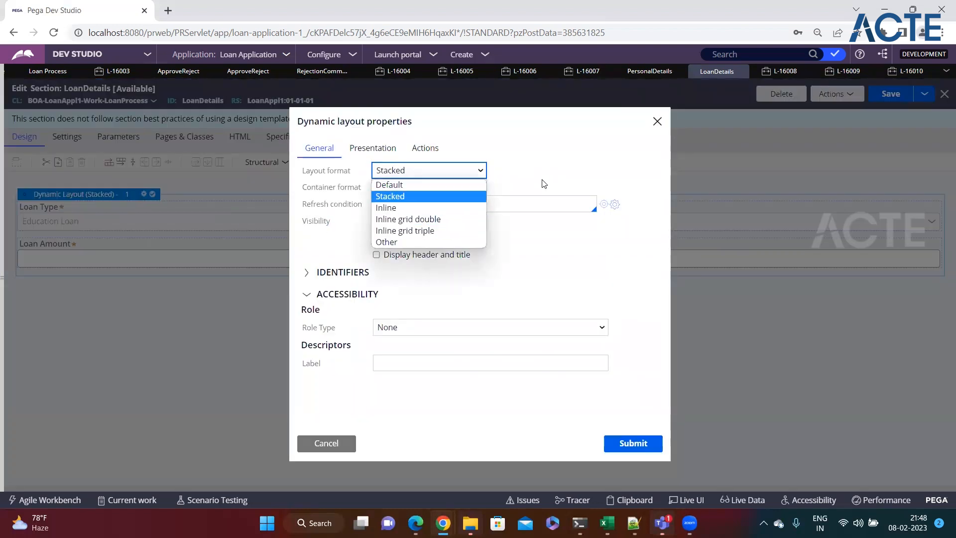
left_click(325, 443)
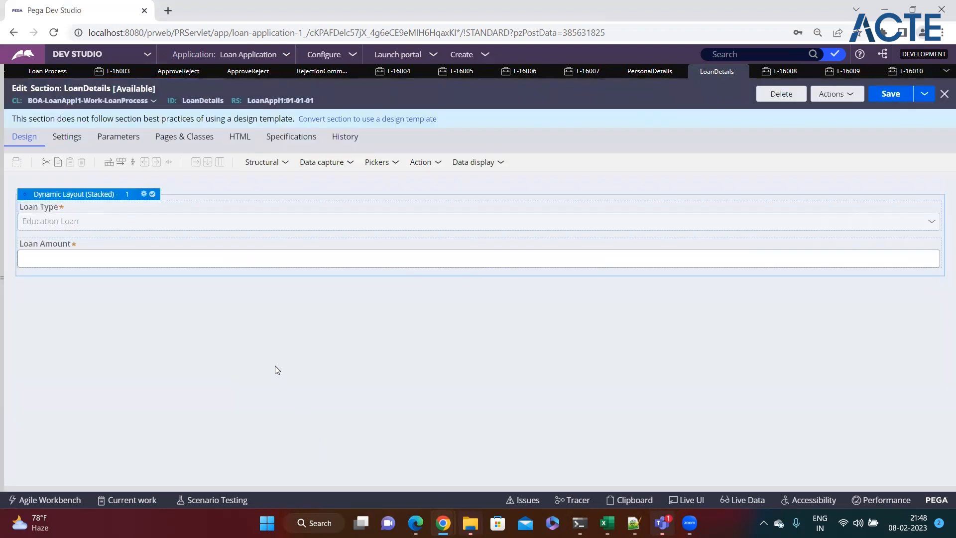
Close all open rule and case tabs and acknowledge the unsaved work notice
left_click(946, 71)
left_click(908, 297)
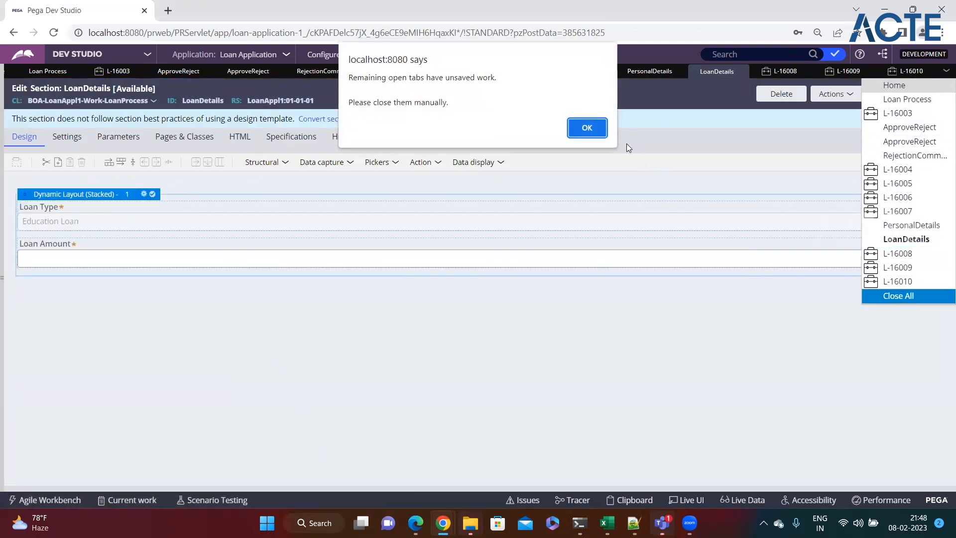
left_click(590, 127)
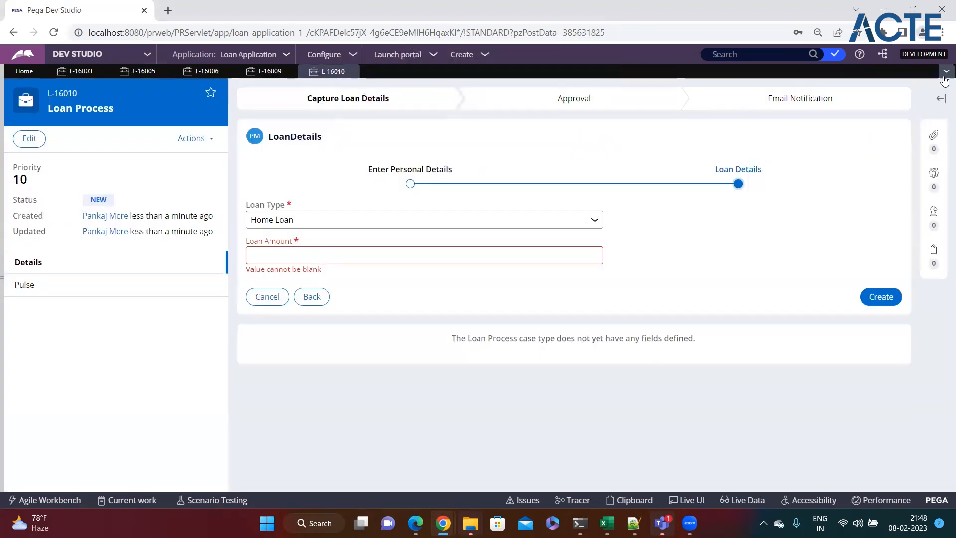